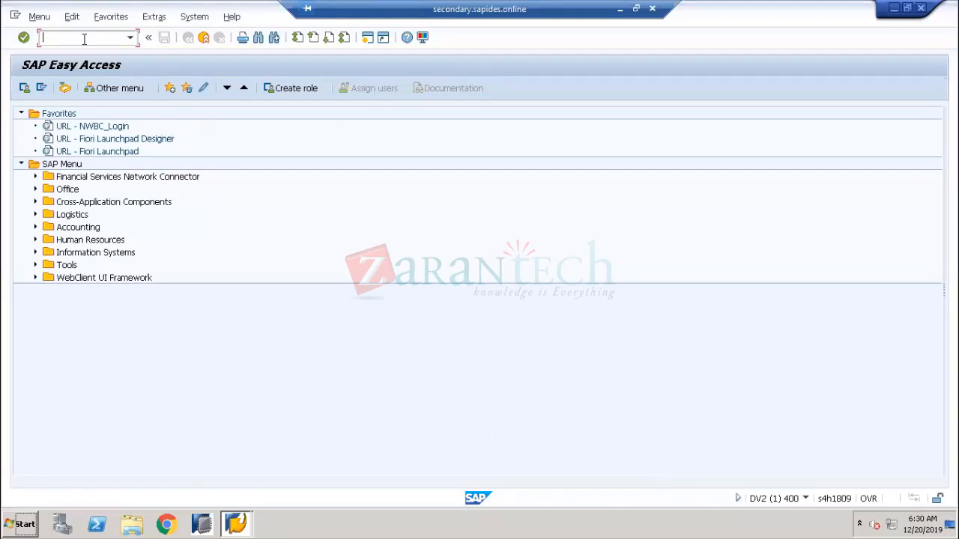
Run transaction SPRO and open the SAP Reference IMG
{"action": "type", "text": "spro"}
{"action": "key", "text": "Return"}
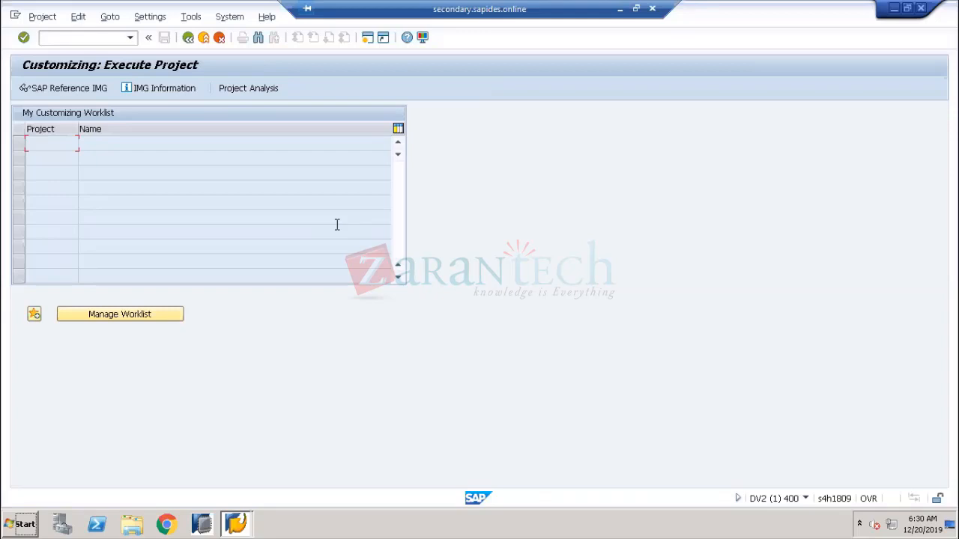
{"action": "left_click", "coordinate": [94, 96]}
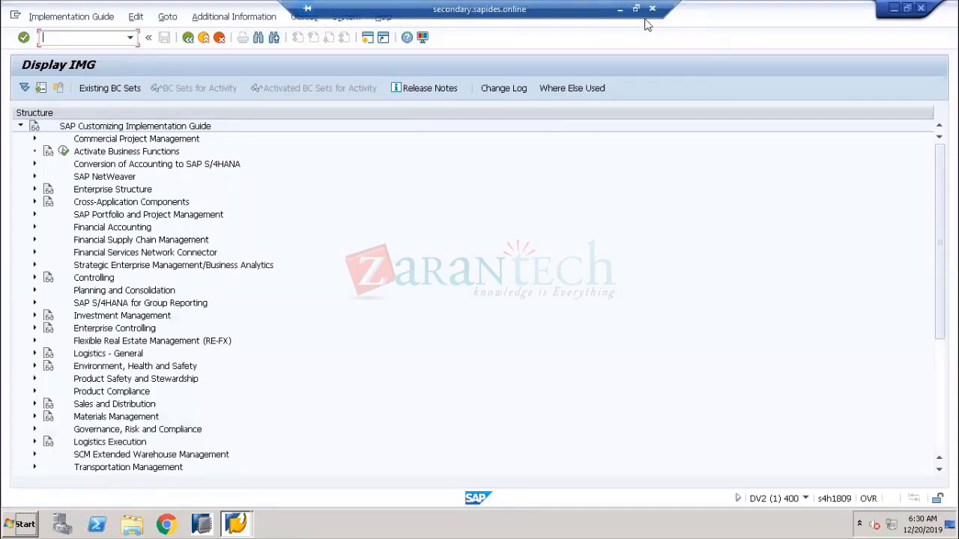
Minimize the remote SAP session and switch to the Zoom meeting links page
{"action": "left_click", "coordinate": [619, 10]}
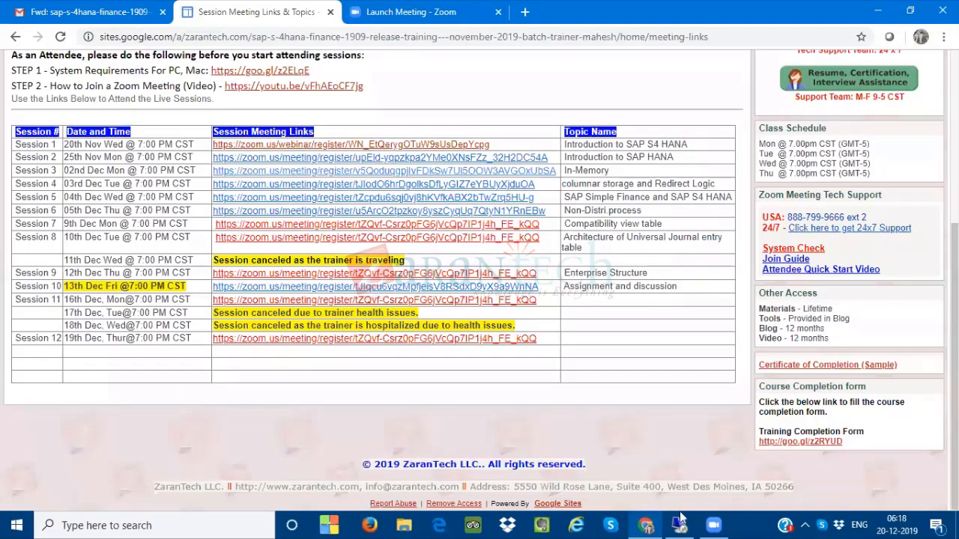
{"action": "left_click", "coordinate": [679, 524]}
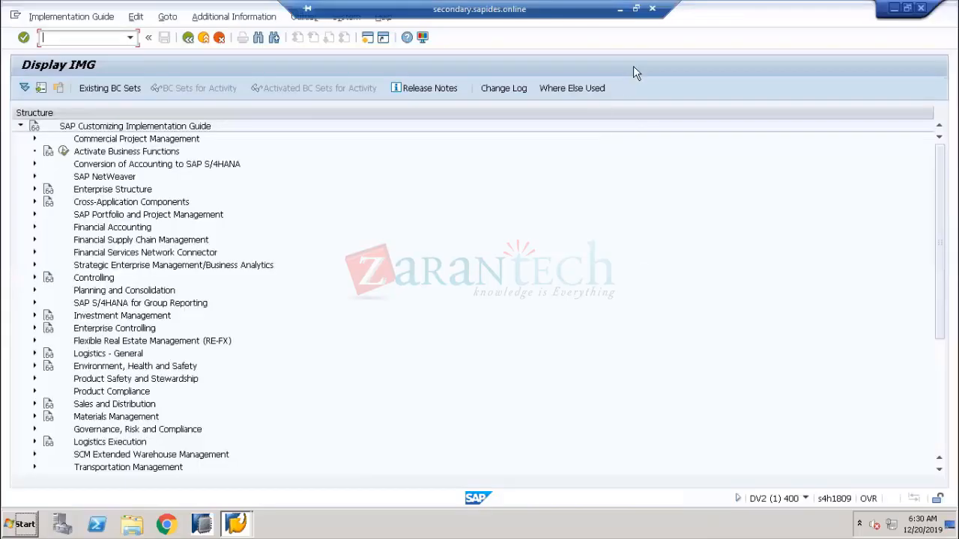
{"action": "left_click", "coordinate": [621, 11]}
{"action": "left_click", "coordinate": [714, 523]}
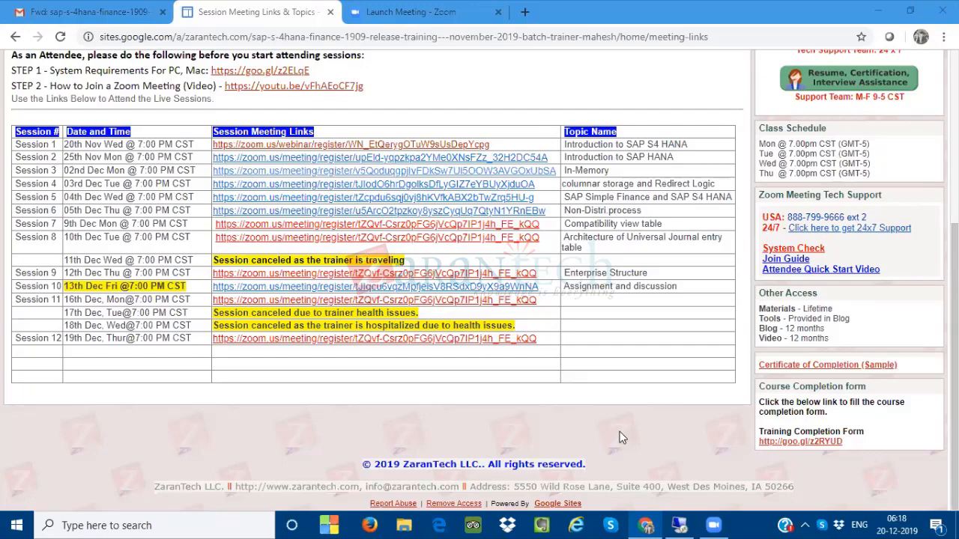
Check the taskbar date and time, then return to the remote SAP Display IMG screen
{"action": "left_click", "coordinate": [903, 522]}
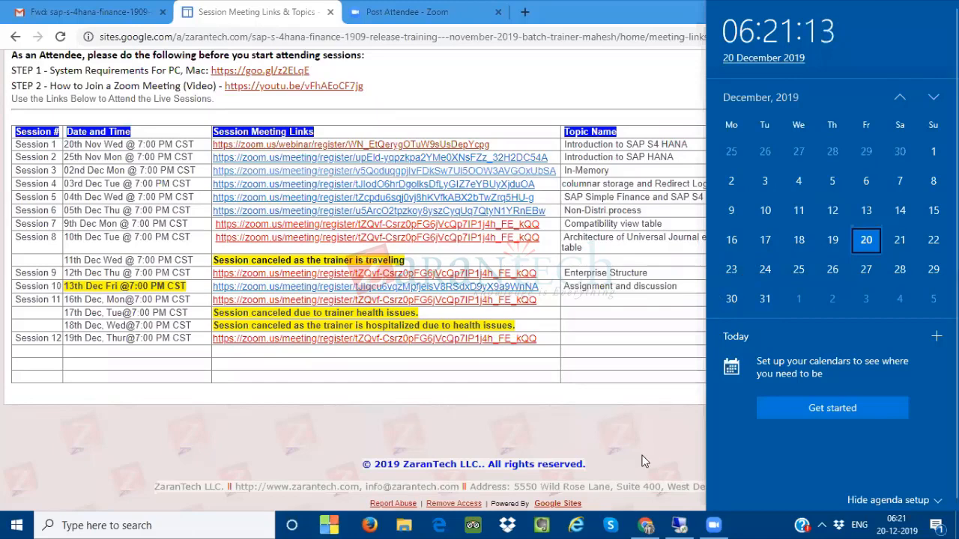
{"action": "left_click", "coordinate": [630, 316]}
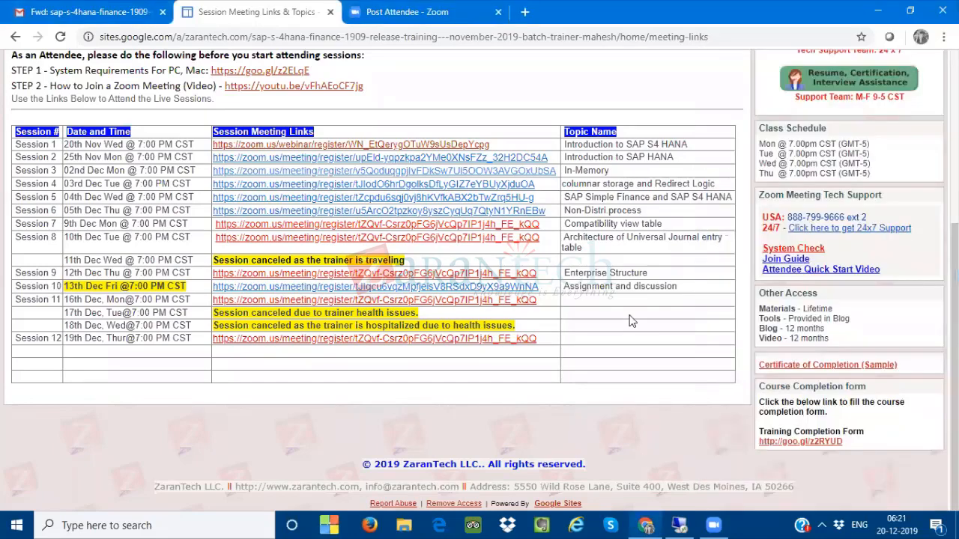
{"action": "left_click", "coordinate": [687, 522]}
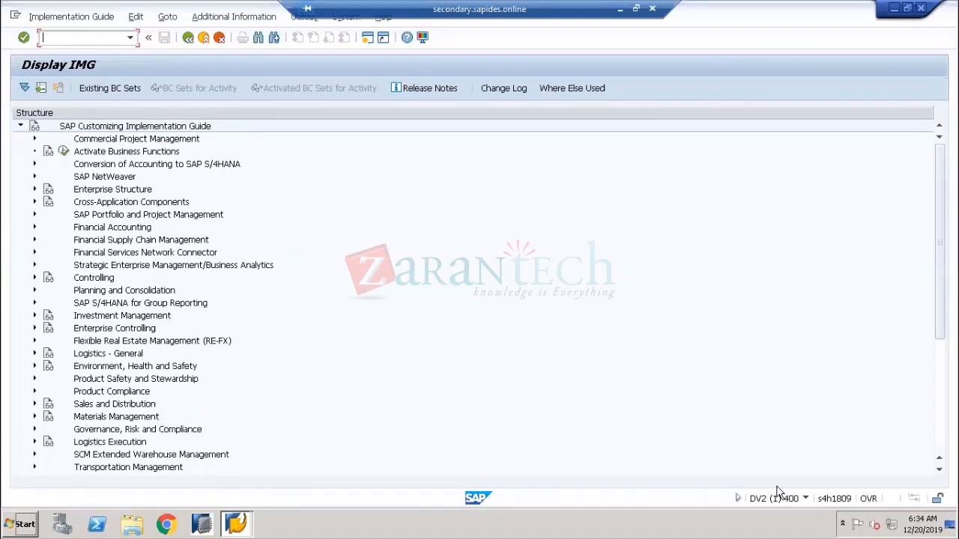
Check the date and time again and bring the SAP session forward
{"action": "left_click", "coordinate": [920, 525]}
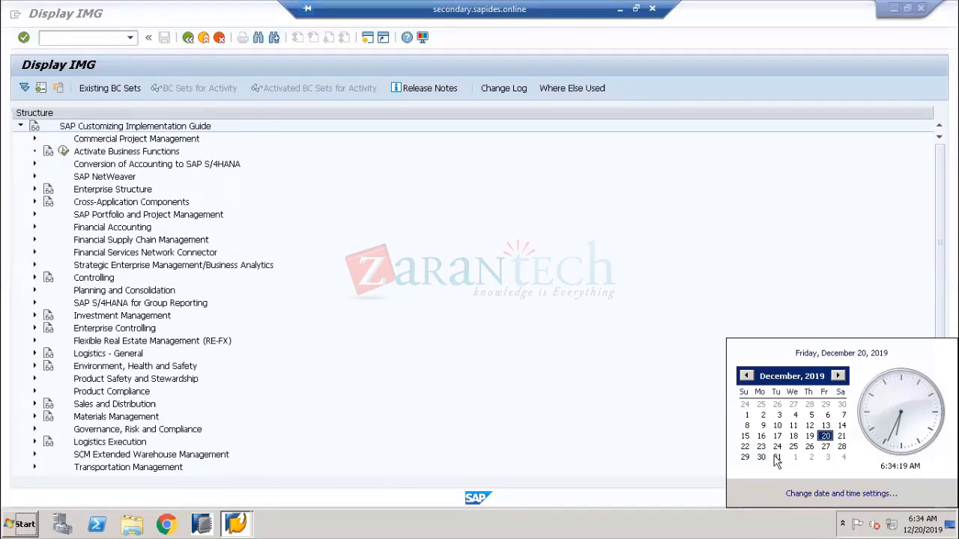
{"action": "left_click", "coordinate": [695, 475]}
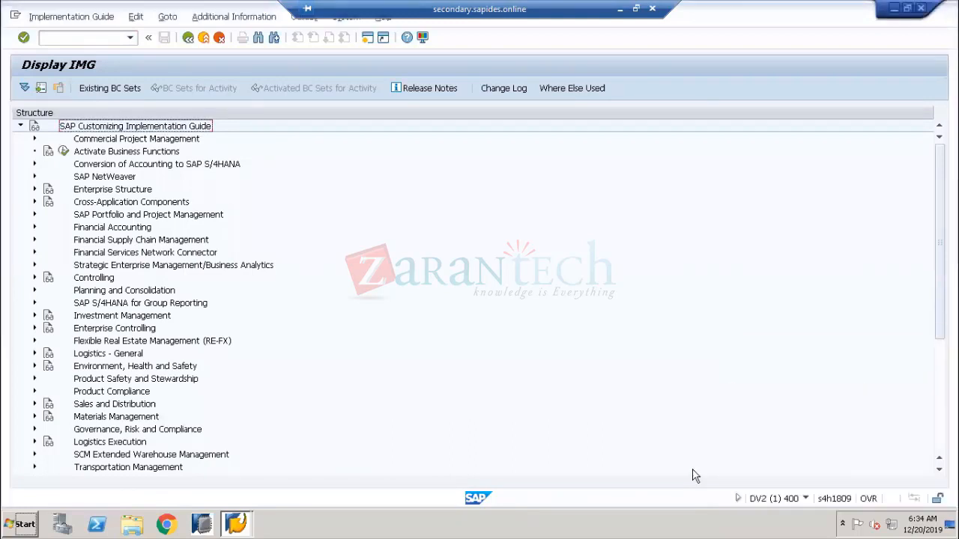
{"action": "left_click", "coordinate": [86, 32]}
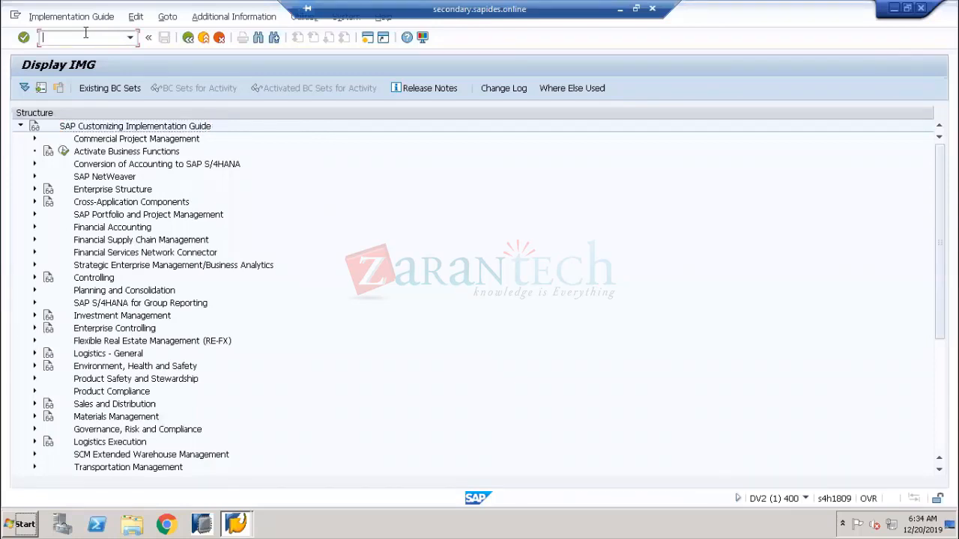
Expand Enterprise Structure > Definition > Financial Accounting and run Define company
{"action": "left_click", "coordinate": [33, 189]}
{"action": "left_click", "coordinate": [48, 214]}
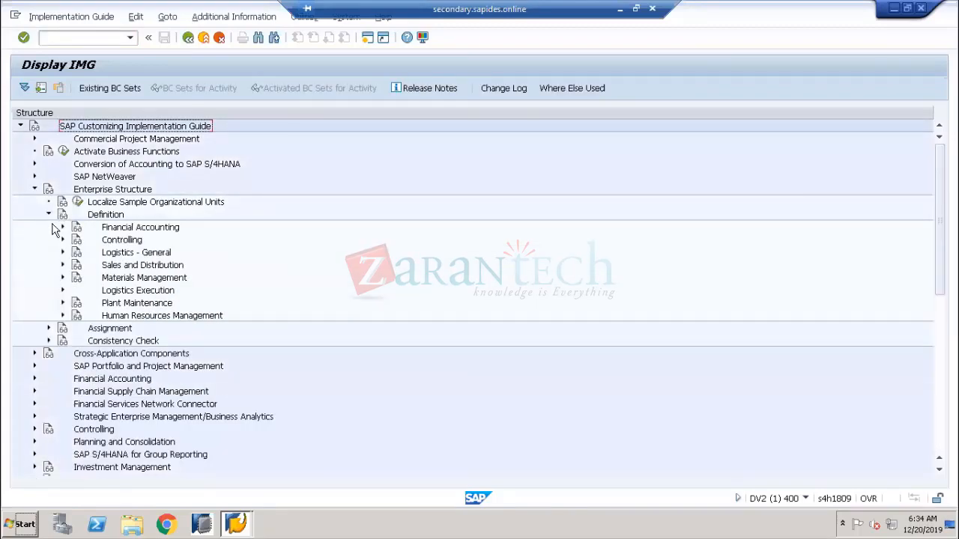
{"action": "left_click", "coordinate": [62, 228]}
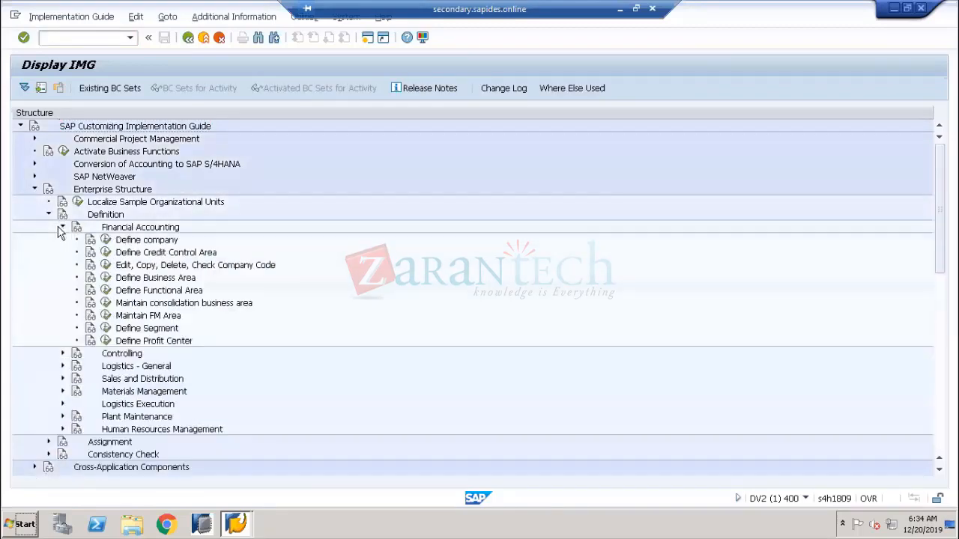
{"action": "left_click", "coordinate": [105, 240]}
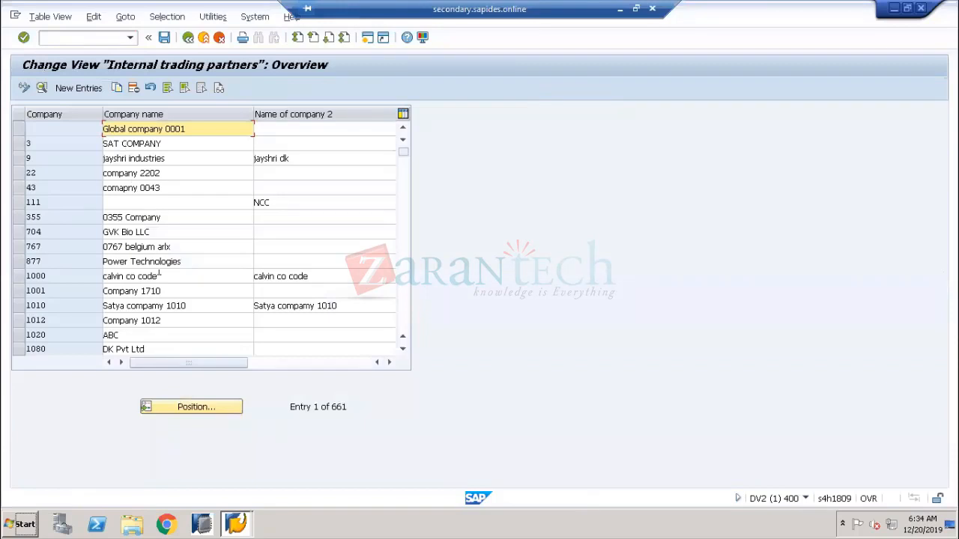
Position the company list on CEAT and open its detail record
{"action": "left_click", "coordinate": [203, 412]}
{"action": "type", "text": "ceat"}
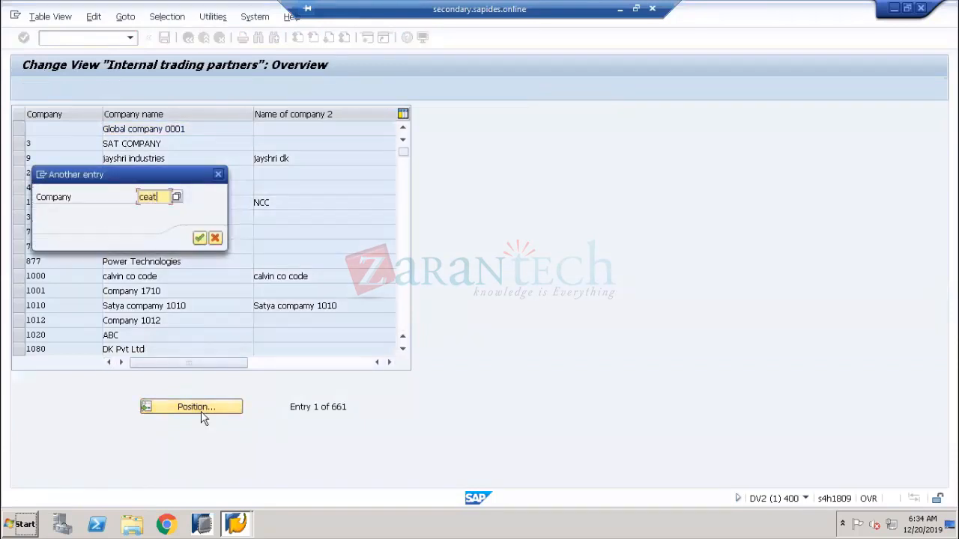
{"action": "key", "text": "Return"}
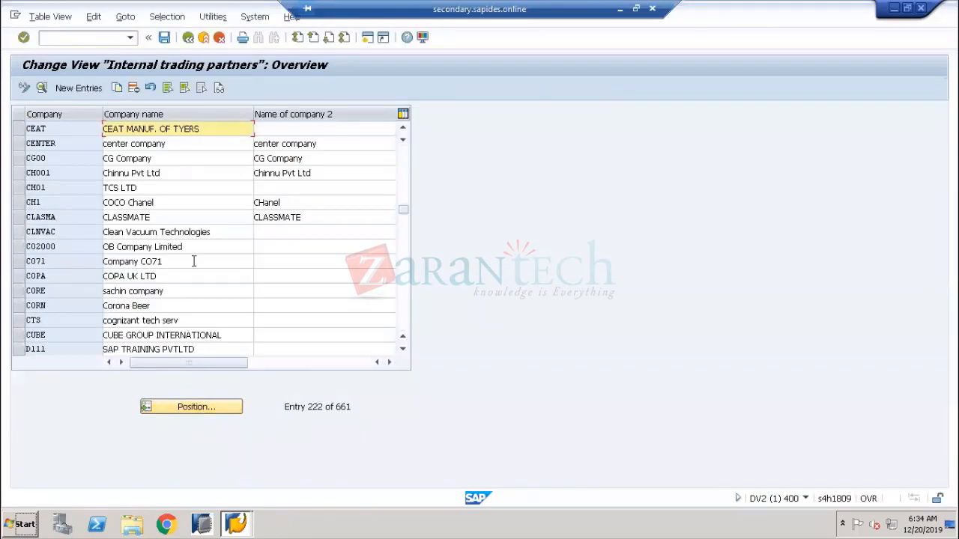
{"action": "double_click", "coordinate": [193, 129]}
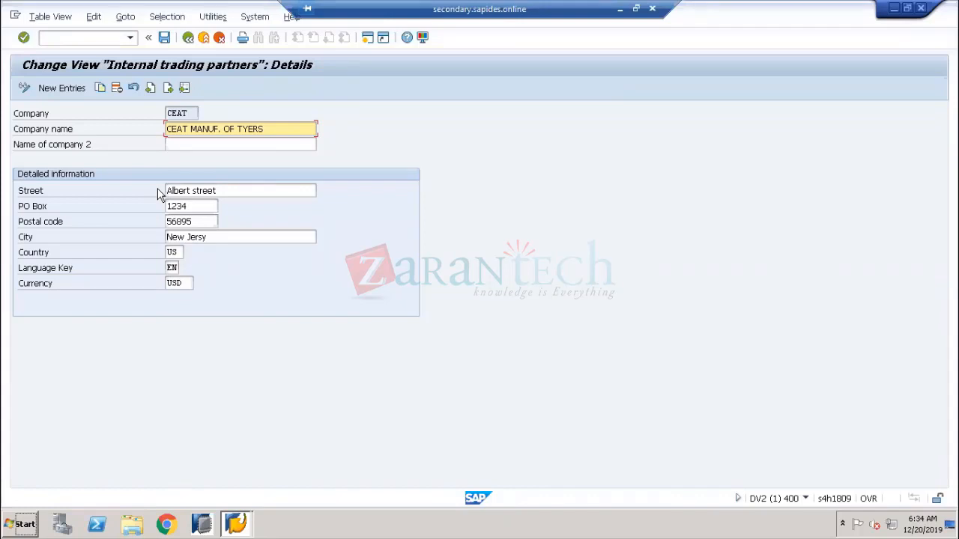
{"action": "left_click", "coordinate": [188, 113]}
{"action": "left_click_drag", "start_coordinate": [186, 111], "coordinate": [160, 109]}
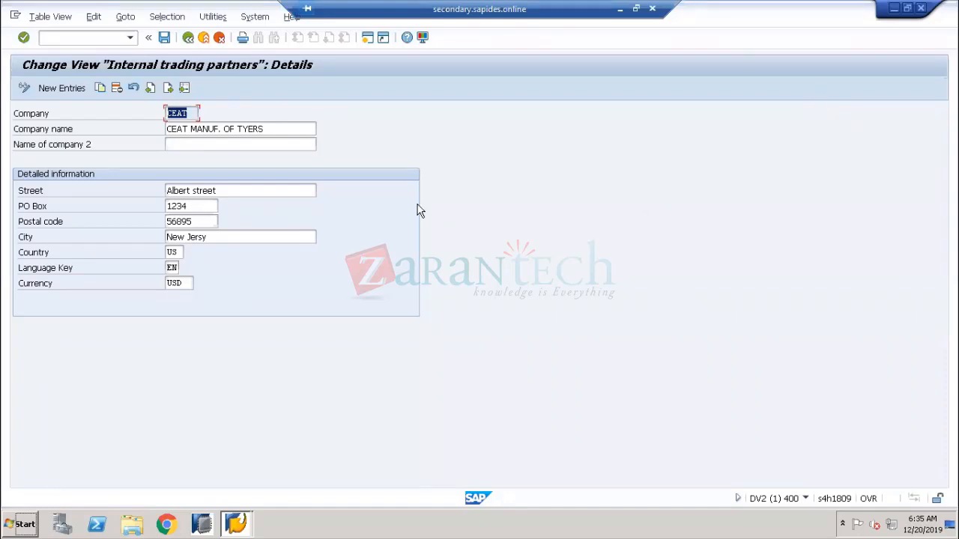
{"action": "left_click", "coordinate": [46, 120]}
{"action": "left_click", "coordinate": [187, 111]}
{"action": "left_click_drag", "start_coordinate": [187, 111], "coordinate": [151, 111]}
{"action": "left_click", "coordinate": [32, 258]}
{"action": "left_click", "coordinate": [176, 252]}
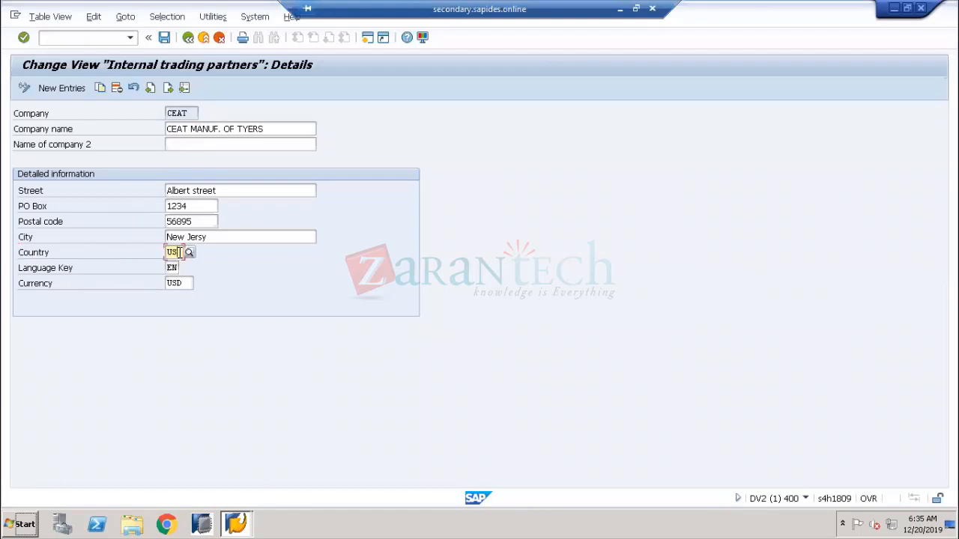
{"action": "left_click", "coordinate": [66, 274]}
{"action": "left_click", "coordinate": [162, 270]}
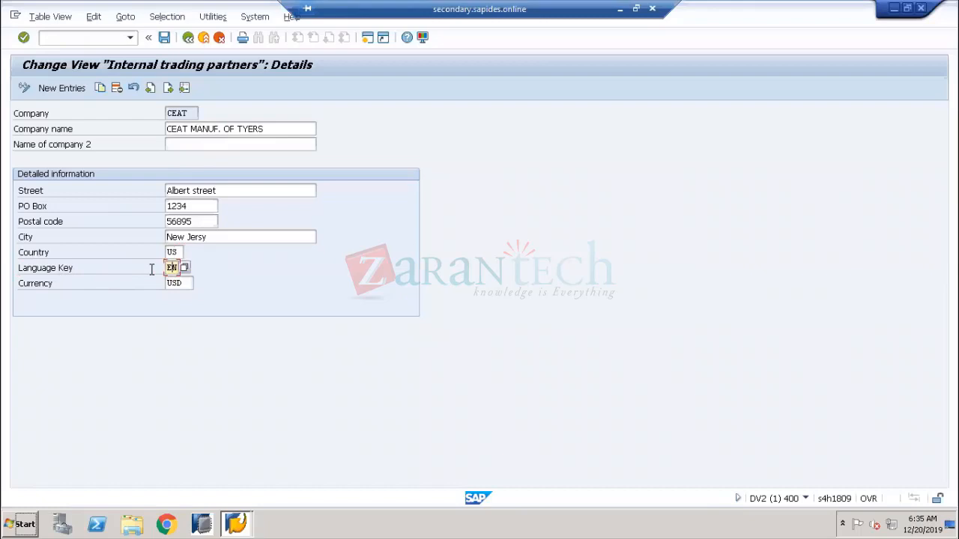
{"action": "left_click", "coordinate": [39, 283]}
{"action": "left_click", "coordinate": [187, 285]}
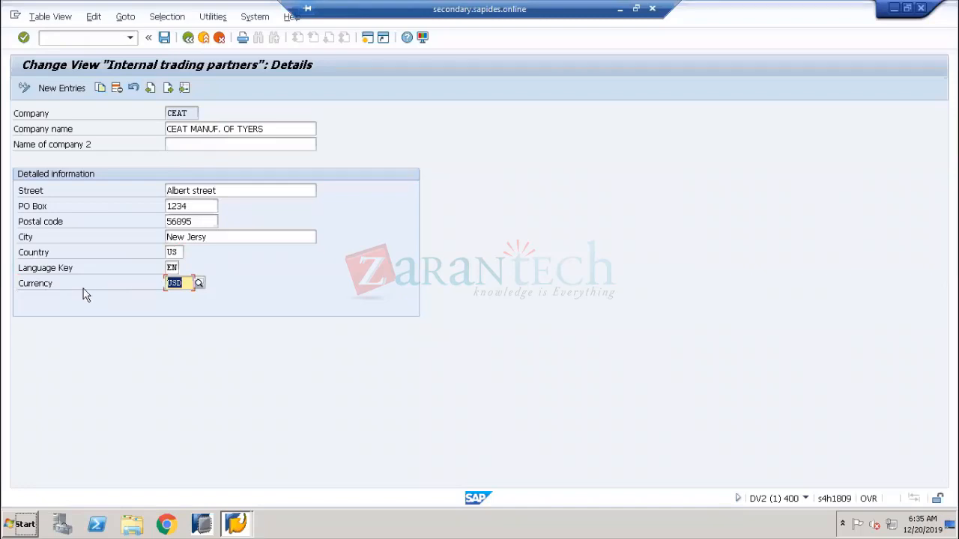
{"action": "left_click", "coordinate": [32, 285]}
{"action": "left_click", "coordinate": [187, 284]}
{"action": "left_click", "coordinate": [185, 114]}
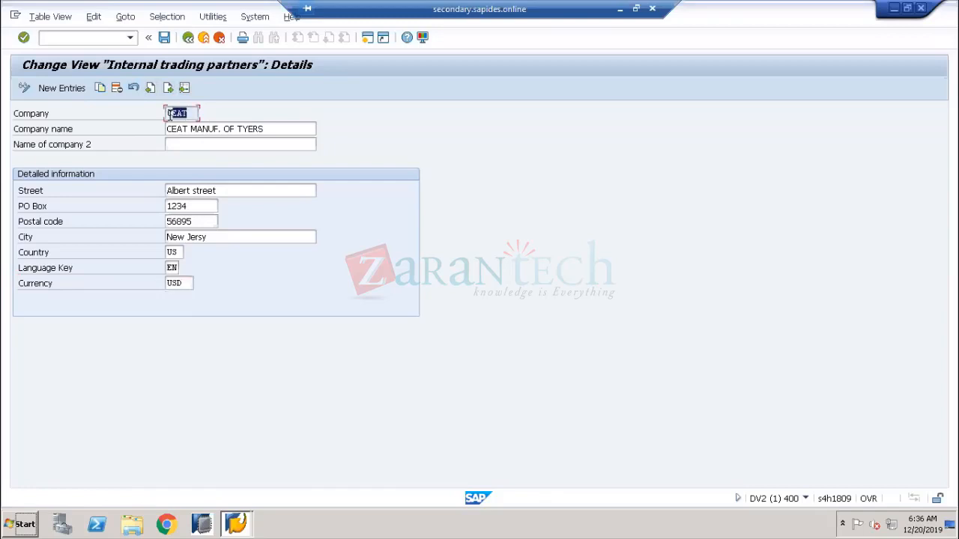
{"action": "left_click", "coordinate": [184, 284]}
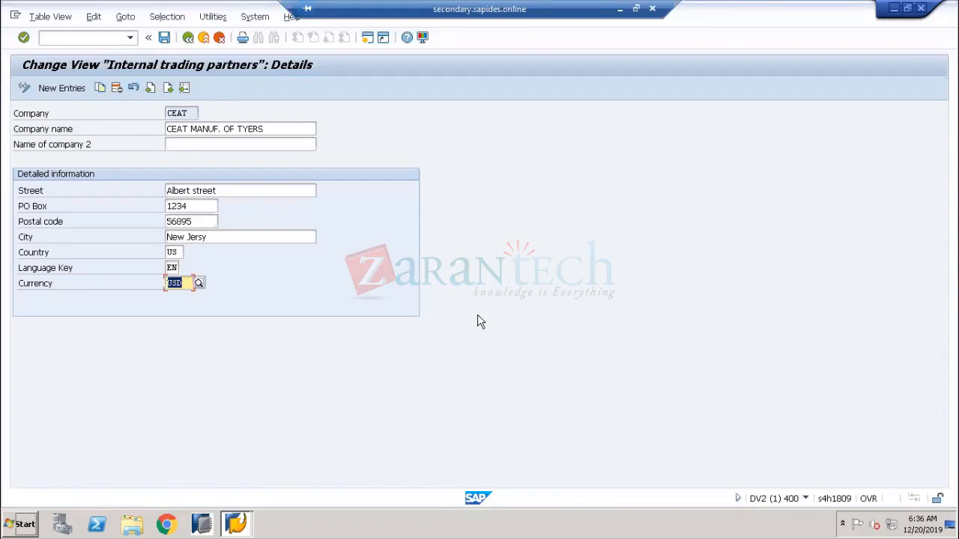
{"action": "left_click", "coordinate": [50, 286]}
{"action": "left_click_drag", "start_coordinate": [187, 282], "coordinate": [141, 280]}
Minimize SAP, search Windows for 'paint' and launch Paint with a blank canvas
{"action": "left_click", "coordinate": [621, 9]}
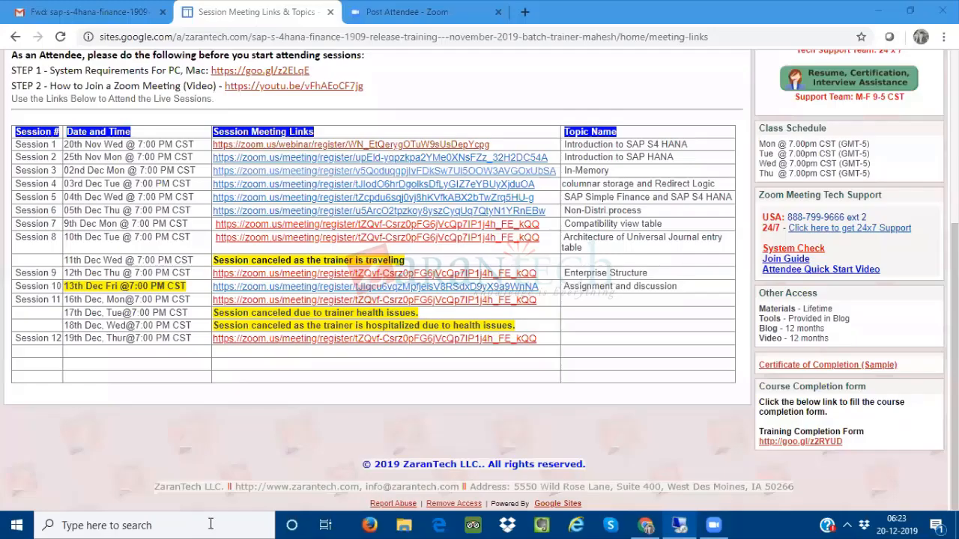
{"action": "left_click", "coordinate": [213, 523]}
{"action": "type", "text": "paint"}
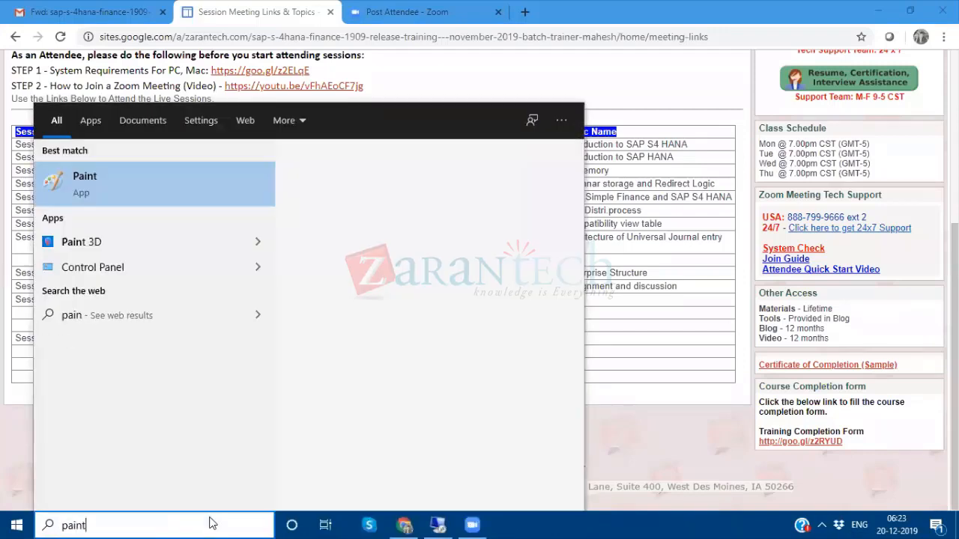
{"action": "left_click", "coordinate": [370, 298]}
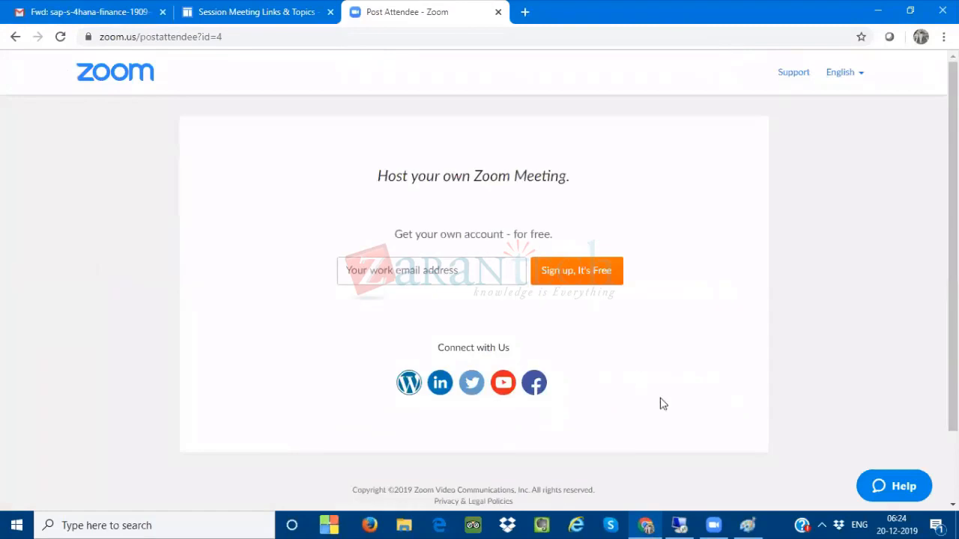
{"action": "left_click", "coordinate": [752, 525]}
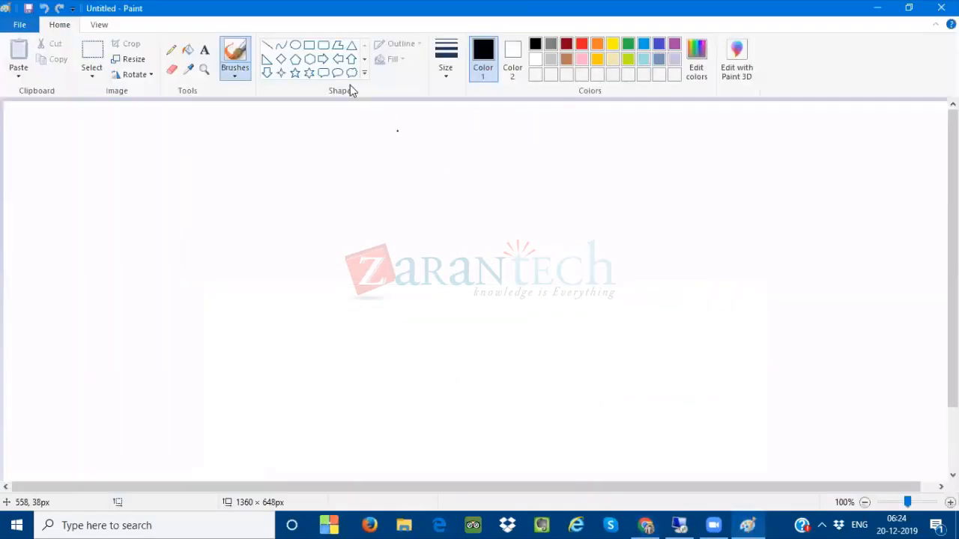
Draw four rectangles: one top box and three boxes in a row below
{"action": "left_click", "coordinate": [308, 46]}
{"action": "mouse_move", "coordinate": [345, 144]}
{"action": "left_mouse_down"}
{"action": "mouse_move", "coordinate": [452, 197]}
{"action": "mouse_move", "coordinate": [477, 198]}
{"action": "left_mouse_up"}
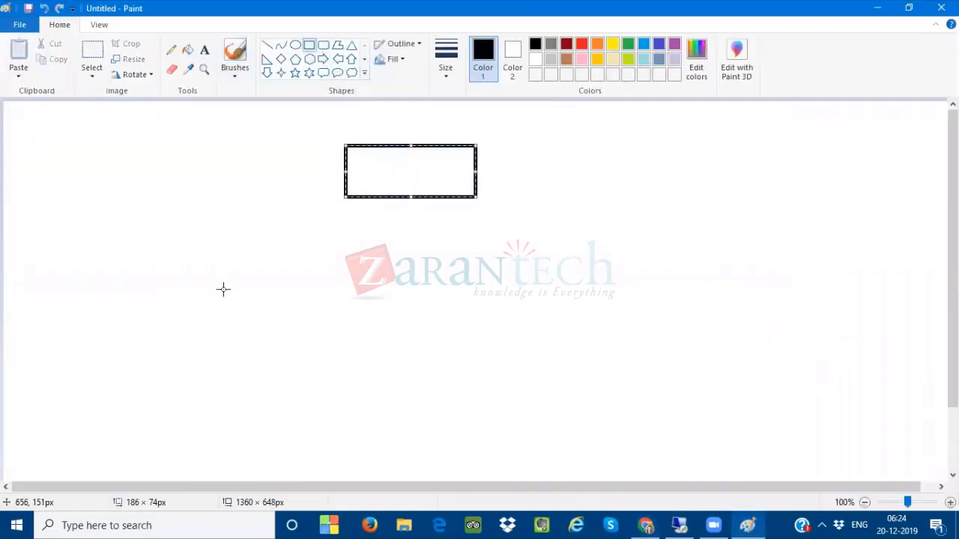
{"action": "left_click_drag", "start_coordinate": [135, 295], "coordinate": [259, 324]}
{"action": "left_click_drag", "start_coordinate": [351, 292], "coordinate": [485, 327]}
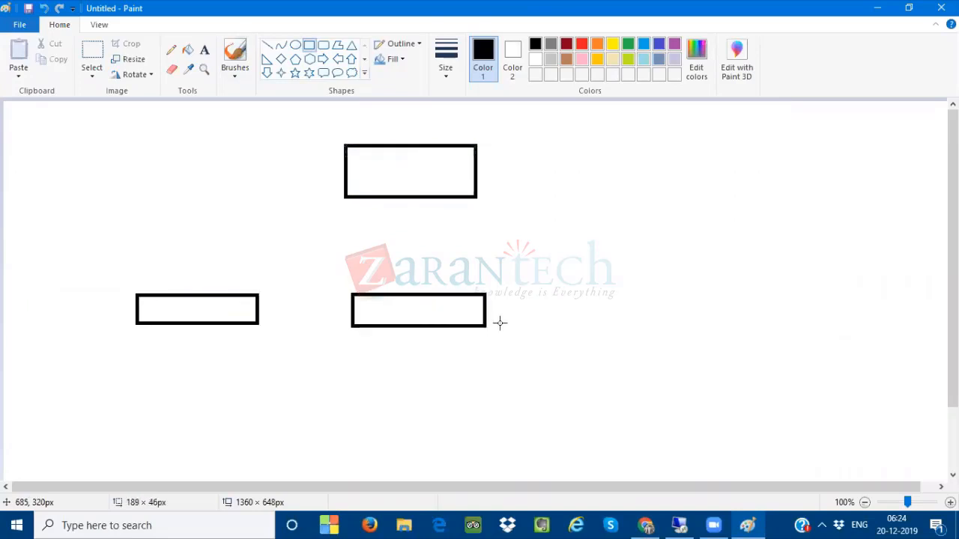
{"action": "left_click_drag", "start_coordinate": [585, 288], "coordinate": [715, 317]}
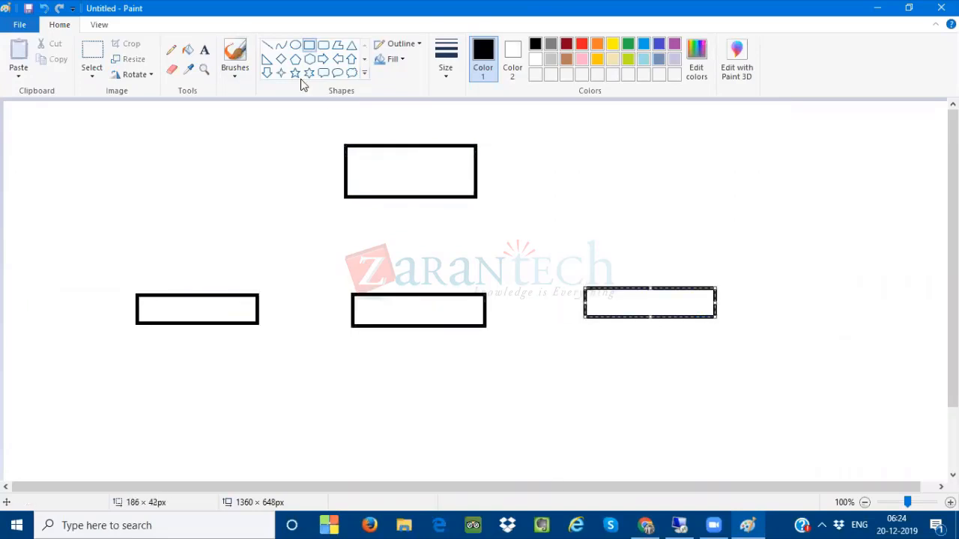
Draw straight lines connecting each of the three lower boxes to the top box
{"action": "left_click", "coordinate": [267, 44]}
{"action": "left_click_drag", "start_coordinate": [228, 292], "coordinate": [399, 199]}
{"action": "left_click_drag", "start_coordinate": [408, 292], "coordinate": [403, 196]}
{"action": "left_click_drag", "start_coordinate": [597, 281], "coordinate": [403, 196]}
{"action": "left_click", "coordinate": [205, 49]}
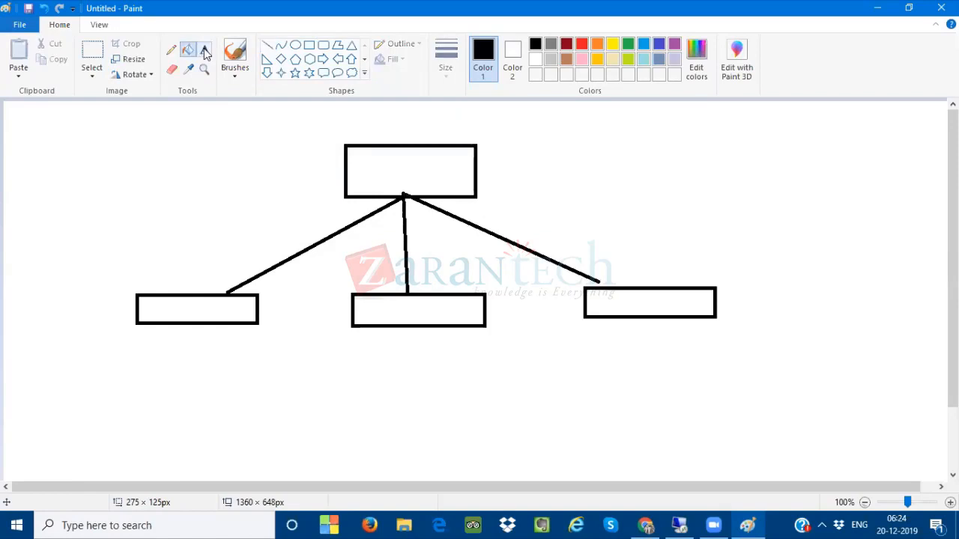
Label the top box CEAT, the left box US10, and write USD beneath it
{"action": "left_click", "coordinate": [384, 171]}
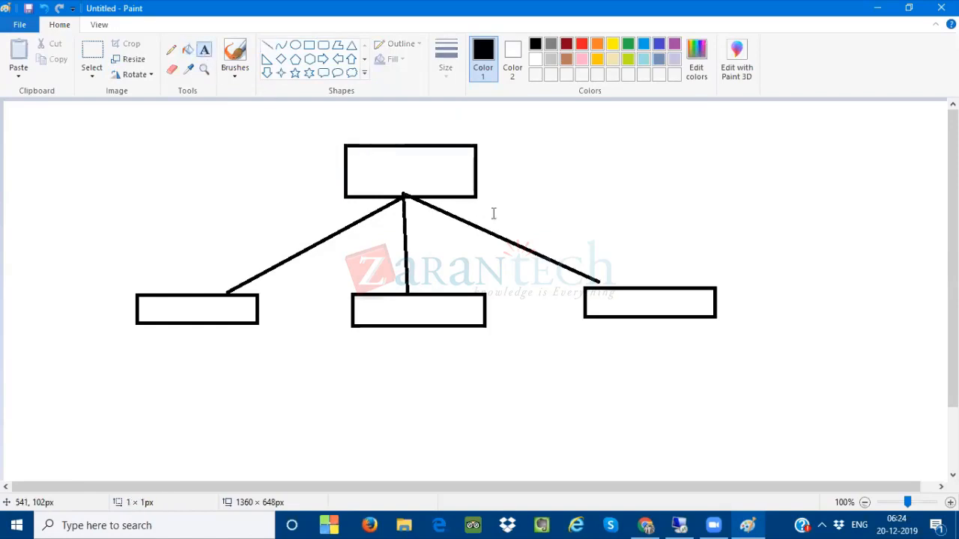
{"action": "type", "text": "CEAT"}
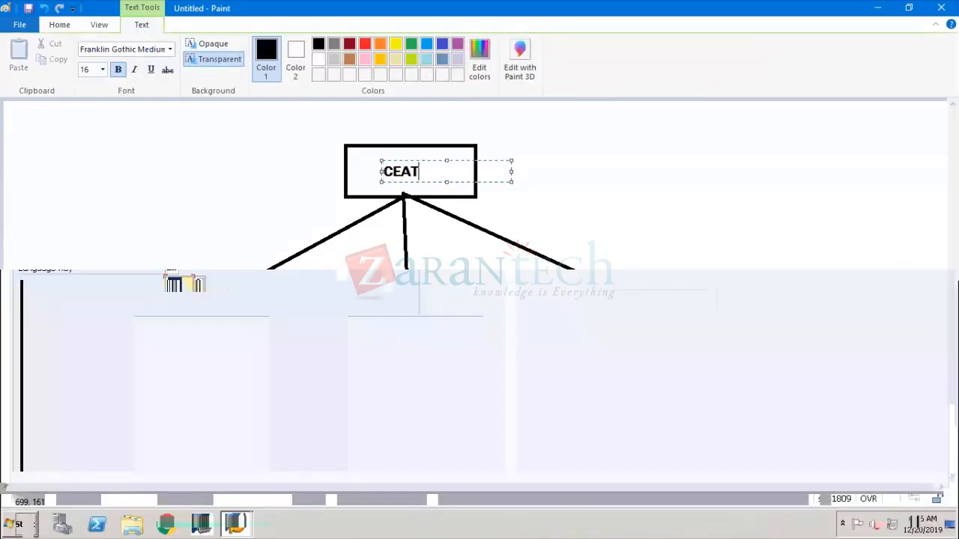
{"action": "left_click", "coordinate": [232, 312]}
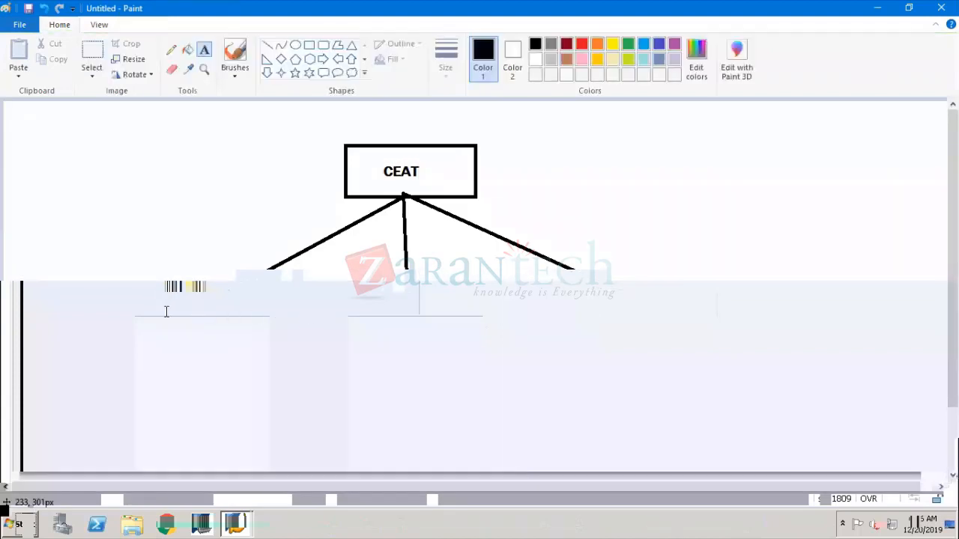
{"action": "left_click", "coordinate": [165, 307]}
{"action": "type", "text": "US10"}
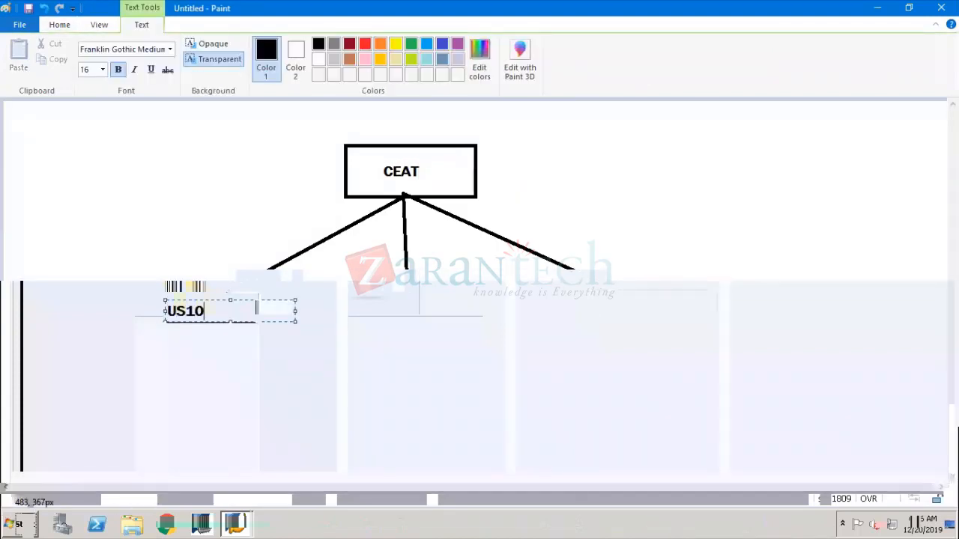
{"action": "left_click", "coordinate": [229, 391]}
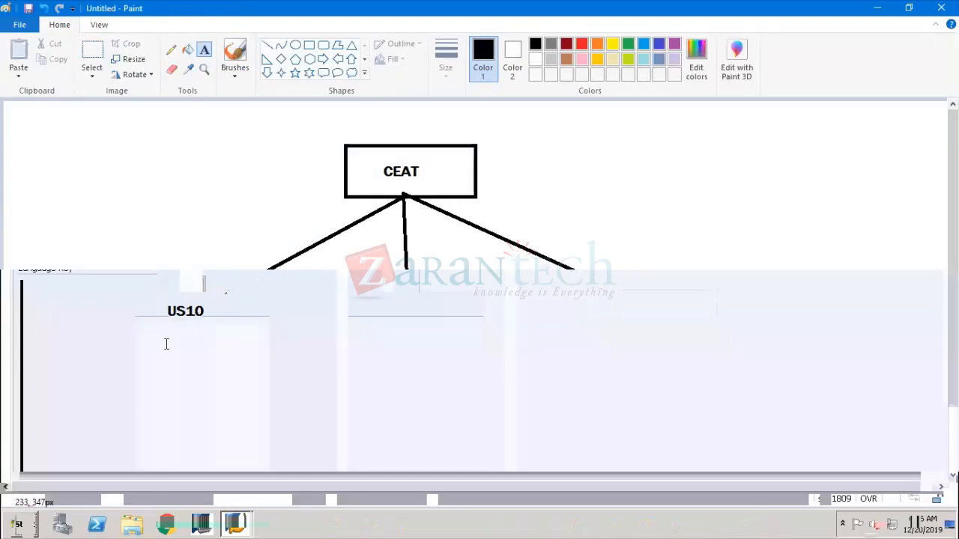
{"action": "left_click", "coordinate": [166, 336]}
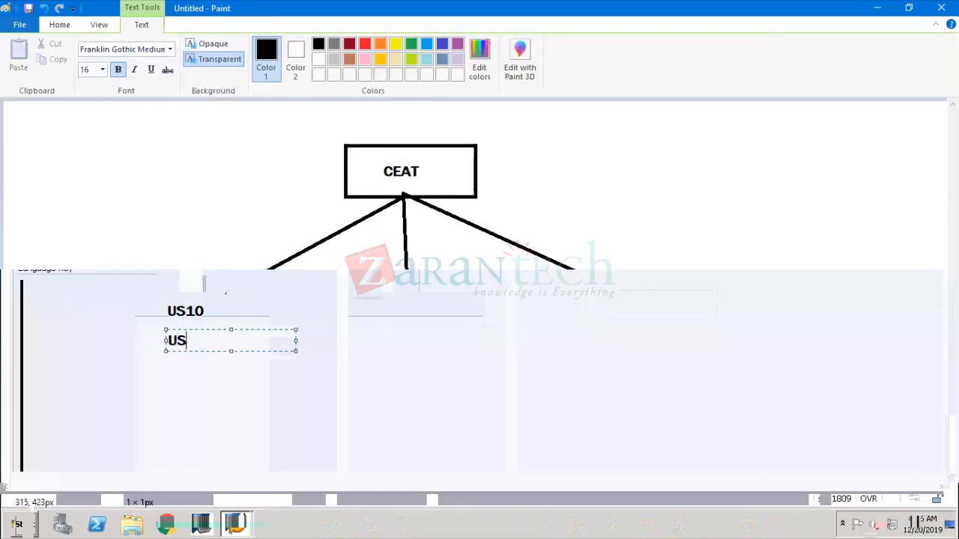
{"action": "type", "text": "USD"}
{"action": "left_click", "coordinate": [385, 310]}
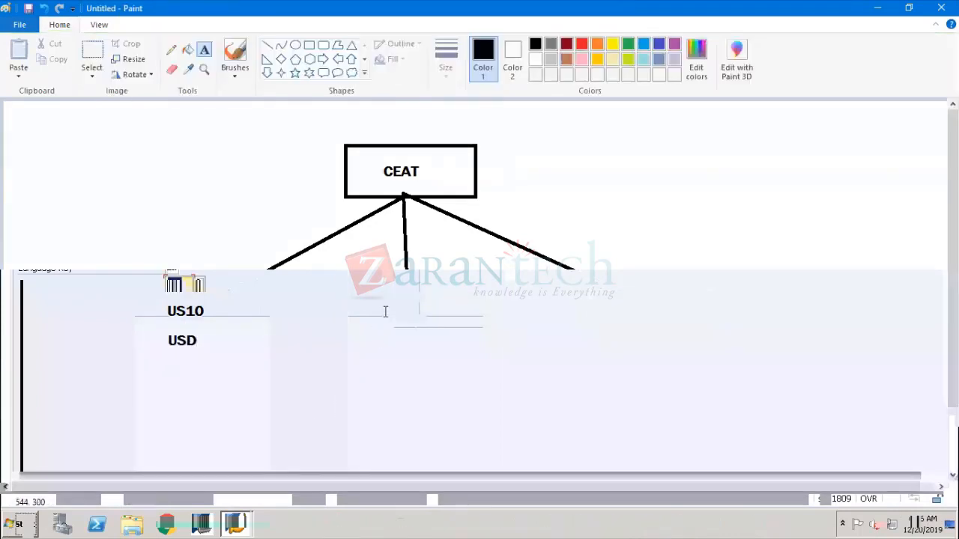
Label the middle box DE10 with EUR beneath, and the right box IN10
{"action": "left_click", "coordinate": [385, 309]}
{"action": "type", "text": "DE"}
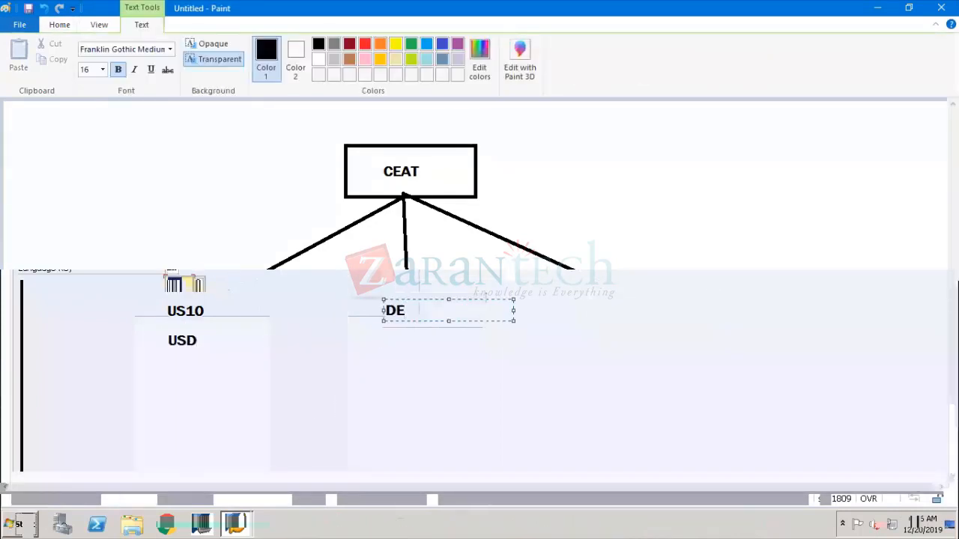
{"action": "type", "text": "10"}
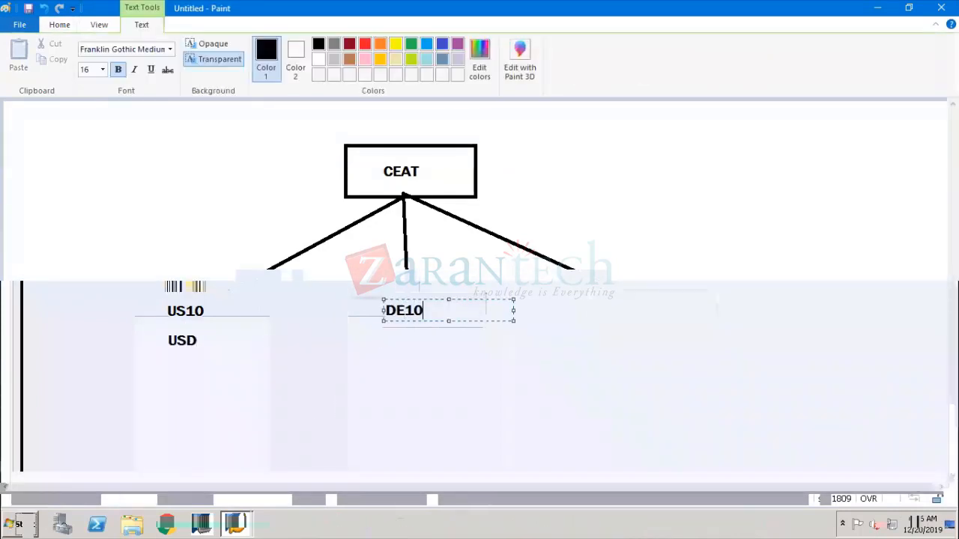
{"action": "left_click", "coordinate": [389, 347]}
{"action": "left_click", "coordinate": [388, 346]}
{"action": "type", "text": "EUR"}
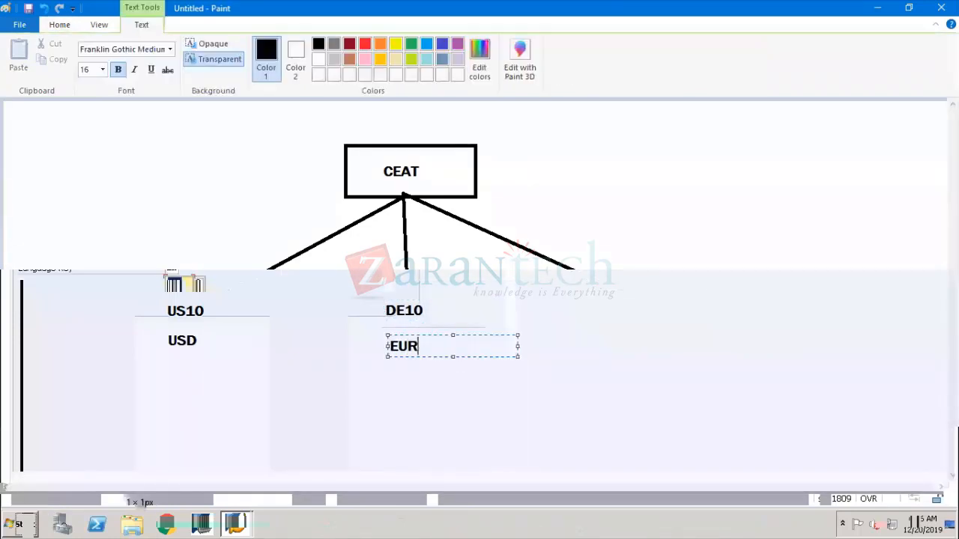
{"action": "left_click", "coordinate": [603, 344]}
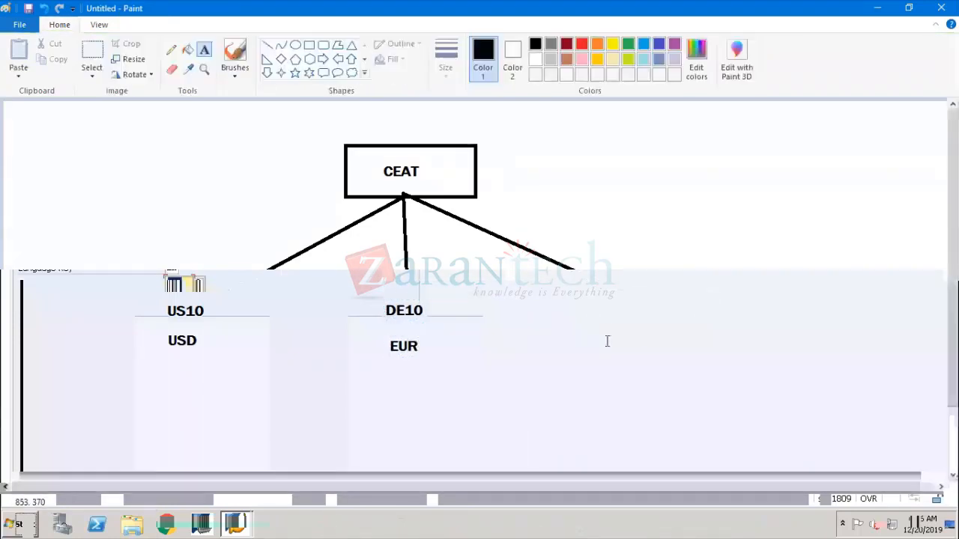
{"action": "left_click", "coordinate": [621, 301]}
{"action": "type", "text": "IN"}
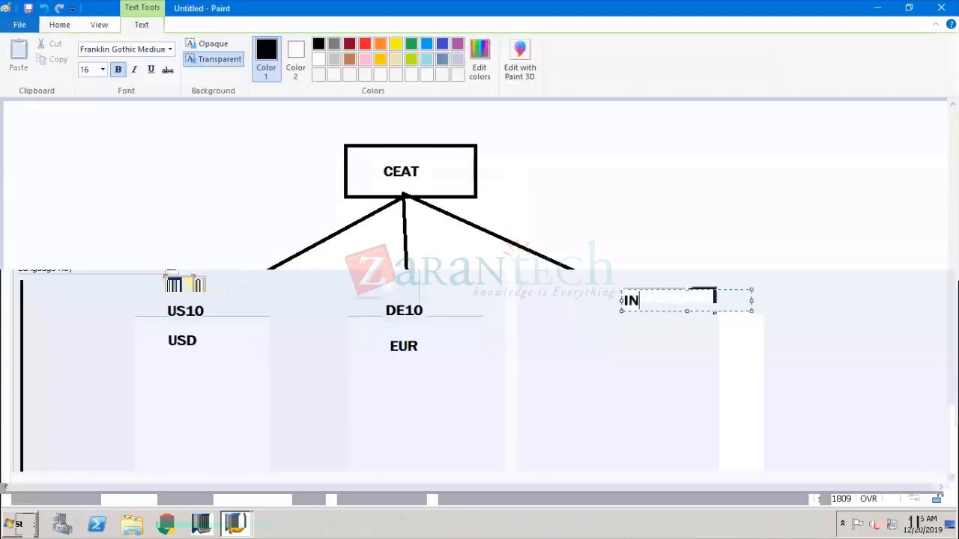
{"action": "type", "text": "10"}
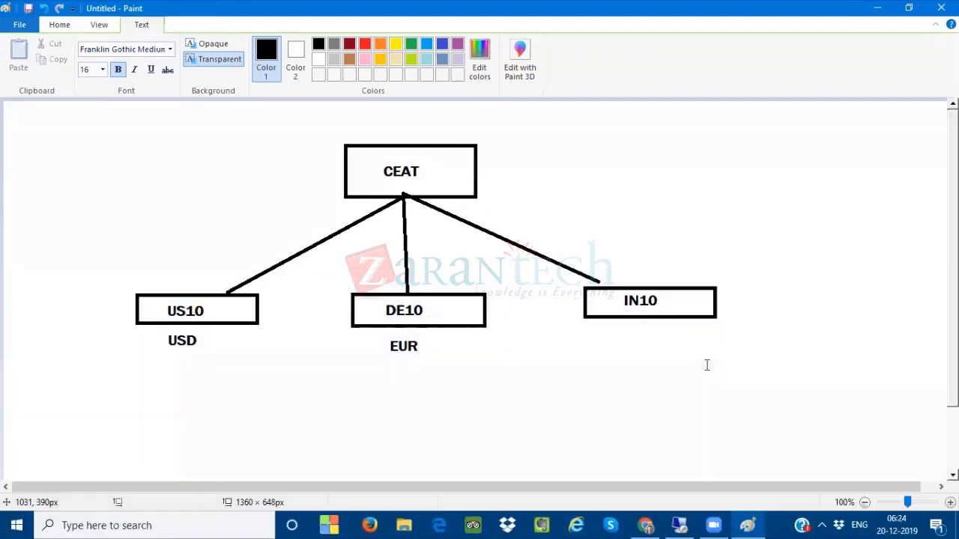
{"action": "left_click", "coordinate": [630, 339]}
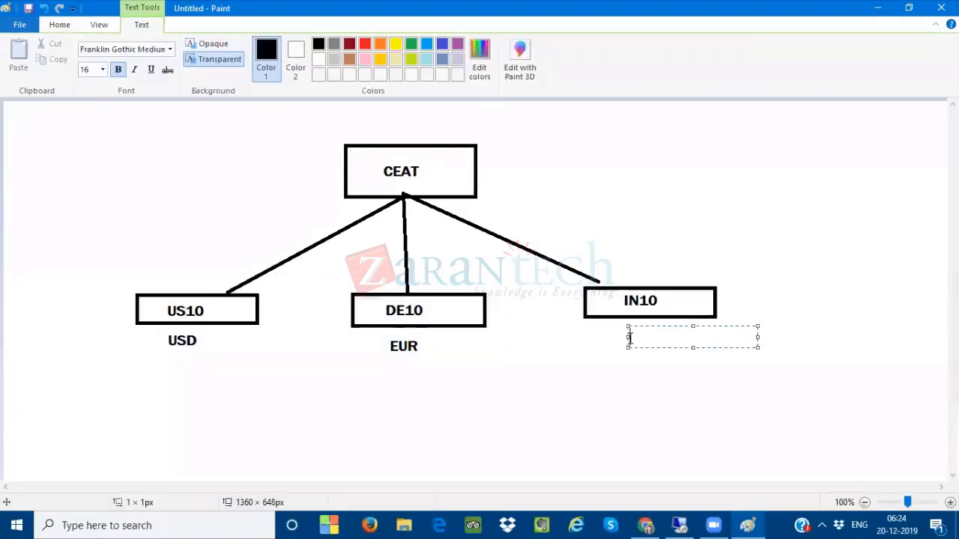
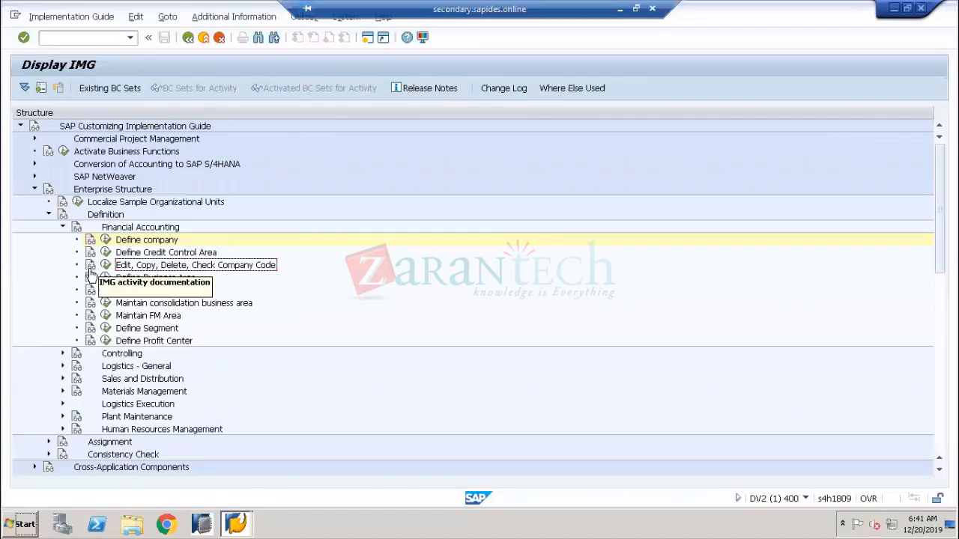
Show the company code activity documentation full screen; highlight 'accounting' and 'financial accounting perspective'
{"action": "left_click", "coordinate": [90, 267]}
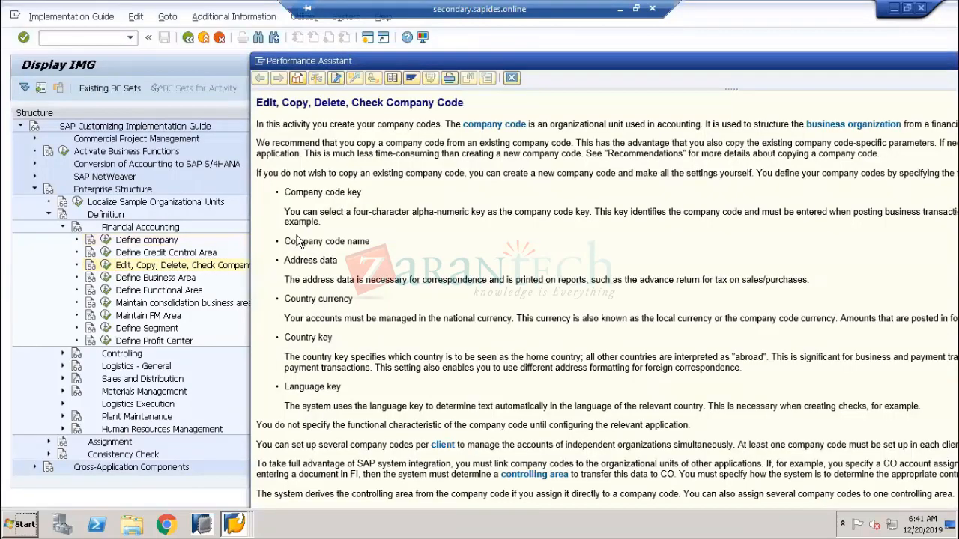
{"action": "double_click", "coordinate": [555, 60]}
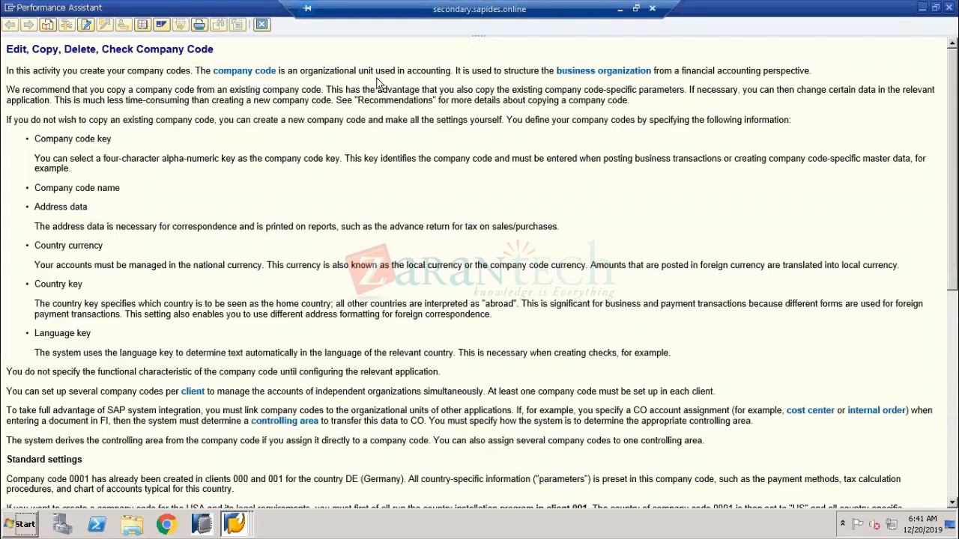
{"action": "left_click_drag", "start_coordinate": [451, 70], "coordinate": [407, 69]}
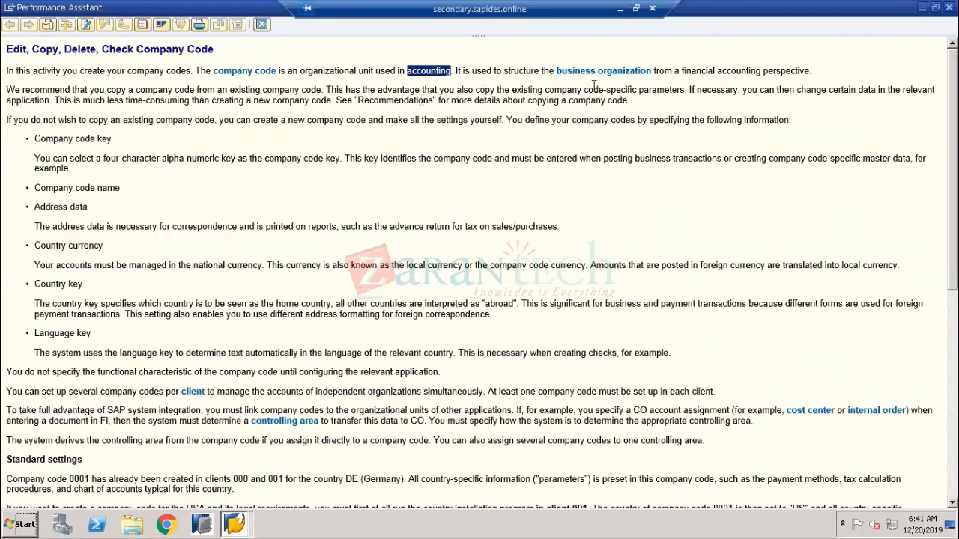
{"action": "left_click_drag", "start_coordinate": [679, 67], "coordinate": [815, 75]}
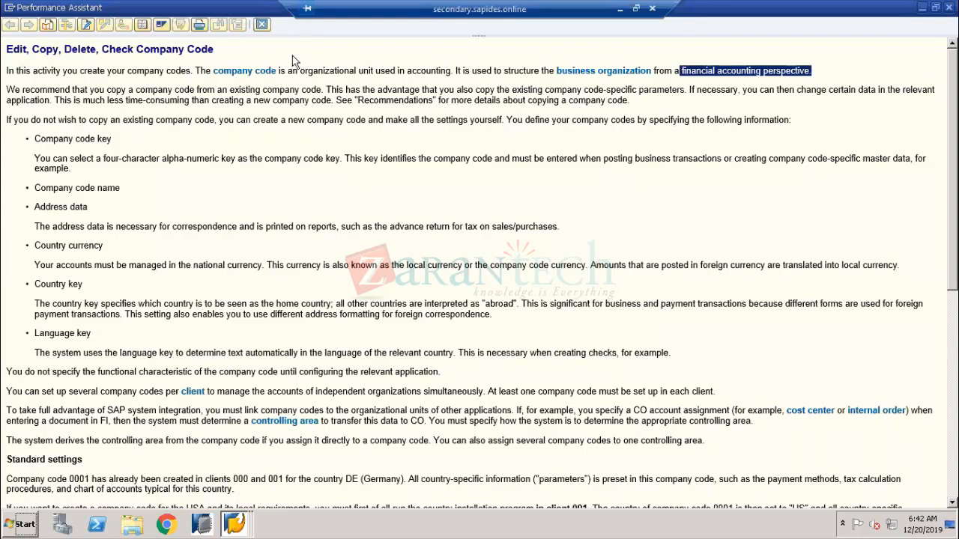
Close the documentation and run Edit, Copy, Delete, Check Company Code to reach Select Activity
{"action": "left_click", "coordinate": [262, 25]}
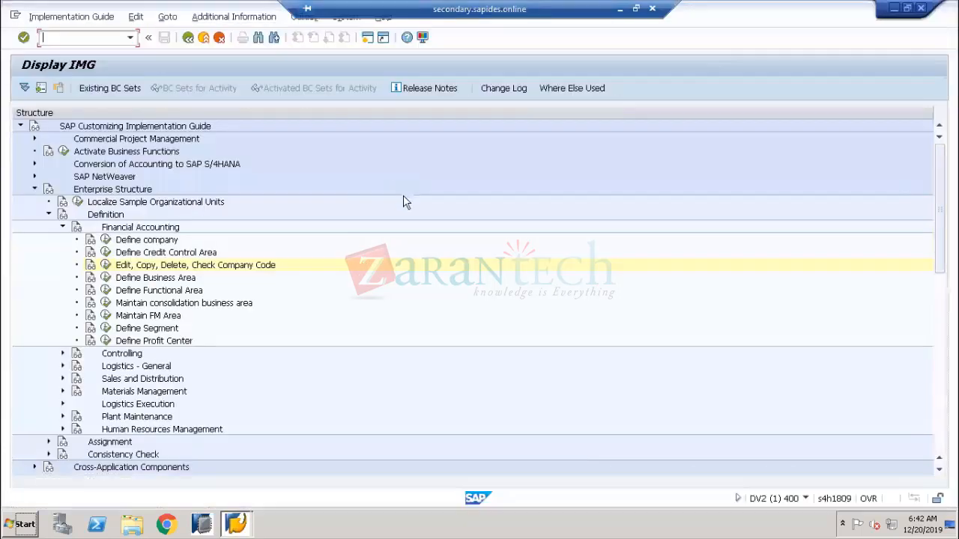
{"action": "left_click", "coordinate": [105, 266]}
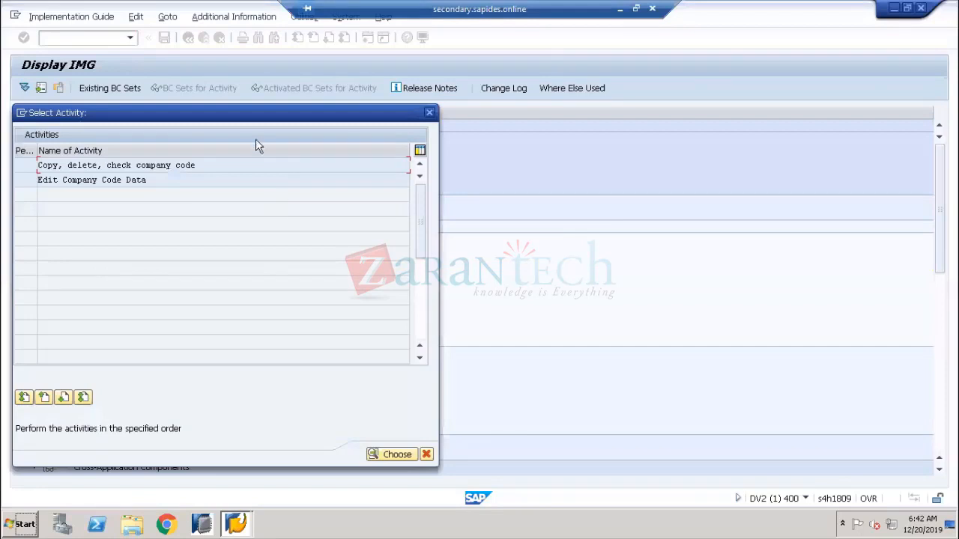
{"action": "left_click_drag", "start_coordinate": [246, 113], "coordinate": [472, 66]}
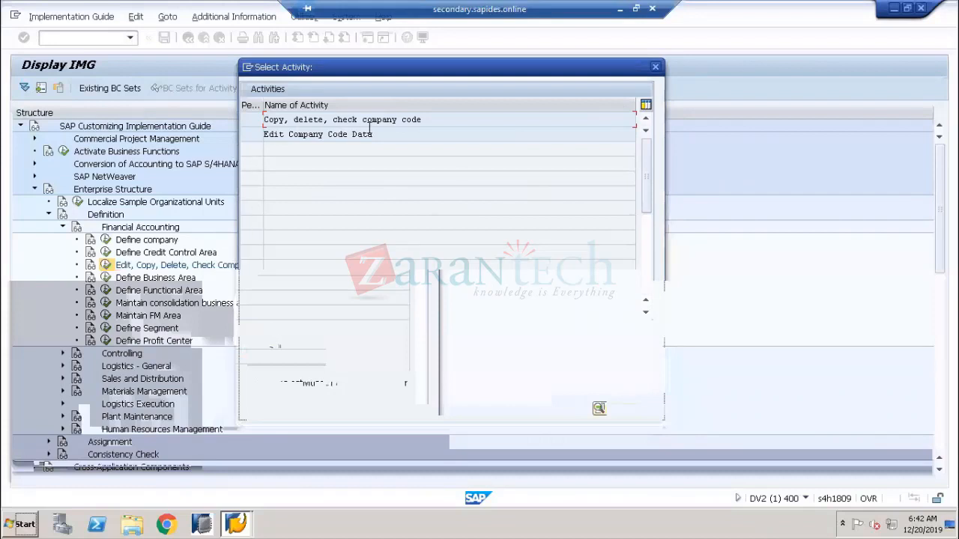
Highlight the two choices, 'Copy, delete, check company code' and 'Edit Company Code Data'
{"action": "left_click_drag", "start_coordinate": [435, 119], "coordinate": [253, 120]}
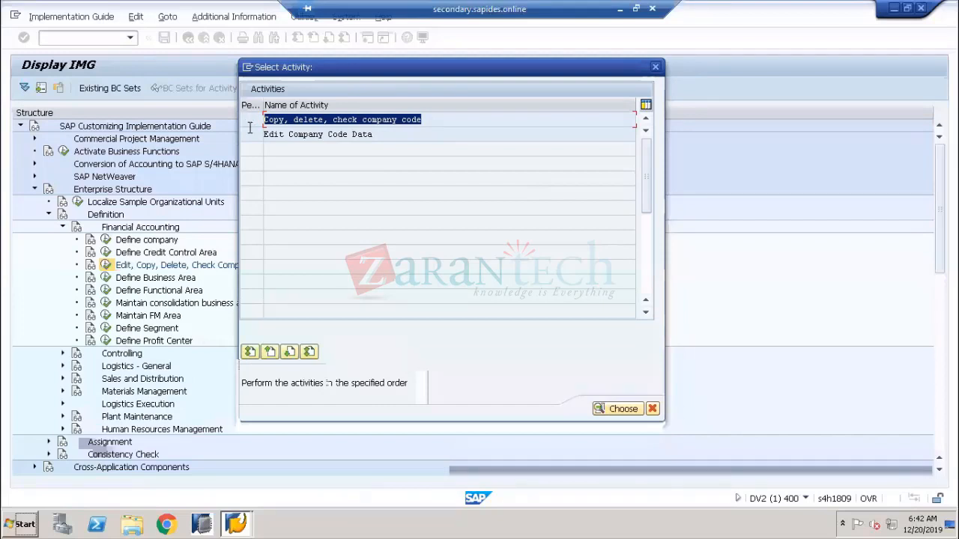
{"action": "left_click", "coordinate": [381, 133]}
{"action": "left_click_drag", "start_coordinate": [381, 133], "coordinate": [254, 125]}
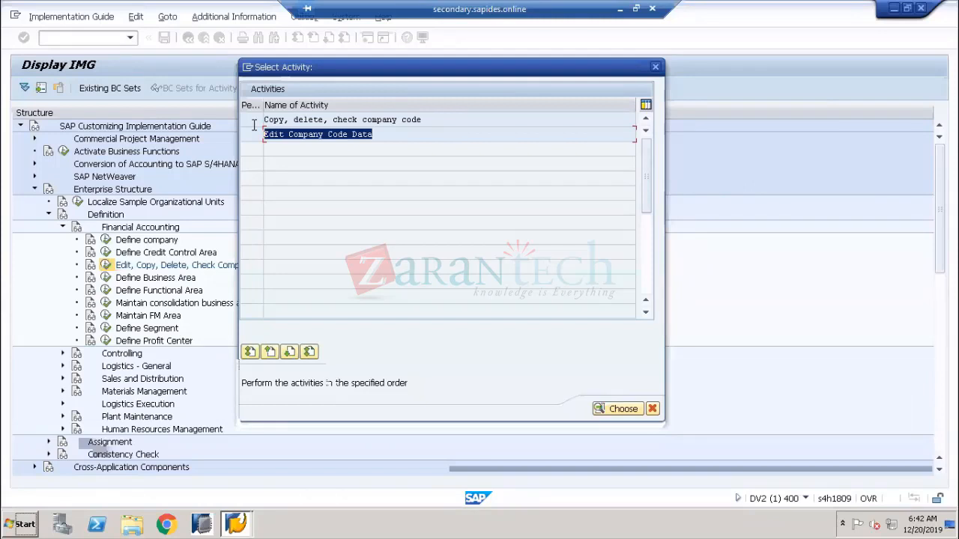
{"action": "left_click_drag", "start_coordinate": [381, 136], "coordinate": [264, 135]}
{"action": "left_click", "coordinate": [265, 135]}
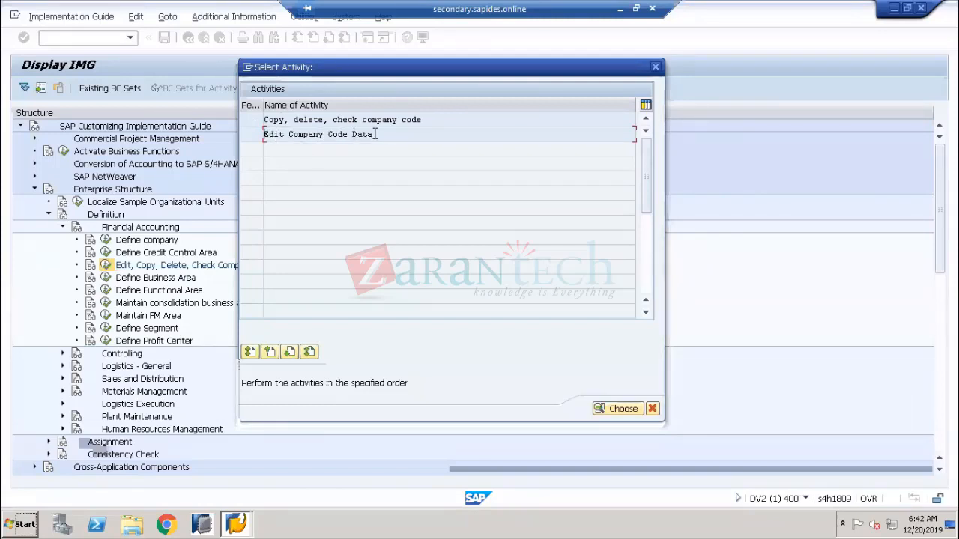
{"action": "left_click_drag", "start_coordinate": [375, 134], "coordinate": [264, 135]}
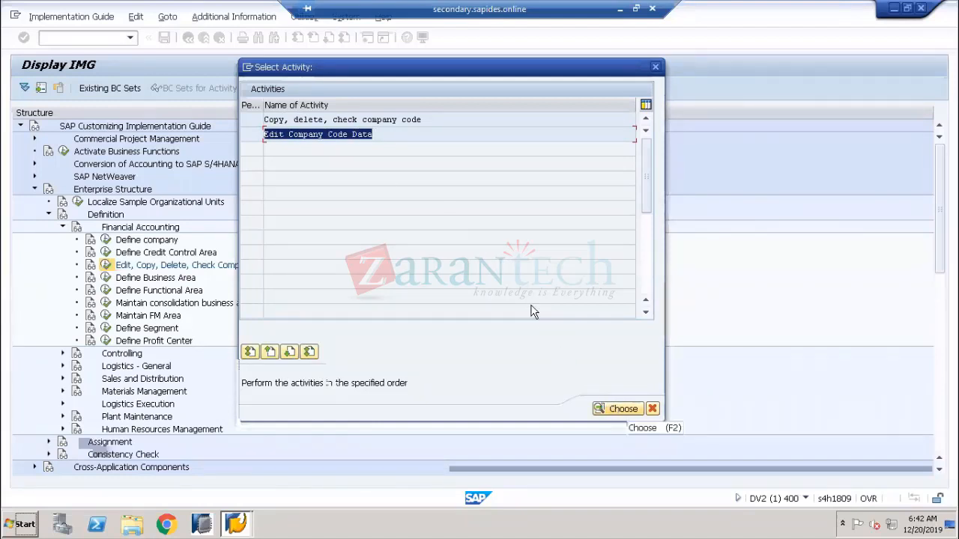
{"action": "left_click_drag", "start_coordinate": [422, 120], "coordinate": [246, 113]}
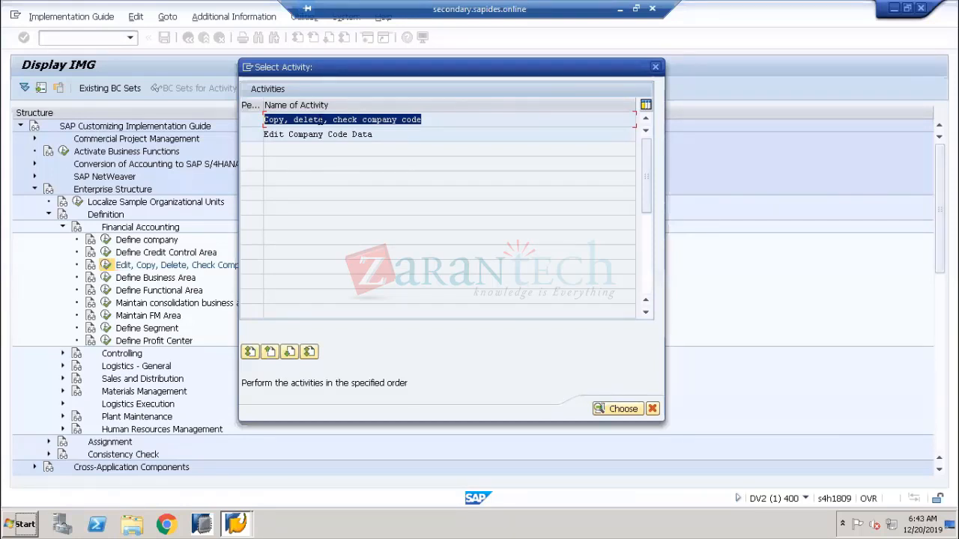
{"action": "left_click", "coordinate": [426, 120]}
{"action": "left_click_drag", "start_coordinate": [423, 120], "coordinate": [260, 122]}
{"action": "left_click", "coordinate": [325, 120]}
{"action": "left_click_drag", "start_coordinate": [324, 119], "coordinate": [280, 124]}
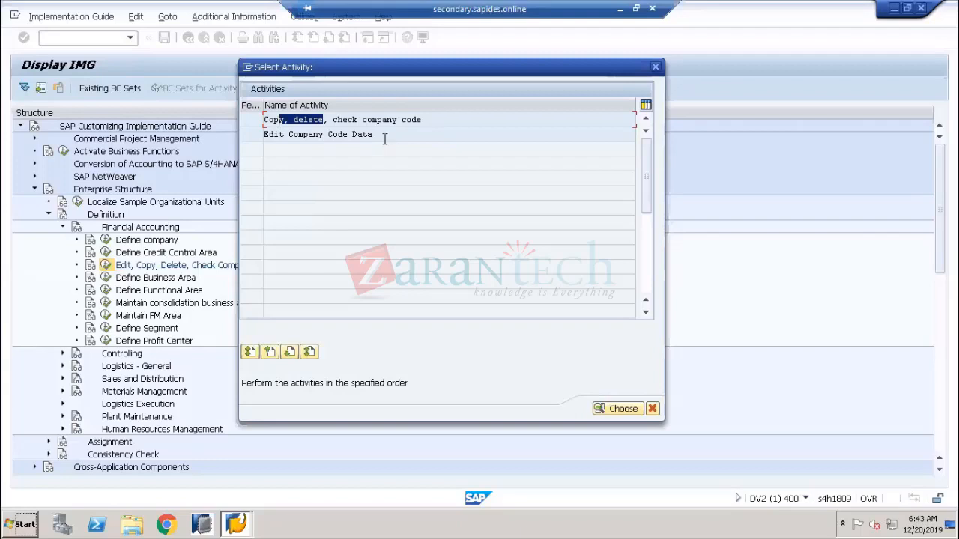
{"action": "left_click_drag", "start_coordinate": [373, 135], "coordinate": [253, 164]}
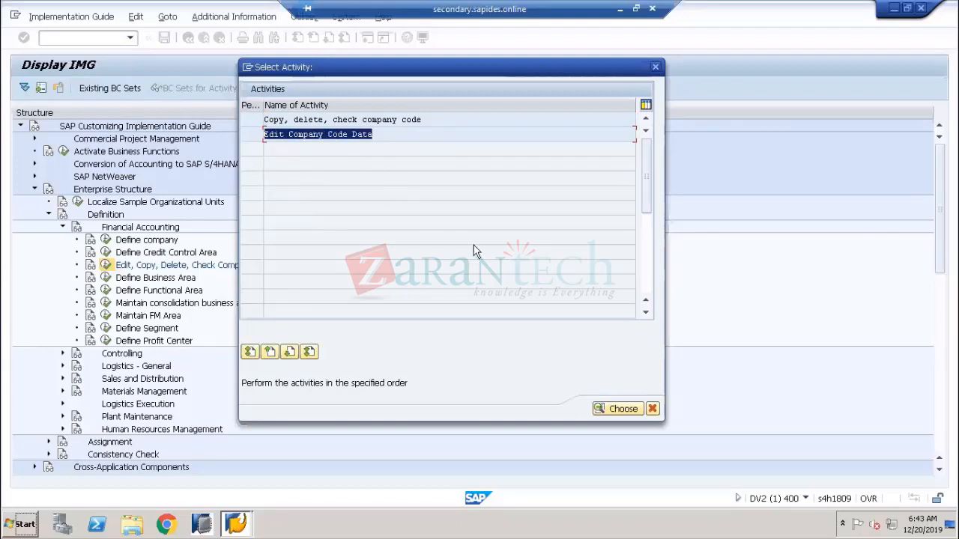
Open Edit Company Code Data; select, then deselect, company codes 0001, 0003 and 0009
{"action": "left_click", "coordinate": [620, 409]}
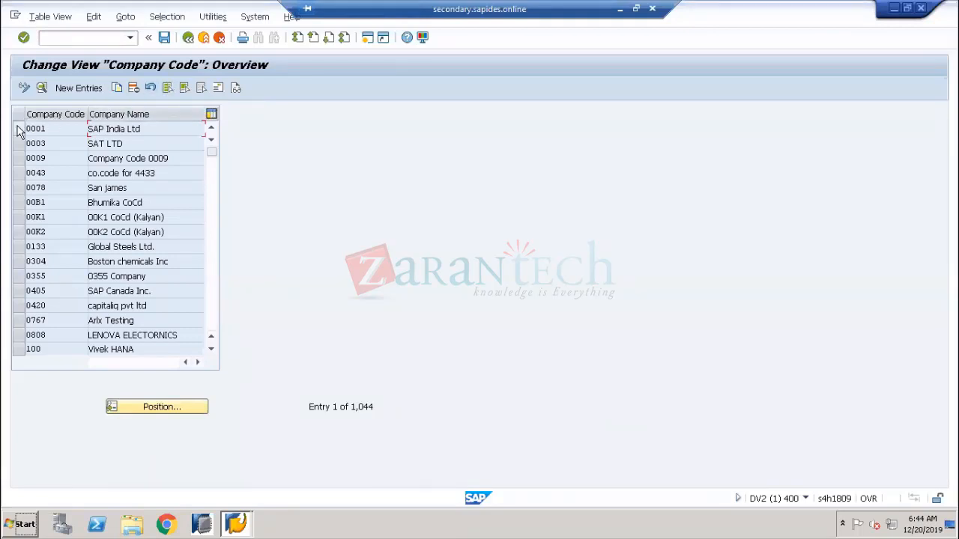
{"action": "left_click_drag", "start_coordinate": [19, 131], "coordinate": [23, 155]}
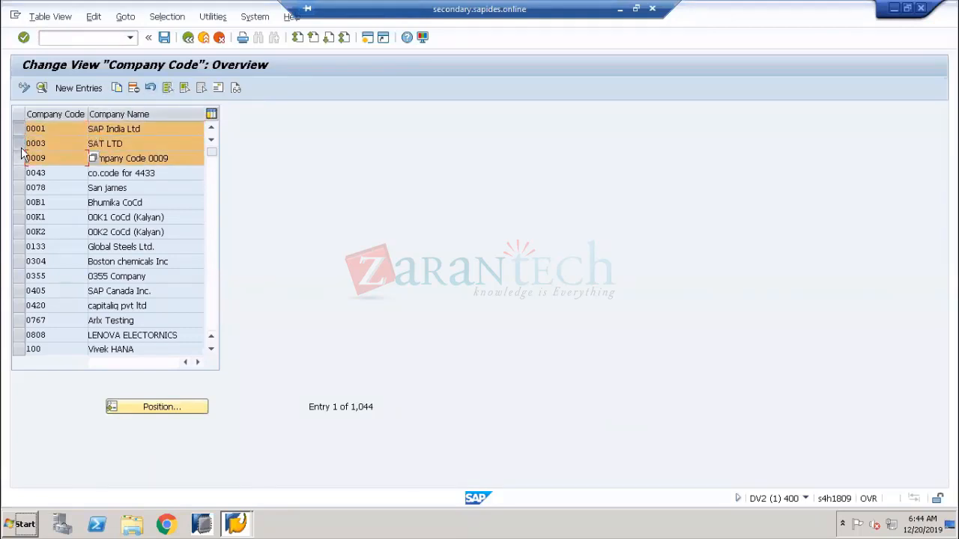
{"action": "left_click", "coordinate": [19, 143]}
{"action": "left_click", "coordinate": [19, 129]}
{"action": "left_click", "coordinate": [18, 158]}
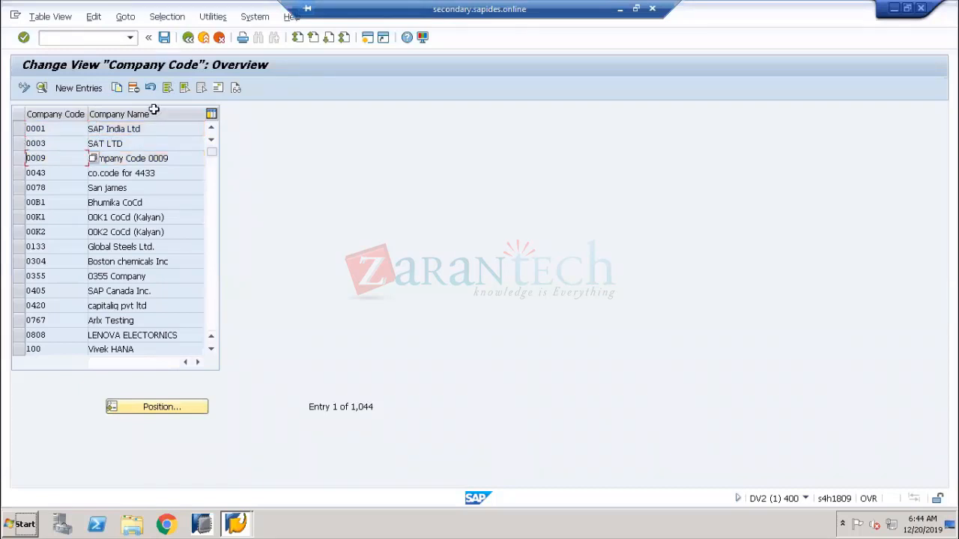
Select all company codes, deselect all, then mark and clear a block on code 100
{"action": "left_click", "coordinate": [167, 88]}
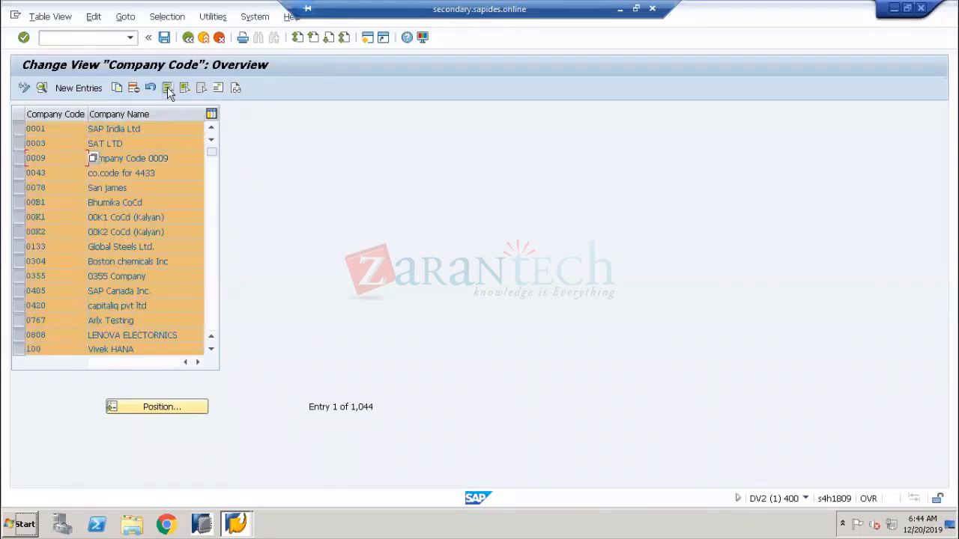
{"action": "key", "text": "Page_Down"}
{"action": "left_click", "coordinate": [201, 89]}
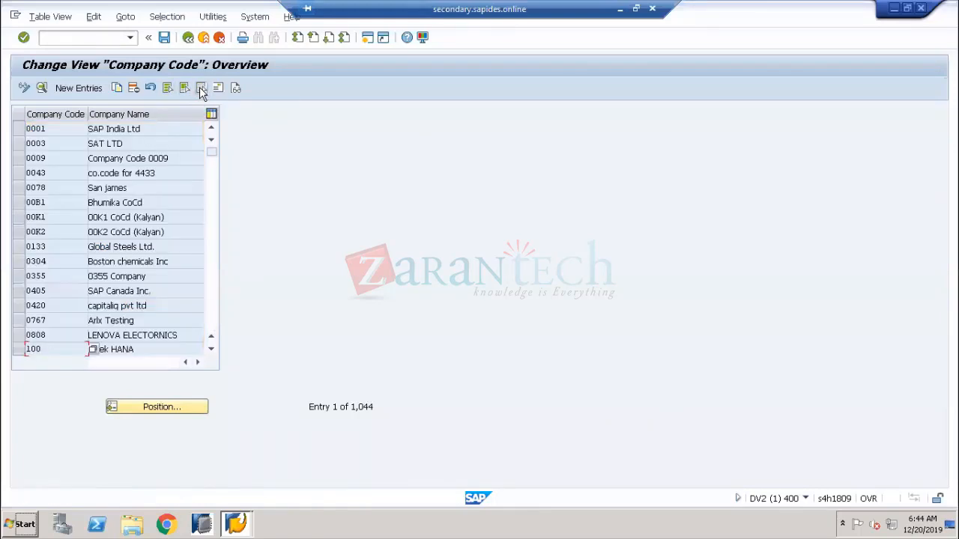
{"action": "left_click", "coordinate": [184, 89]}
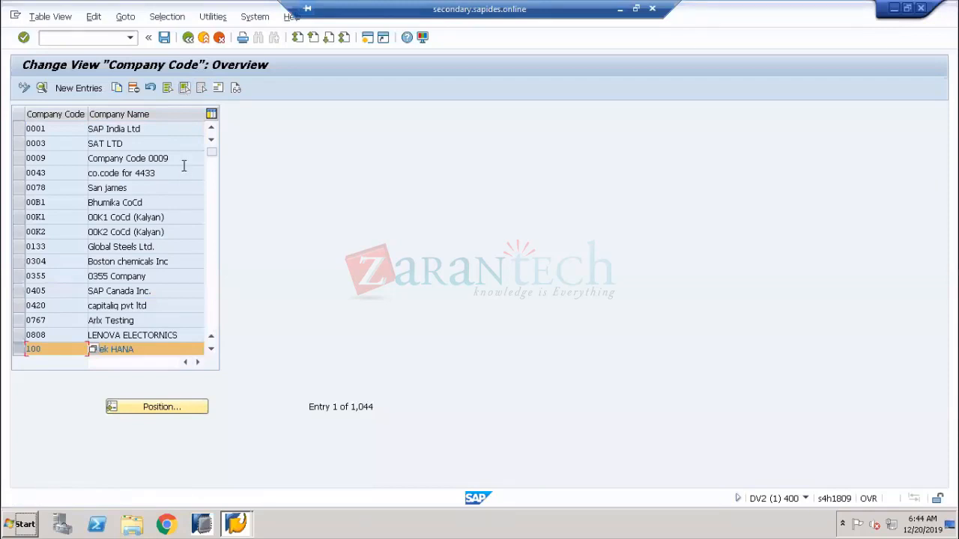
{"action": "scroll", "coordinate": [183, 166], "scroll_direction": "down", "scroll_amount": 3}
{"action": "scroll", "coordinate": [184, 166], "scroll_direction": "down", "scroll_amount": 1}
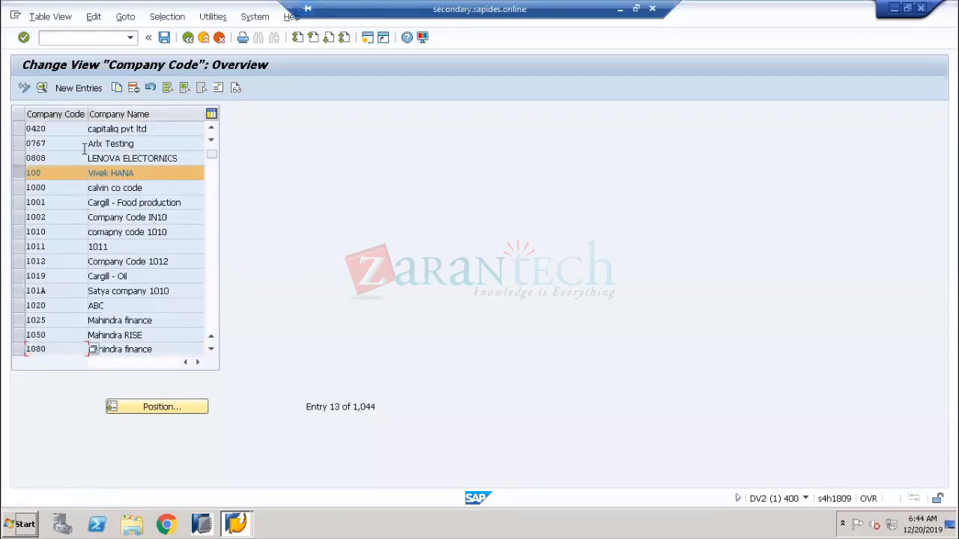
{"action": "left_click", "coordinate": [18, 176]}
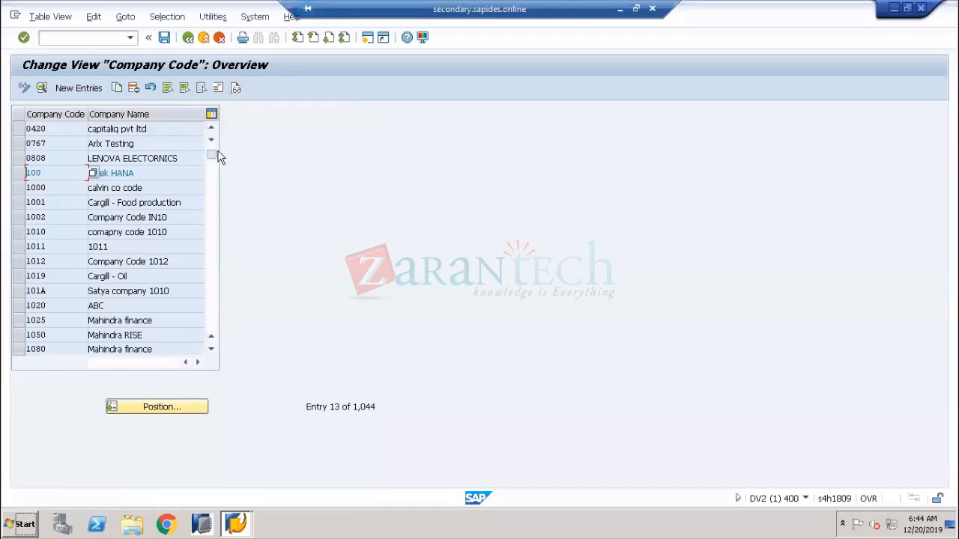
Briefly hide the SAP session to glance at the Paint company-code diagram, then restore it
{"action": "scroll", "coordinate": [220, 142], "scroll_direction": "up", "scroll_amount": 4}
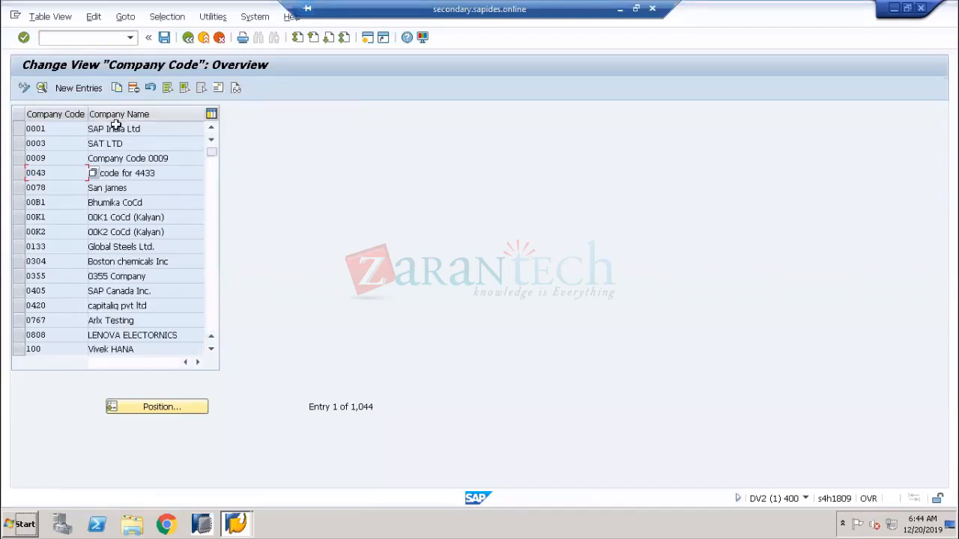
{"action": "left_click", "coordinate": [619, 15]}
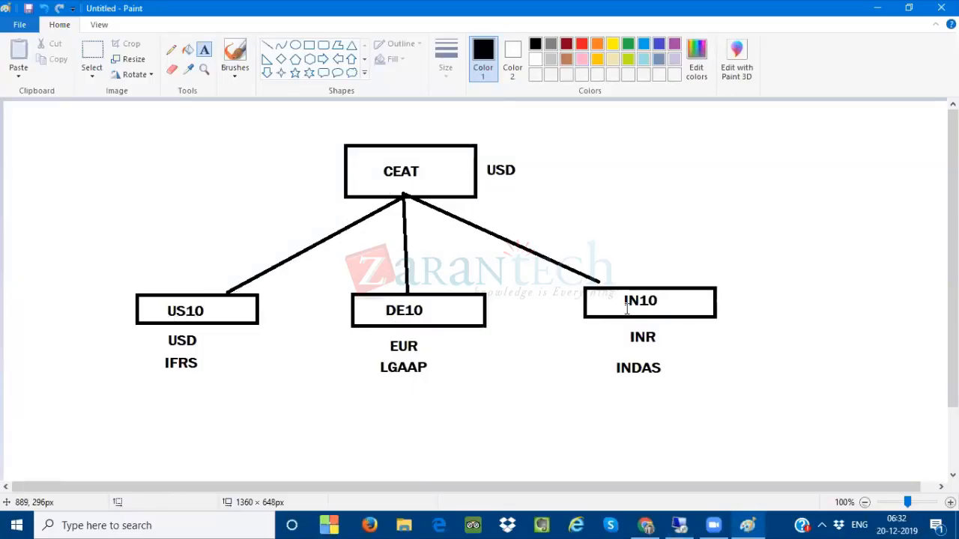
{"action": "left_click", "coordinate": [678, 525]}
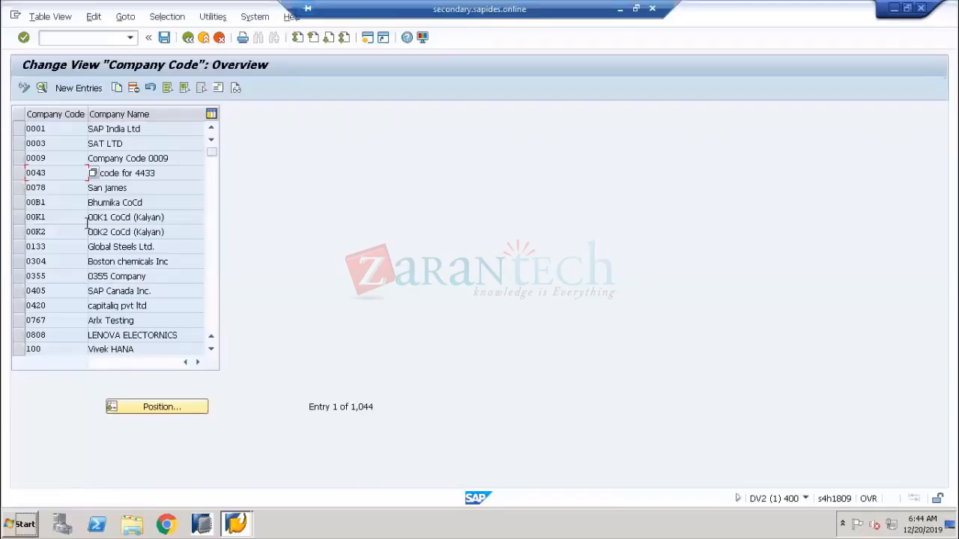
Add a new entry with company code CE01 and company name CEAT MANUF
{"action": "left_click", "coordinate": [75, 88]}
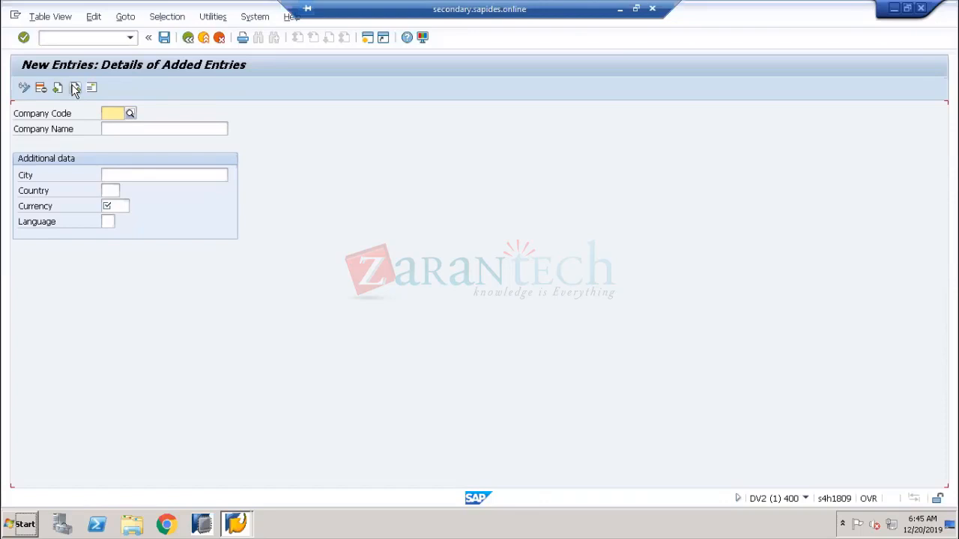
{"action": "left_click", "coordinate": [118, 112]}
{"action": "type", "text": "CE"}
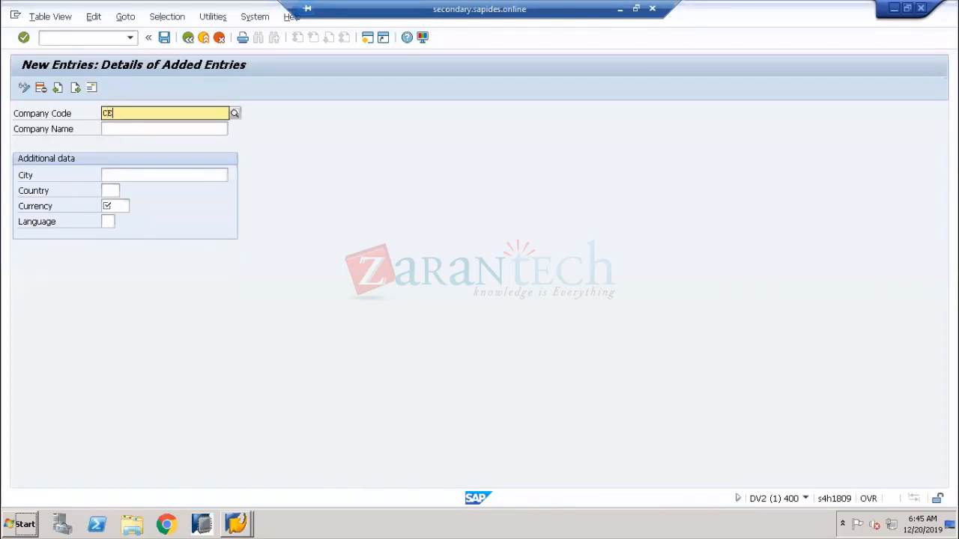
{"action": "type", "text": "01"}
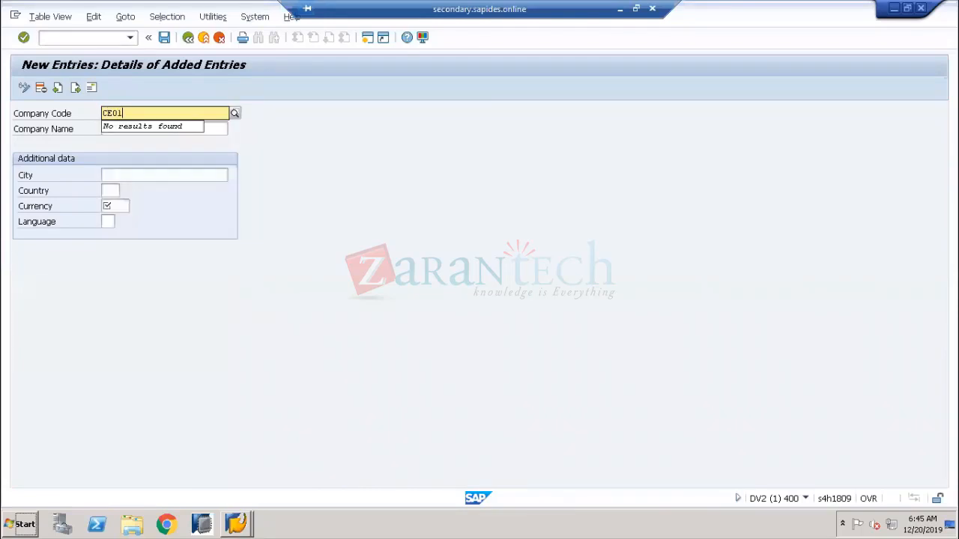
{"action": "left_click", "coordinate": [122, 132]}
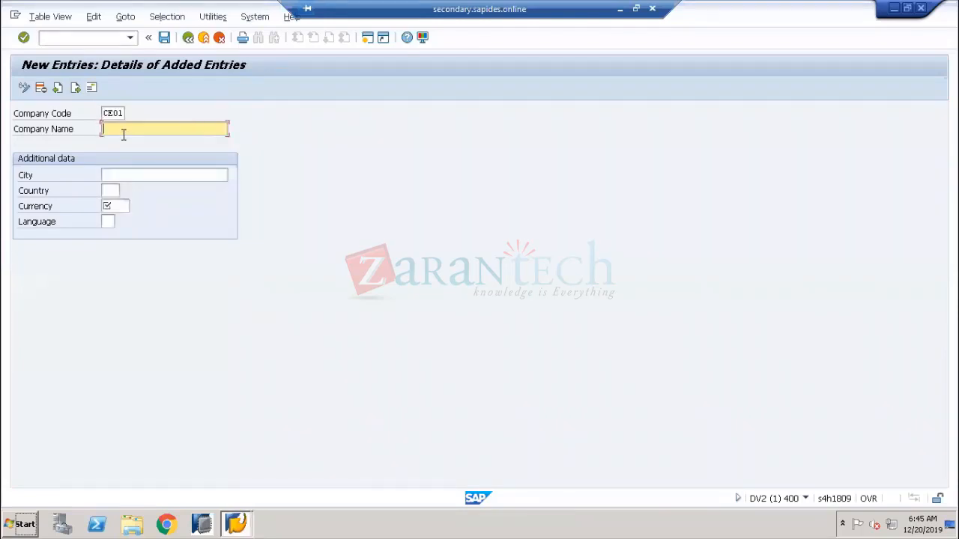
{"action": "type", "text": "CEAT MANUF."}
{"action": "key", "text": "Tab"}
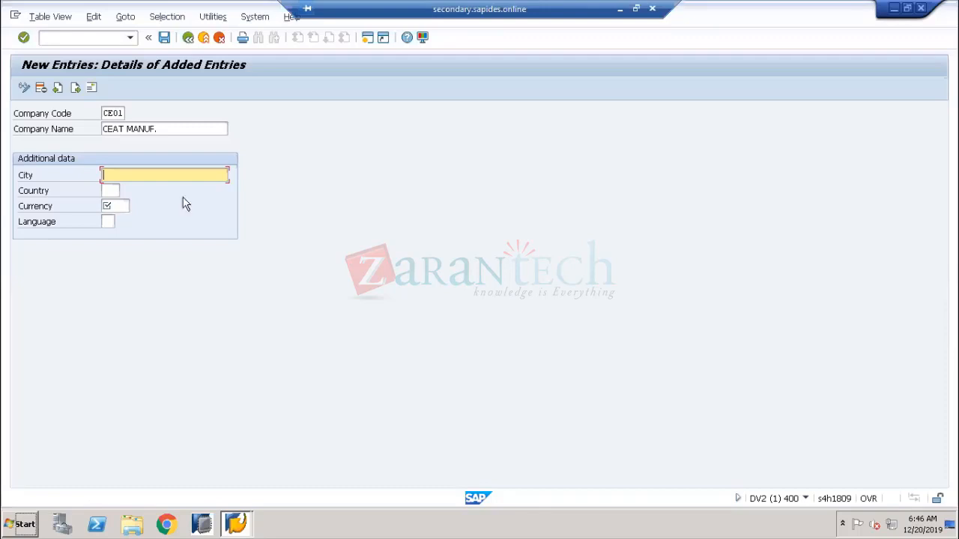
{"action": "left_click", "coordinate": [35, 177]}
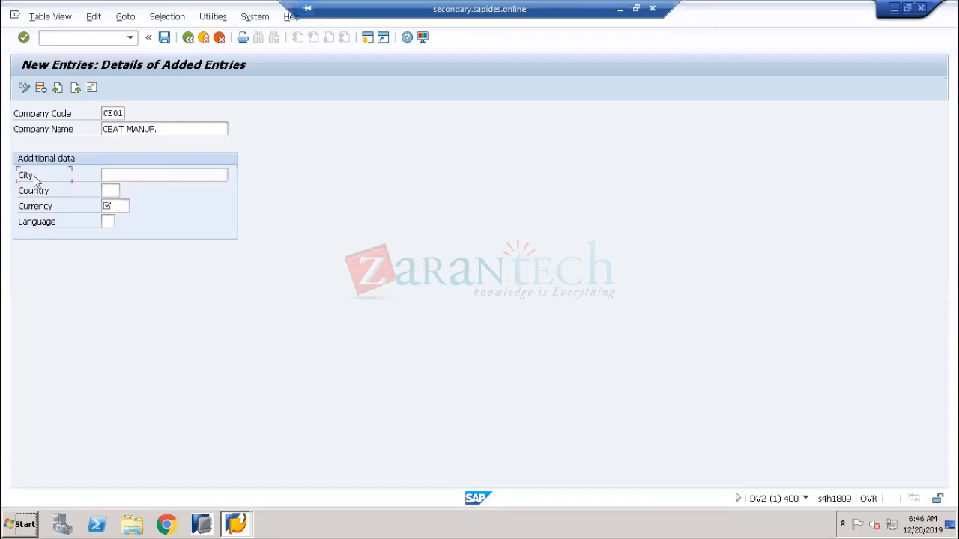
{"action": "double_click", "coordinate": [112, 114]}
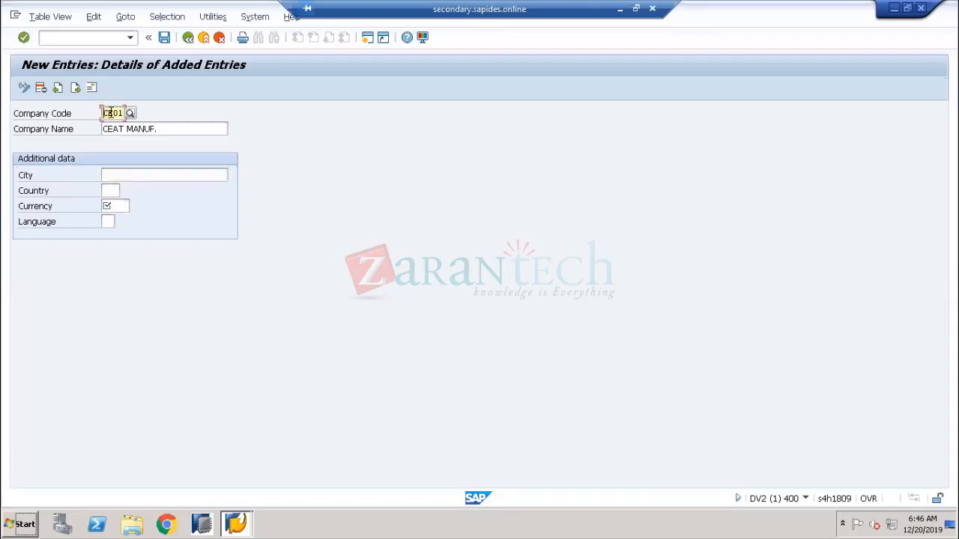
{"action": "left_click", "coordinate": [620, 10]}
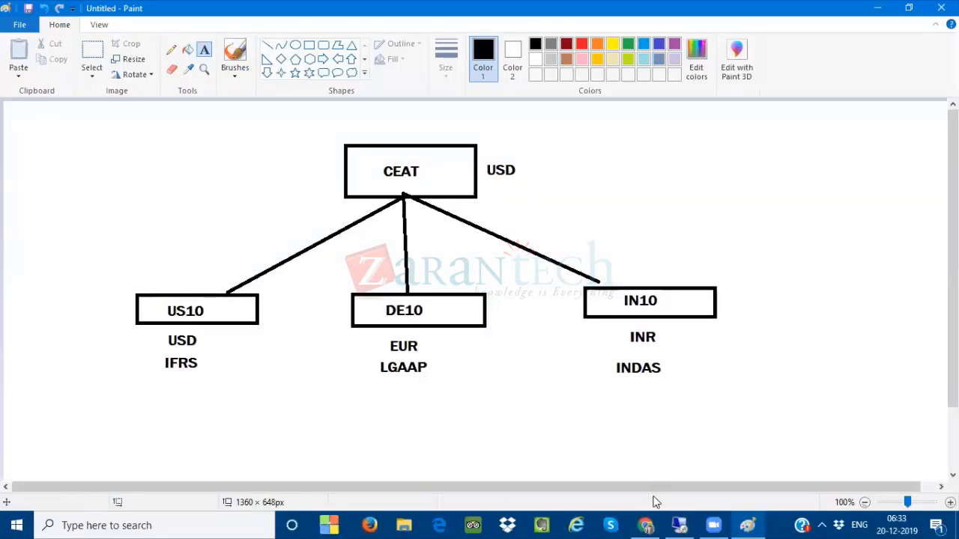
{"action": "left_click", "coordinate": [679, 524]}
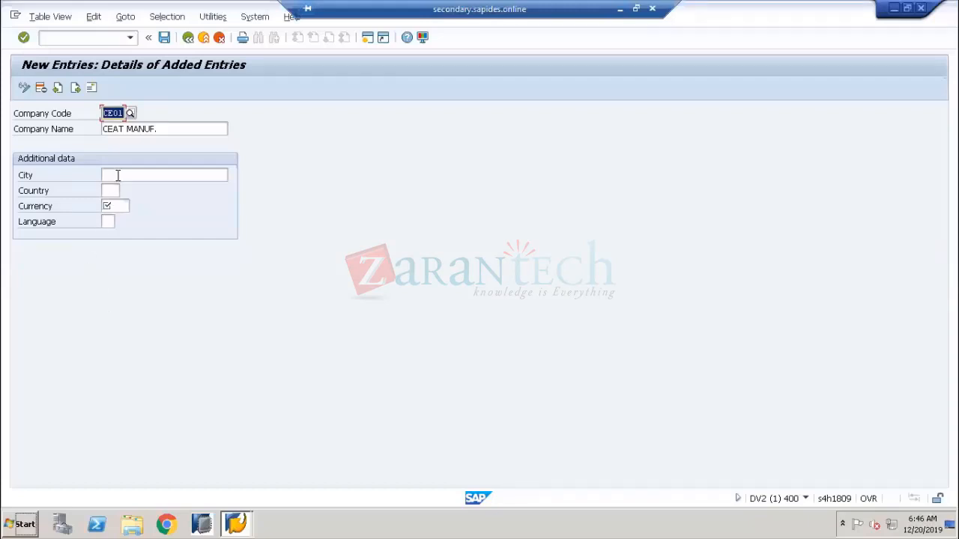
{"action": "left_click", "coordinate": [116, 176]}
Enter New York as the company's city and US as its country
{"action": "type", "text": "New Y"}
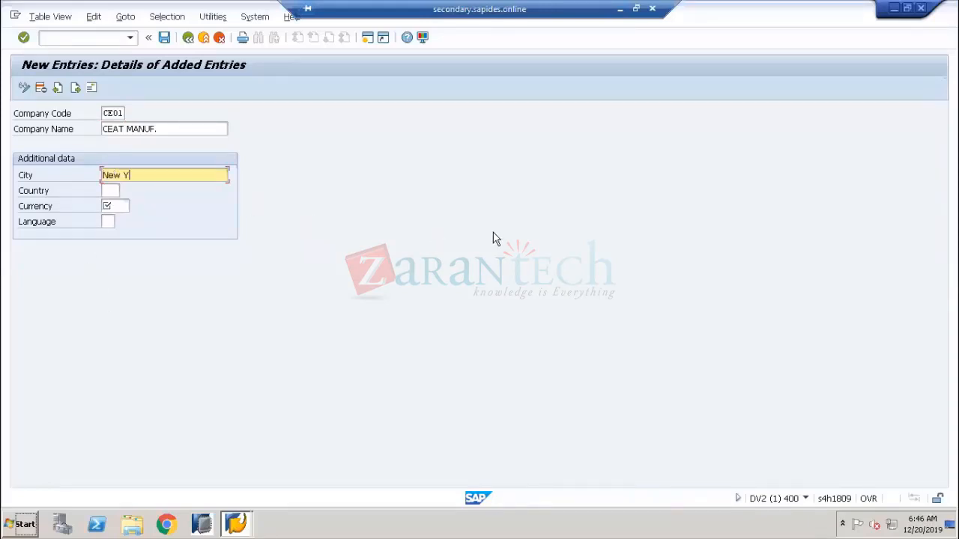
{"action": "type", "text": "ork"}
{"action": "key", "text": "Tab"}
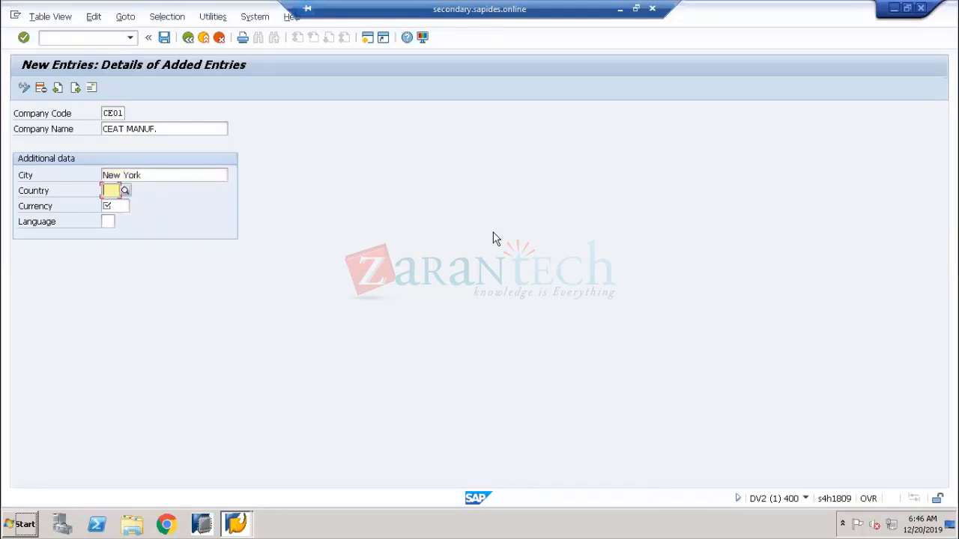
{"action": "type", "text": "US"}
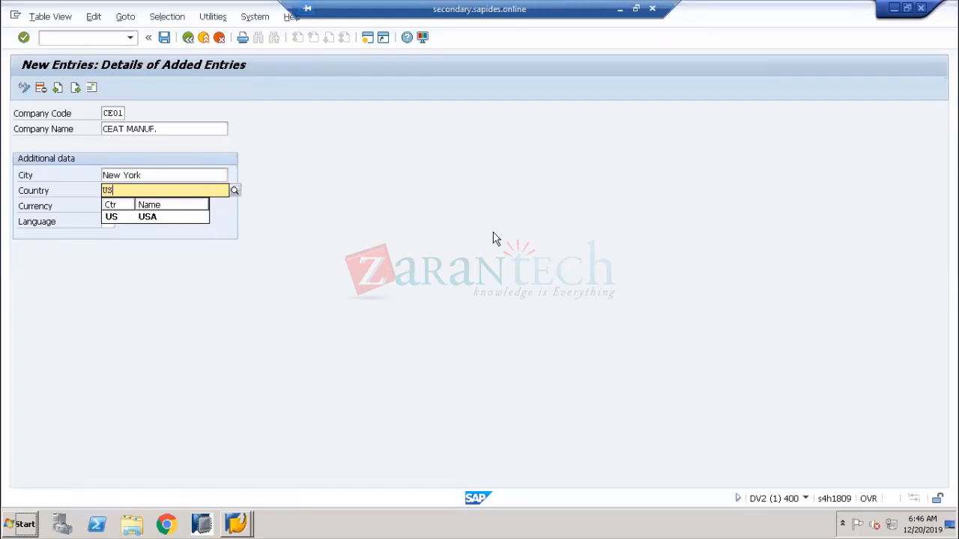
{"action": "key", "text": "Escape"}
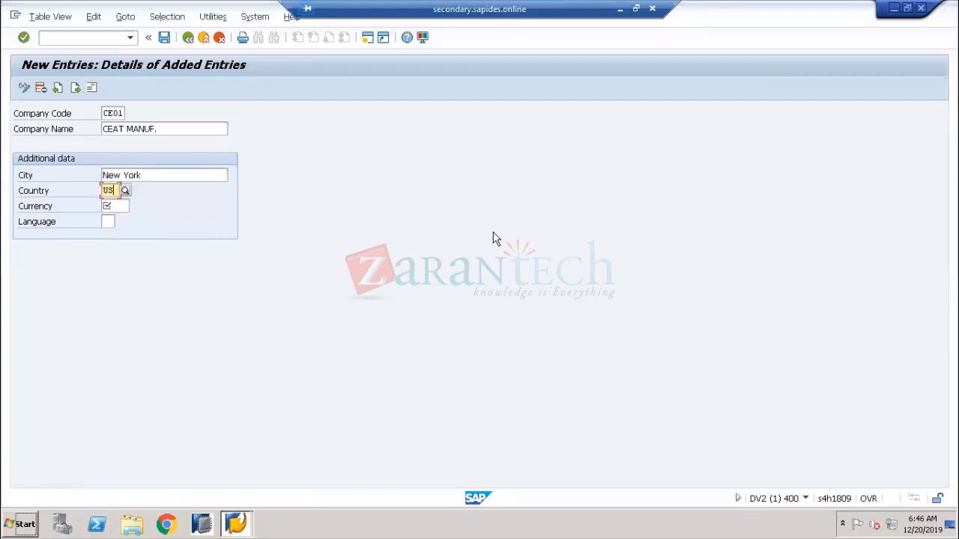
{"action": "left_click", "coordinate": [33, 191]}
{"action": "left_click_drag", "start_coordinate": [116, 191], "coordinate": [103, 191]}
{"action": "left_click", "coordinate": [126, 192]}
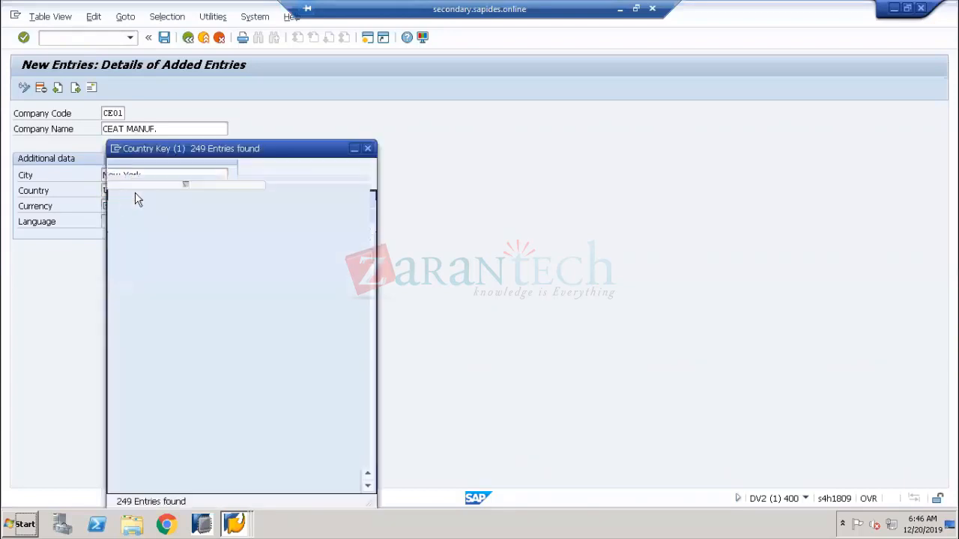
{"action": "left_click_drag", "start_coordinate": [167, 153], "coordinate": [480, 96]}
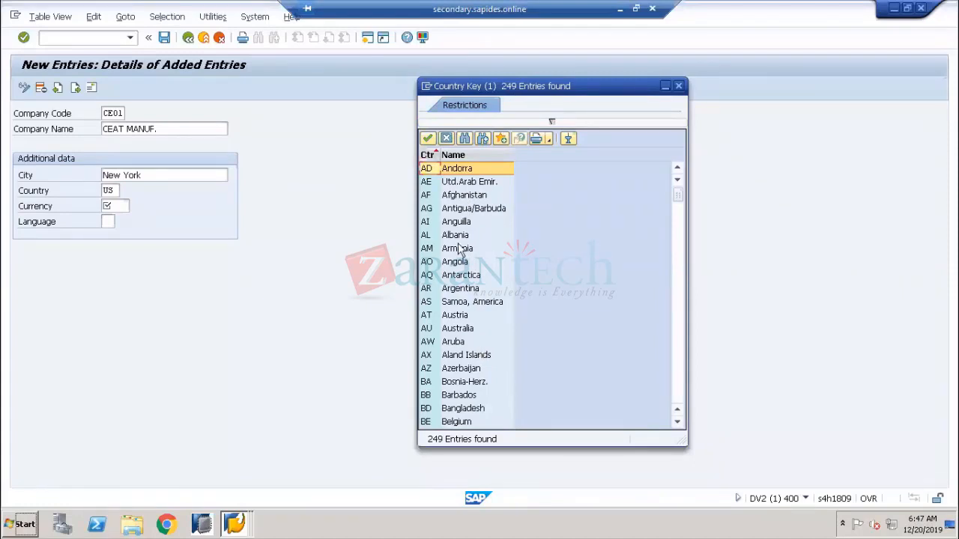
{"action": "left_click", "coordinate": [446, 139]}
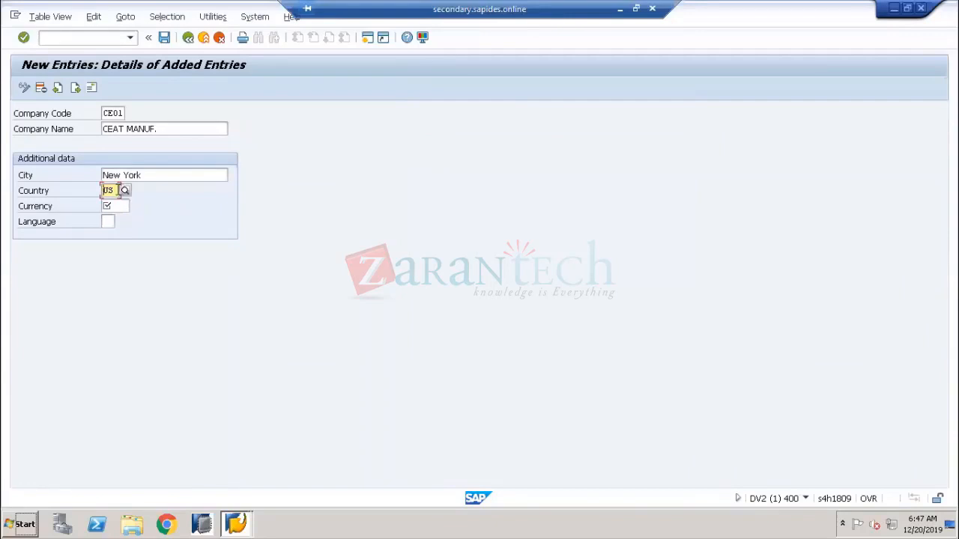
Replace the company's country code US with VR
{"action": "left_click", "coordinate": [118, 191]}
{"action": "key", "text": "BackSpace"}
{"action": "key", "text": "Return"}
{"action": "type", "text": "R"}
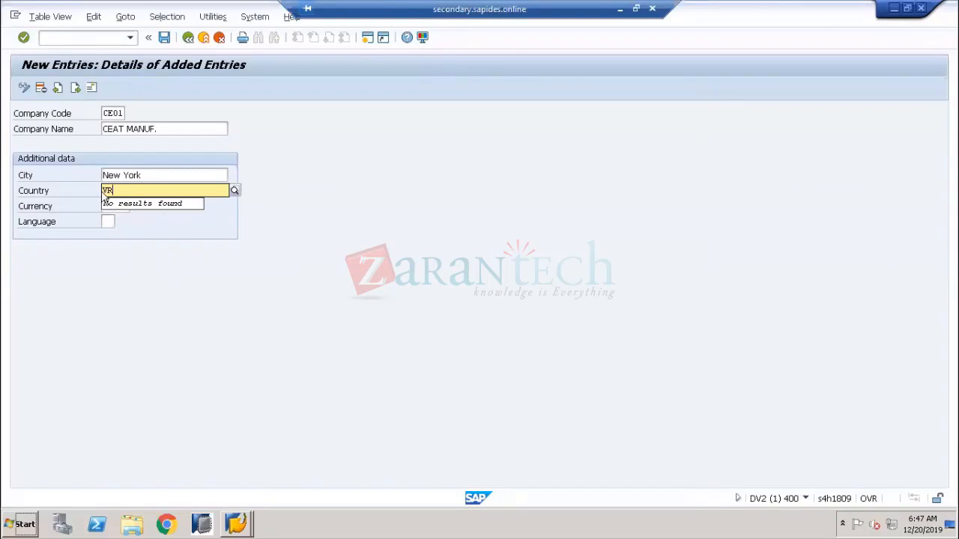
{"action": "double_click", "coordinate": [107, 189]}
{"action": "left_click", "coordinate": [194, 272]}
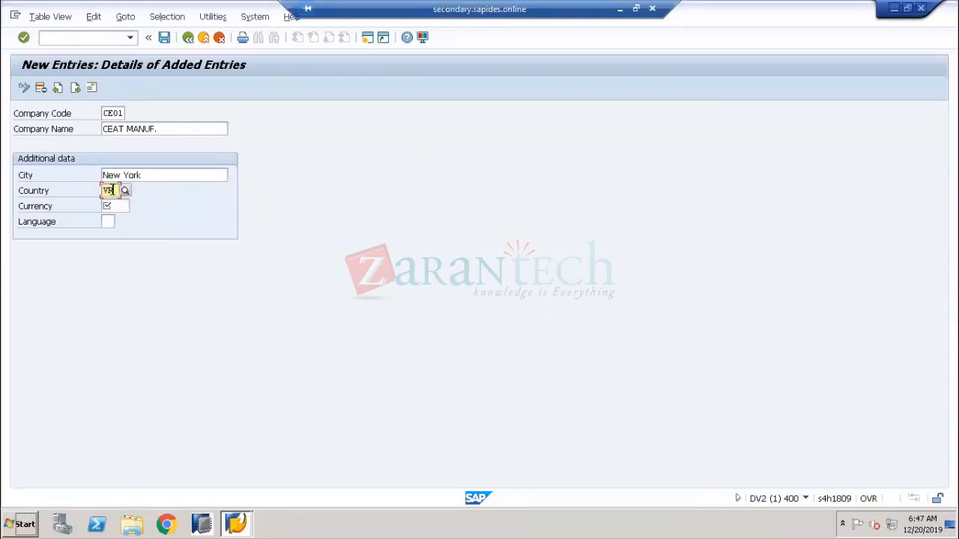
{"action": "left_click_drag", "start_coordinate": [114, 190], "coordinate": [96, 190]}
{"action": "left_click", "coordinate": [37, 193]}
Open a new session and launch the SAP Reference IMG via SPRO
{"action": "left_click", "coordinate": [368, 39]}
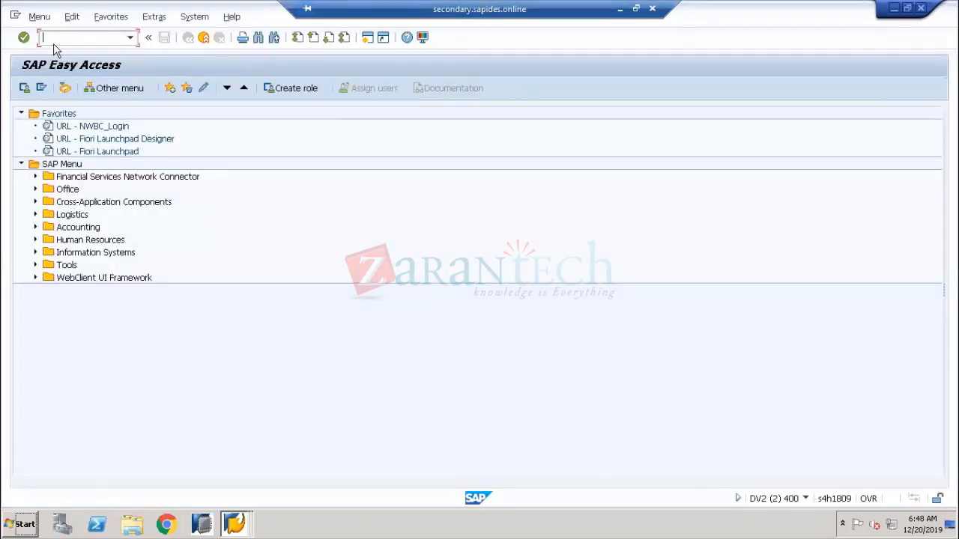
{"action": "type", "text": "SPRO"}
{"action": "key", "text": "Return"}
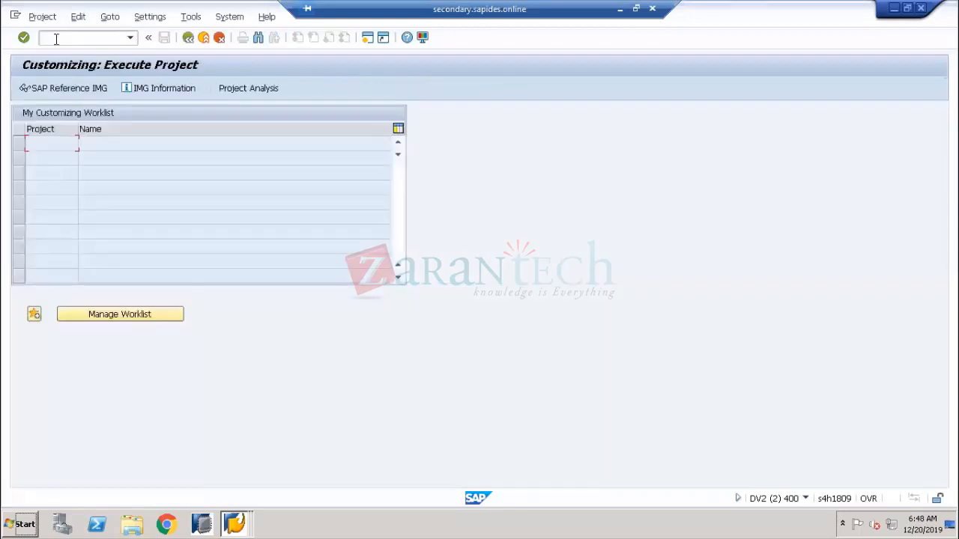
{"action": "left_click", "coordinate": [92, 88]}
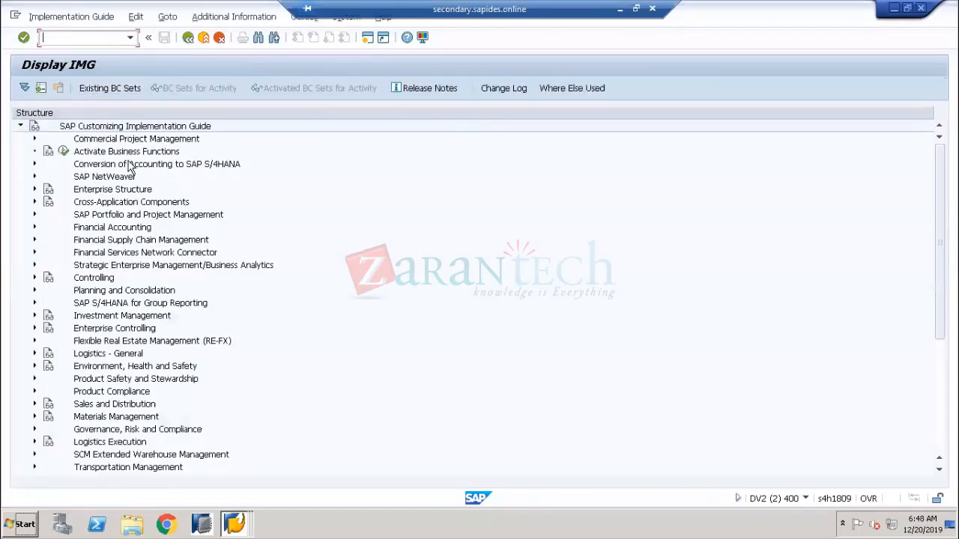
Run Define Countries in mySAP Systems under SAP NetWeaver > General Settings > Set Countries
{"action": "left_click", "coordinate": [96, 178]}
{"action": "left_click", "coordinate": [35, 176]}
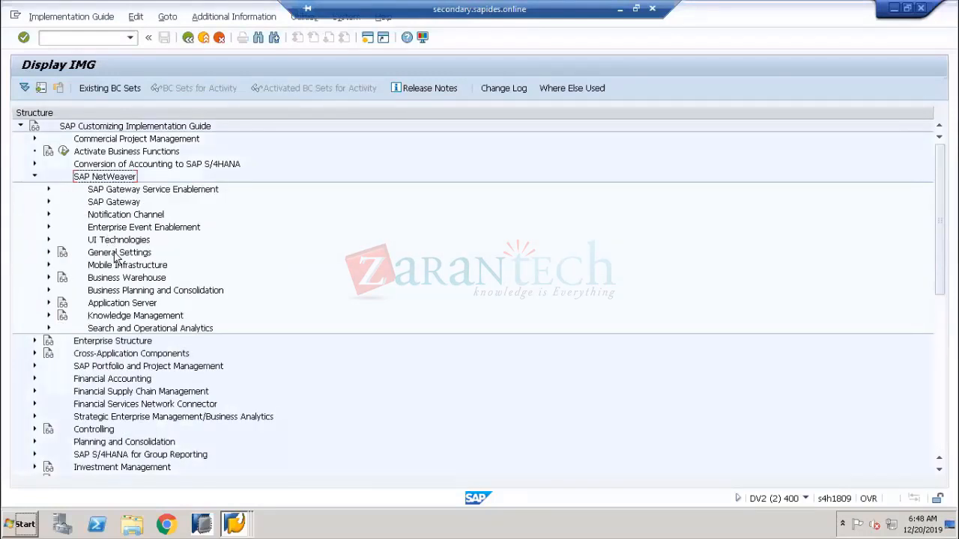
{"action": "left_click", "coordinate": [116, 254]}
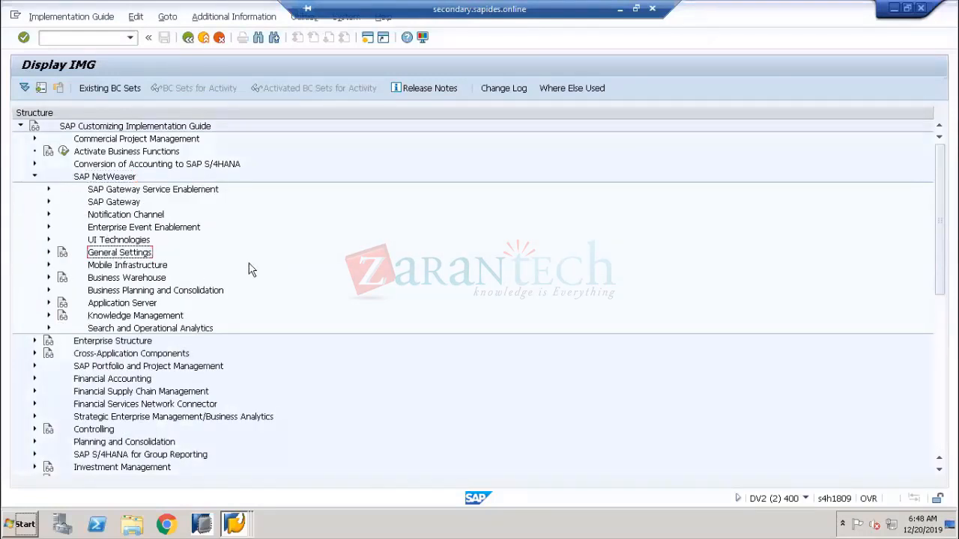
{"action": "left_click", "coordinate": [49, 252]}
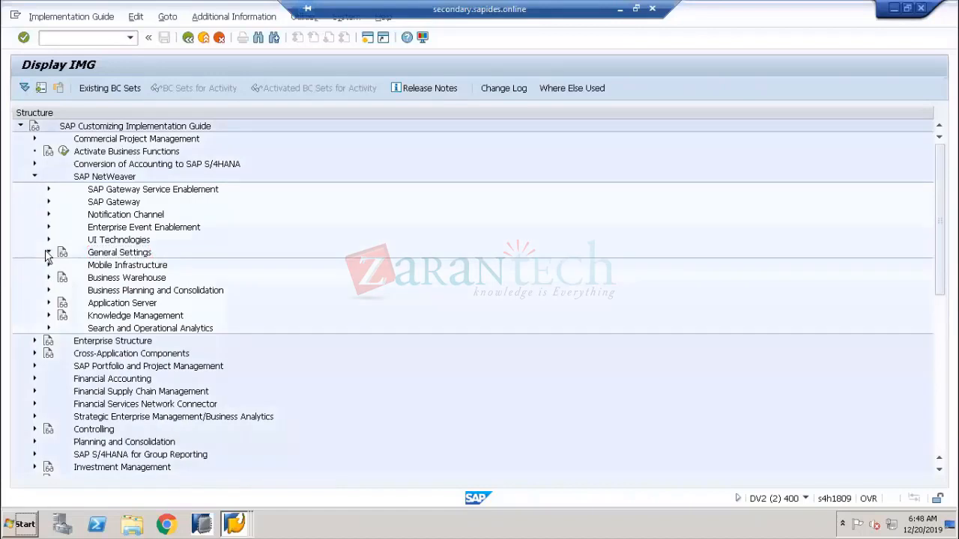
{"action": "left_click", "coordinate": [120, 268]}
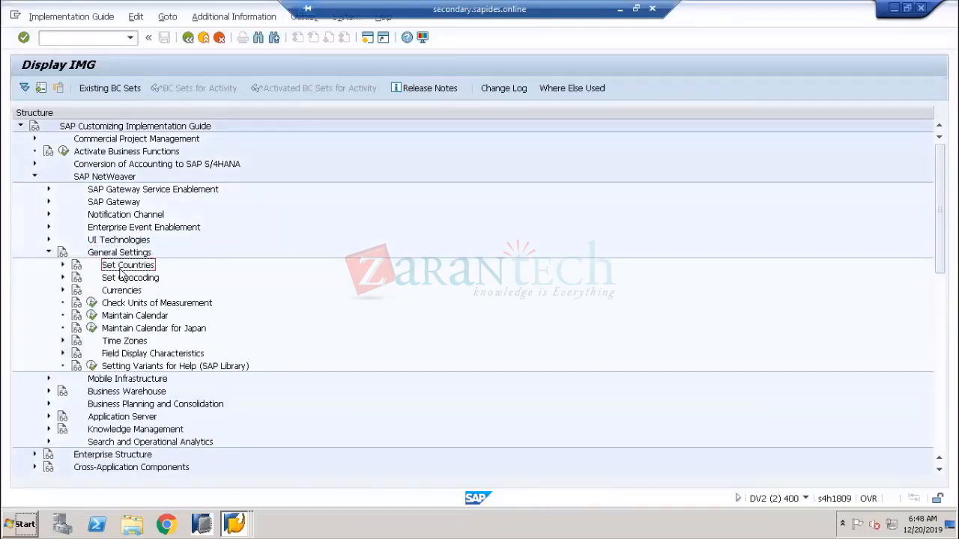
{"action": "left_click", "coordinate": [63, 265]}
{"action": "left_click", "coordinate": [133, 279]}
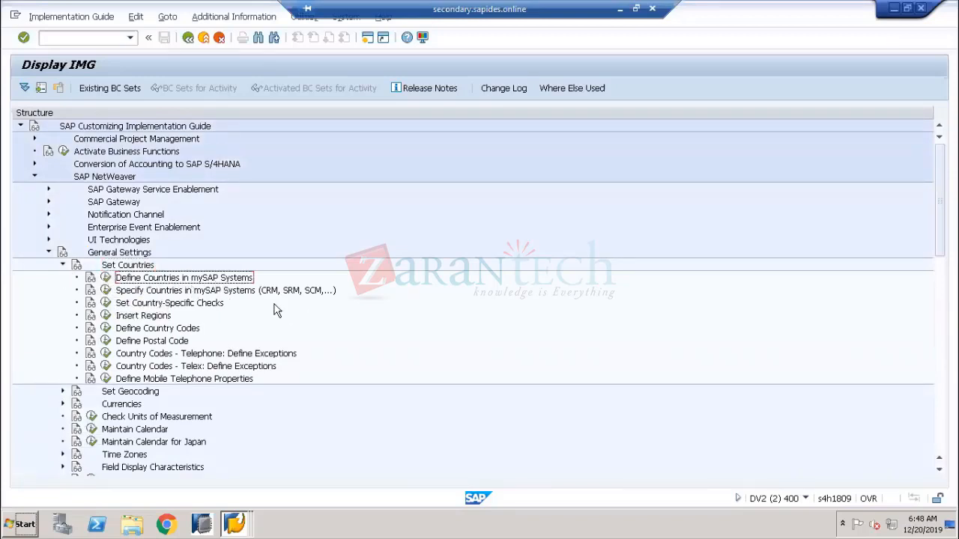
{"action": "left_click", "coordinate": [107, 280]}
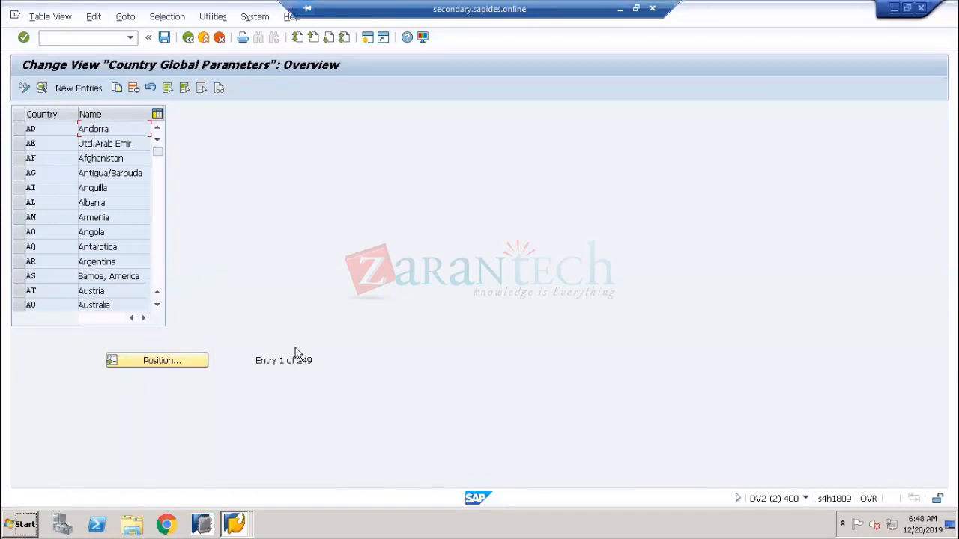
Review the 249-country list, marking Azerbaijan, then start a blank New Entries country record
{"action": "left_click_drag", "start_coordinate": [298, 360], "coordinate": [321, 361]}
{"action": "left_click", "coordinate": [118, 259]}
{"action": "scroll", "coordinate": [117, 258], "scroll_direction": "down", "scroll_amount": 1}
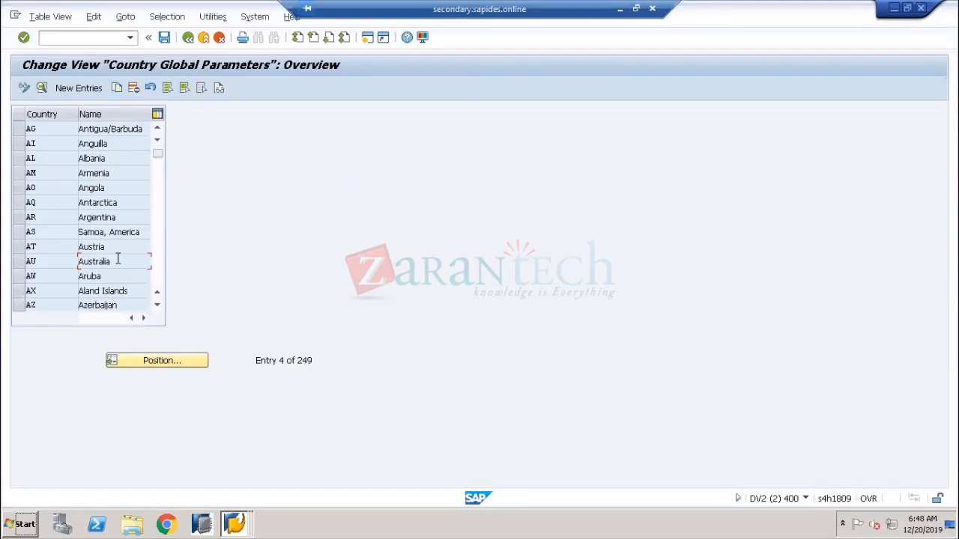
{"action": "left_click", "coordinate": [118, 305]}
{"action": "left_click_drag", "start_coordinate": [117, 304], "coordinate": [67, 303]}
{"action": "scroll", "coordinate": [81, 251], "scroll_direction": "up", "scroll_amount": 1}
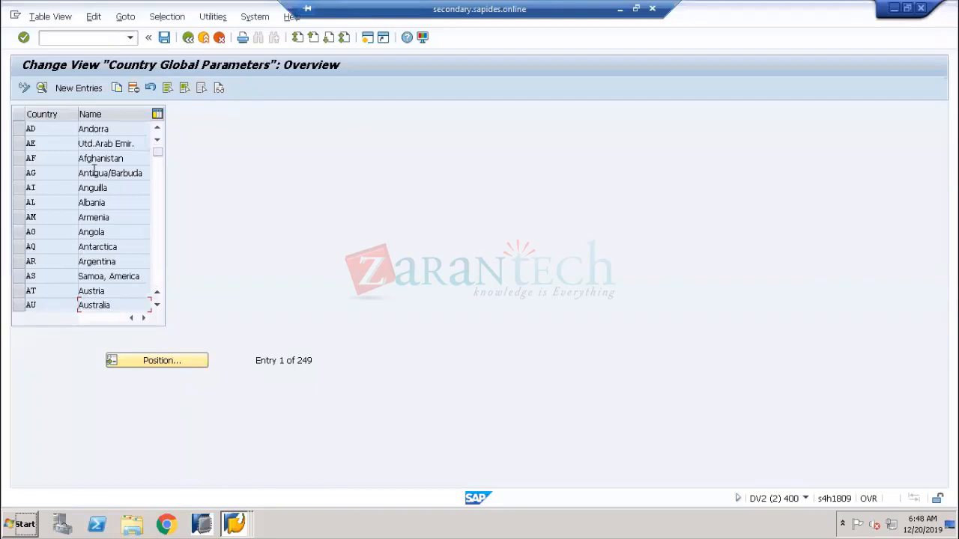
{"action": "left_click", "coordinate": [75, 88]}
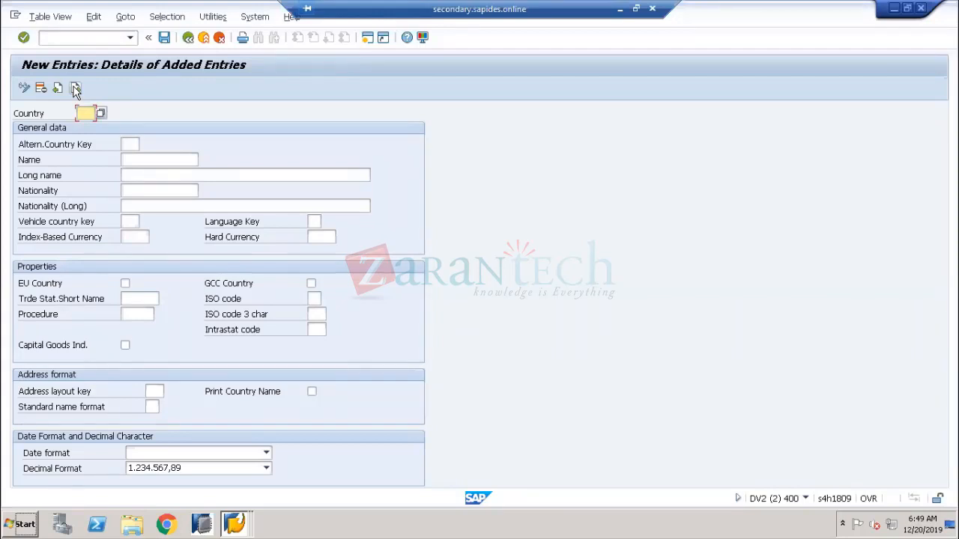
Enter country code VR with name and long name VERTEX
{"action": "type", "text": "VR"}
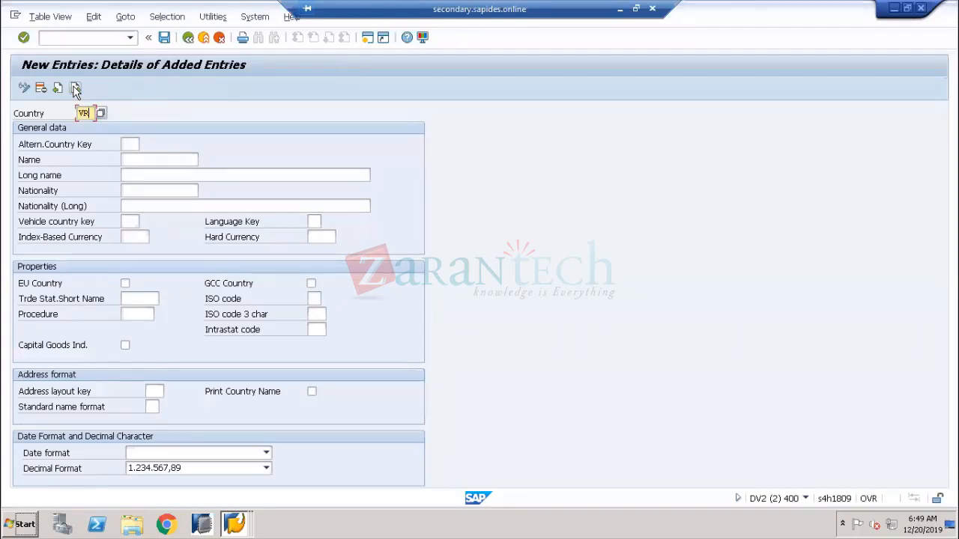
{"action": "key", "text": "Tab"}
{"action": "key", "text": "Tab"}
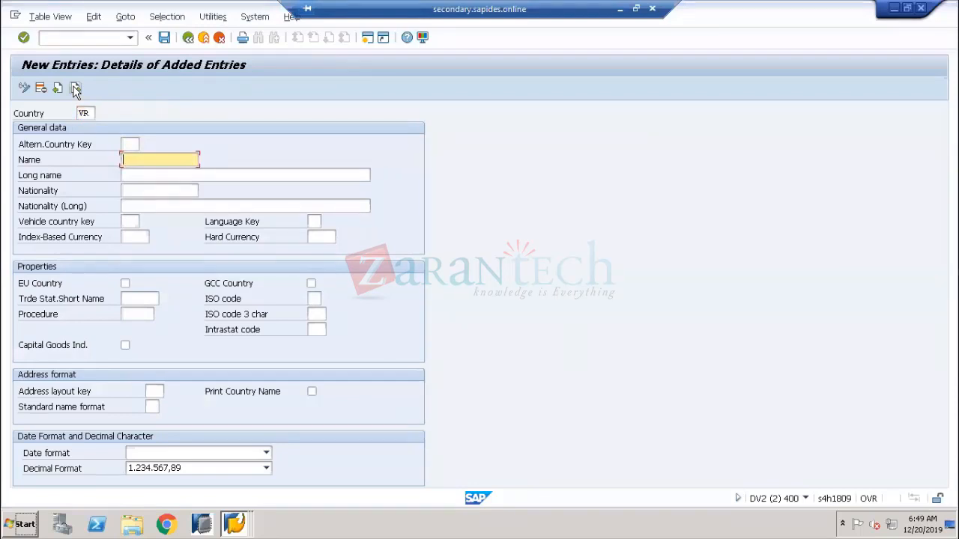
{"action": "type", "text": "VERTEX"}
{"action": "key", "text": "Tab"}
{"action": "type", "text": "VERT"}
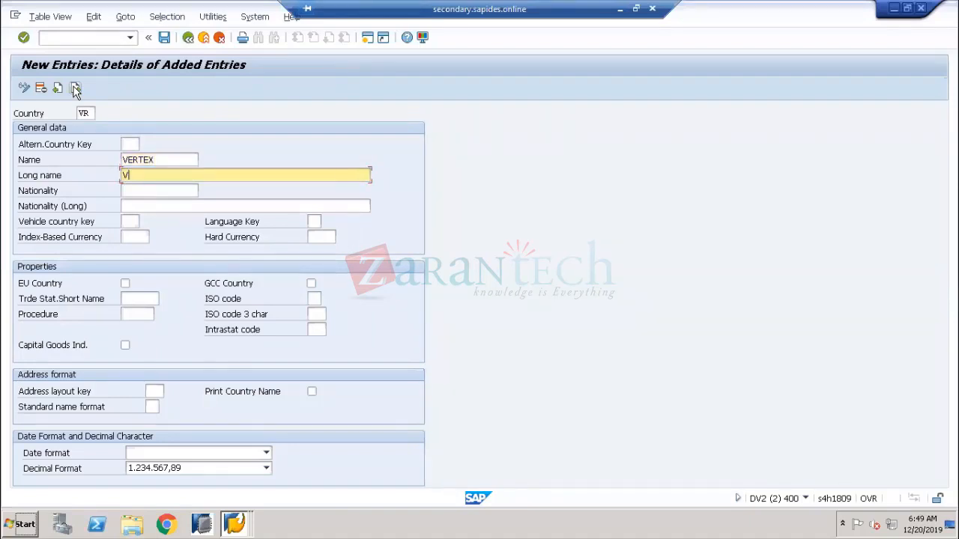
{"action": "type", "text": "ES"}
{"action": "key", "text": "BackSpace"}
{"action": "type", "text": "X"}
Set vehicle country key VR and language key EN, leaving nationality blank
{"action": "key", "text": "Tab"}
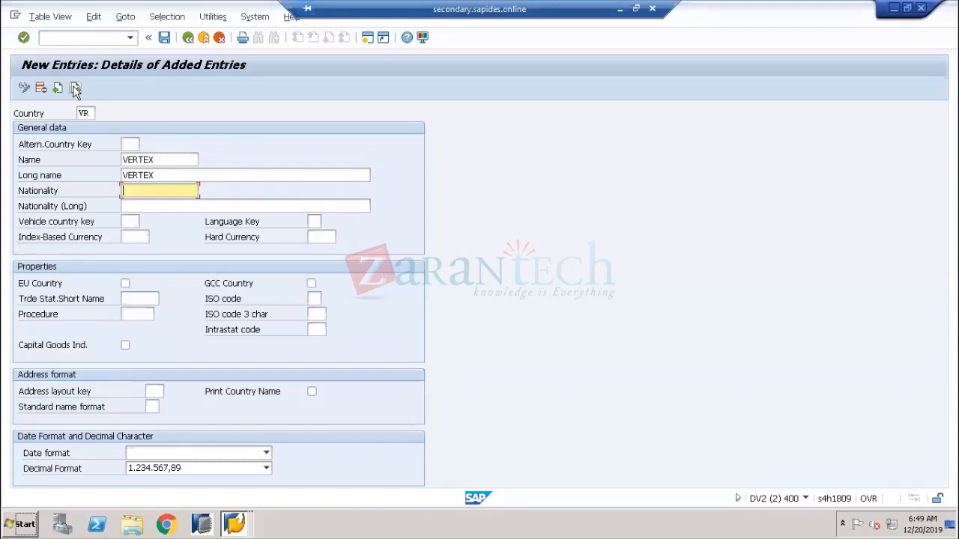
{"action": "key", "text": "Tab"}
{"action": "key", "text": "Tab"}
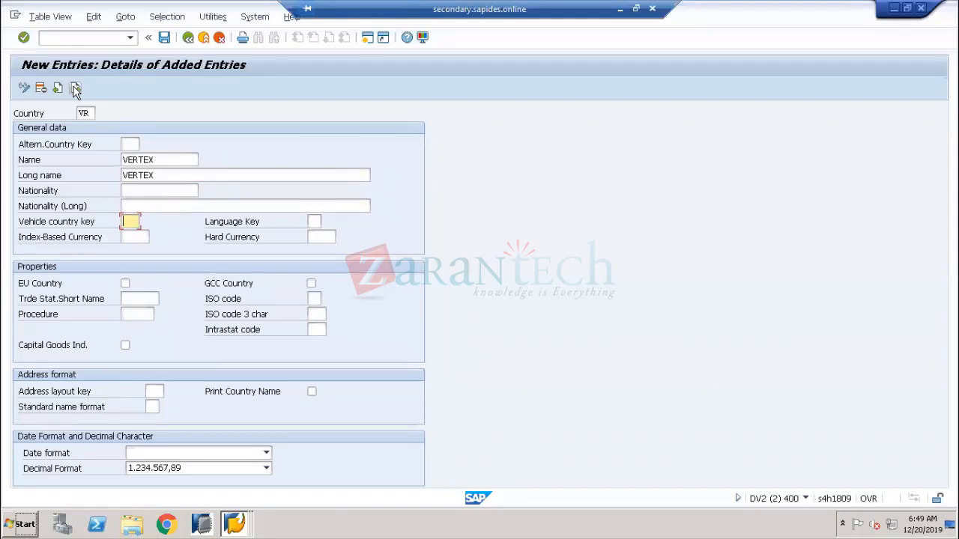
{"action": "type", "text": "VR"}
{"action": "key", "text": "Tab"}
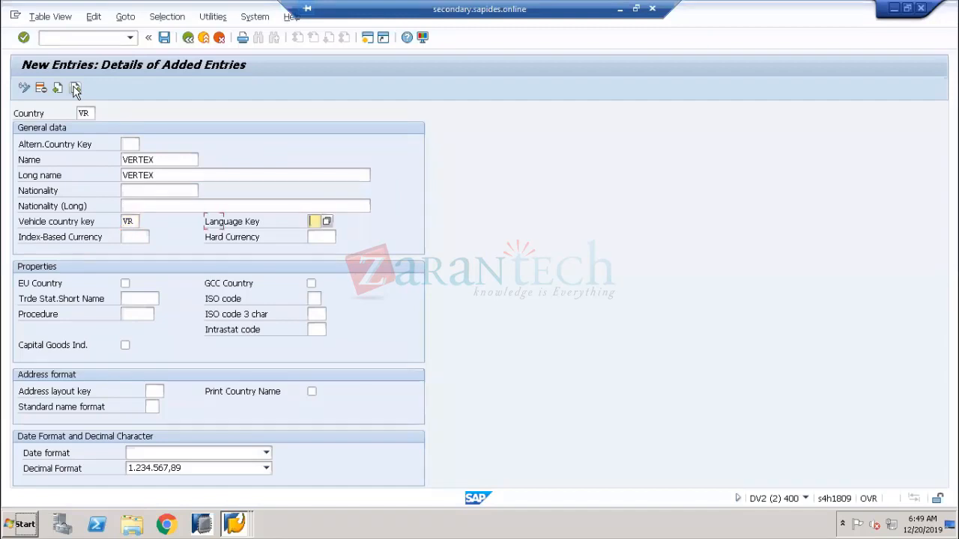
{"action": "type", "text": "EN"}
{"action": "key", "text": "Tab"}
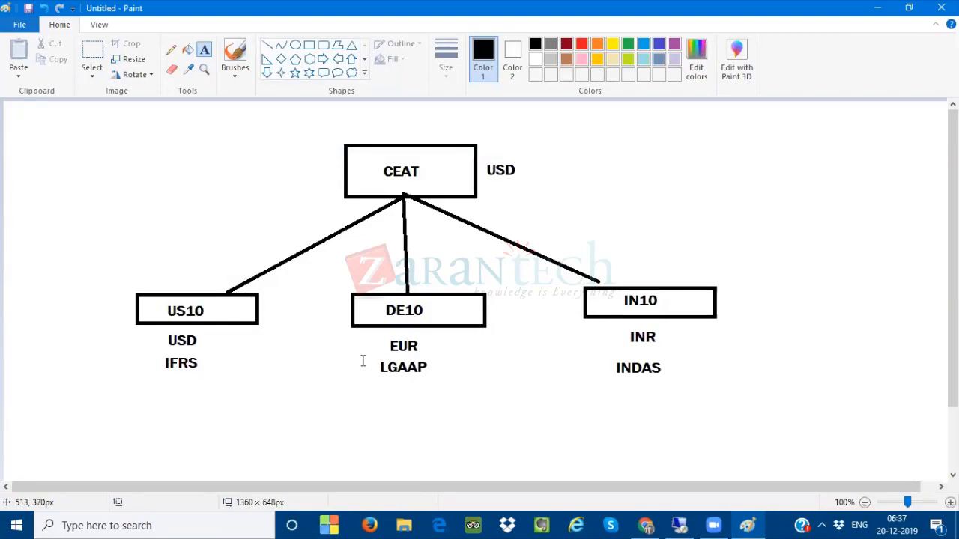
Set the new country's date format to DD.MM.YYYY
{"action": "left_click", "coordinate": [688, 518]}
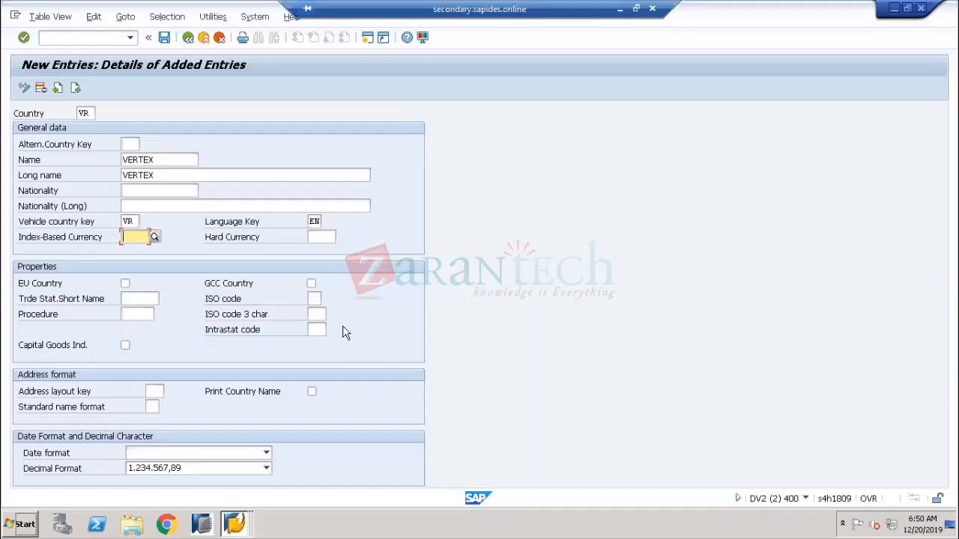
{"action": "left_click", "coordinate": [60, 238]}
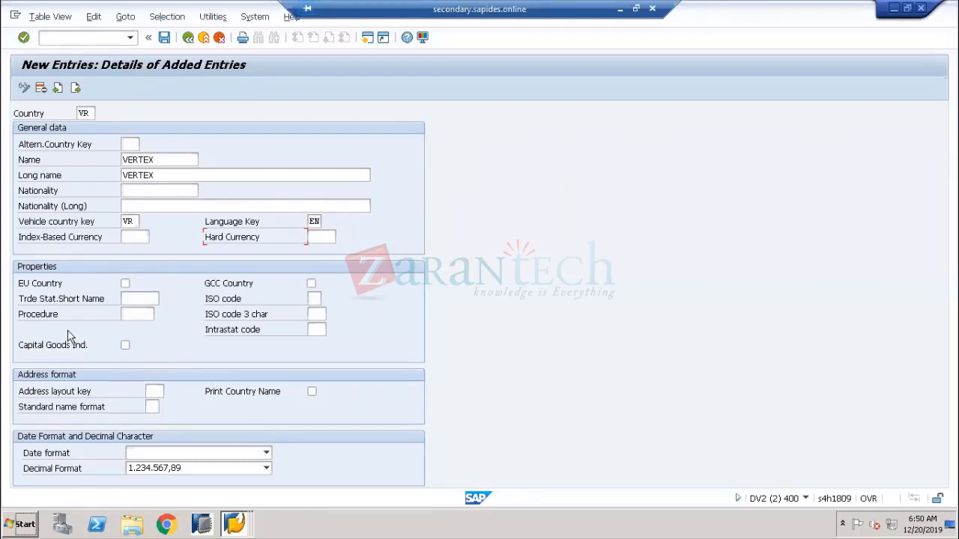
{"action": "left_click", "coordinate": [139, 311]}
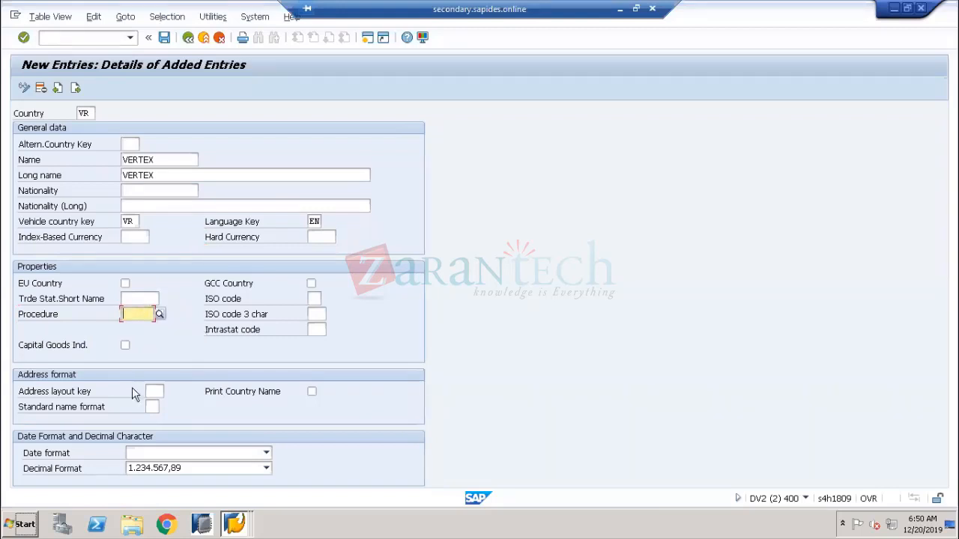
{"action": "left_click", "coordinate": [212, 302]}
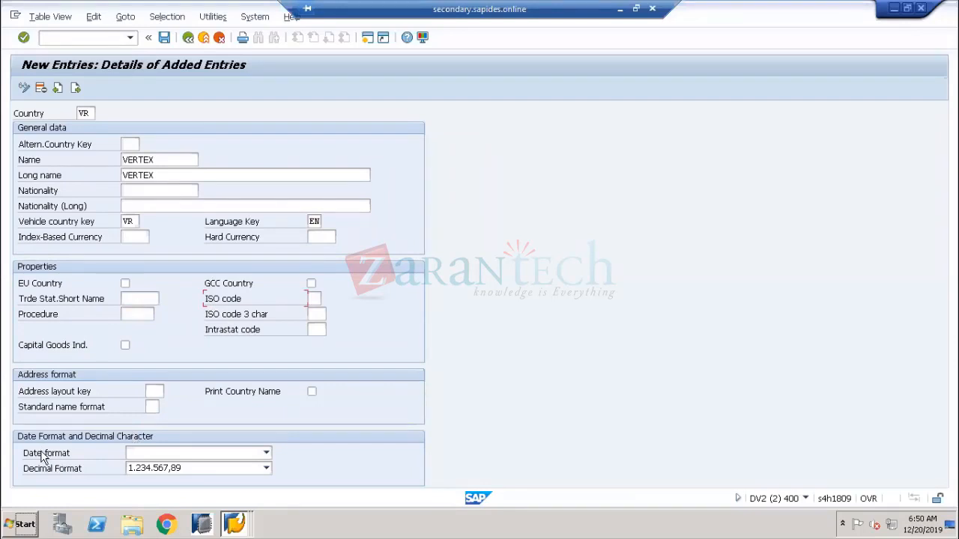
{"action": "left_click", "coordinate": [142, 456]}
{"action": "left_click", "coordinate": [142, 457]}
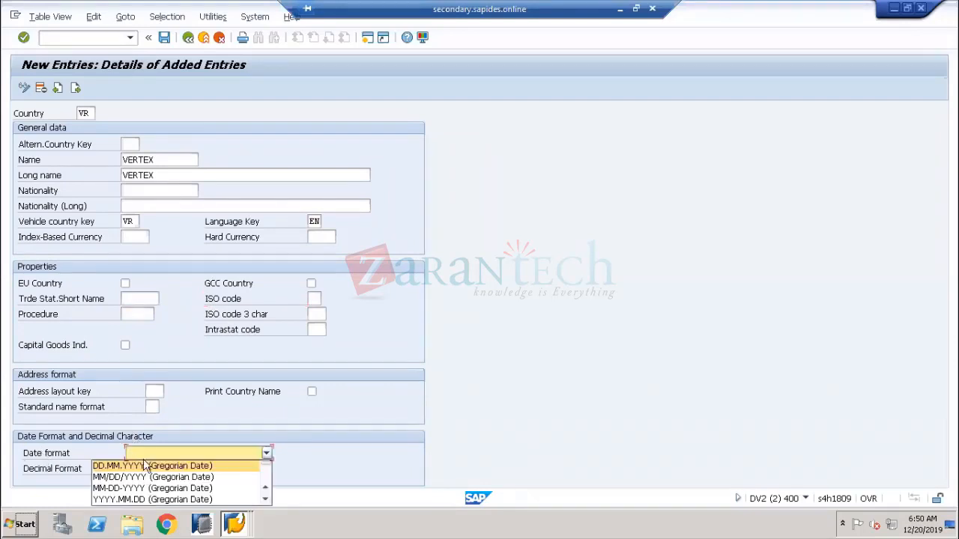
{"action": "left_click", "coordinate": [143, 462]}
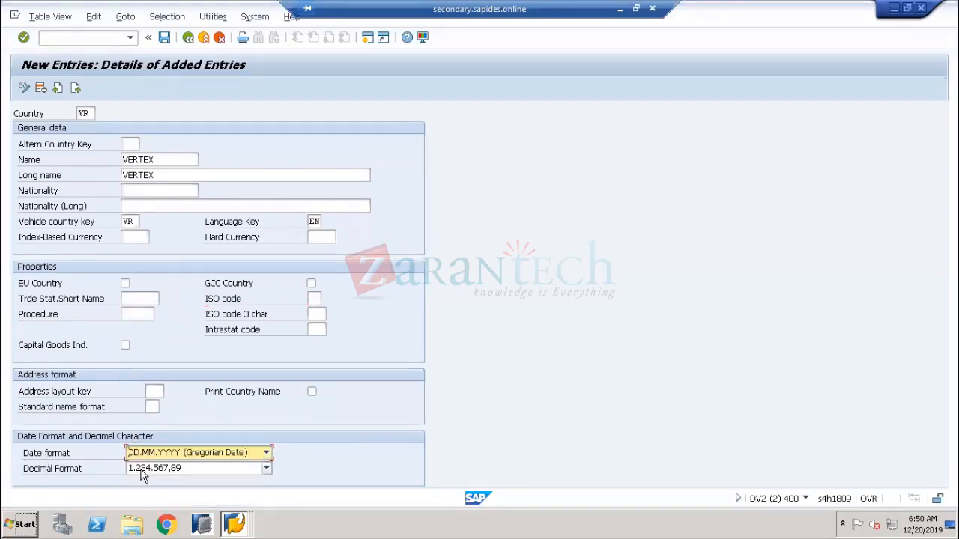
{"action": "left_click", "coordinate": [55, 471]}
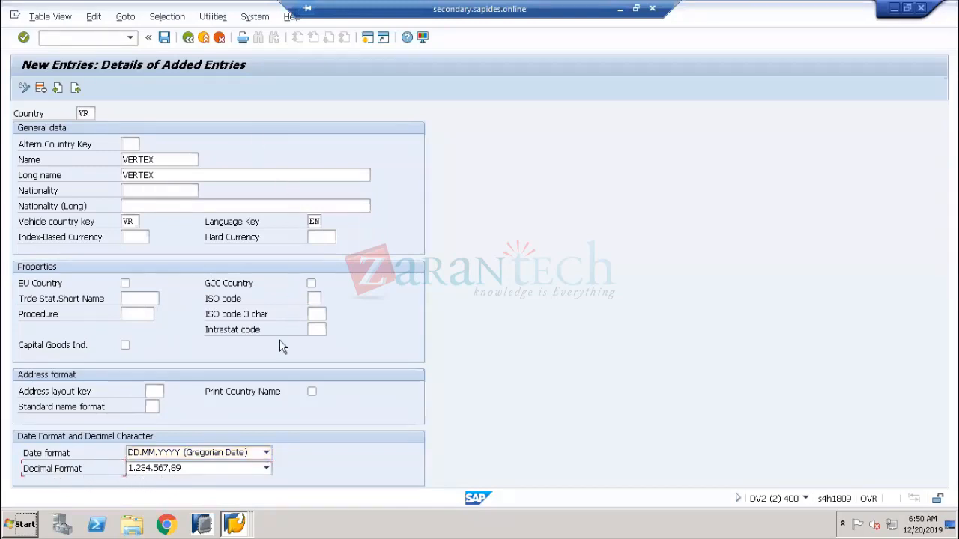
Save country VR with alternative country key 30 and return to the country overview
{"action": "left_click", "coordinate": [164, 37]}
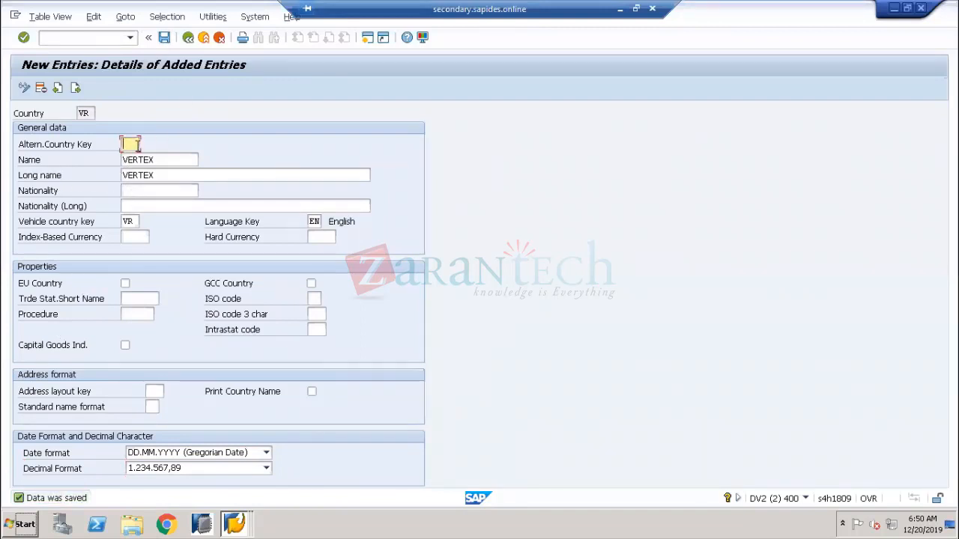
{"action": "type", "text": "30"}
{"action": "key", "text": "Return"}
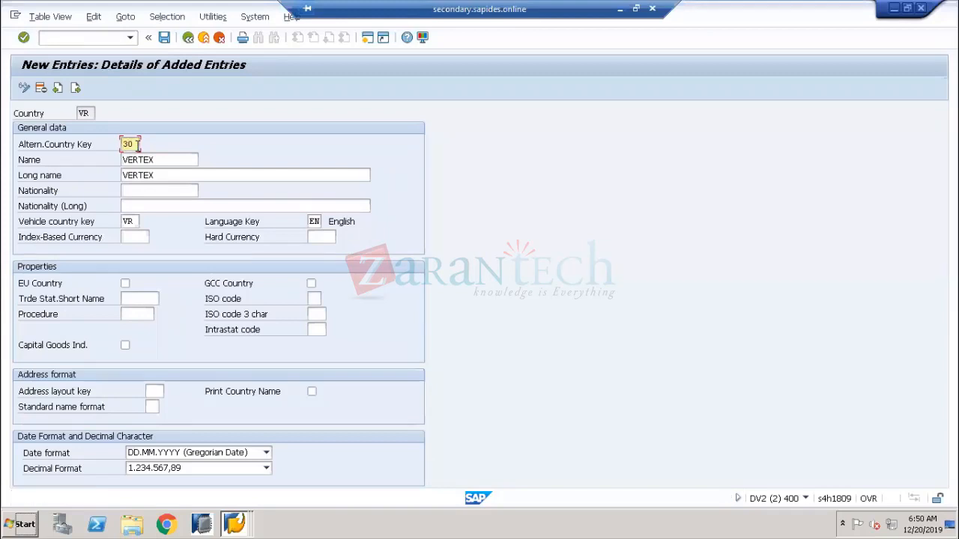
{"action": "left_click", "coordinate": [164, 36]}
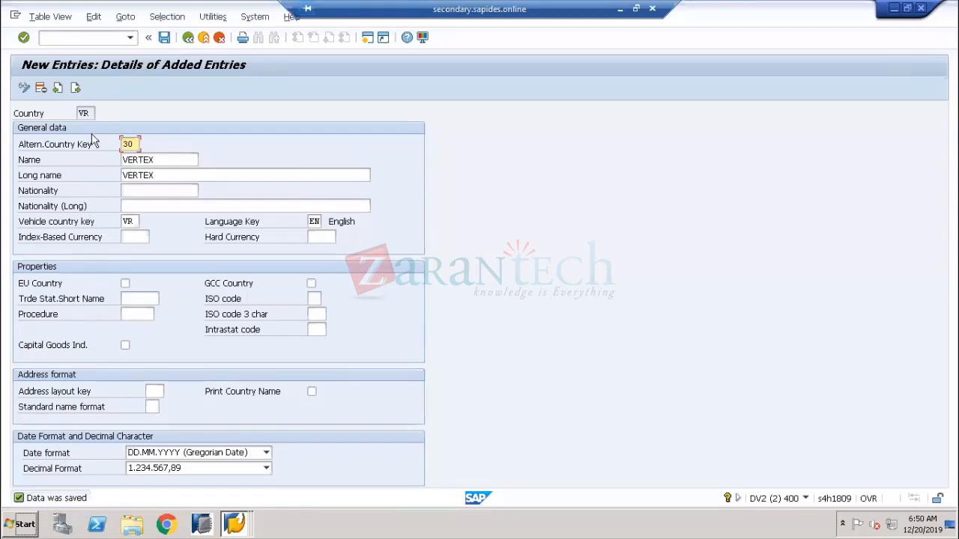
{"action": "left_click", "coordinate": [84, 112]}
{"action": "left_click_drag", "start_coordinate": [85, 113], "coordinate": [62, 114]}
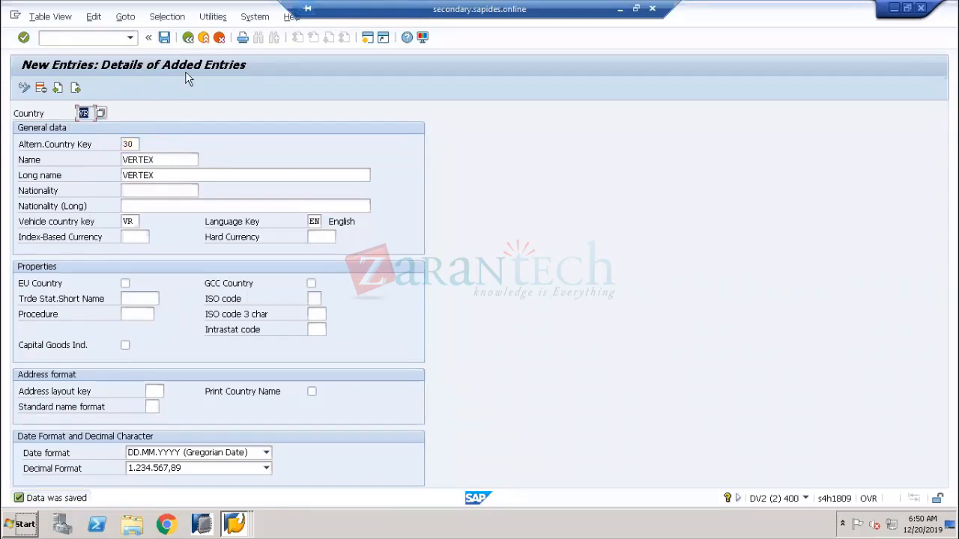
{"action": "left_click", "coordinate": [186, 38]}
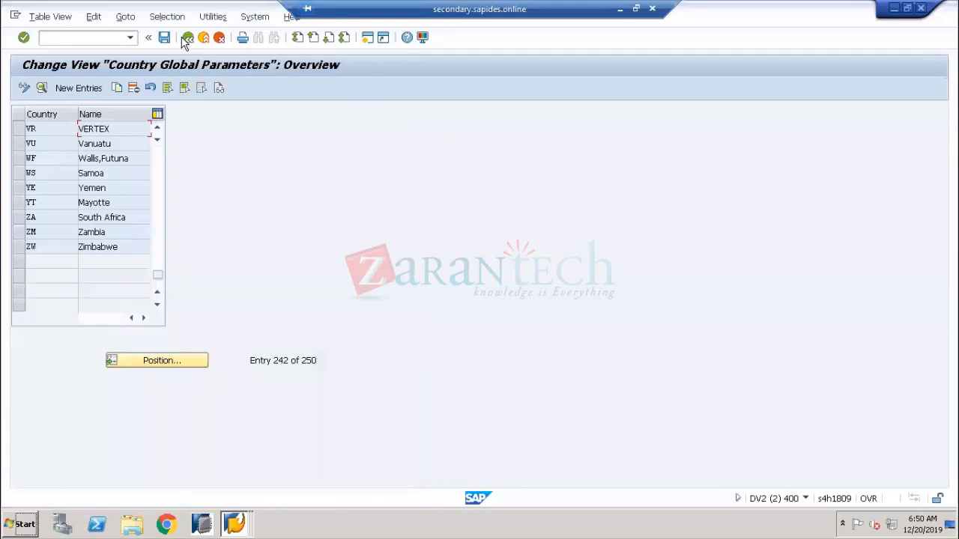
Check the new VR VERTEX country row, then go back to the implementation guide tree
{"action": "left_click", "coordinate": [18, 129]}
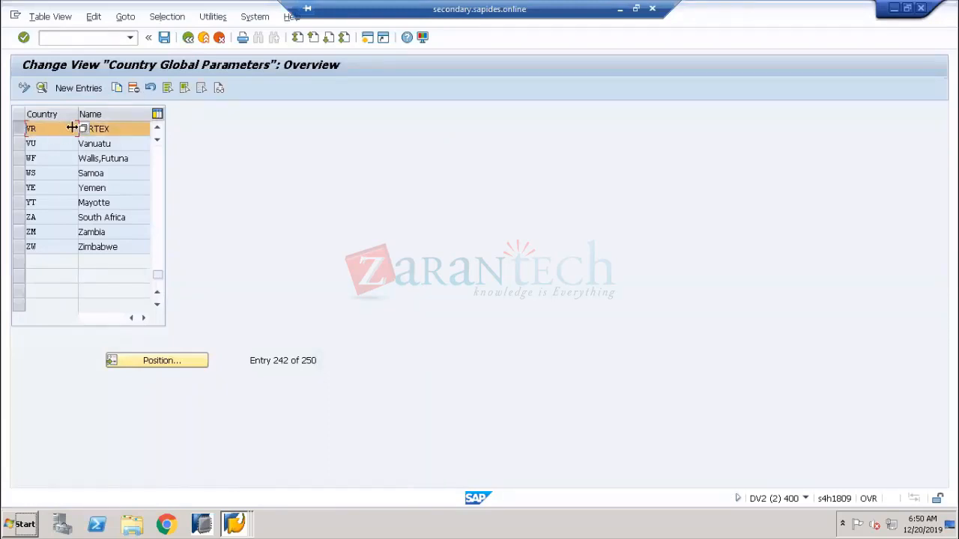
{"action": "left_click_drag", "start_coordinate": [118, 128], "coordinate": [81, 127]}
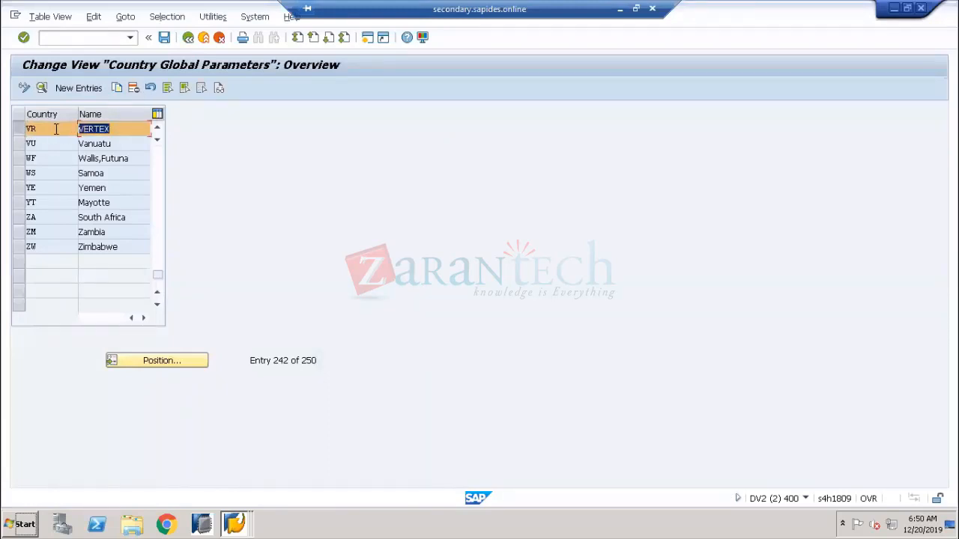
{"action": "left_click", "coordinate": [188, 38]}
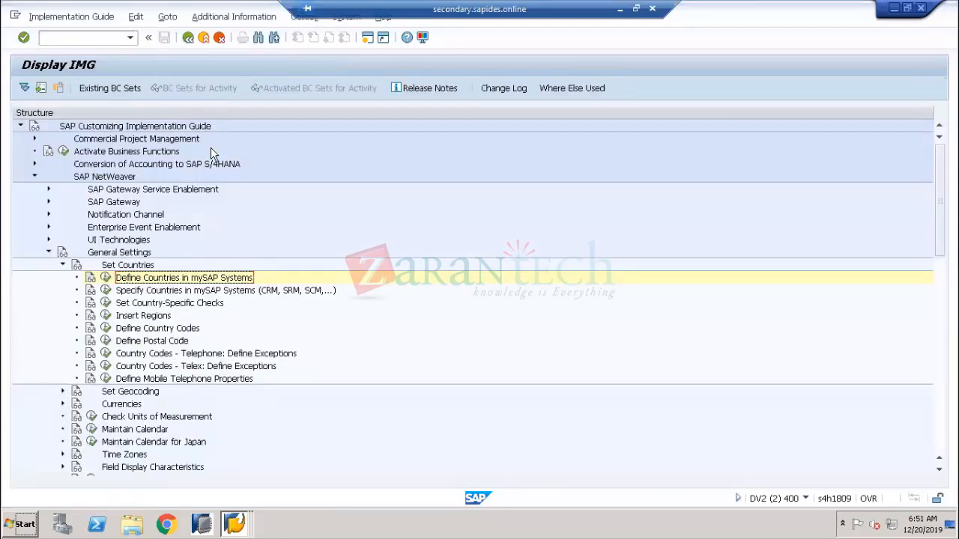
Collapse Set Countries, expand General Settings > Currencies, and execute Check Currency Codes
{"action": "left_click", "coordinate": [63, 265]}
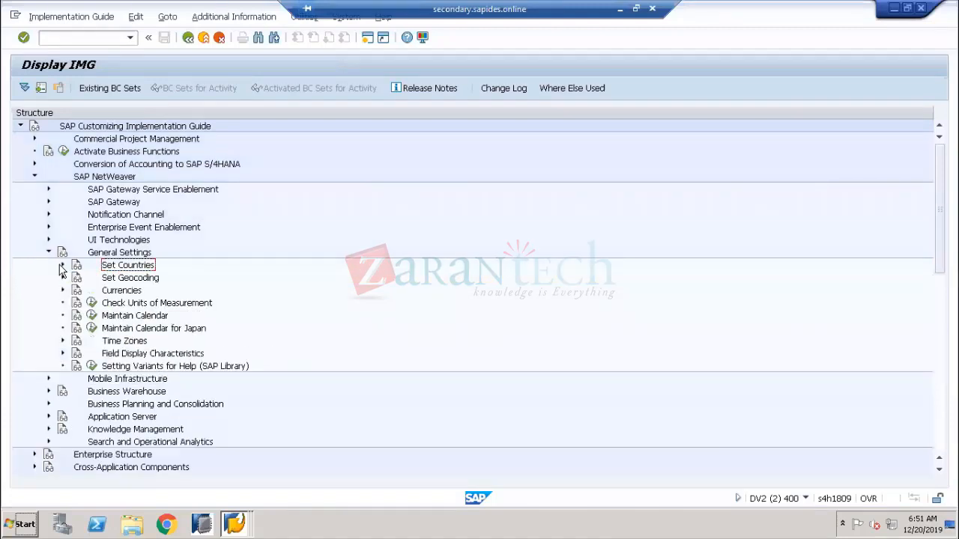
{"action": "left_click", "coordinate": [119, 291]}
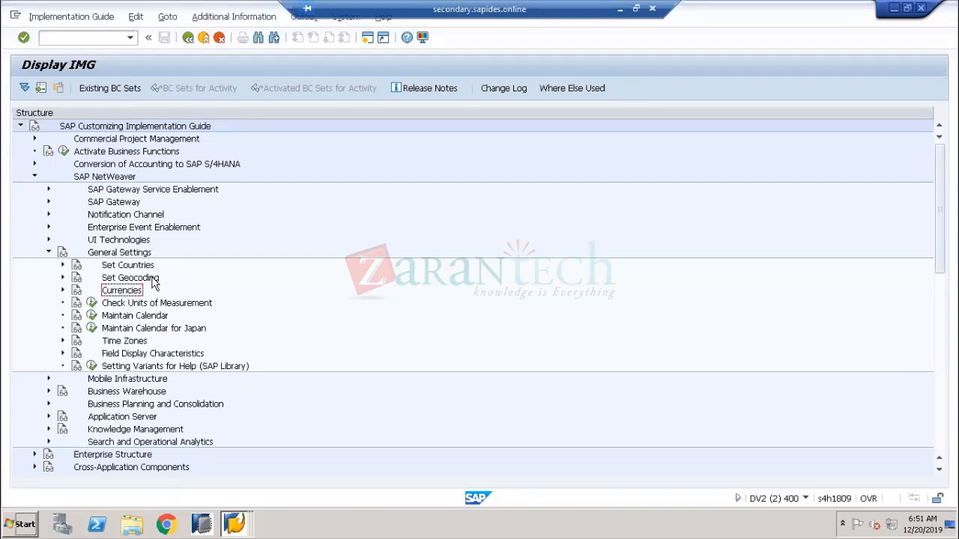
{"action": "left_click", "coordinate": [63, 292]}
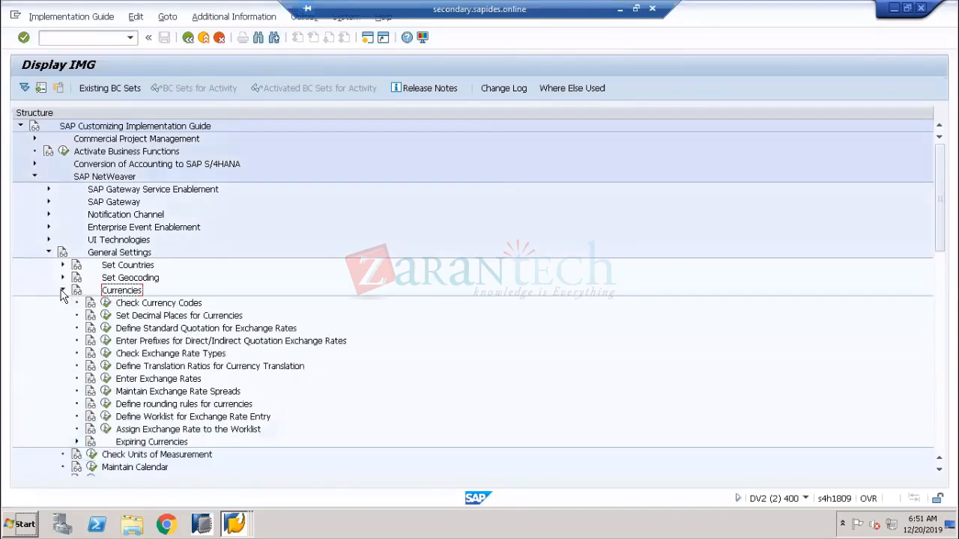
{"action": "left_click", "coordinate": [140, 306]}
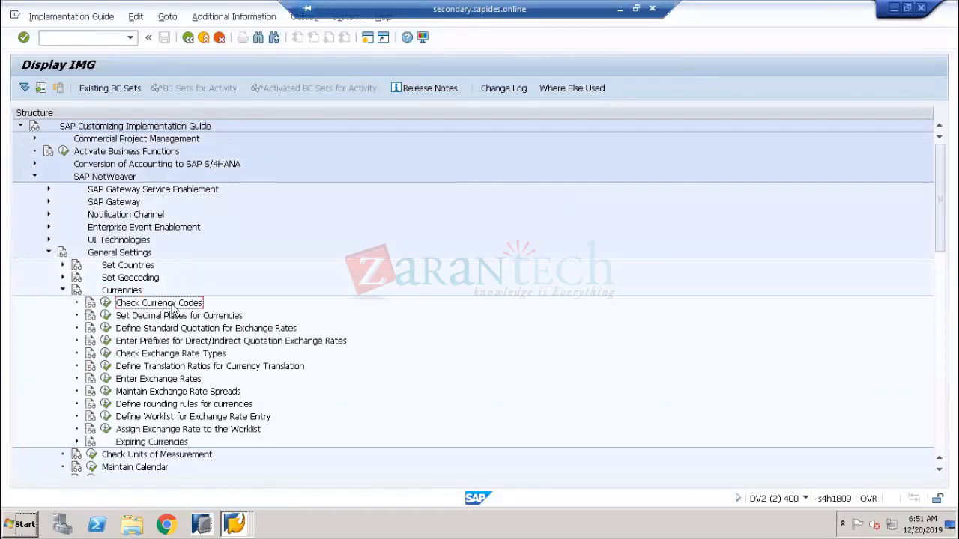
{"action": "left_click", "coordinate": [106, 303]}
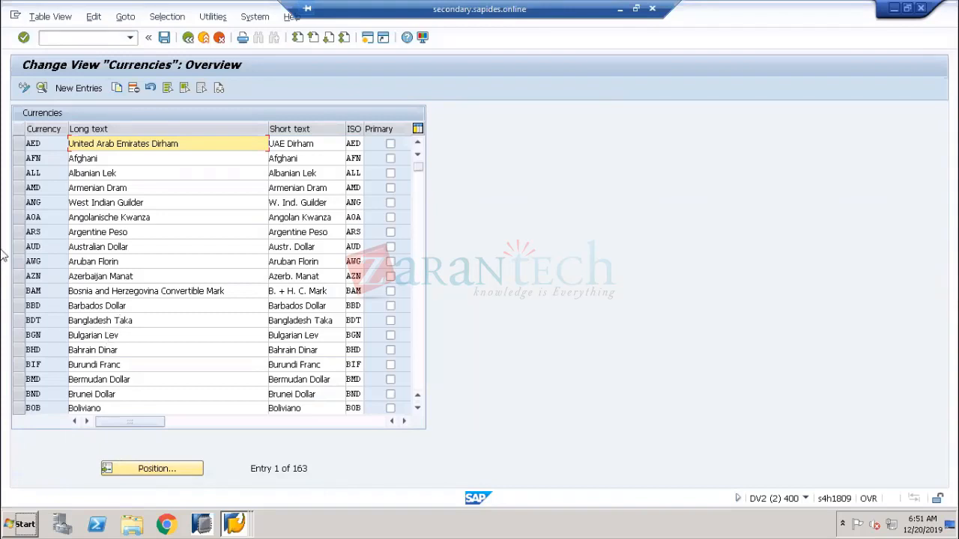
Add a new currency VRD with long and short text 'Vertex Dollar'
{"action": "left_click", "coordinate": [64, 90]}
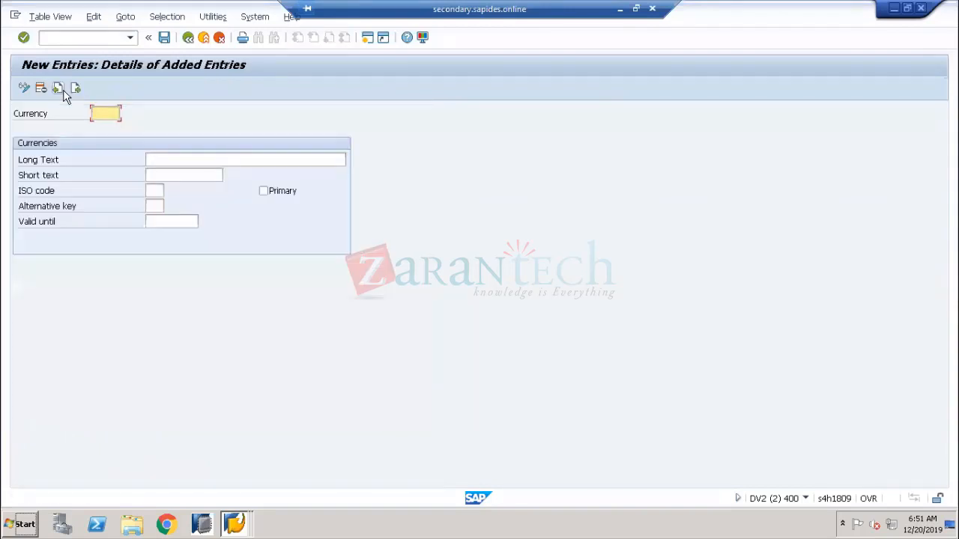
{"action": "type", "text": "VRD"}
{"action": "key", "text": "Tab"}
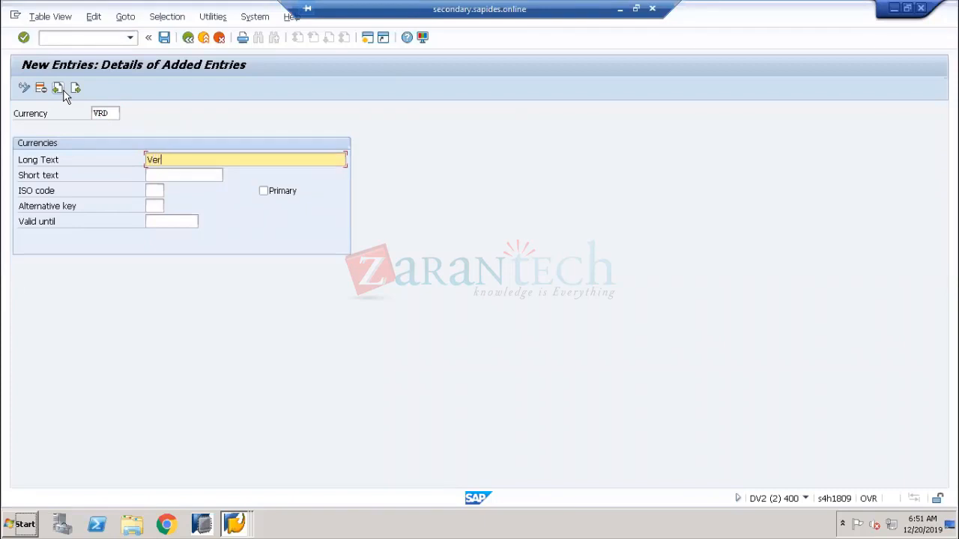
{"action": "type", "text": "Vertex Dollar"}
{"action": "key", "text": "Tab"}
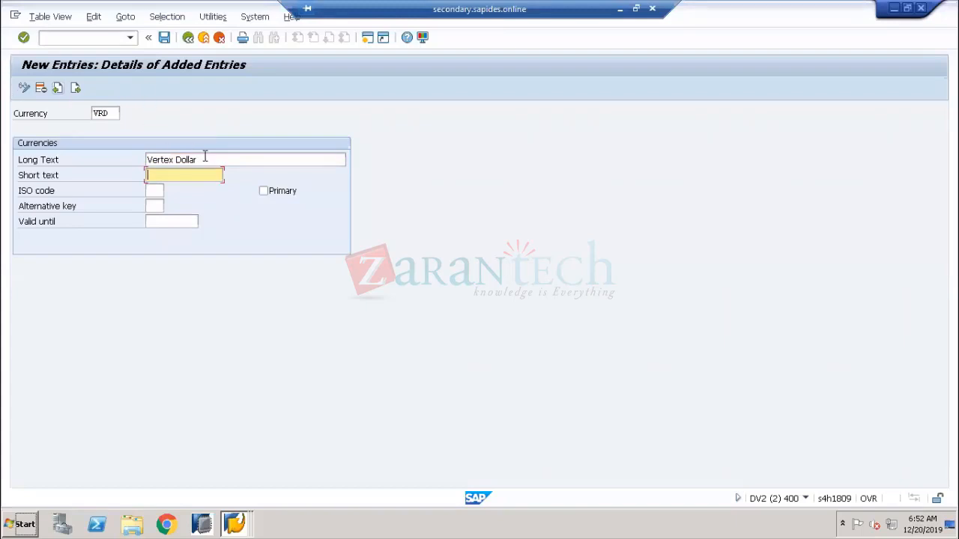
{"action": "left_click_drag", "start_coordinate": [199, 160], "coordinate": [124, 164]}
{"action": "key", "text": "ctrl+c"}
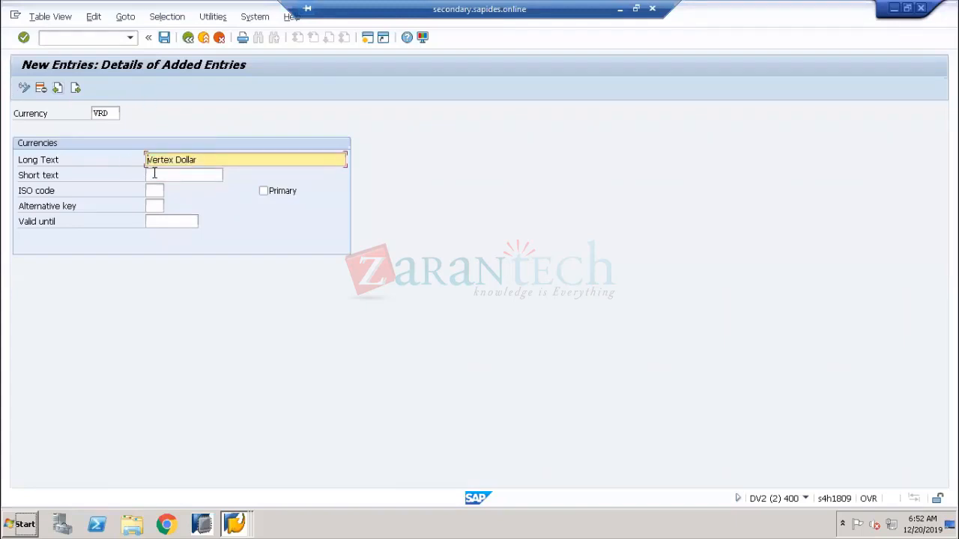
{"action": "left_click", "coordinate": [166, 176]}
{"action": "key", "text": "ctrl+v"}
Give currency VRD ISO code VR, save it, and return to the currencies overview
{"action": "left_click", "coordinate": [156, 190]}
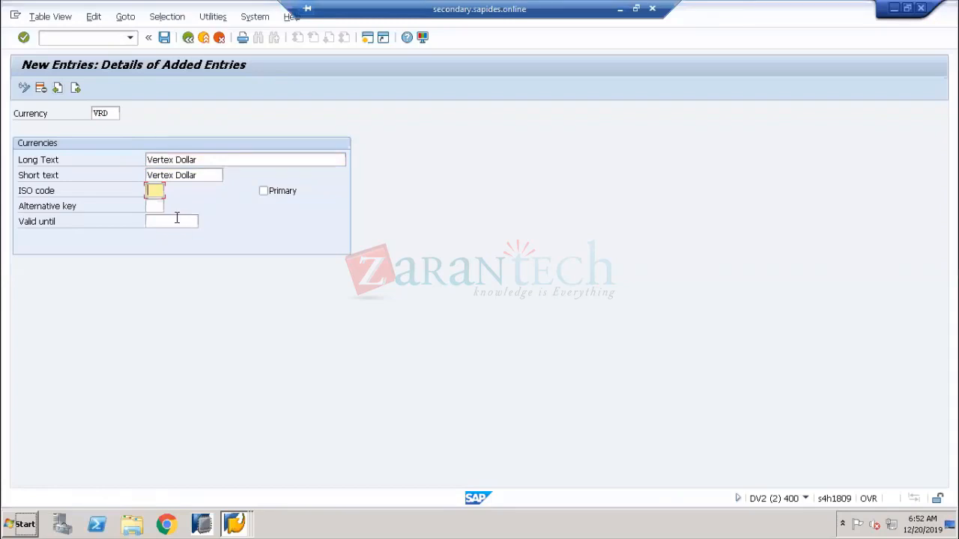
{"action": "left_click", "coordinate": [177, 219]}
{"action": "left_click", "coordinate": [155, 191]}
{"action": "type", "text": "VR"}
{"action": "left_click", "coordinate": [164, 37]}
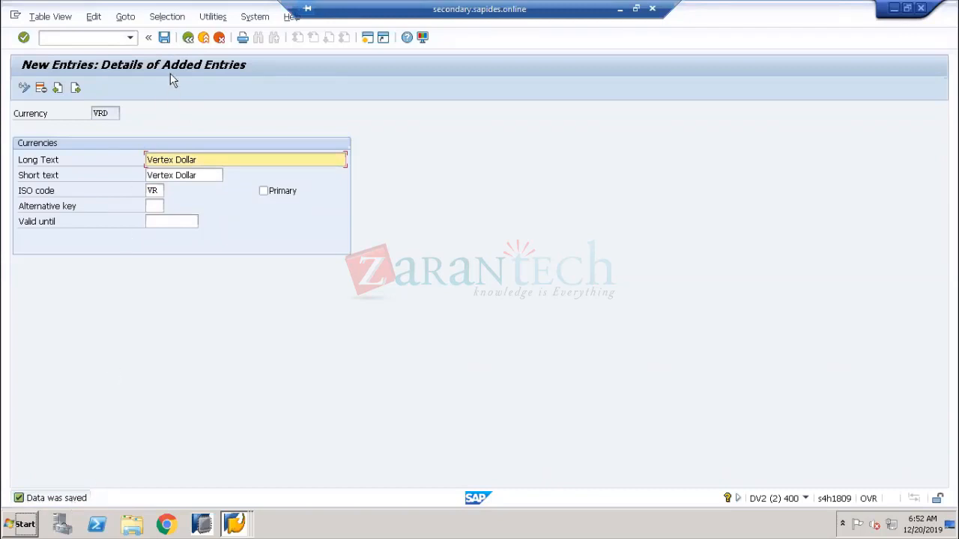
{"action": "left_click", "coordinate": [188, 37]}
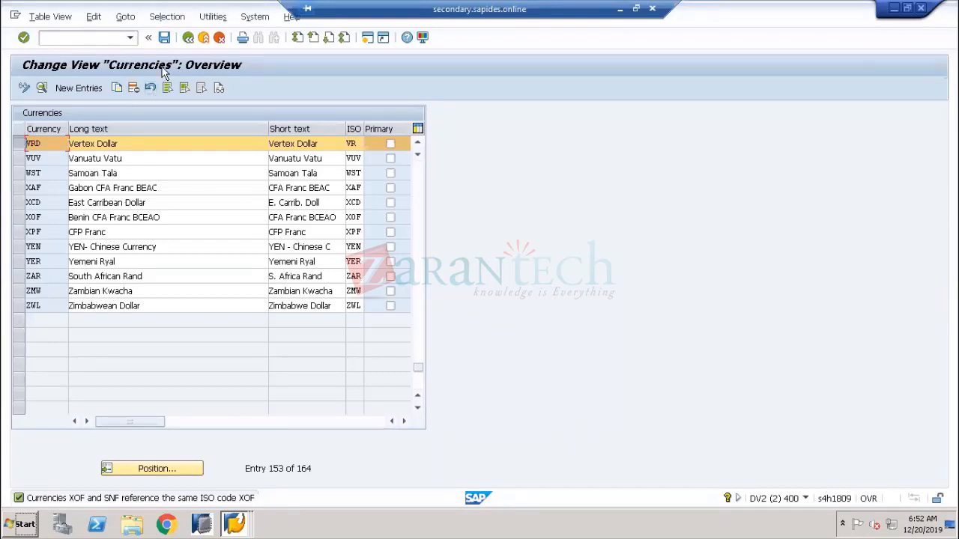
Return to the IMG, expand Set Countries, and execute Define Countries in mySAP Systems
{"action": "left_click", "coordinate": [187, 37]}
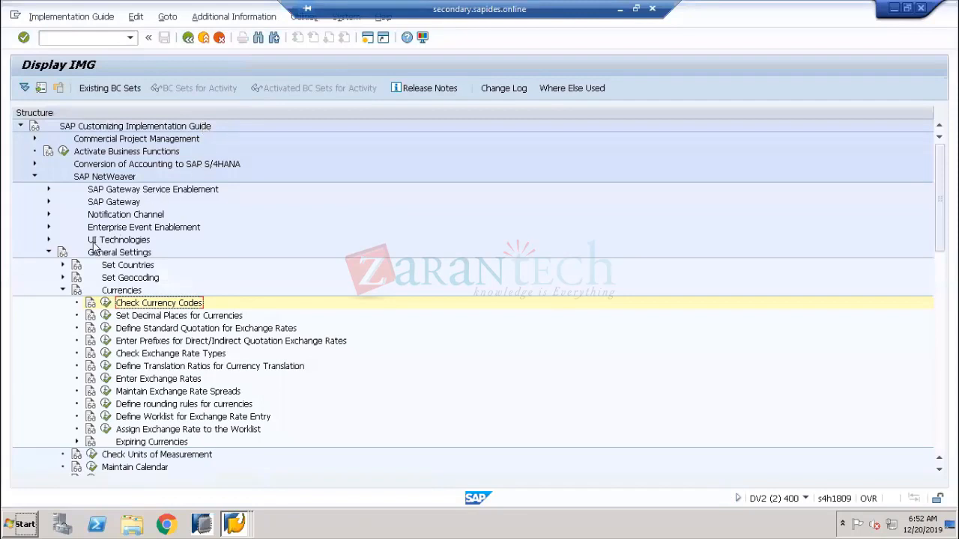
{"action": "left_click", "coordinate": [127, 268]}
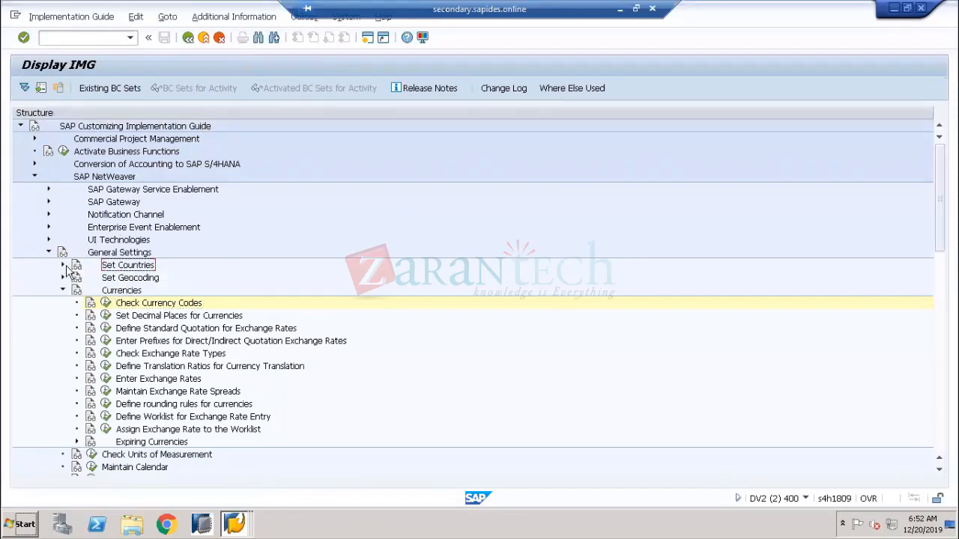
{"action": "left_click", "coordinate": [63, 266]}
{"action": "left_click", "coordinate": [119, 278]}
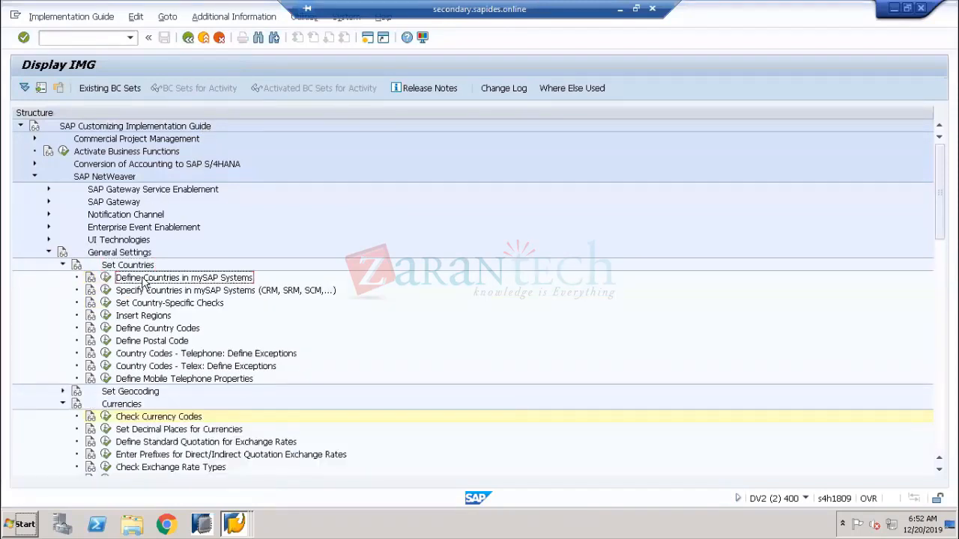
{"action": "left_click", "coordinate": [106, 277]}
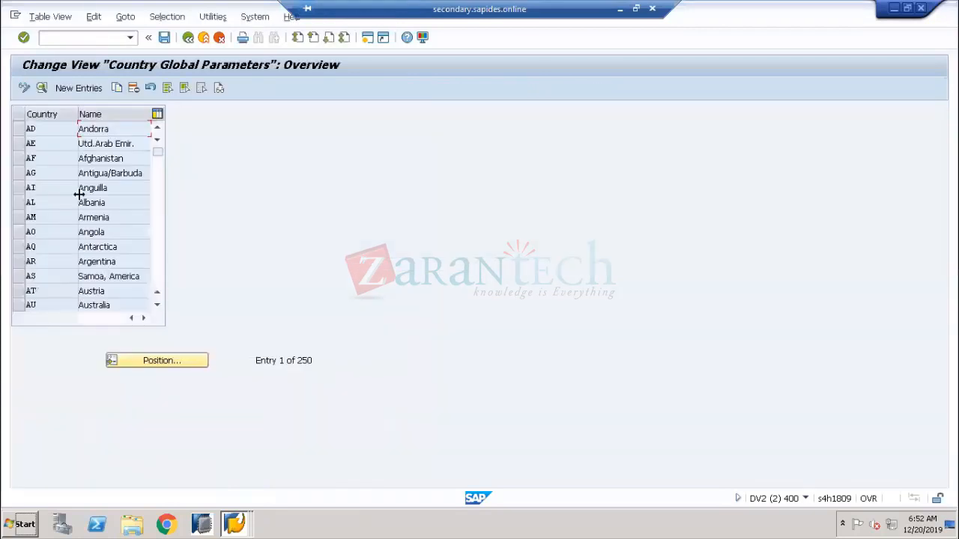
Position the country list on VR and open the VR VERTEX detail view
{"action": "left_click", "coordinate": [156, 362]}
{"action": "type", "text": "vr"}
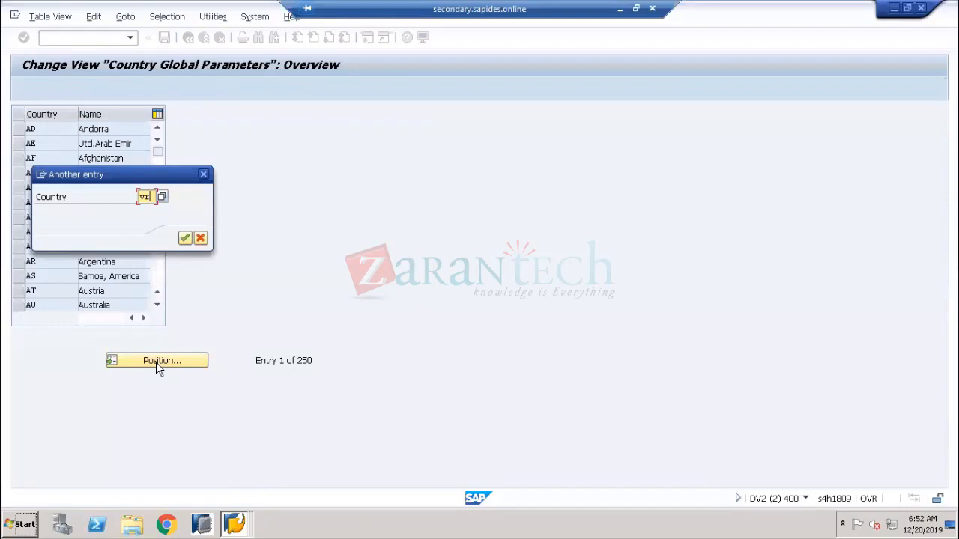
{"action": "key", "text": "Return"}
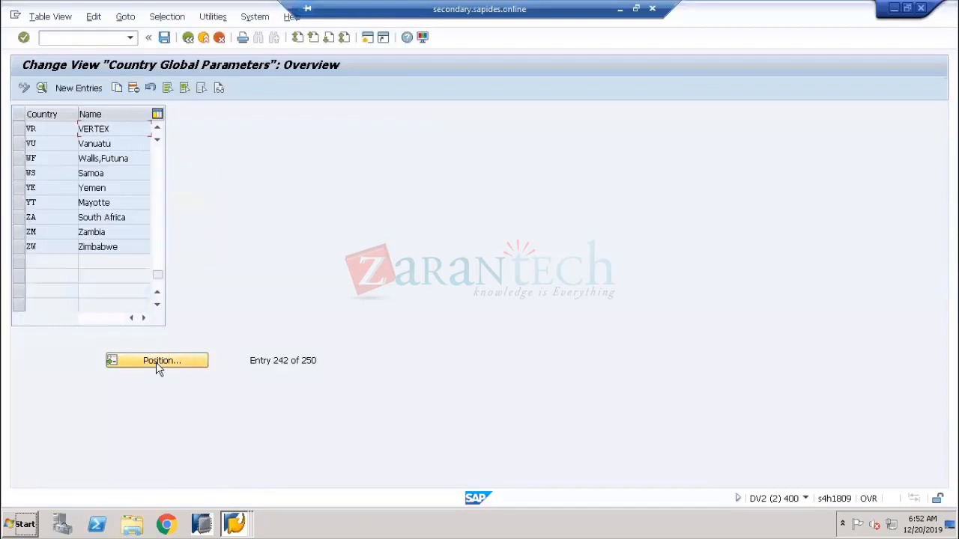
{"action": "double_click", "coordinate": [117, 128]}
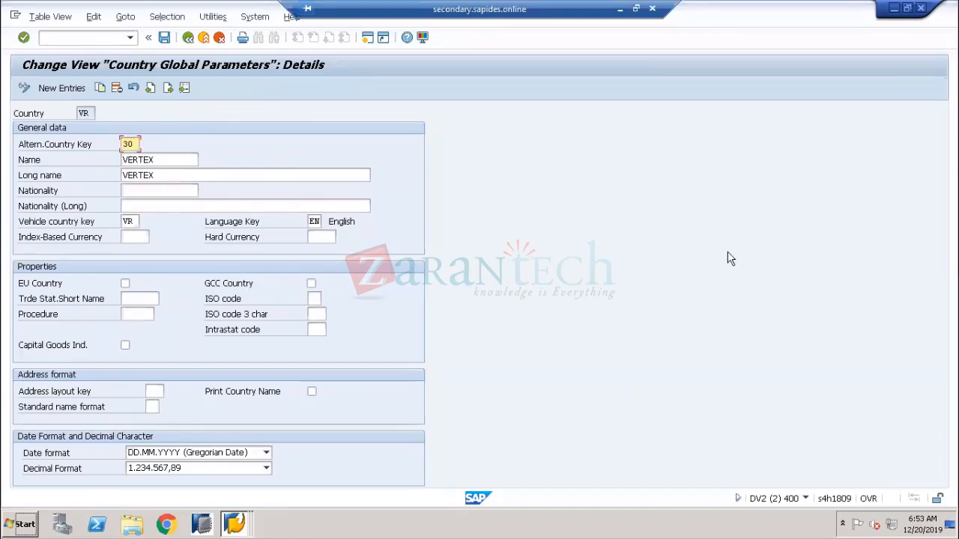
Minimize SAP and add a Paint text label 'Country' / 'Currency' right of the CEAT box
{"action": "left_click", "coordinate": [619, 12]}
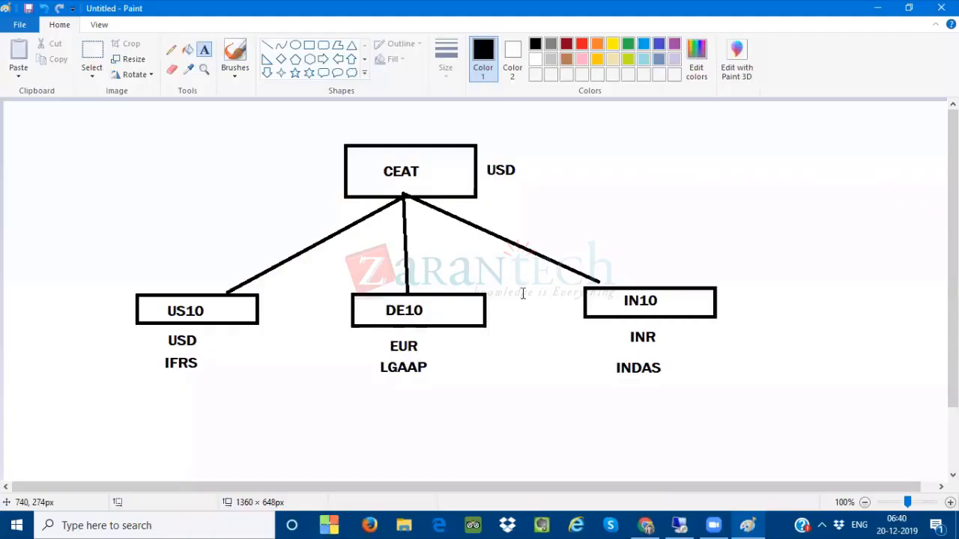
{"action": "left_click", "coordinate": [626, 140]}
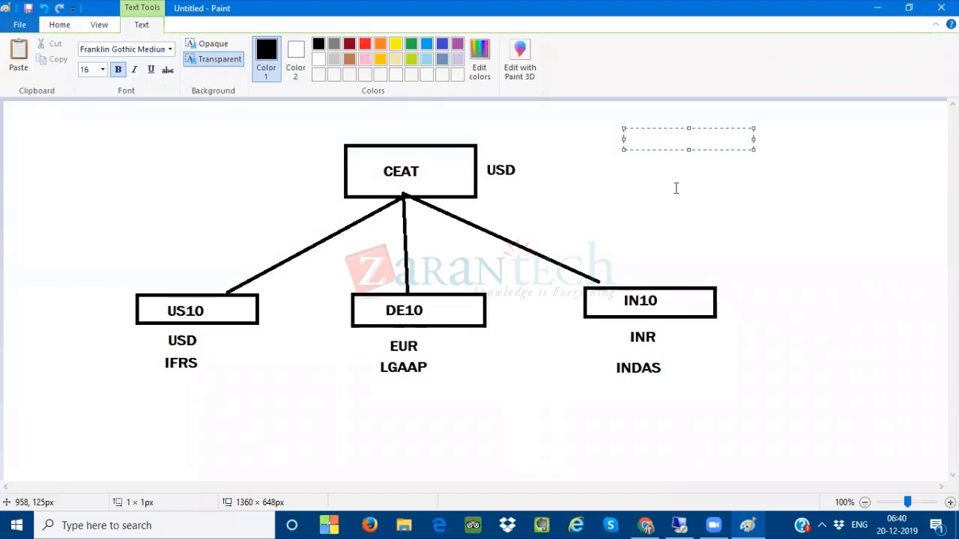
{"action": "type", "text": "Country"}
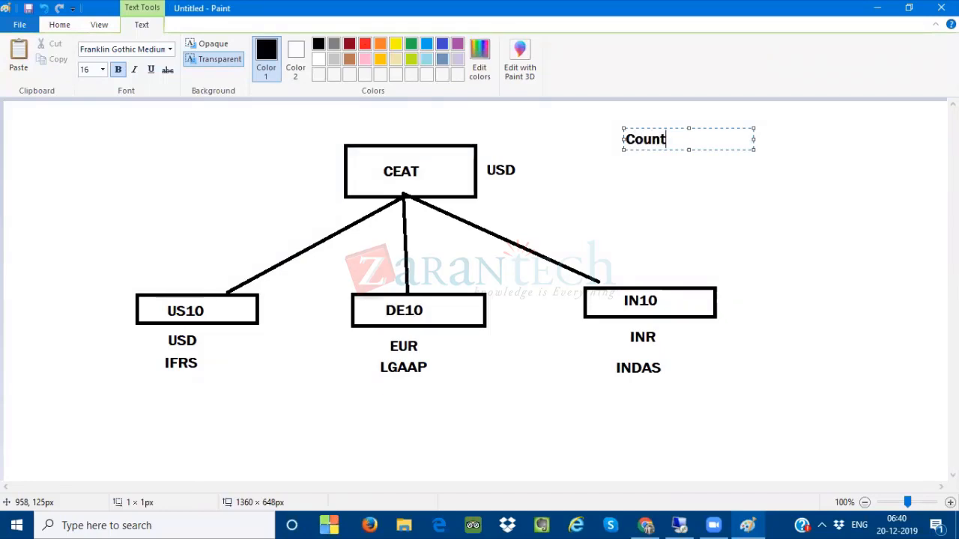
{"action": "key", "text": "Return"}
{"action": "key", "text": "Return"}
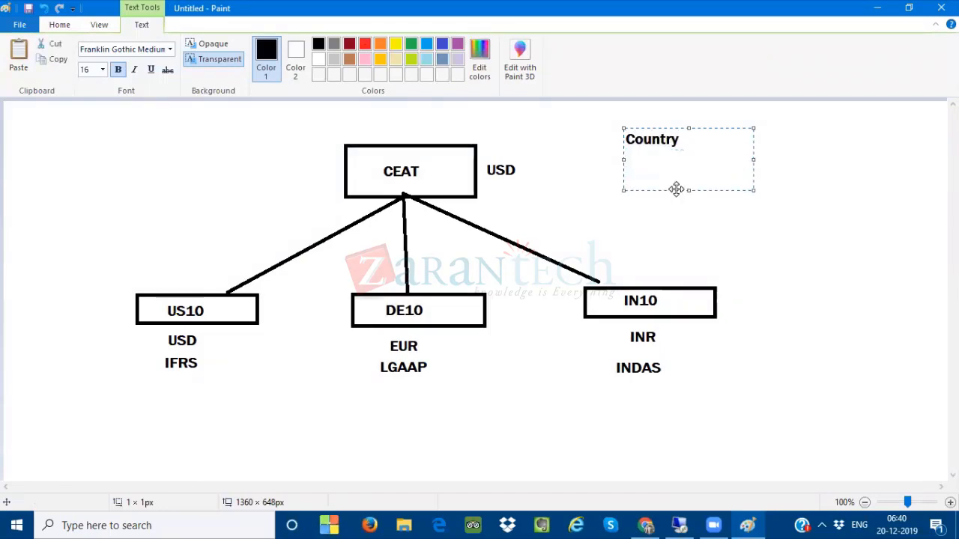
{"action": "type", "text": "Curren"}
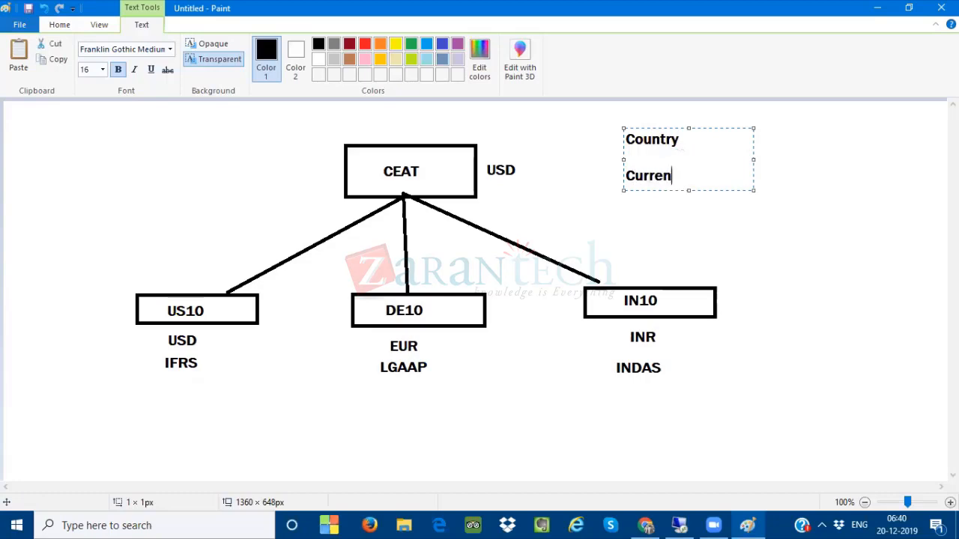
{"action": "type", "text": "cy"}
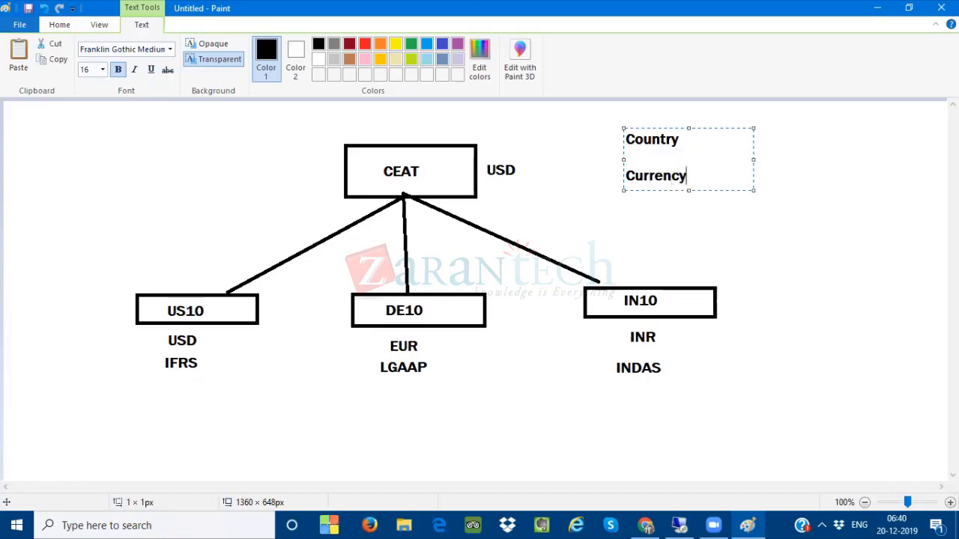
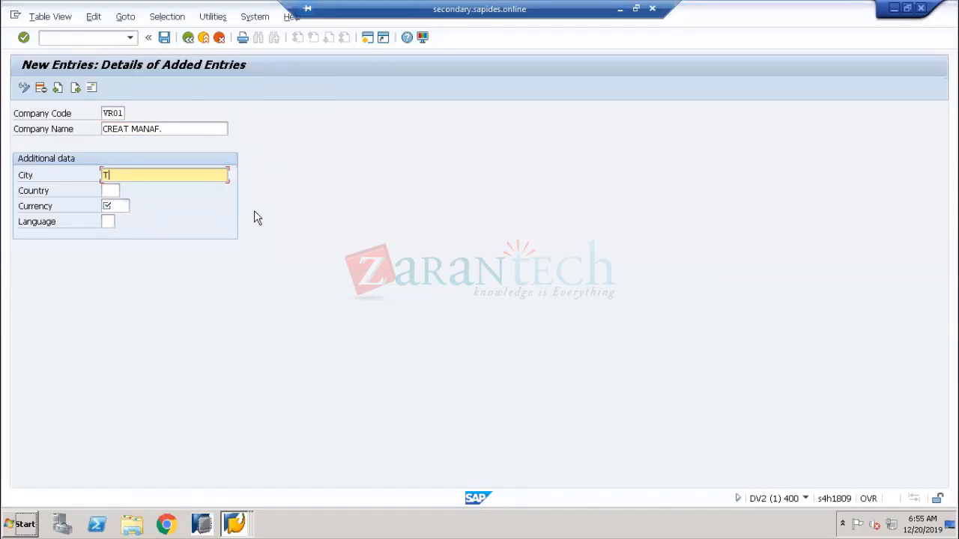
Set the VR01 country to VR (VERTEX) from the country list, then minimize SAP
{"action": "key", "text": "Tab"}
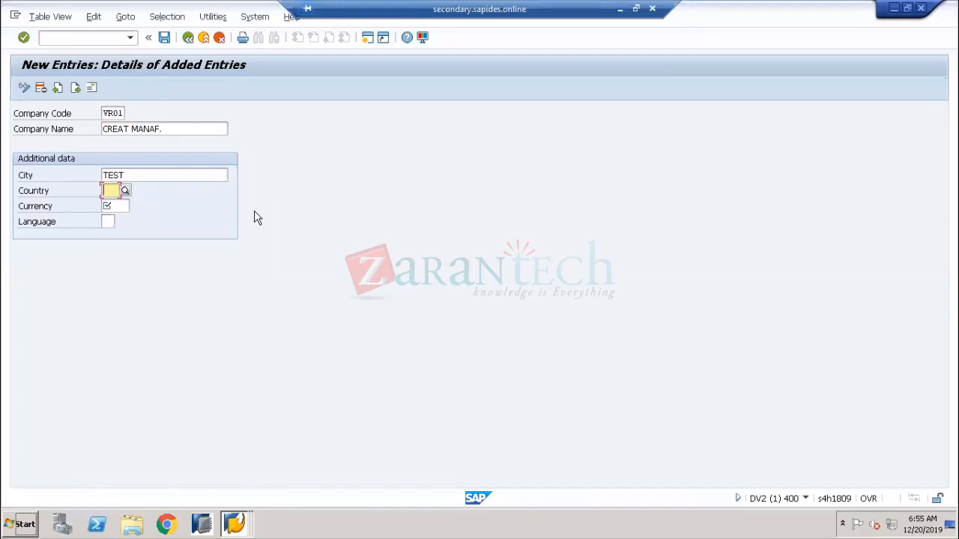
{"action": "left_click", "coordinate": [125, 191]}
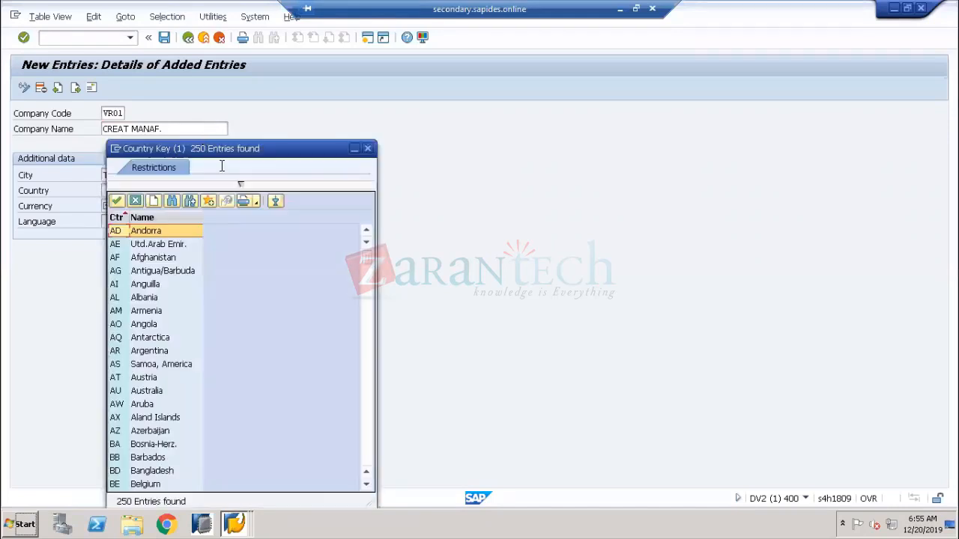
{"action": "left_click_drag", "start_coordinate": [221, 152], "coordinate": [453, 83]}
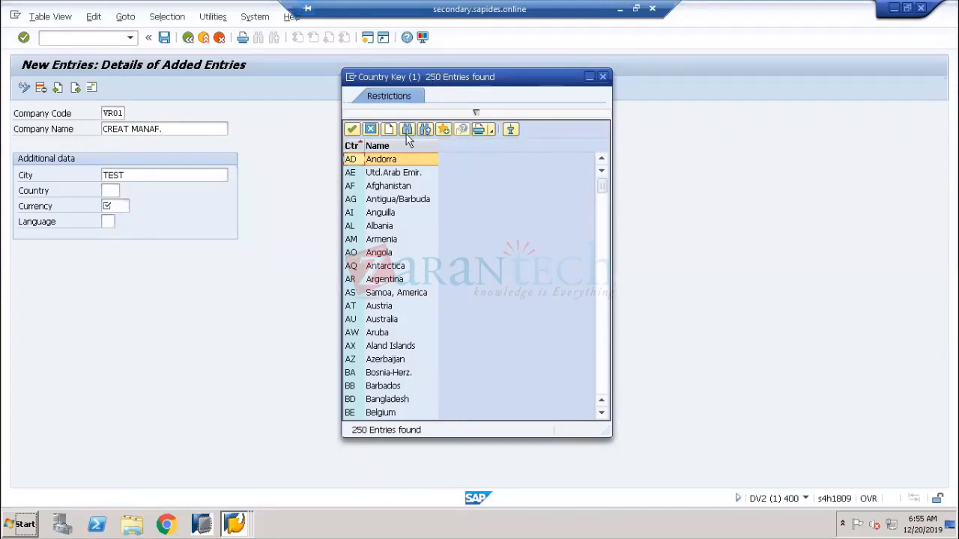
{"action": "left_click_drag", "start_coordinate": [603, 186], "coordinate": [604, 387]}
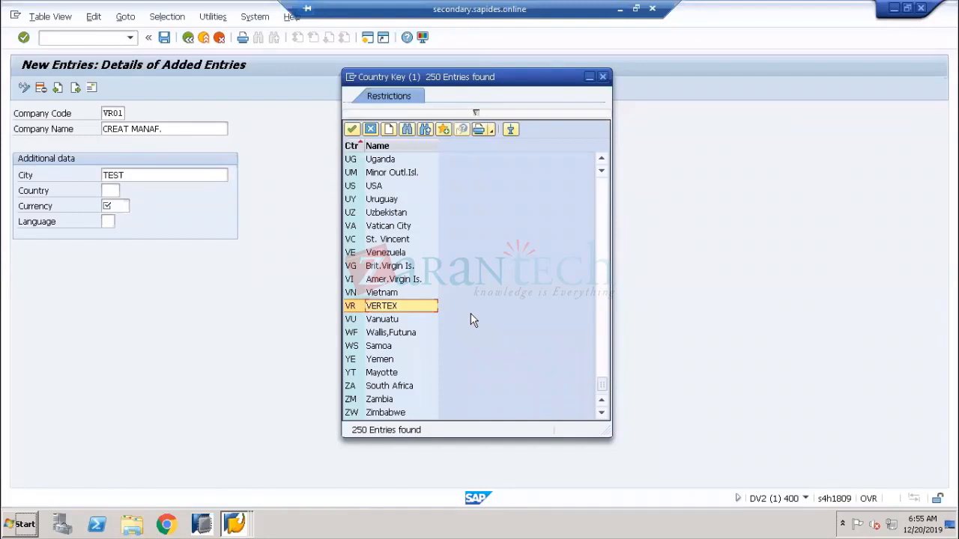
{"action": "left_click", "coordinate": [379, 307]}
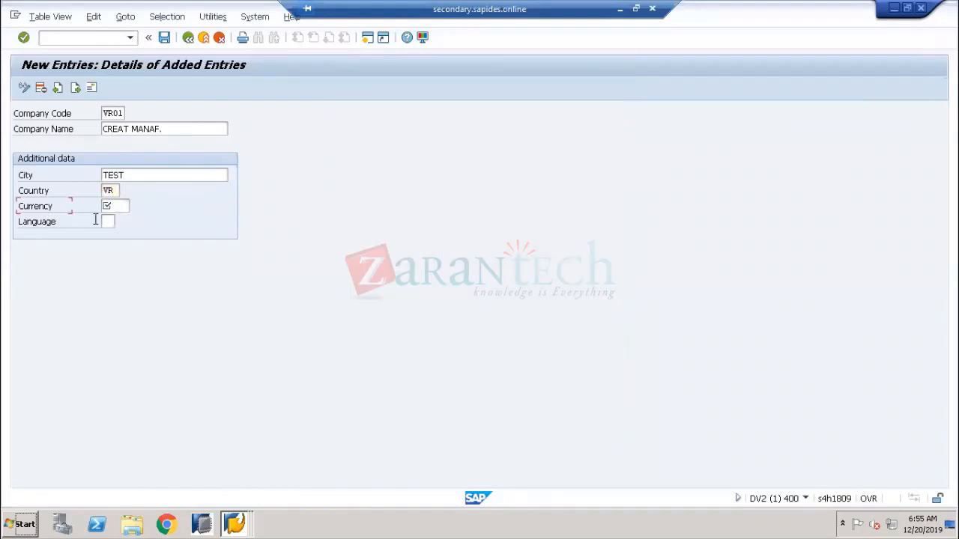
{"action": "left_click", "coordinate": [120, 208]}
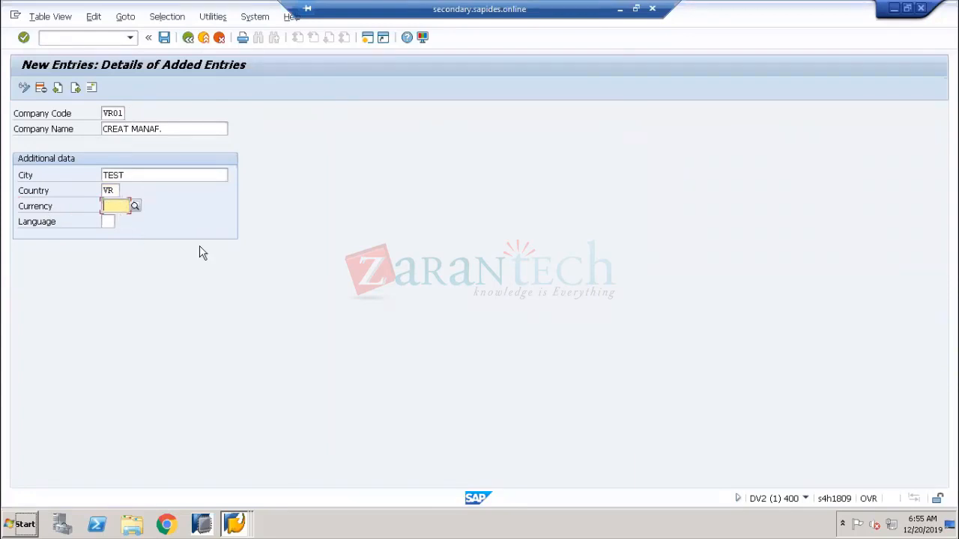
{"action": "left_click", "coordinate": [619, 9]}
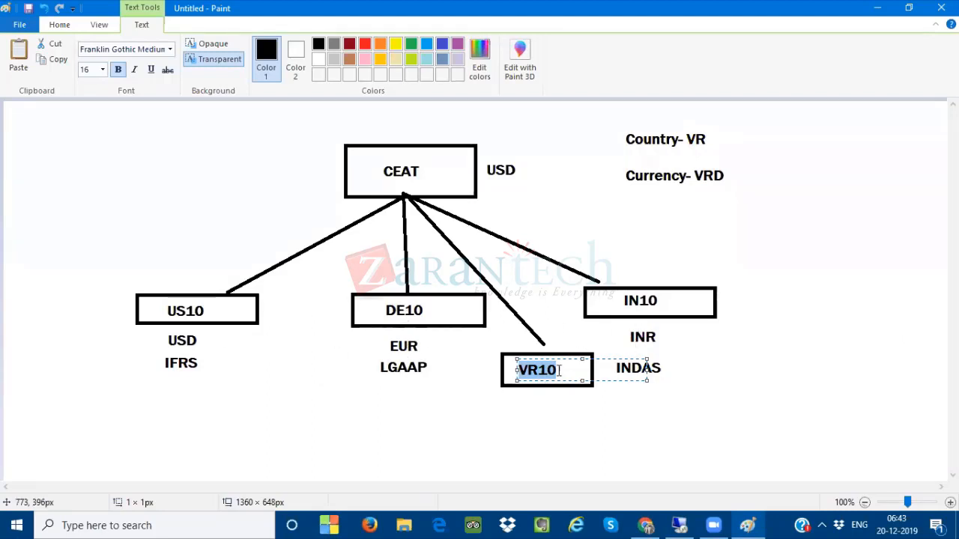
Add a two-line Paint label 'VRD' / 'XXXXX' beneath the VR10 box
{"action": "left_click", "coordinate": [523, 403]}
{"action": "left_click", "coordinate": [522, 400]}
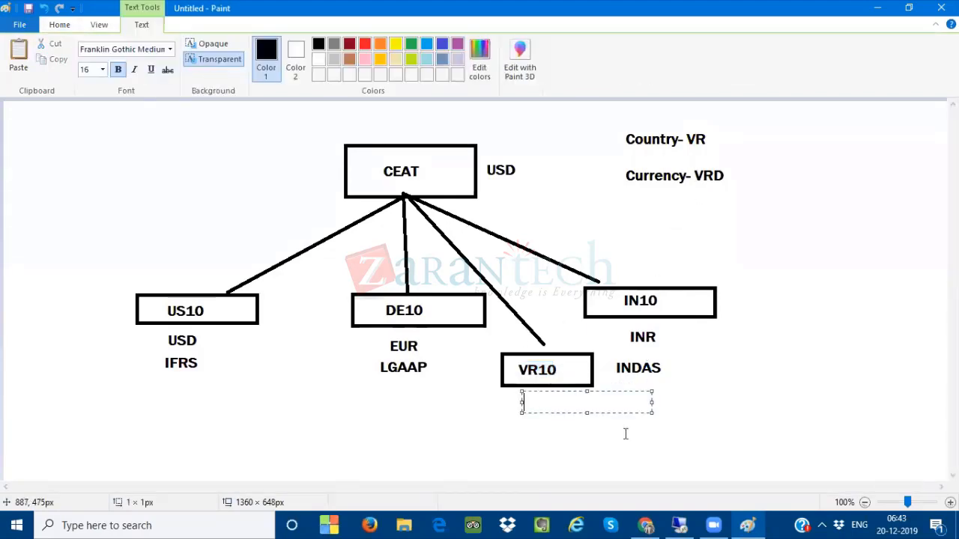
{"action": "type", "text": "VRD"}
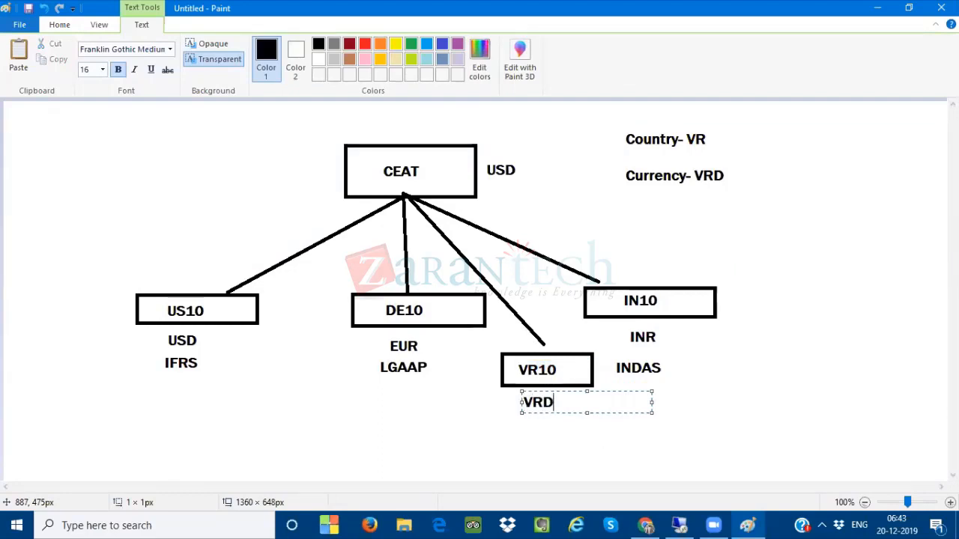
{"action": "key", "text": "Return"}
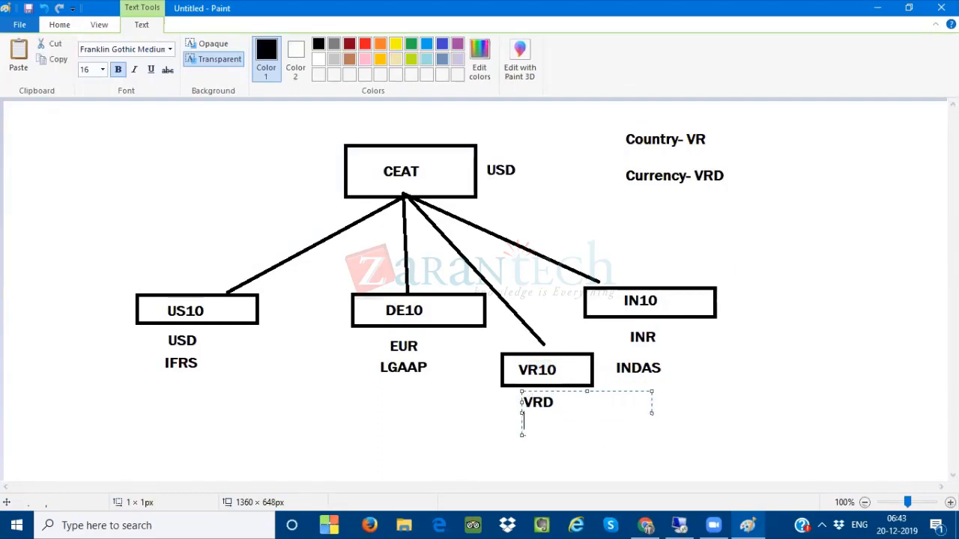
{"action": "type", "text": "XXXXX"}
Back in SAP, set the VR01 currency to VRD (Vertex Dollar) from the currency list
{"action": "left_click", "coordinate": [762, 396]}
{"action": "left_click", "coordinate": [679, 525]}
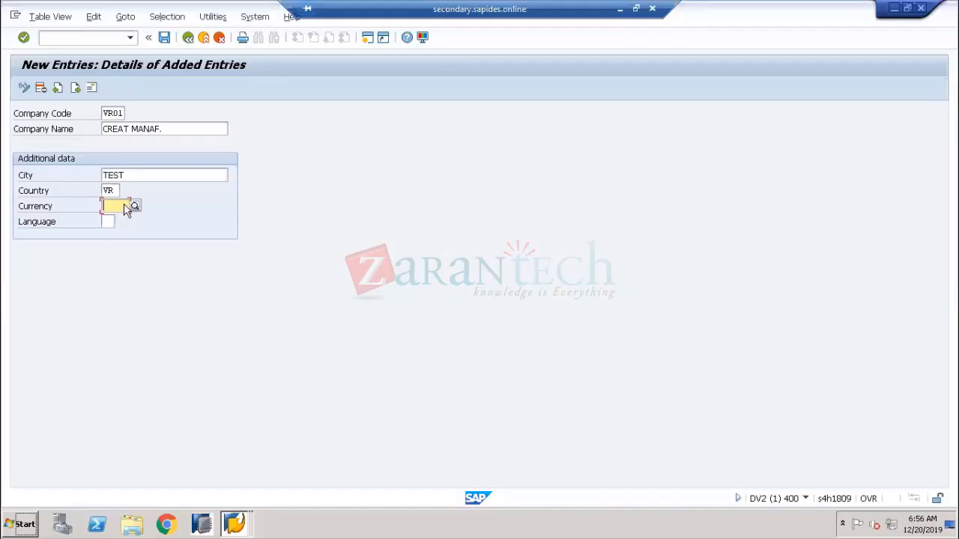
{"action": "left_click", "coordinate": [44, 202]}
{"action": "left_click", "coordinate": [106, 208]}
{"action": "left_click", "coordinate": [133, 209]}
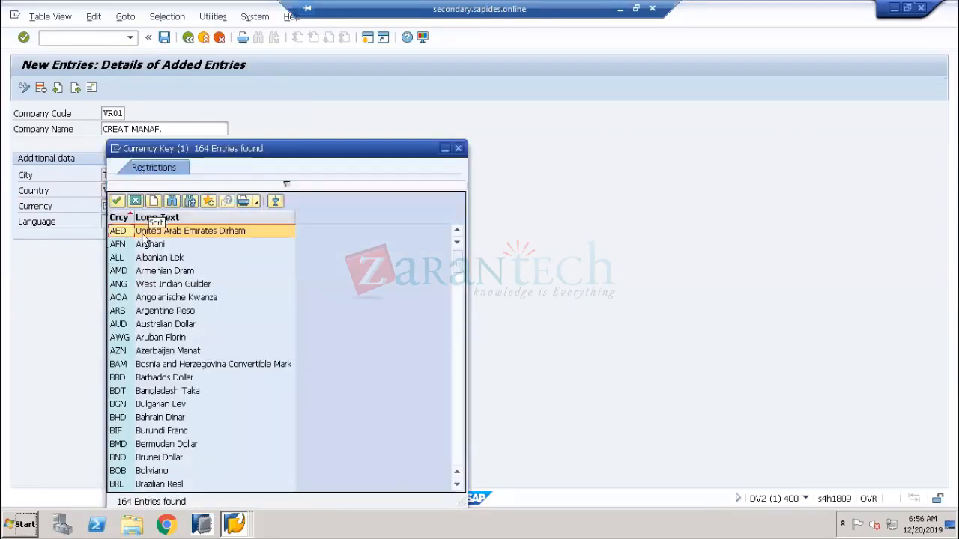
{"action": "scroll", "coordinate": [179, 384], "scroll_direction": "down", "scroll_amount": 20}
{"action": "scroll", "coordinate": [178, 385], "scroll_direction": "down", "scroll_amount": 20}
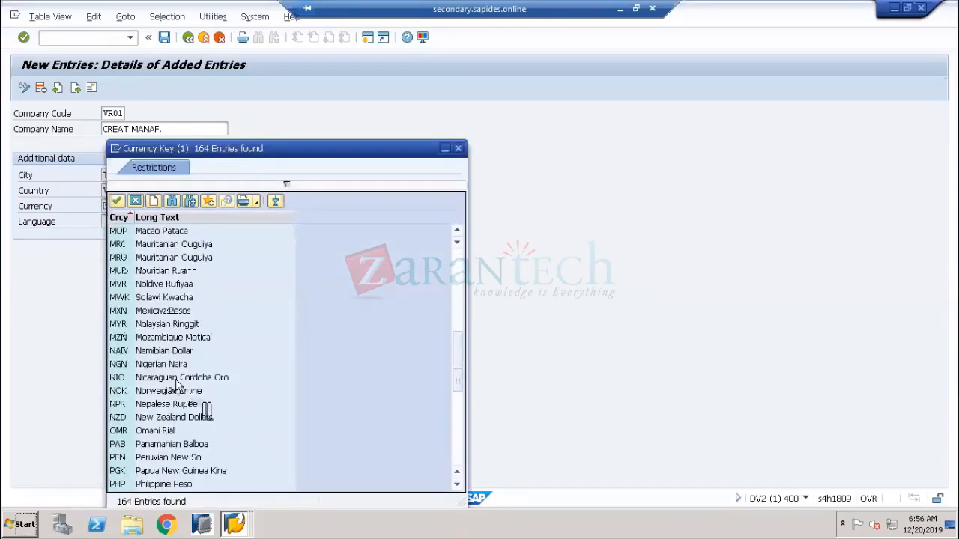
{"action": "scroll", "coordinate": [178, 384], "scroll_direction": "down", "scroll_amount": 7}
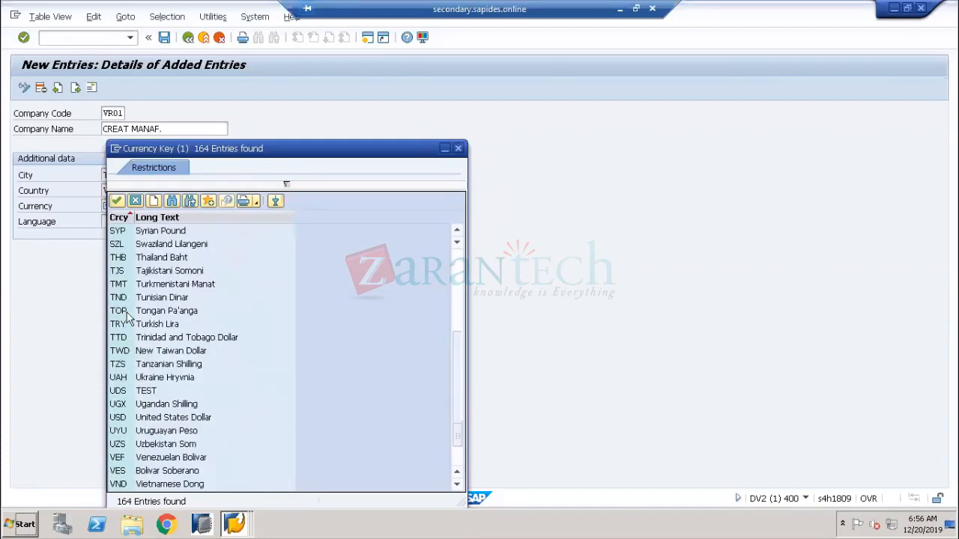
{"action": "left_click", "coordinate": [131, 485]}
{"action": "scroll", "coordinate": [126, 465], "scroll_direction": "down", "scroll_amount": 1}
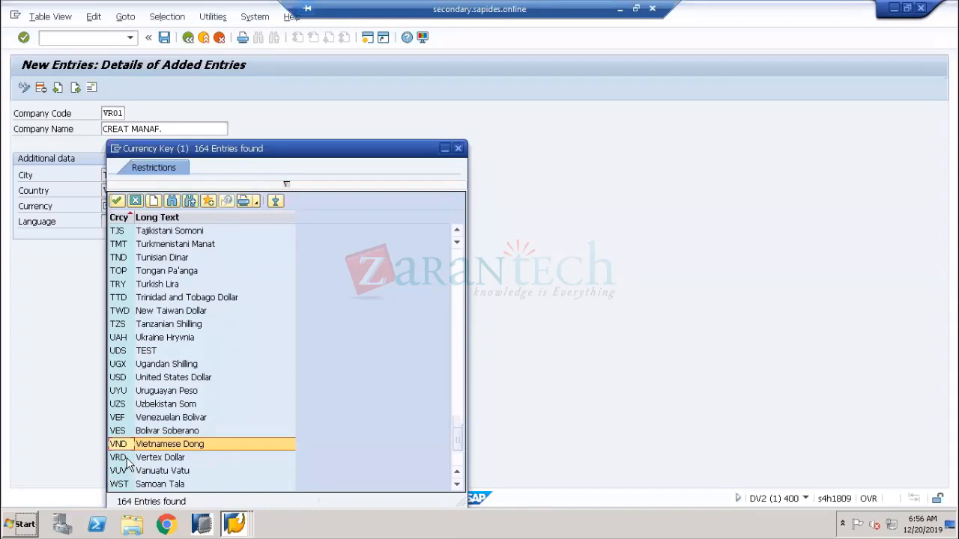
{"action": "left_click", "coordinate": [126, 458]}
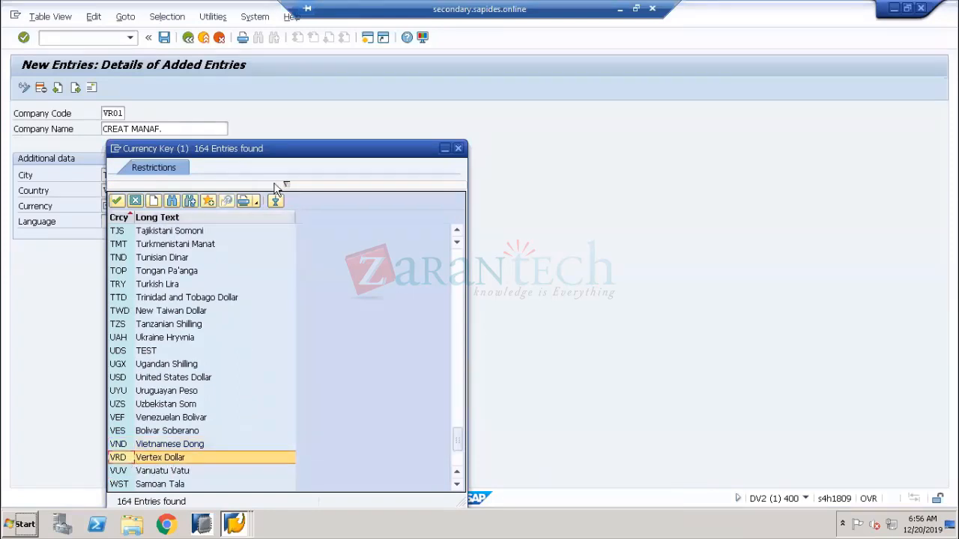
{"action": "left_click_drag", "start_coordinate": [296, 153], "coordinate": [483, 214]}
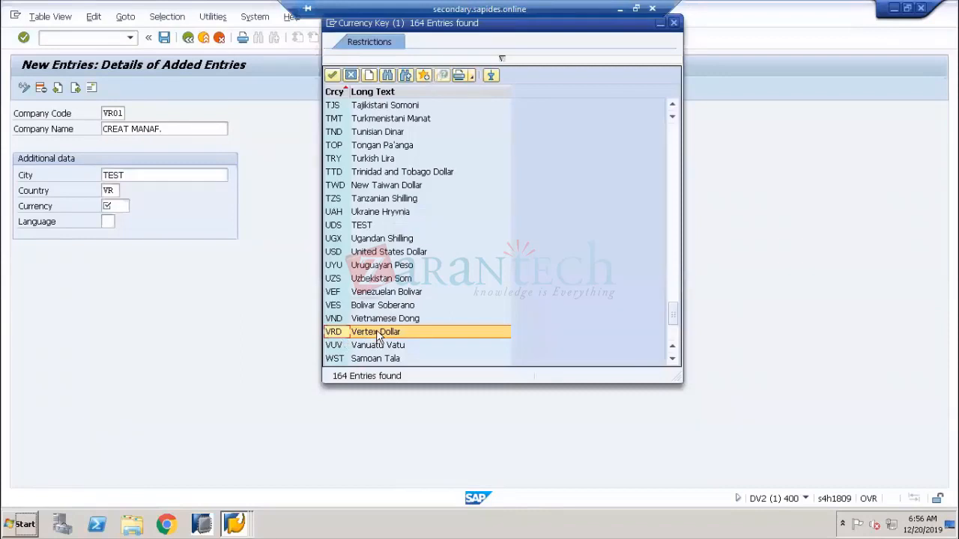
{"action": "double_click", "coordinate": [378, 337]}
Enter language EN and confirm the VR01 entry details
{"action": "left_click", "coordinate": [109, 222]}
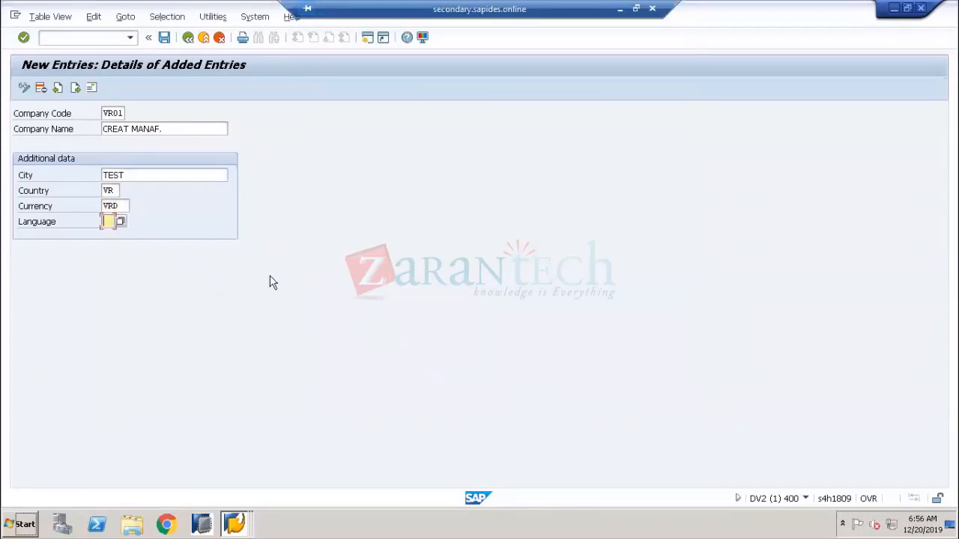
{"action": "type", "text": "EN"}
{"action": "key", "text": "Return"}
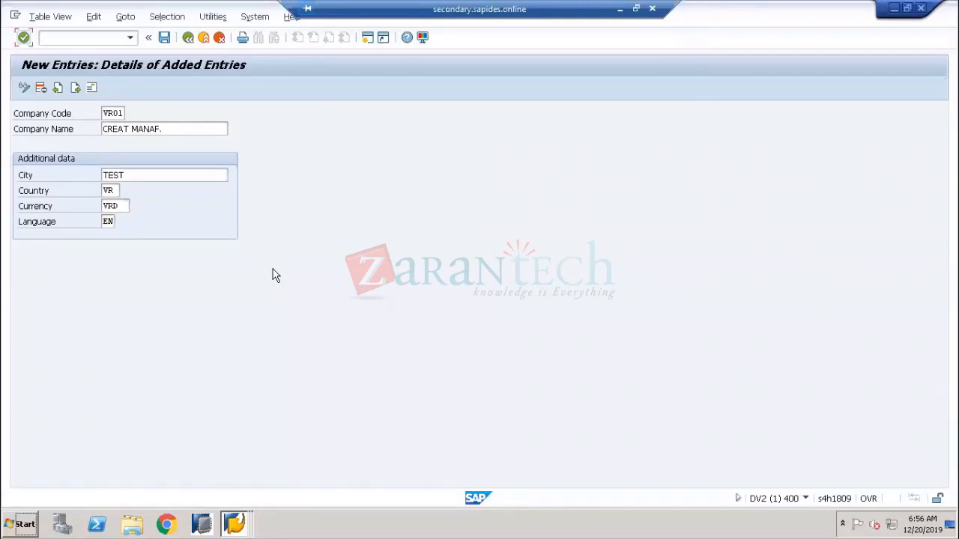
Cross out the Country-VR and Currency-VRD notes in Paint with an X of straight lines
{"action": "left_click", "coordinate": [45, 205]}
{"action": "left_click", "coordinate": [619, 9]}
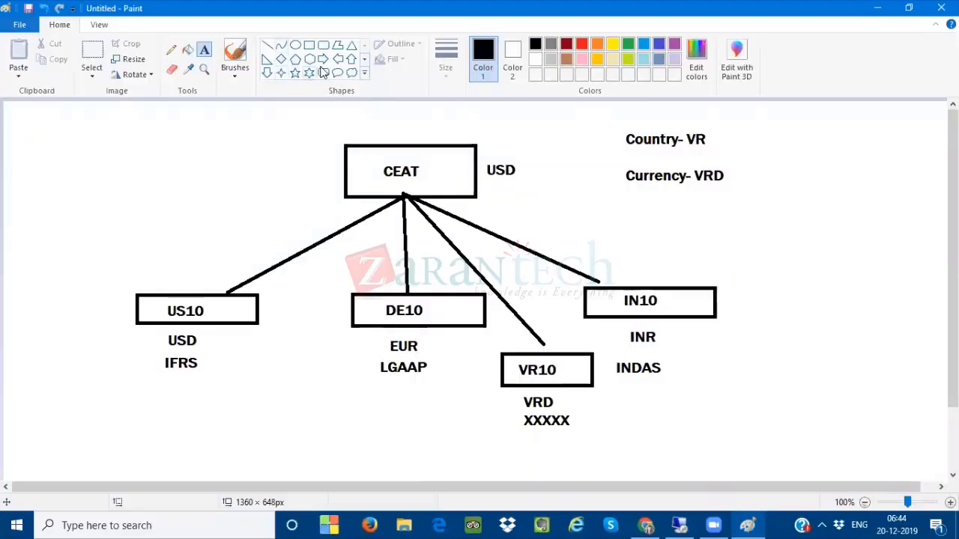
{"action": "left_click", "coordinate": [268, 45]}
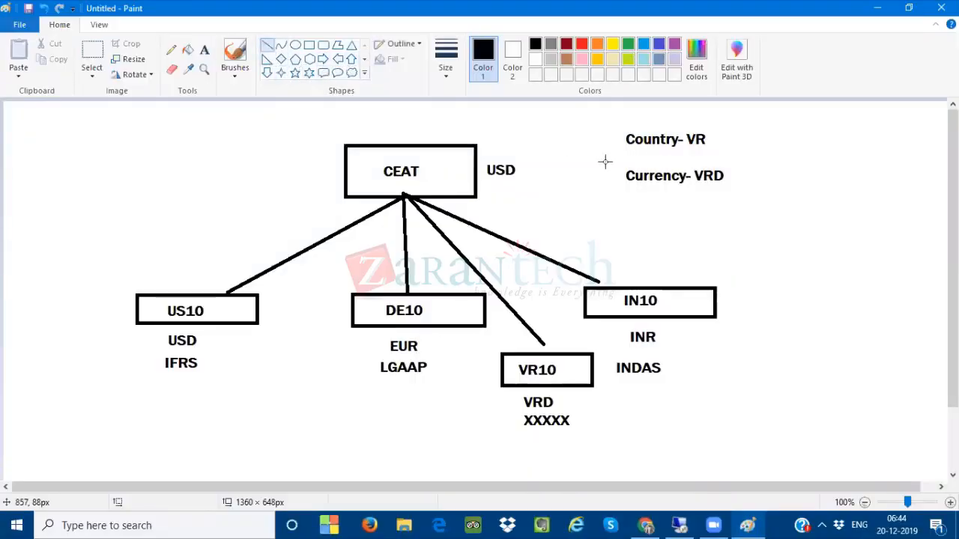
{"action": "mouse_move", "coordinate": [642, 149]}
{"action": "left_mouse_down"}
{"action": "mouse_move", "coordinate": [643, 173]}
{"action": "mouse_move", "coordinate": [660, 172]}
{"action": "left_mouse_up"}
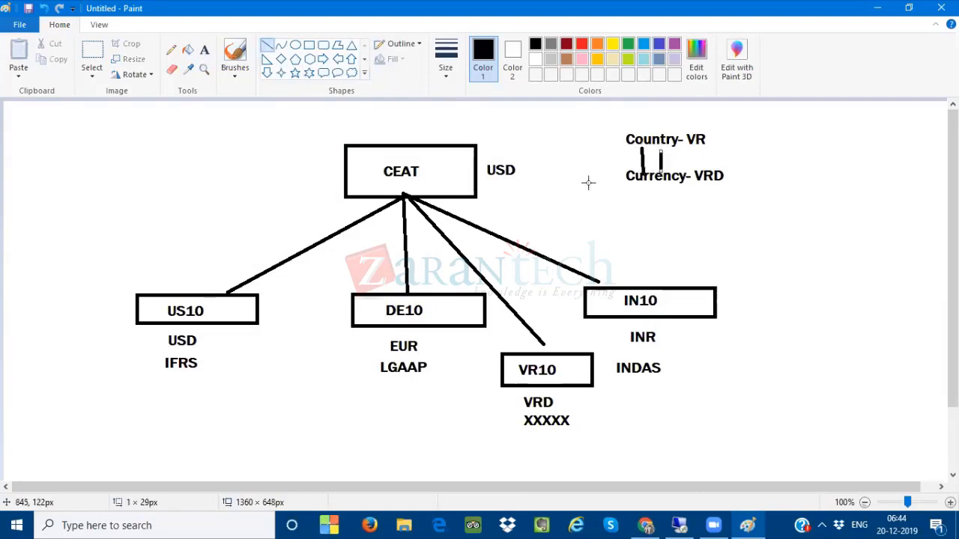
{"action": "left_click_drag", "start_coordinate": [601, 120], "coordinate": [725, 184]}
{"action": "left_click_drag", "start_coordinate": [725, 114], "coordinate": [614, 197]}
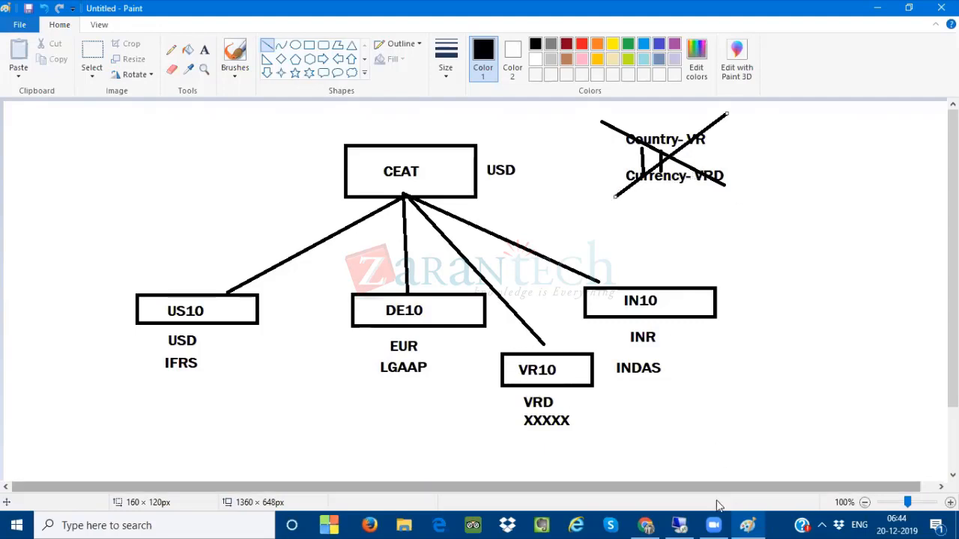
{"action": "left_click", "coordinate": [680, 525]}
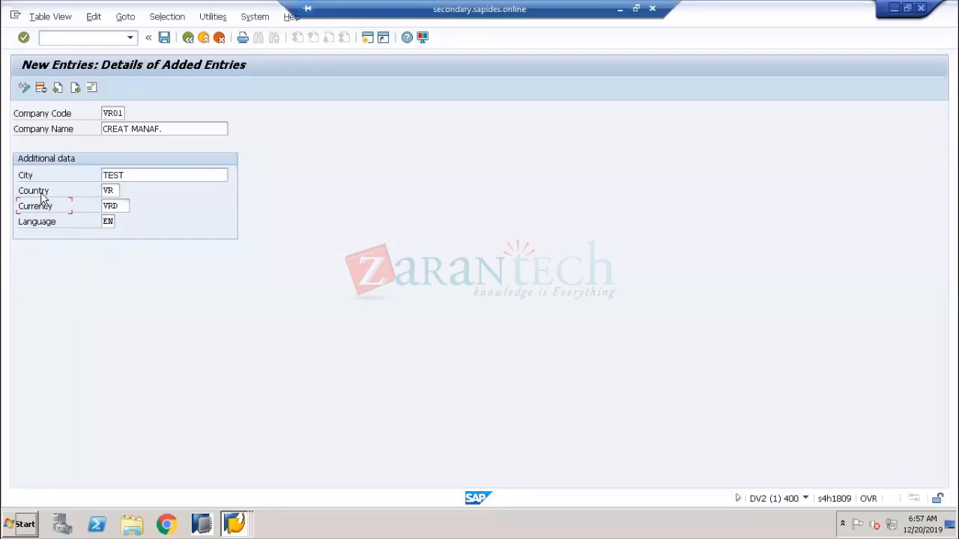
Highlight the VR01 Country VR, Currency VRD and Company Code values, then minimize SAP
{"action": "double_click", "coordinate": [112, 191]}
{"action": "left_click", "coordinate": [38, 210]}
{"action": "double_click", "coordinate": [119, 207]}
{"action": "left_click", "coordinate": [33, 212]}
{"action": "double_click", "coordinate": [120, 206]}
{"action": "double_click", "coordinate": [111, 113]}
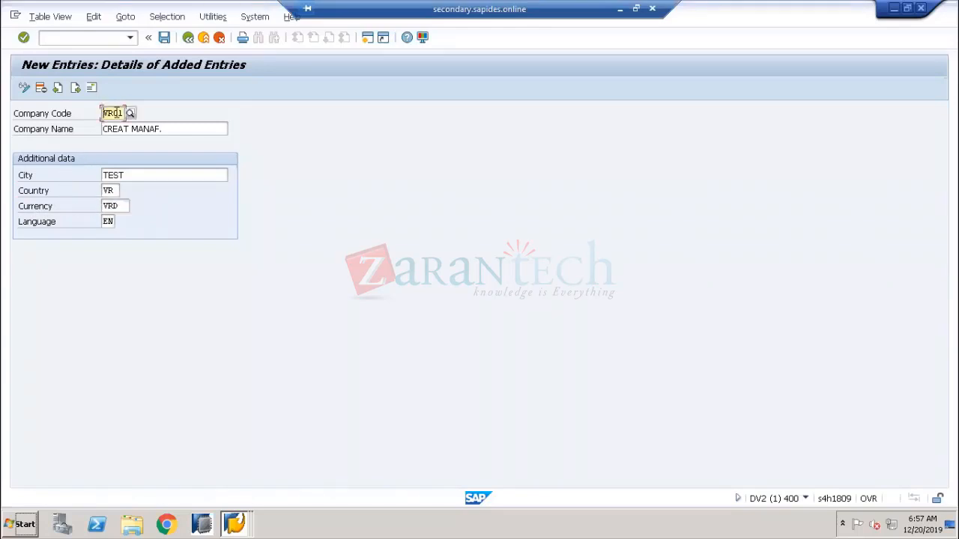
{"action": "left_click", "coordinate": [34, 211]}
{"action": "double_click", "coordinate": [120, 206]}
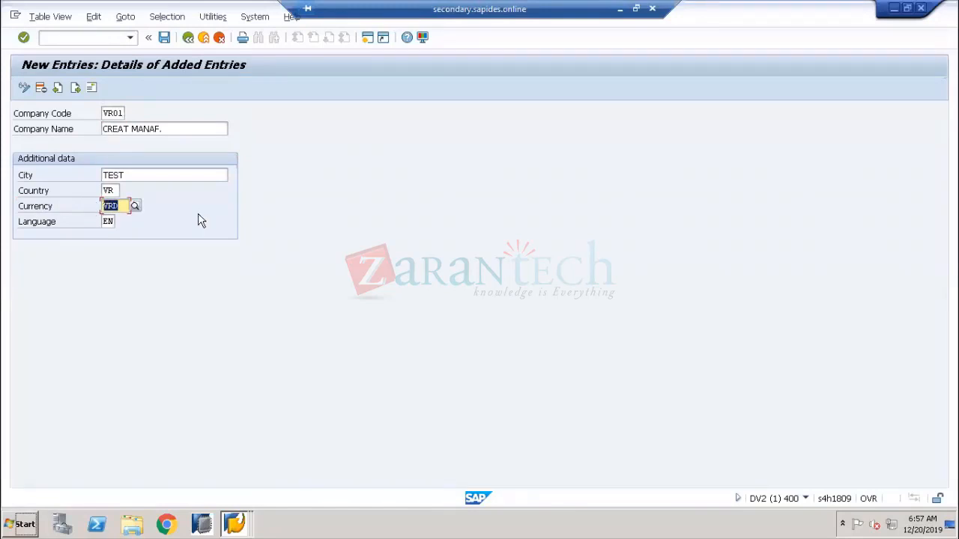
{"action": "left_click", "coordinate": [617, 9]}
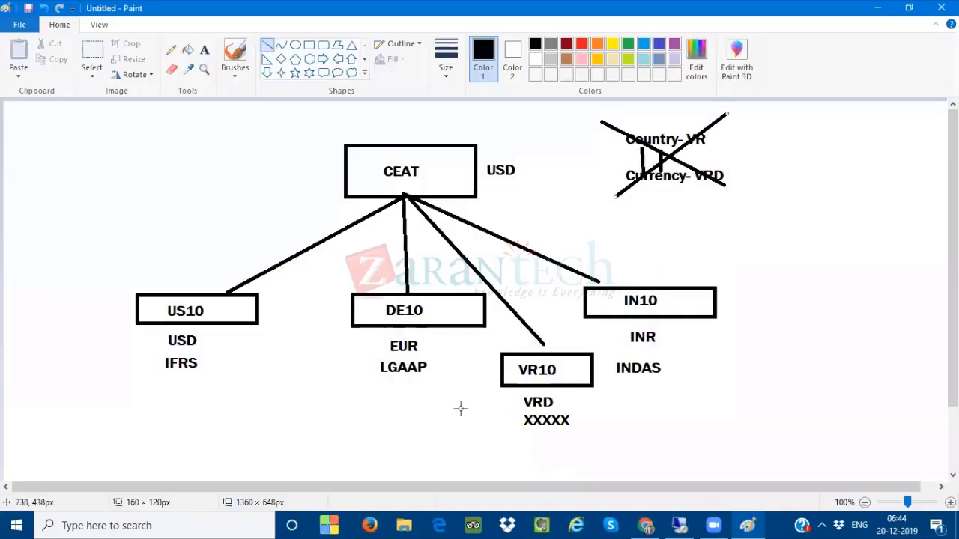
{"action": "left_click", "coordinate": [204, 50]}
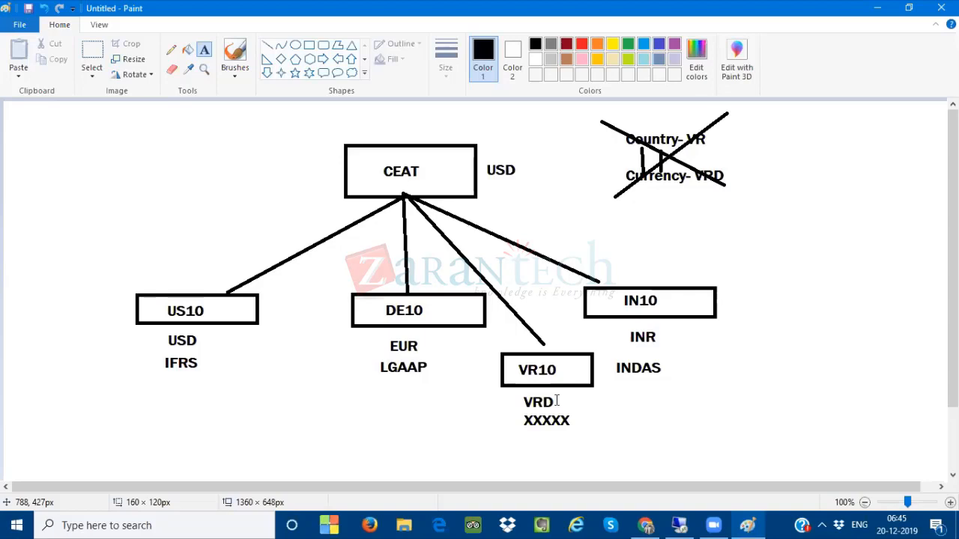
{"action": "left_click", "coordinate": [679, 525]}
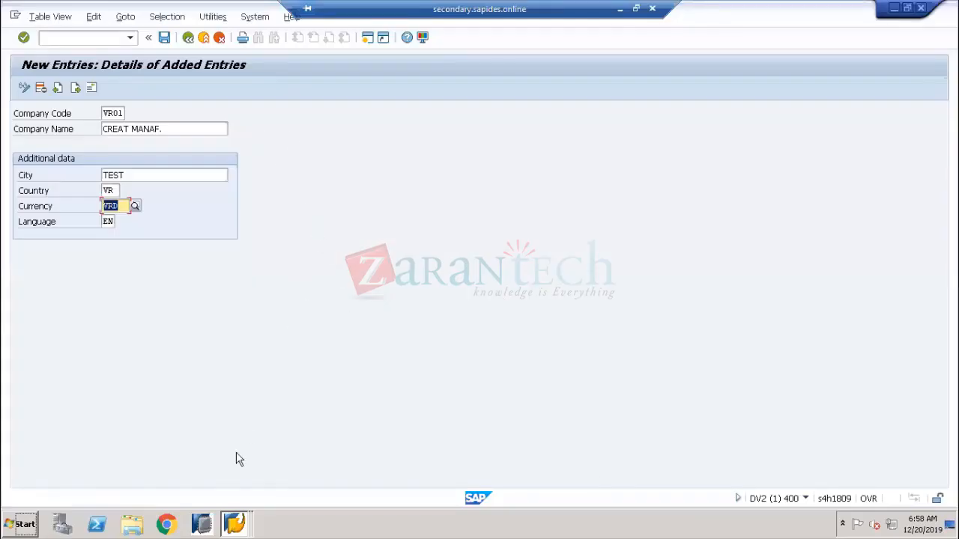
Go back to the IMG tree and collapse Set Countries, Currencies, General Settings and SAP NetWeaver
{"action": "mouse_move", "coordinate": [233, 524]}
{"action": "left_click", "coordinate": [251, 496]}
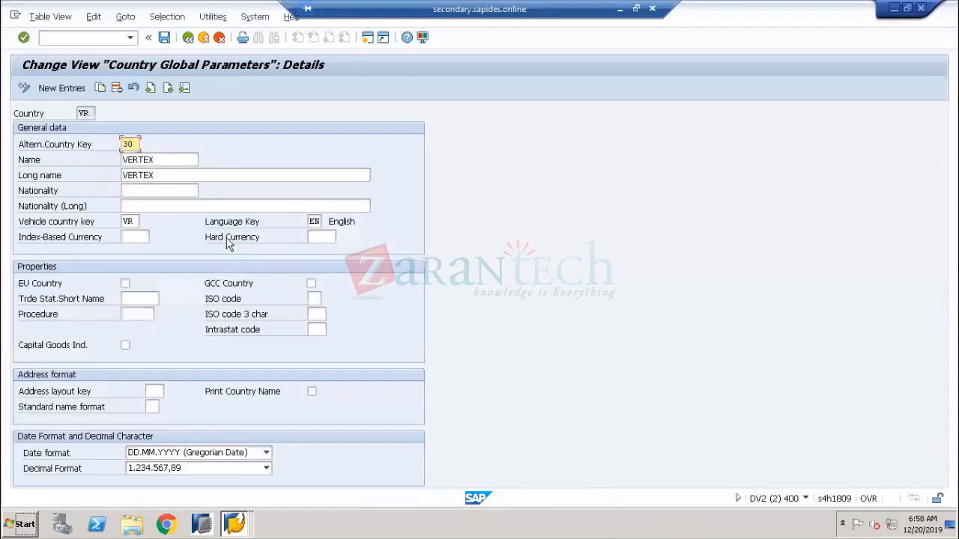
{"action": "left_click", "coordinate": [188, 37]}
{"action": "left_click", "coordinate": [188, 37]}
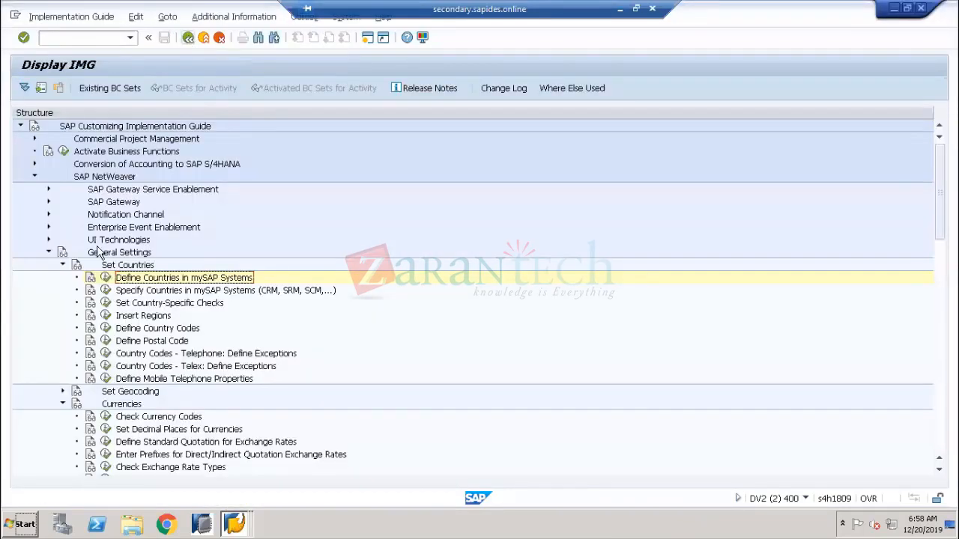
{"action": "left_click", "coordinate": [62, 265]}
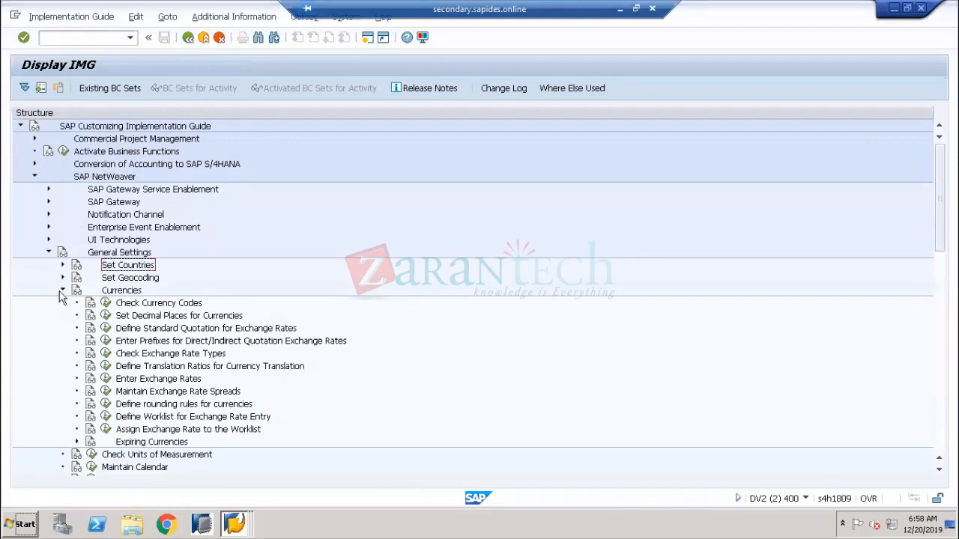
{"action": "left_click", "coordinate": [62, 290]}
{"action": "left_click", "coordinate": [49, 252]}
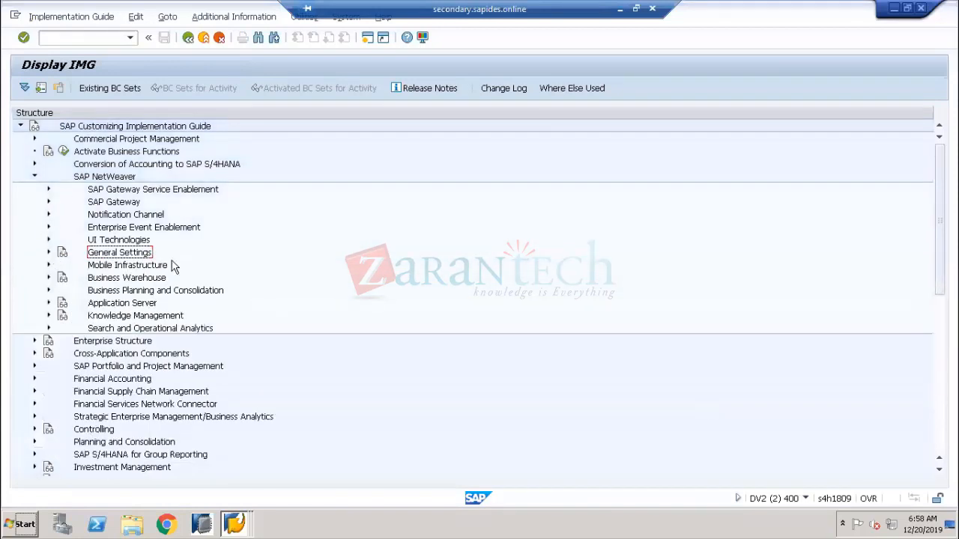
{"action": "left_click", "coordinate": [34, 178]}
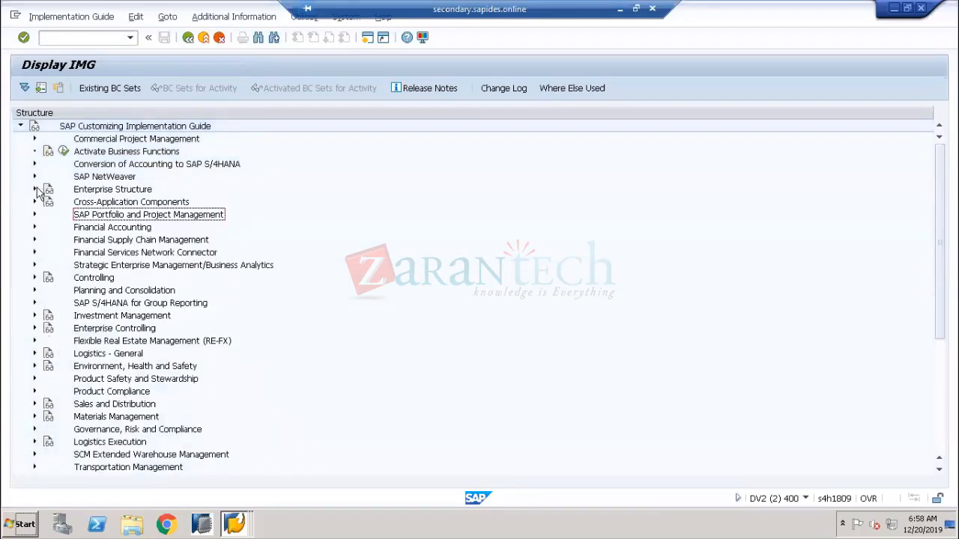
Expand Financial Accounting > Global Settings > Ledgers > Ledger and run Define Settings for Ledgers and Currency Types
{"action": "left_click", "coordinate": [95, 228]}
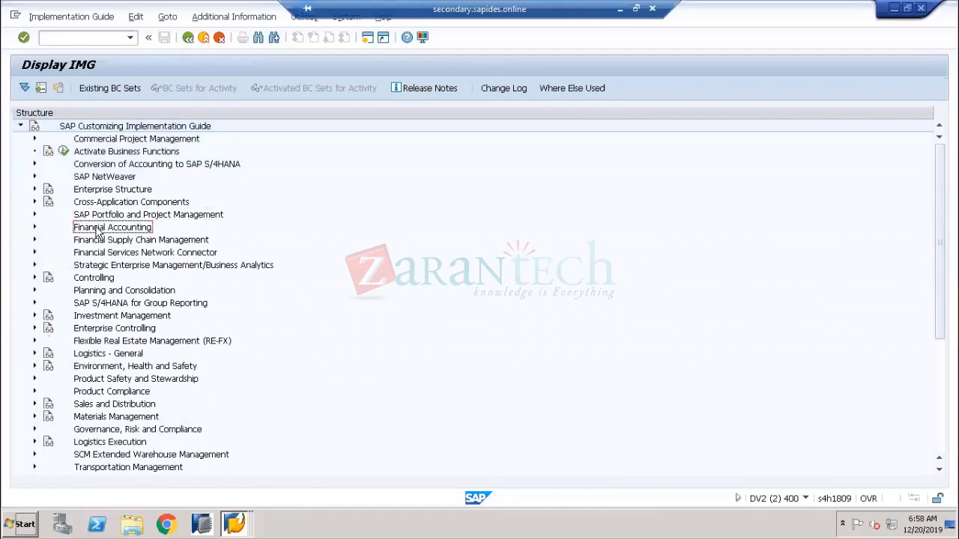
{"action": "left_click", "coordinate": [33, 227]}
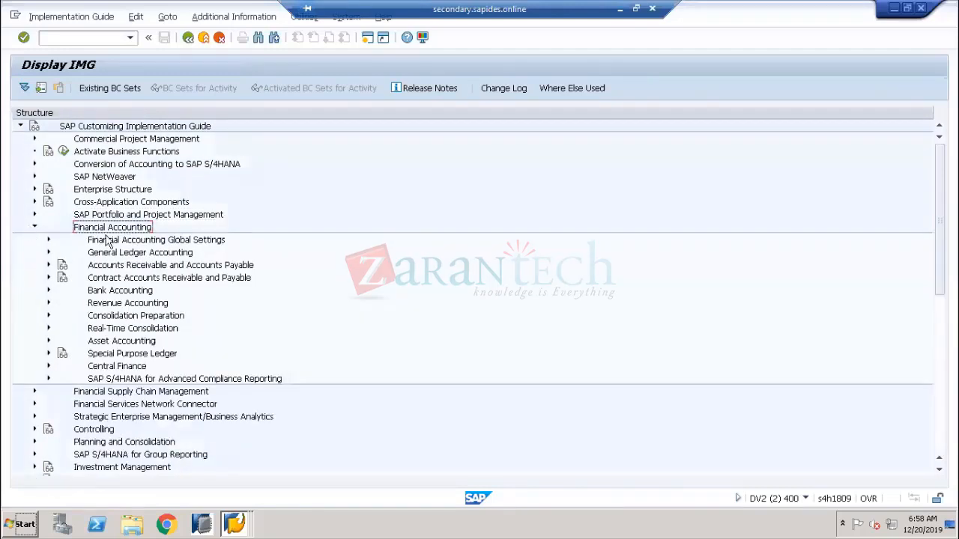
{"action": "left_click", "coordinate": [103, 240]}
{"action": "left_click", "coordinate": [48, 240]}
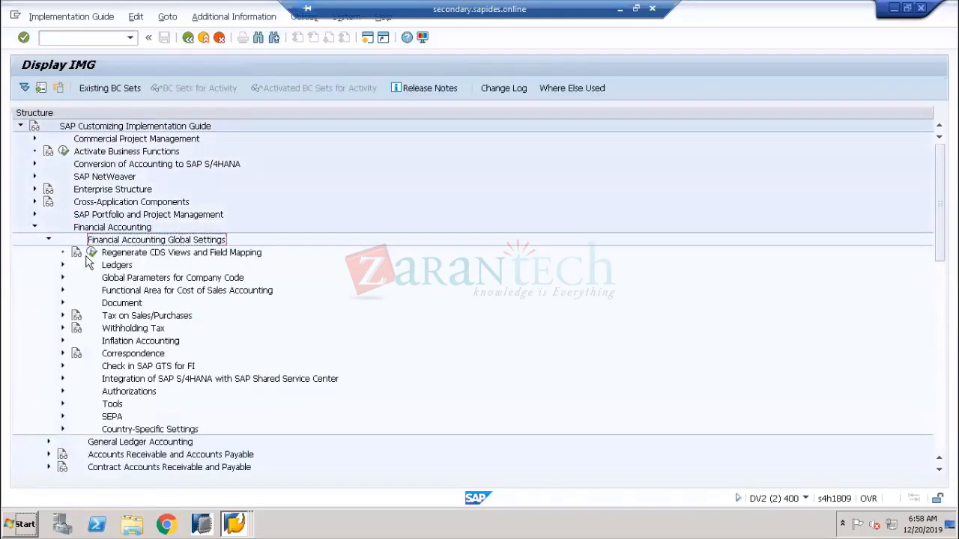
{"action": "left_click", "coordinate": [79, 266]}
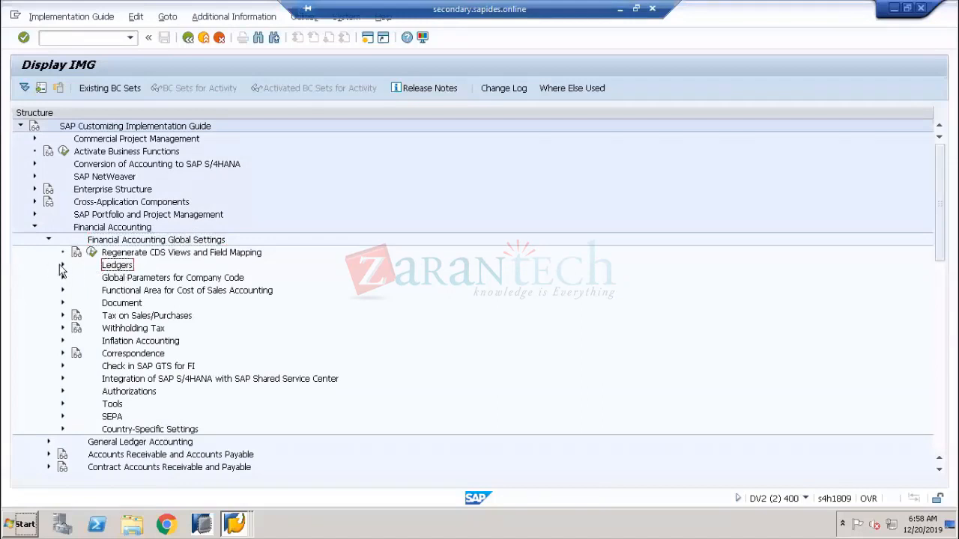
{"action": "left_click", "coordinate": [62, 265]}
{"action": "left_click", "coordinate": [126, 291]}
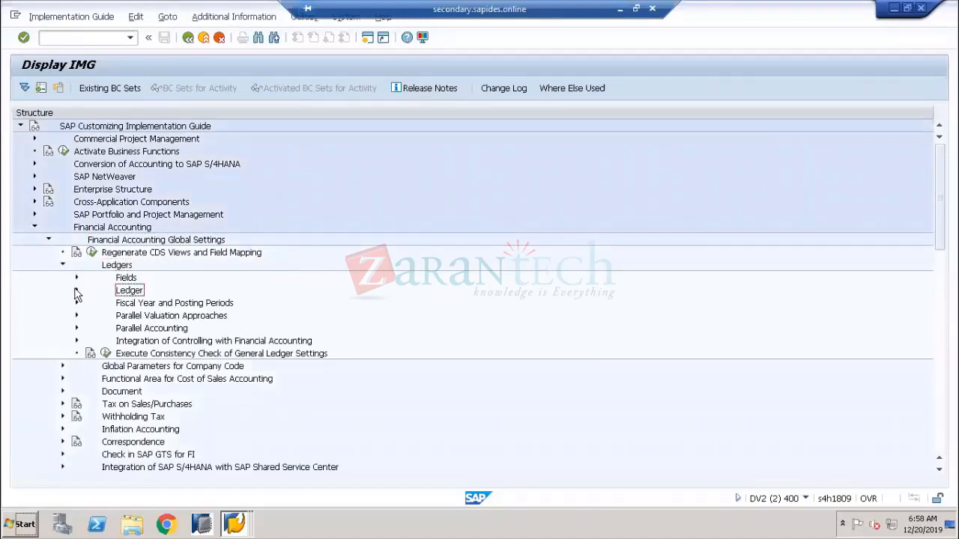
{"action": "left_click", "coordinate": [76, 290]}
{"action": "left_click", "coordinate": [130, 304]}
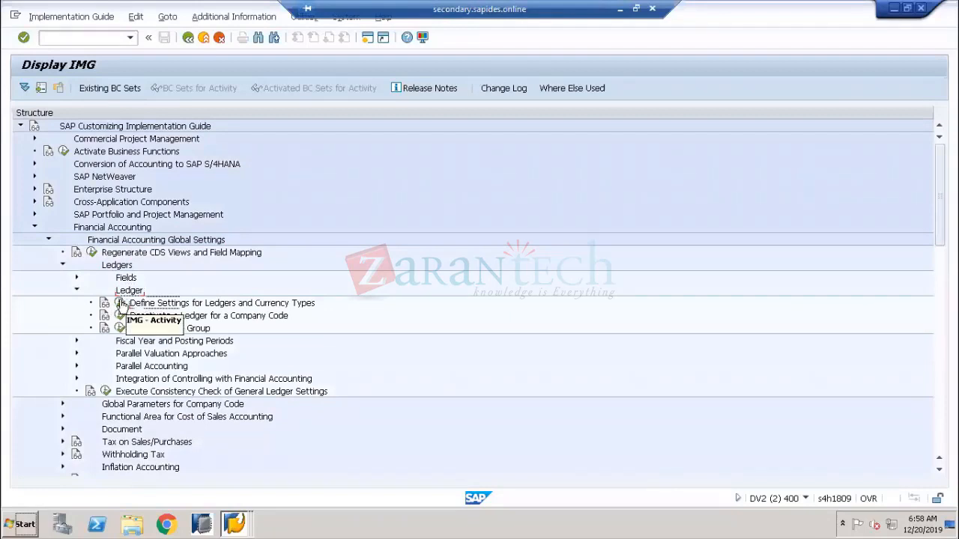
{"action": "left_click", "coordinate": [119, 302]}
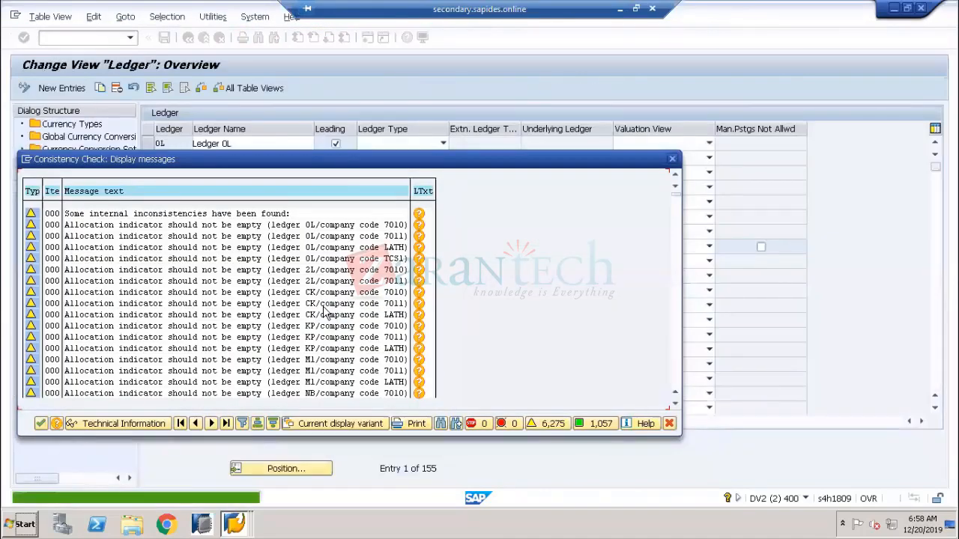
Dismiss the consistency messages, open Currency Types, and highlight type 60 Global Company Currency
{"action": "left_click", "coordinate": [40, 423]}
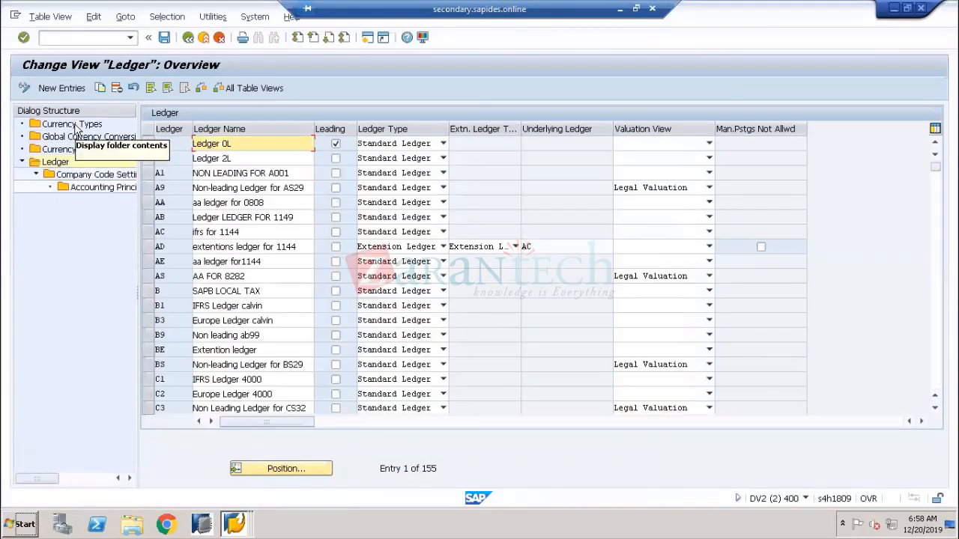
{"action": "left_click", "coordinate": [74, 125]}
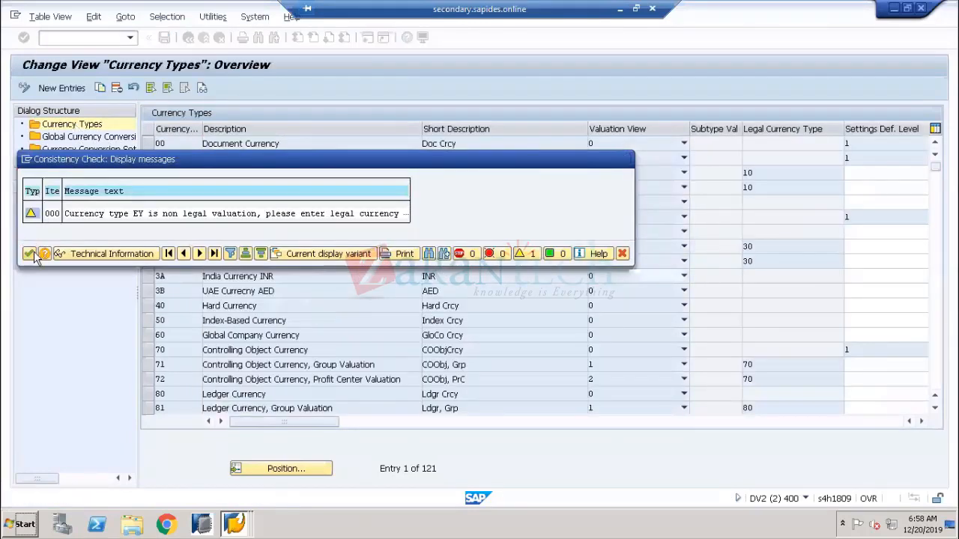
{"action": "left_click", "coordinate": [30, 253]}
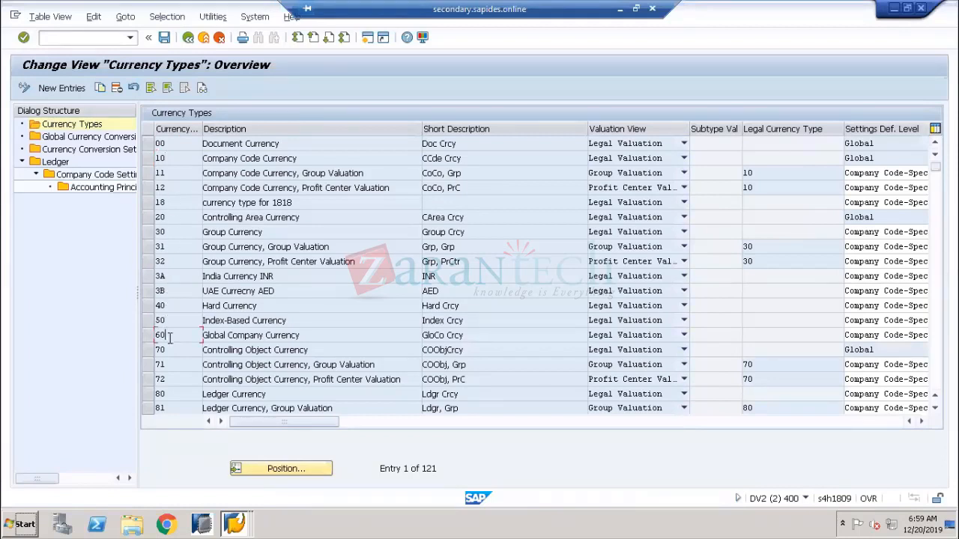
{"action": "left_click_drag", "start_coordinate": [169, 338], "coordinate": [149, 347]}
{"action": "left_click_drag", "start_coordinate": [305, 338], "coordinate": [192, 339]}
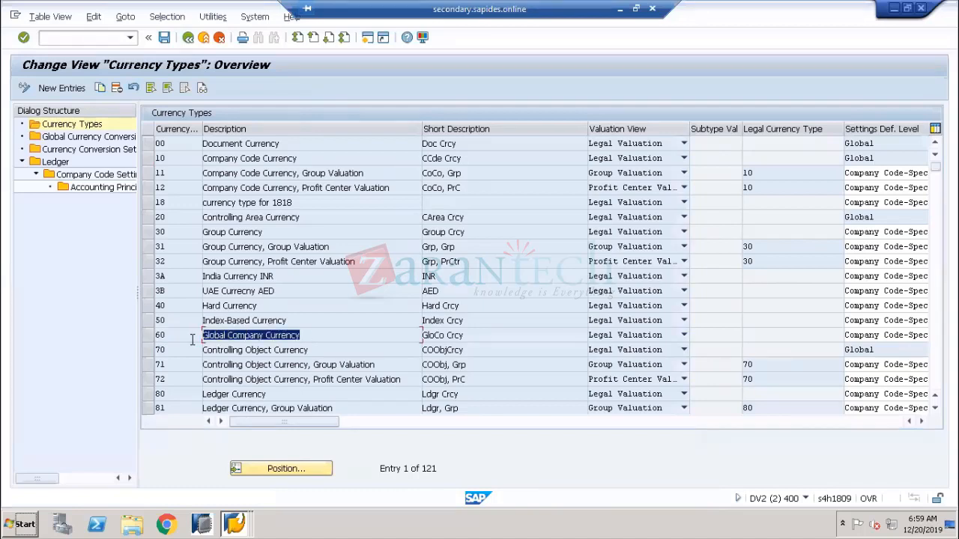
{"action": "left_click", "coordinate": [193, 339]}
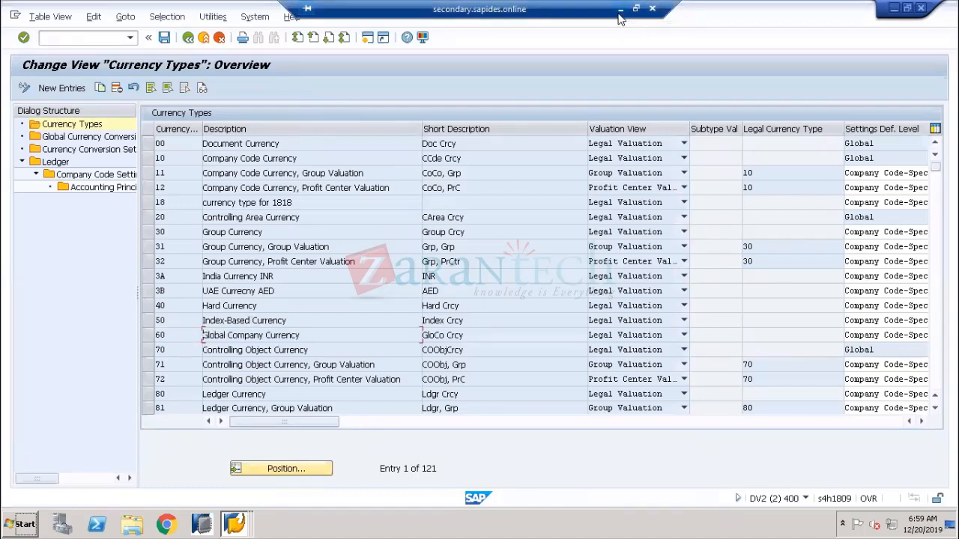
{"action": "left_click", "coordinate": [620, 10]}
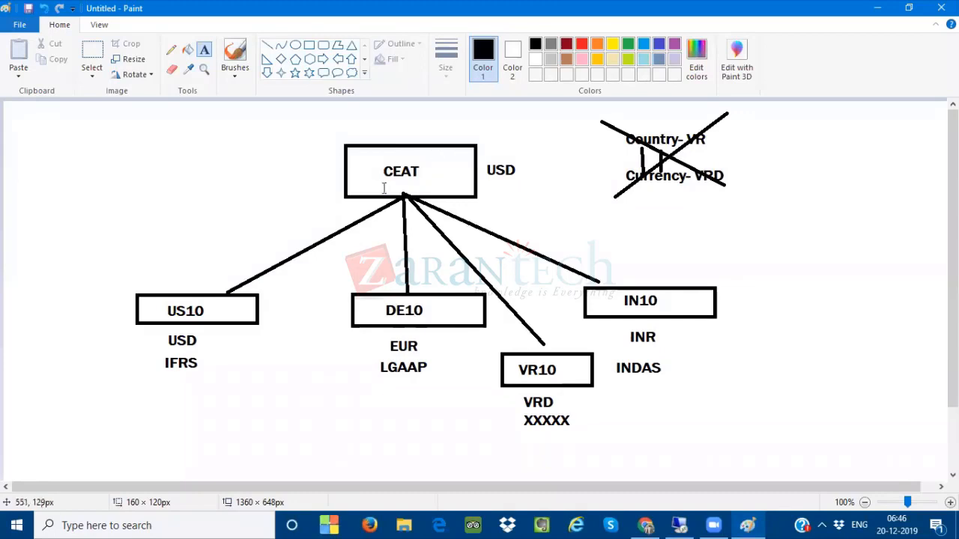
Paste a 'Global Company Currency' label beside USD and check currency type 10 in SAP
{"action": "left_click", "coordinate": [489, 180]}
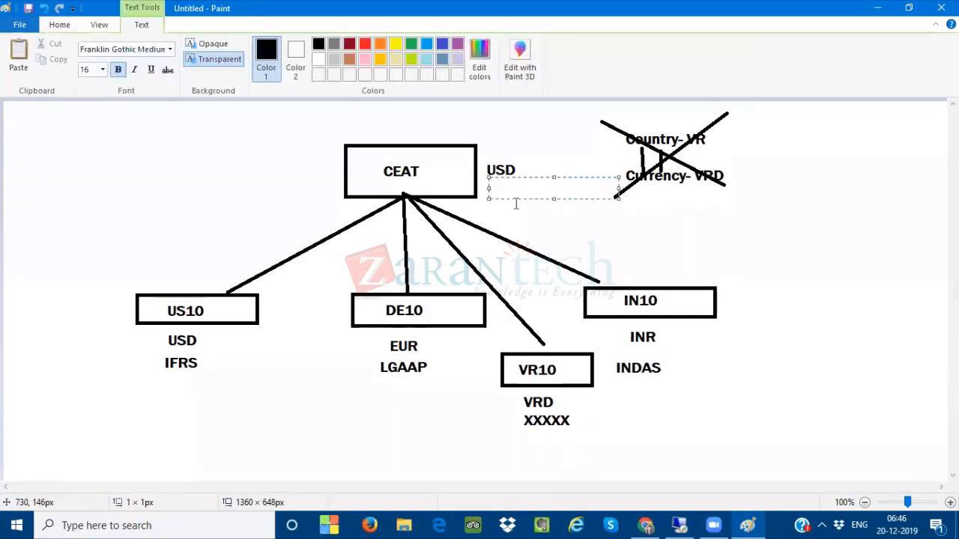
{"action": "type", "text": "Global Company Currency"}
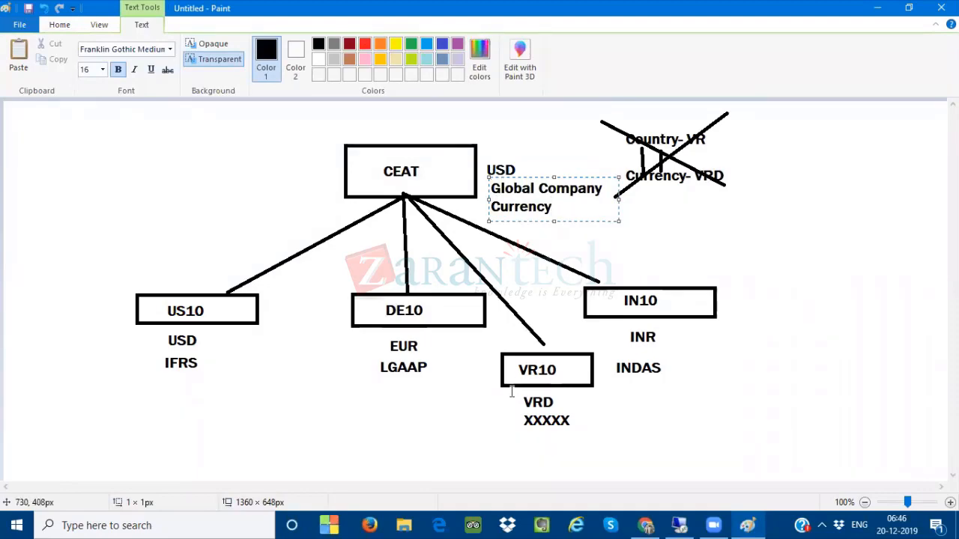
{"action": "key", "text": "alt+Tab"}
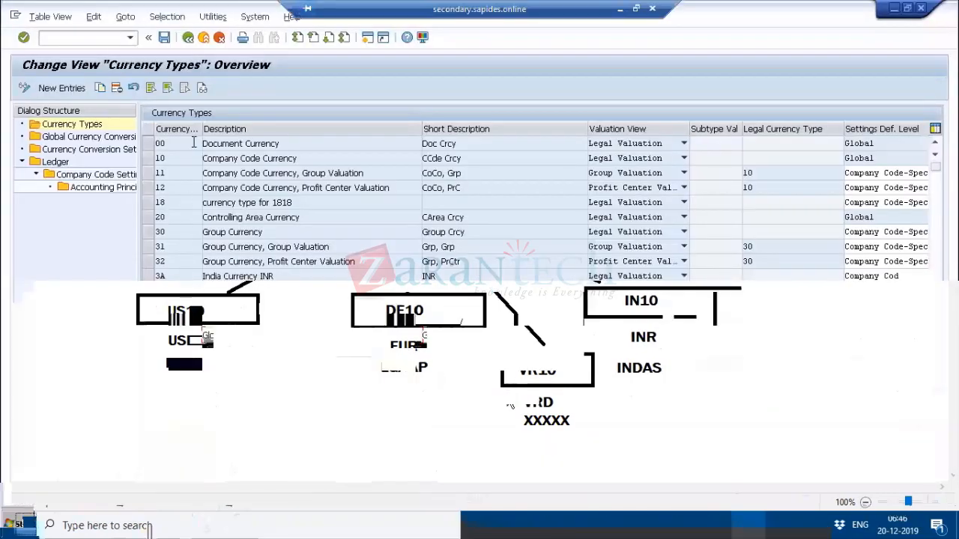
{"action": "left_click_drag", "start_coordinate": [302, 160], "coordinate": [181, 157]}
{"action": "left_click", "coordinate": [180, 156]}
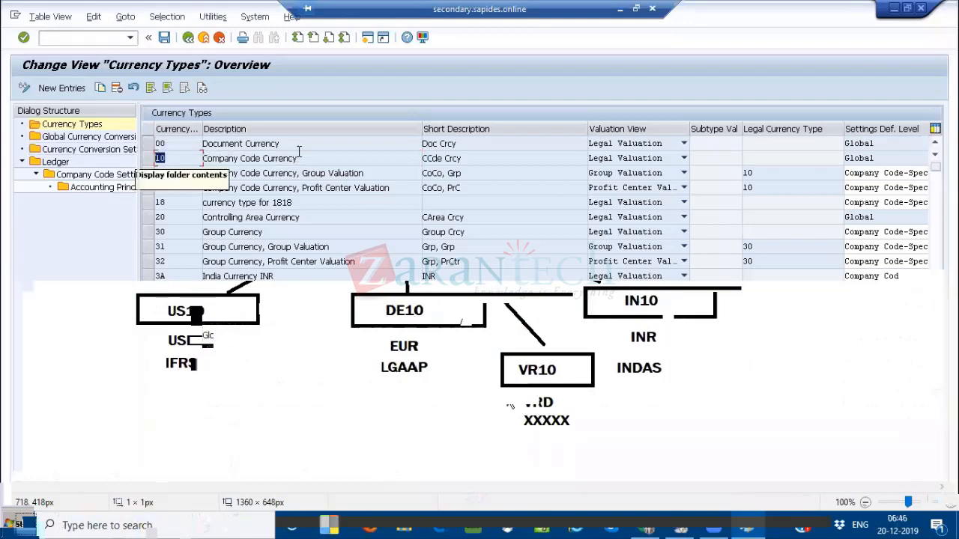
{"action": "left_click_drag", "start_coordinate": [304, 158], "coordinate": [186, 152]}
{"action": "key", "text": "ctrl+c"}
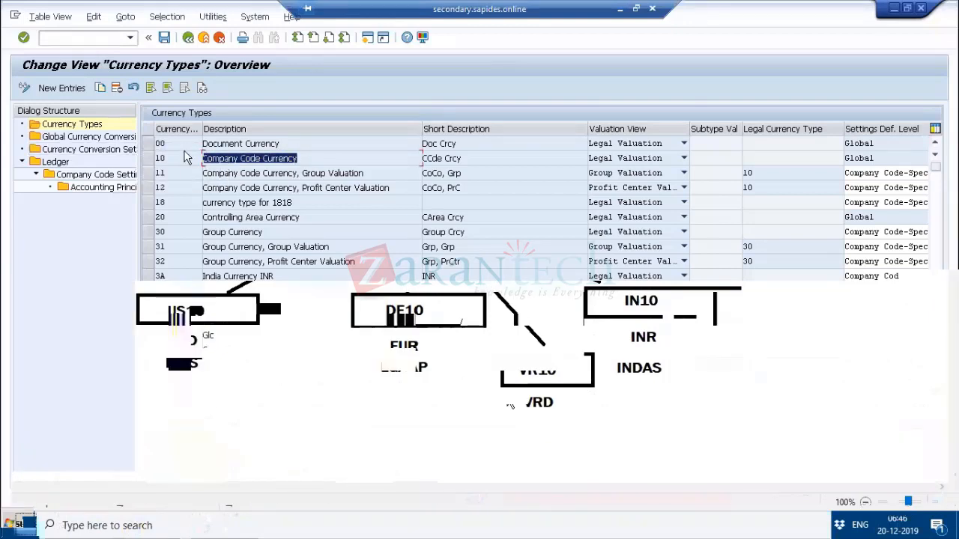
{"action": "left_click", "coordinate": [186, 154]}
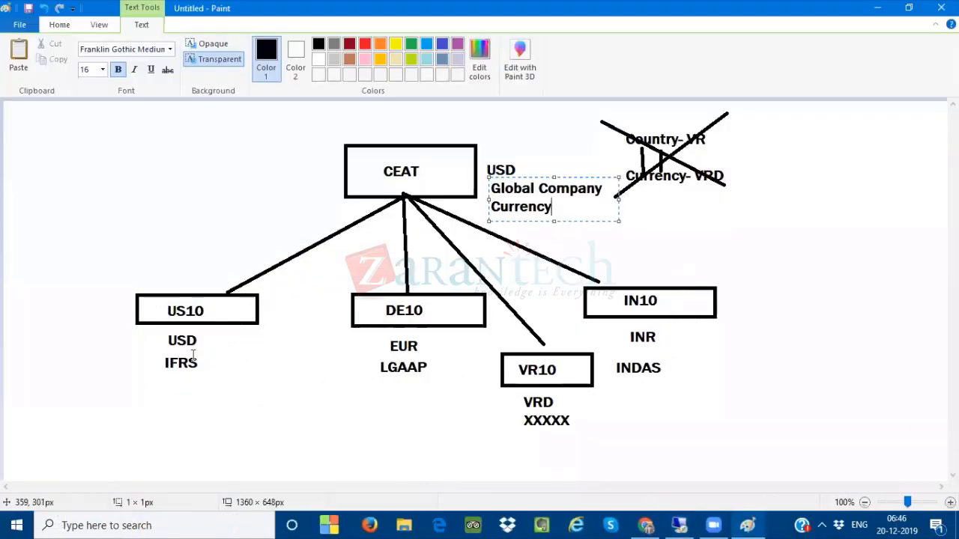
{"action": "left_click", "coordinate": [143, 385]}
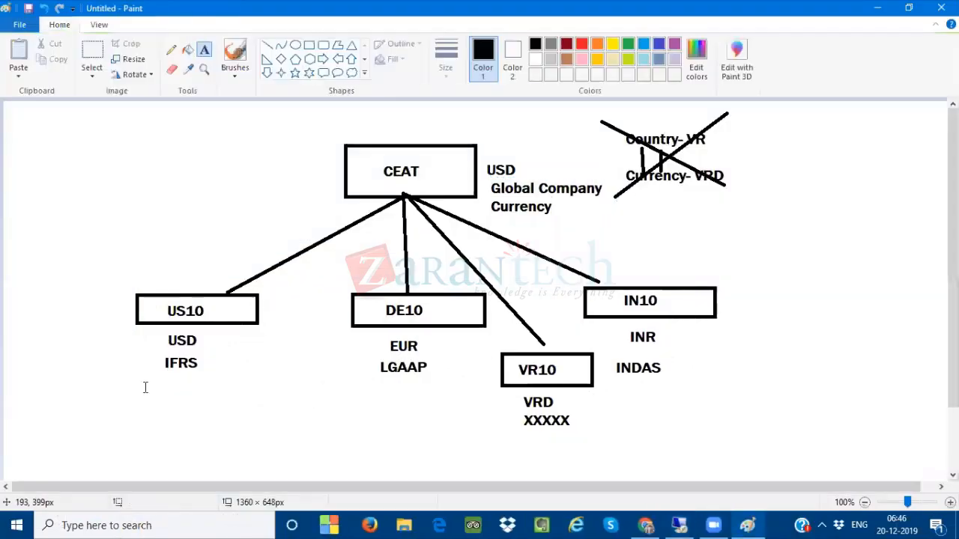
Paste 'Company Code Currency' labels under the IFRS, LGAAP, XXXXX and INDAS notes
{"action": "left_click", "coordinate": [146, 385]}
{"action": "key", "text": "ctrl+v"}
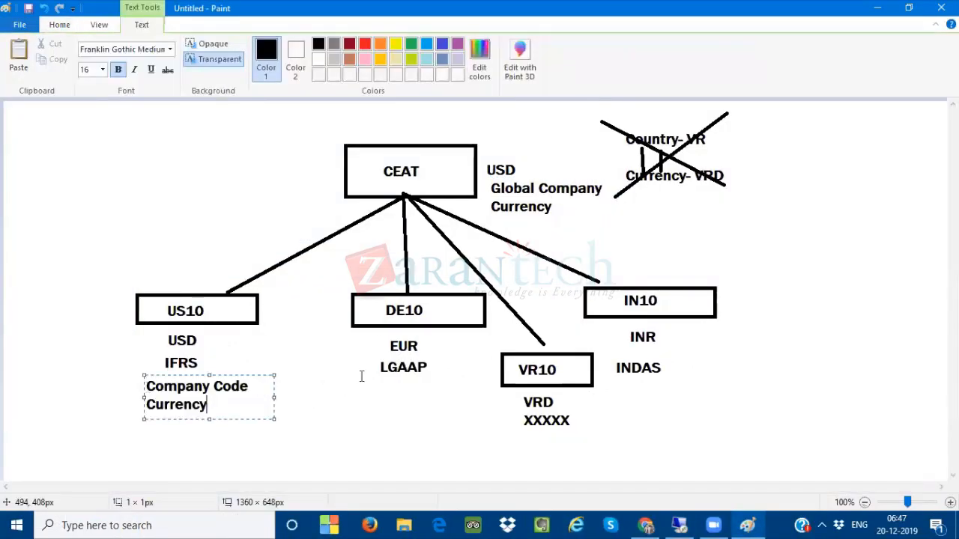
{"action": "left_click", "coordinate": [365, 387]}
{"action": "left_click", "coordinate": [365, 388]}
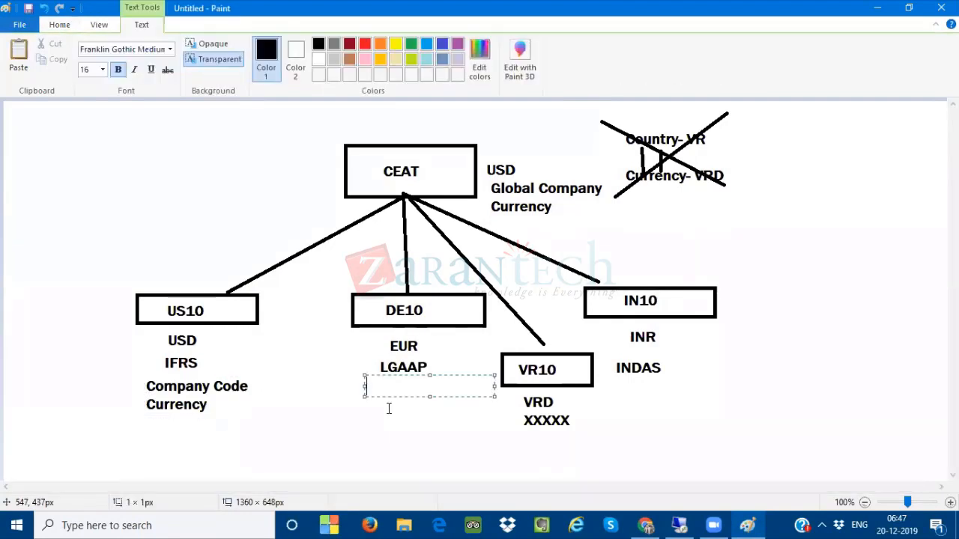
{"action": "key", "text": "ctrl+v"}
{"action": "left_click", "coordinate": [523, 447]}
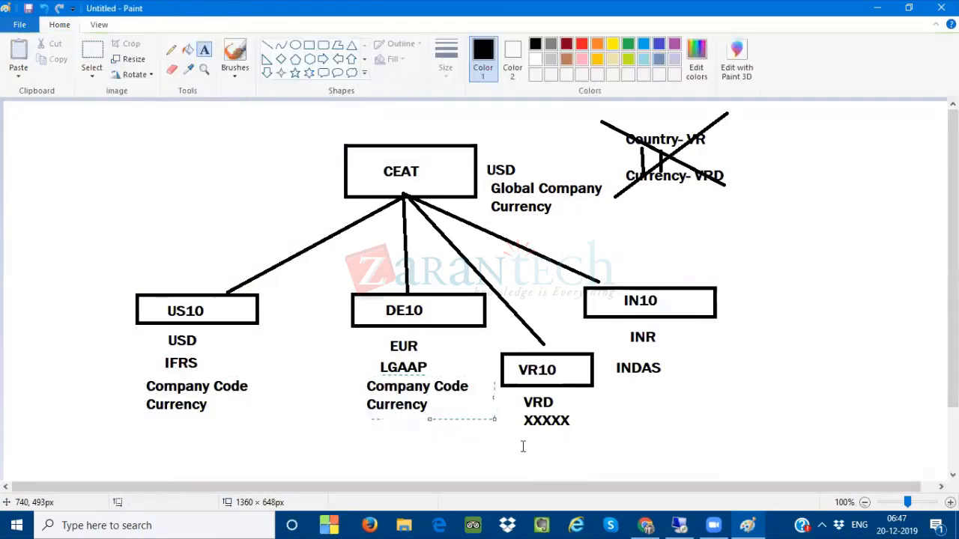
{"action": "left_click", "coordinate": [523, 445]}
{"action": "key", "text": "ctrl+v"}
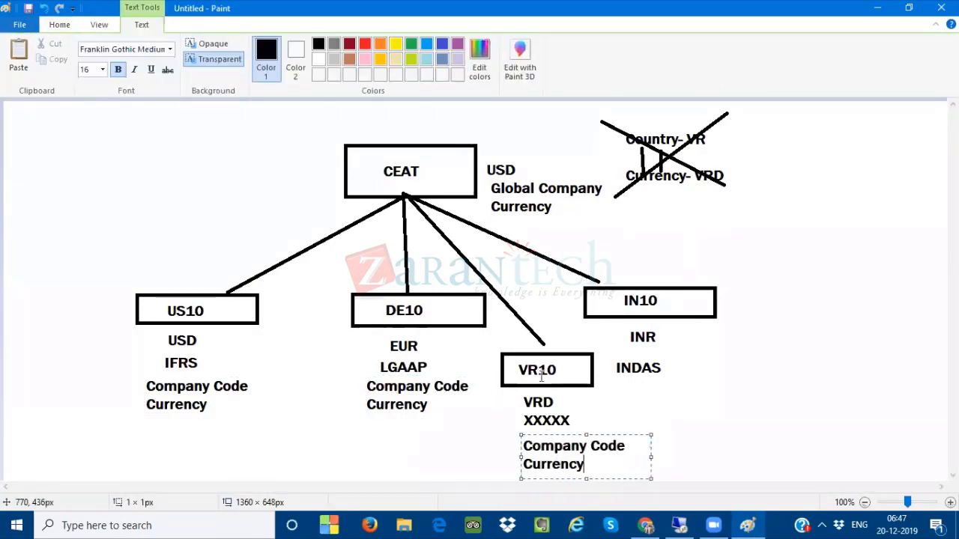
{"action": "left_click", "coordinate": [624, 387]}
{"action": "left_click", "coordinate": [627, 379]}
{"action": "key", "text": "ctrl+v"}
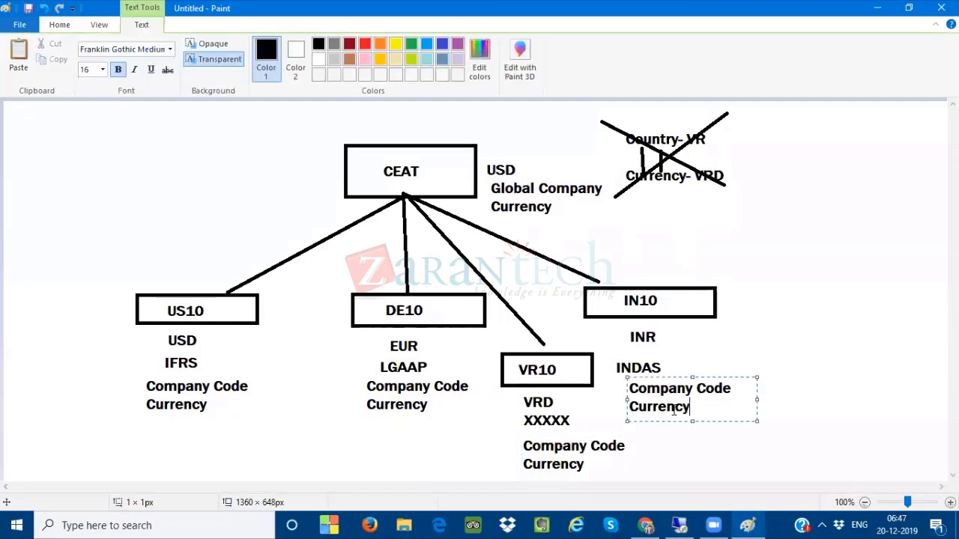
{"action": "left_click", "coordinate": [782, 365]}
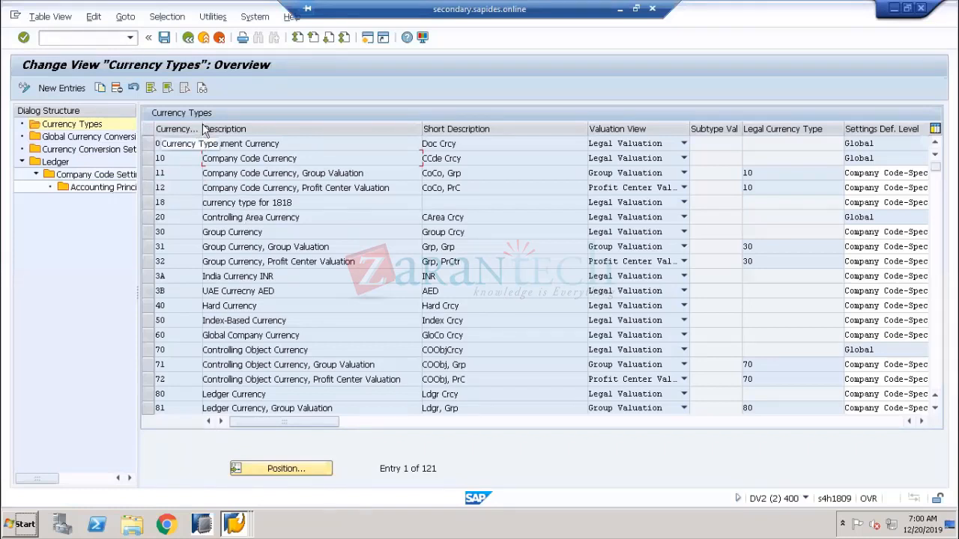
Widen the Currency Type column, then bring the VR01 New Entries details window back
{"action": "left_click_drag", "start_coordinate": [203, 129], "coordinate": [230, 128]}
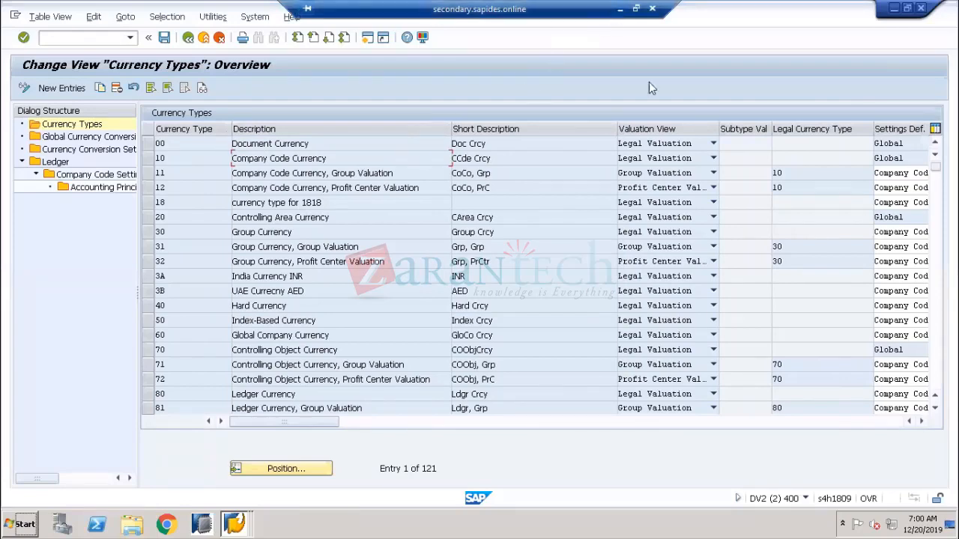
{"action": "left_click", "coordinate": [619, 9]}
{"action": "left_click", "coordinate": [674, 522]}
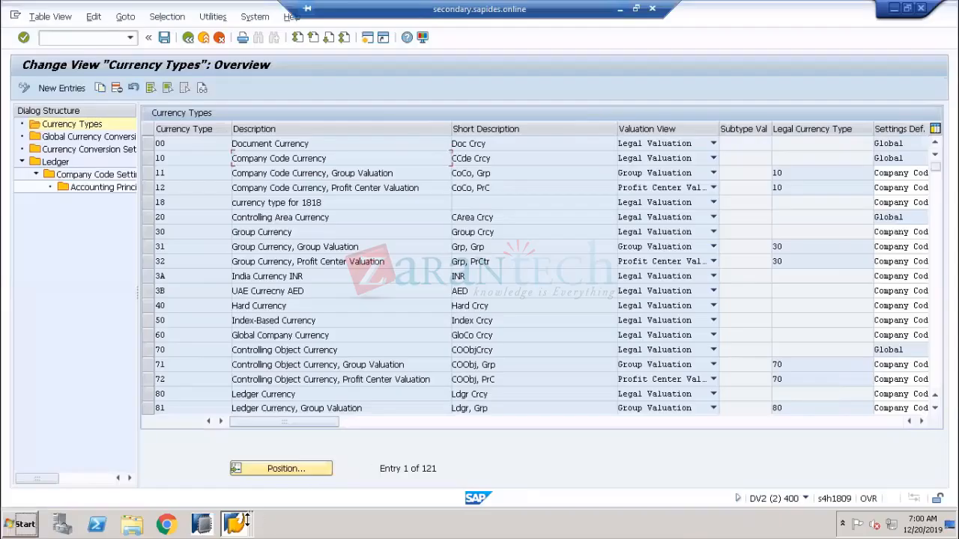
{"action": "left_click", "coordinate": [233, 524]}
{"action": "left_click", "coordinate": [227, 475]}
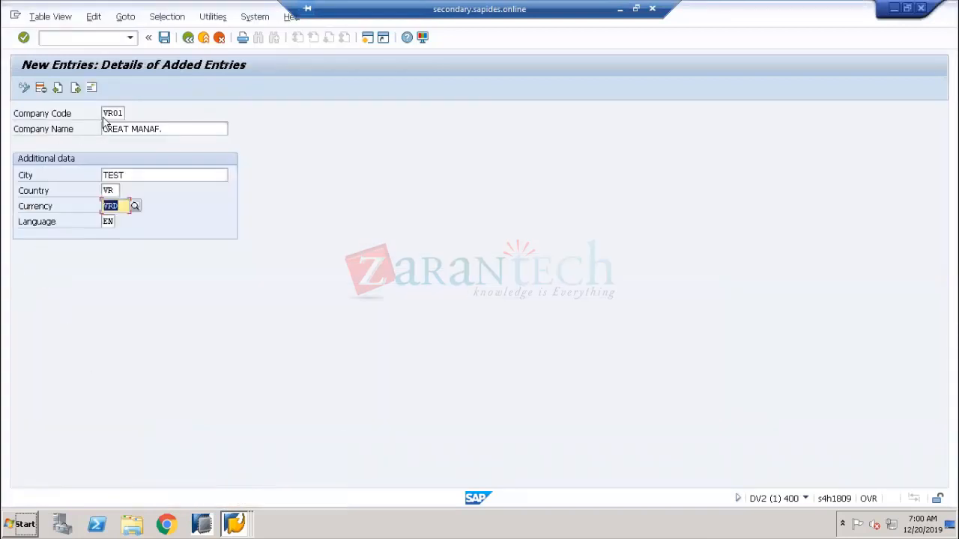
Discard the VR01 entry and start a new entry with company code US01
{"action": "left_click", "coordinate": [224, 43]}
{"action": "left_click", "coordinate": [204, 257]}
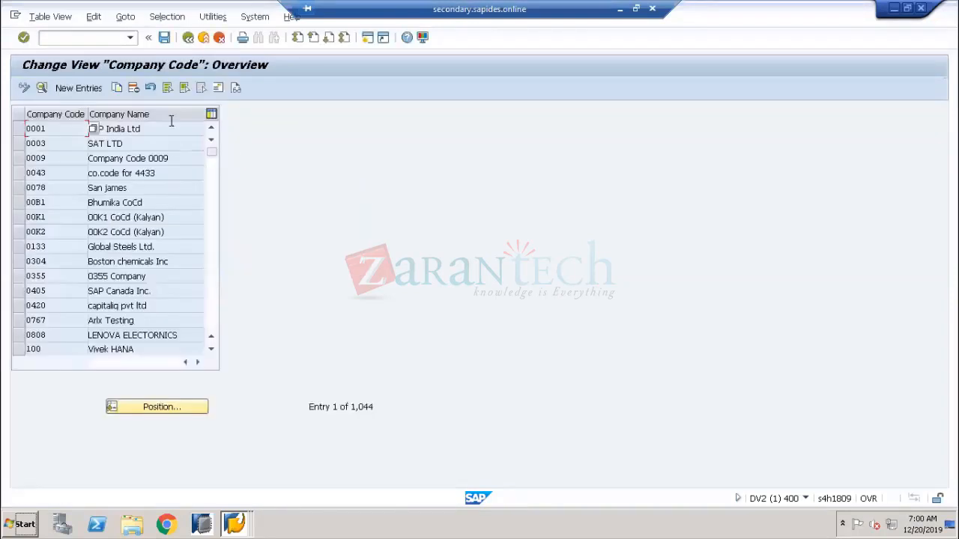
{"action": "left_click", "coordinate": [78, 87]}
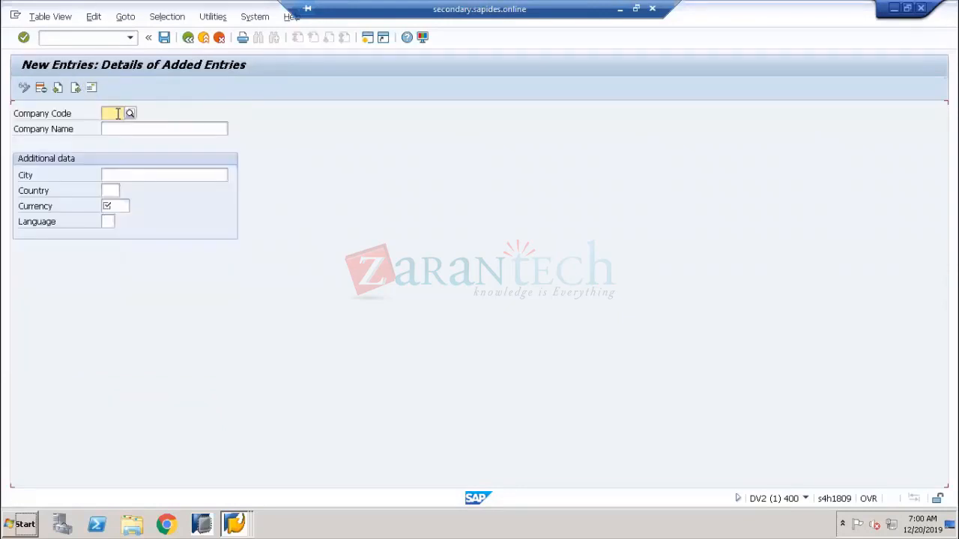
{"action": "type", "text": "US01"}
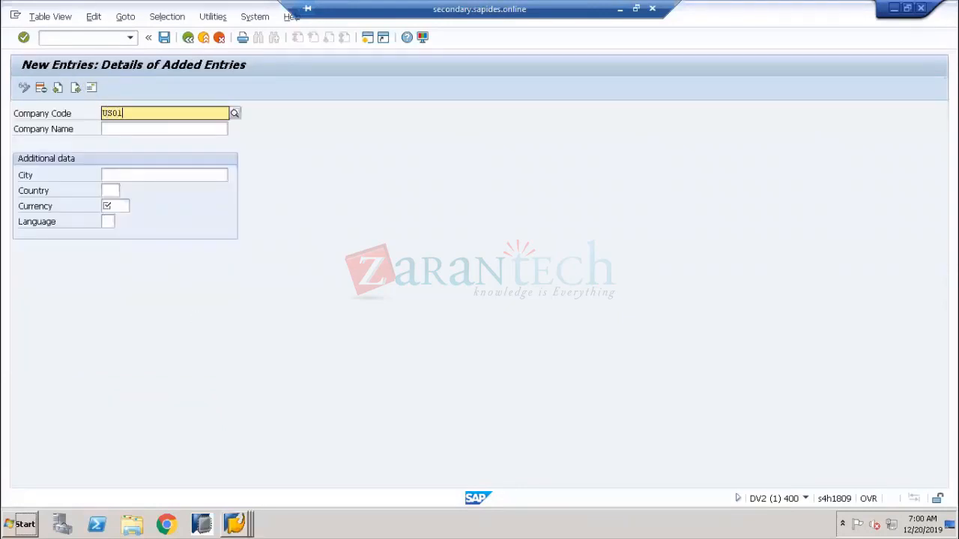
{"action": "key", "text": "Tab"}
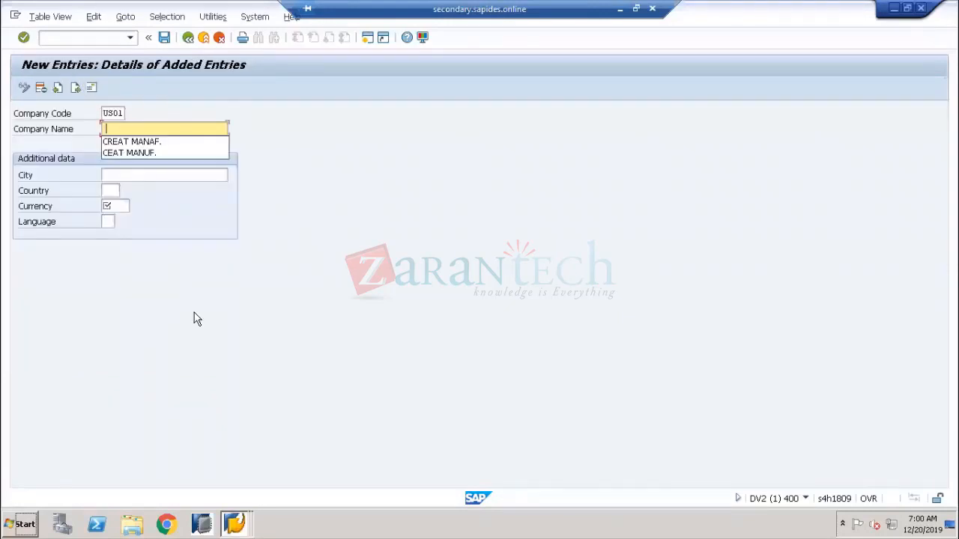
Fill name CREAT MANAF., city NEW YORK, country US, currency USD, language EN and confirm
{"action": "left_click", "coordinate": [148, 144]}
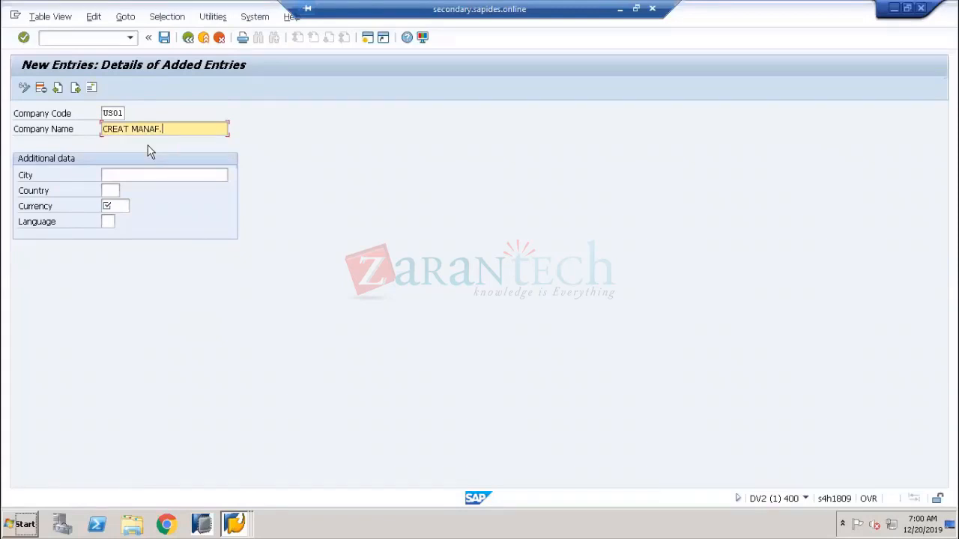
{"action": "left_click", "coordinate": [132, 173]}
{"action": "left_click", "coordinate": [121, 197]}
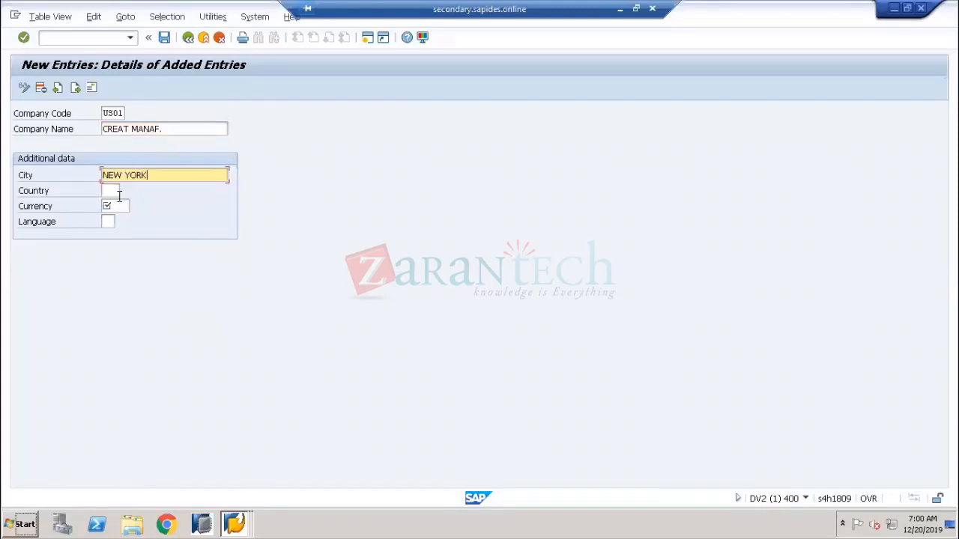
{"action": "left_click", "coordinate": [120, 192]}
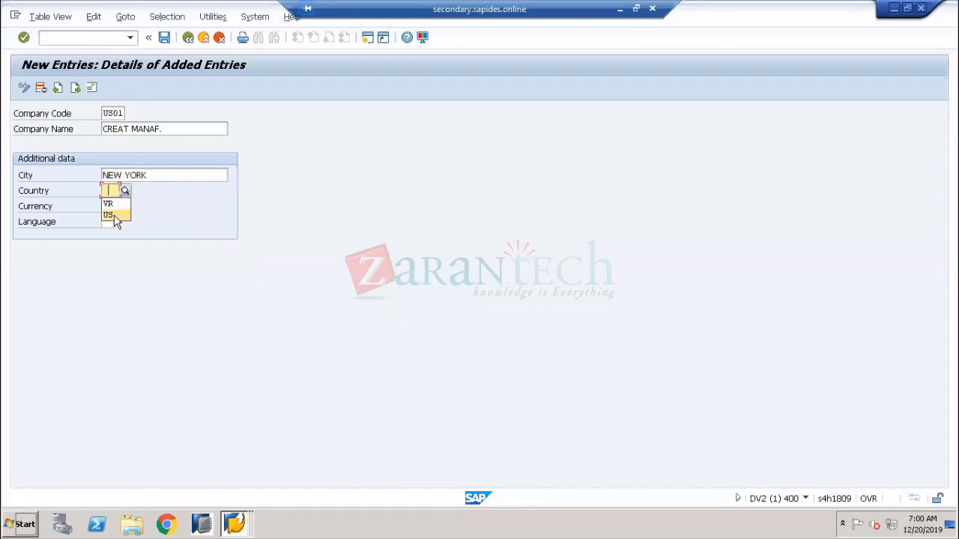
{"action": "left_click", "coordinate": [114, 216]}
{"action": "left_click", "coordinate": [116, 206]}
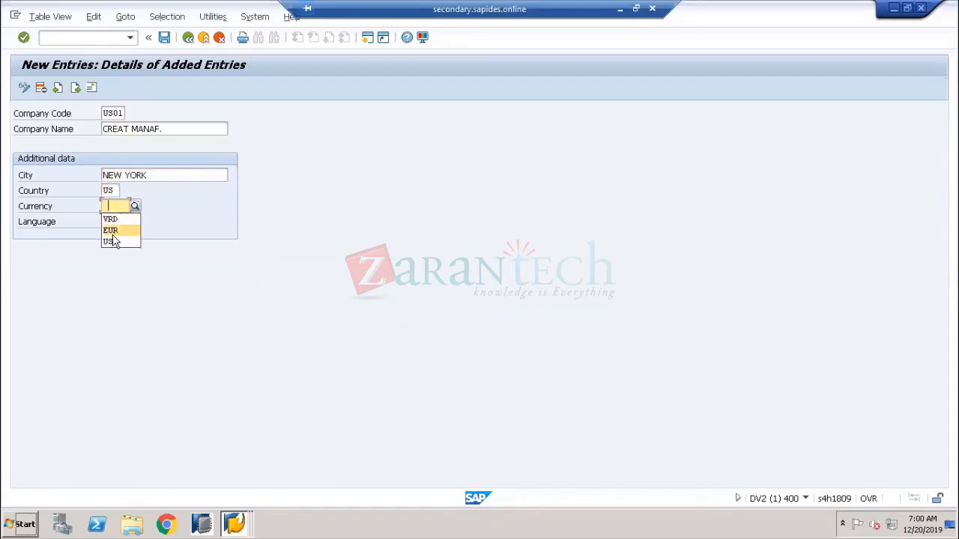
{"action": "left_click", "coordinate": [113, 242]}
{"action": "left_click", "coordinate": [106, 222]}
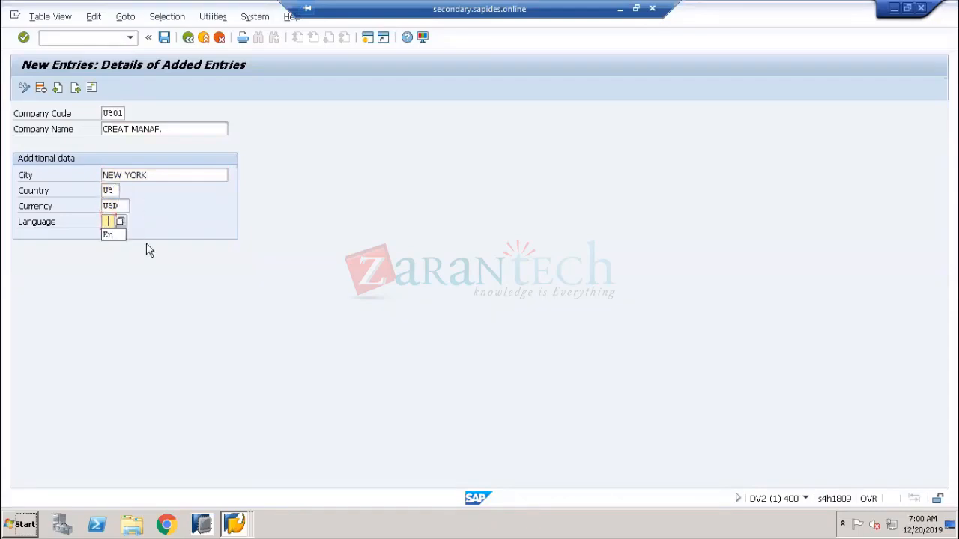
{"action": "left_click", "coordinate": [109, 236]}
{"action": "key", "text": "BackSpace"}
{"action": "key", "text": "Return"}
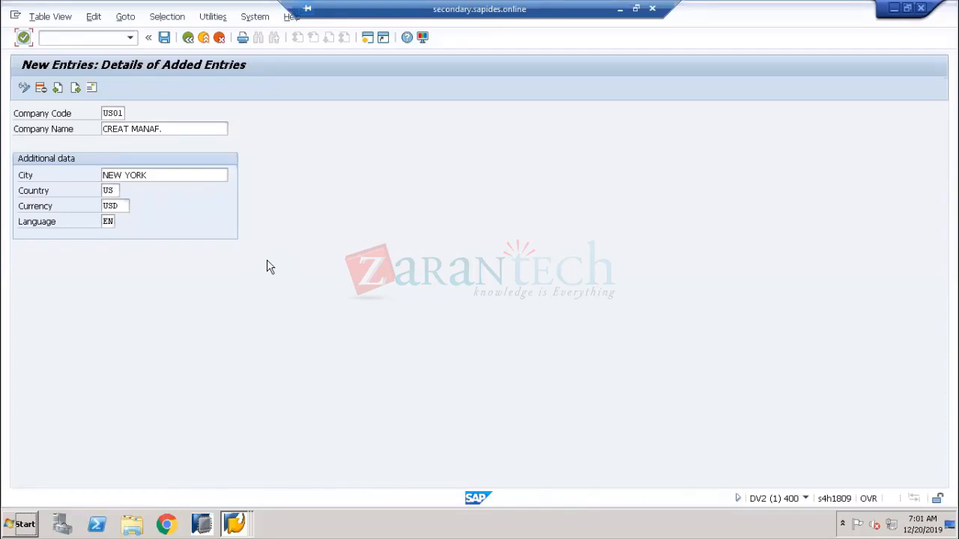
Glance at the company-code diagram in Paint and return to SAP
{"action": "left_click", "coordinate": [41, 117]}
{"action": "left_click", "coordinate": [620, 9]}
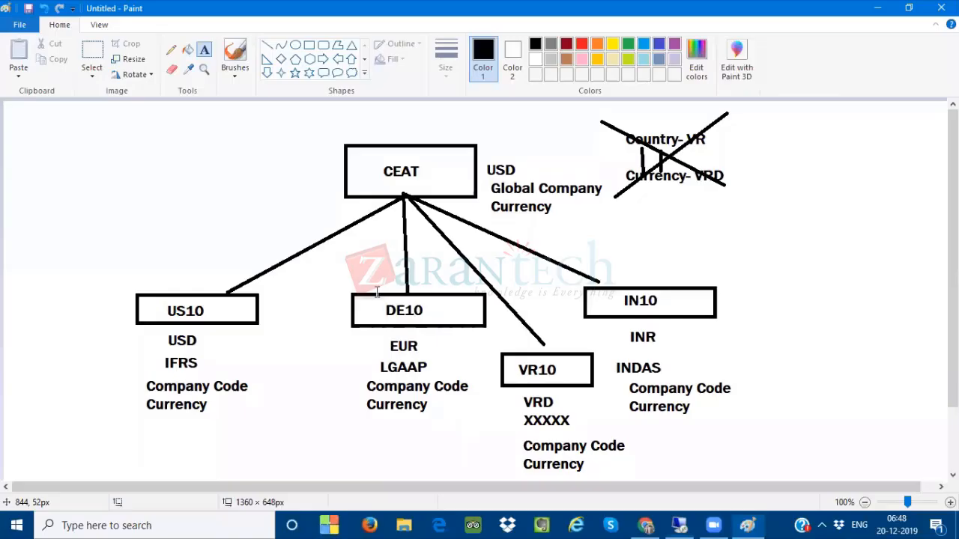
{"action": "key", "text": "alt+Tab"}
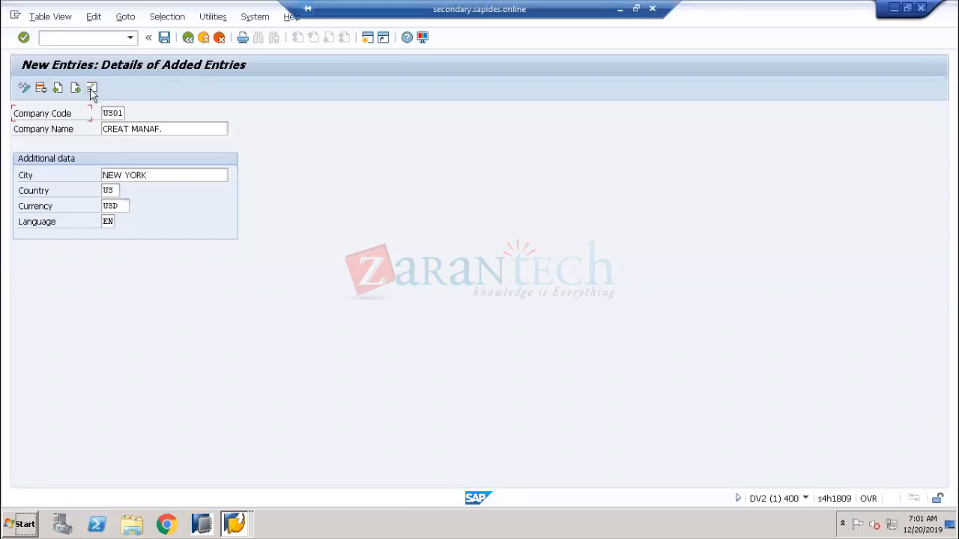
Open the US01 address dialog and set its title to Company
{"action": "left_click", "coordinate": [90, 89]}
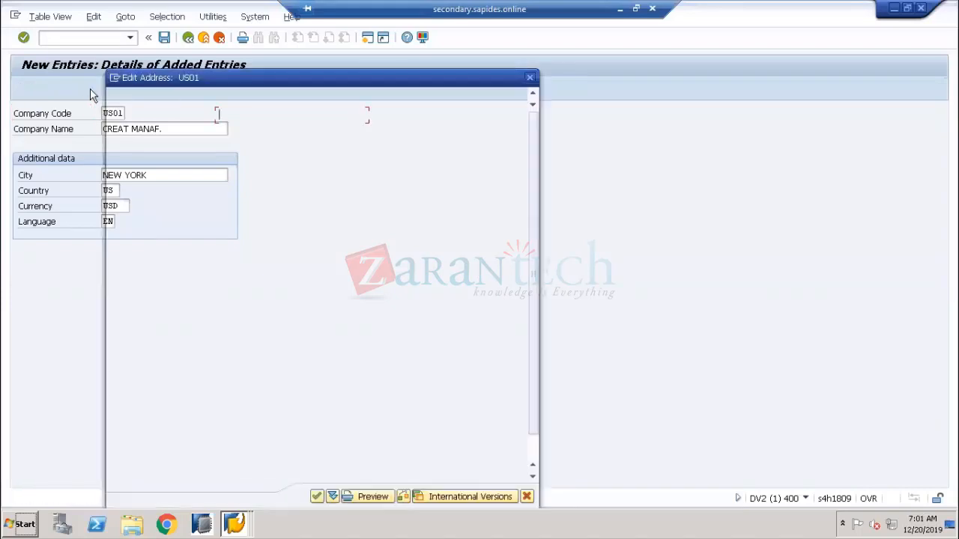
{"action": "left_click_drag", "start_coordinate": [319, 75], "coordinate": [567, 53]}
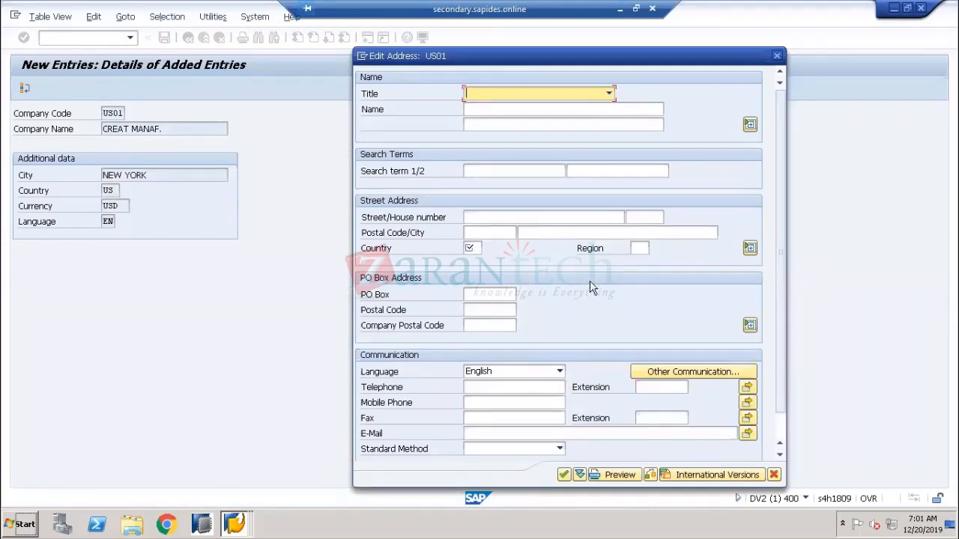
{"action": "left_click", "coordinate": [483, 95]}
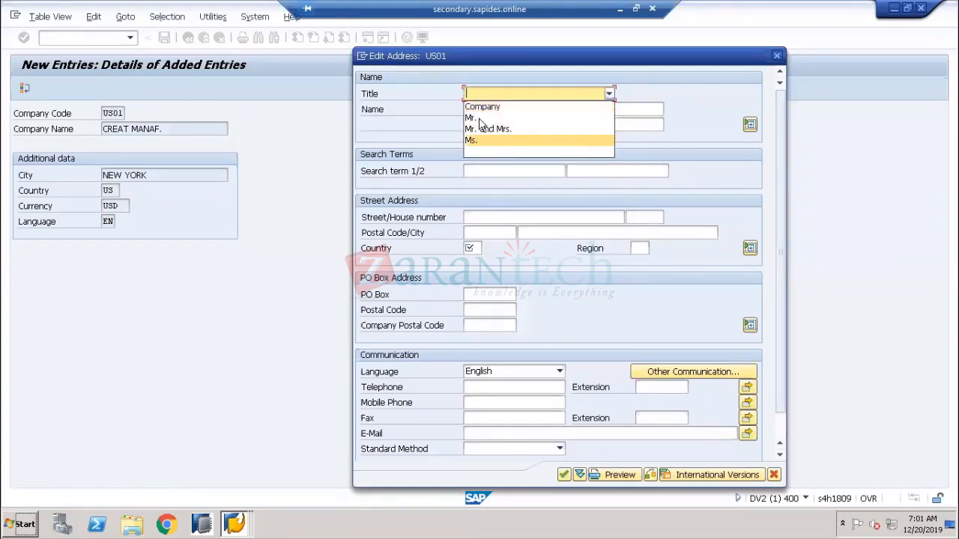
{"action": "left_click", "coordinate": [483, 107]}
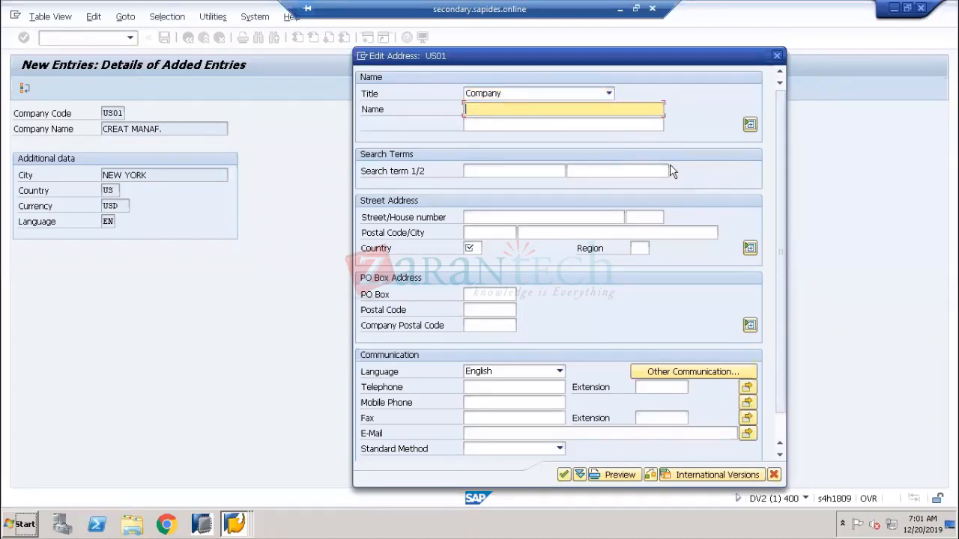
Enter 'Ceat Manuf.' as the company name and move to the search terms
{"action": "type", "text": "Creat Man"}
{"action": "key", "text": "BackSpace"}
{"action": "key", "text": "BackSpace"}
{"action": "key", "text": "BackSpace"}
{"action": "key", "text": "BackSpace"}
{"action": "key", "text": "BackSpace"}
{"action": "key", "text": "BackSpace"}
{"action": "key", "text": "BackSpace"}
{"action": "key", "text": "BackSpace"}
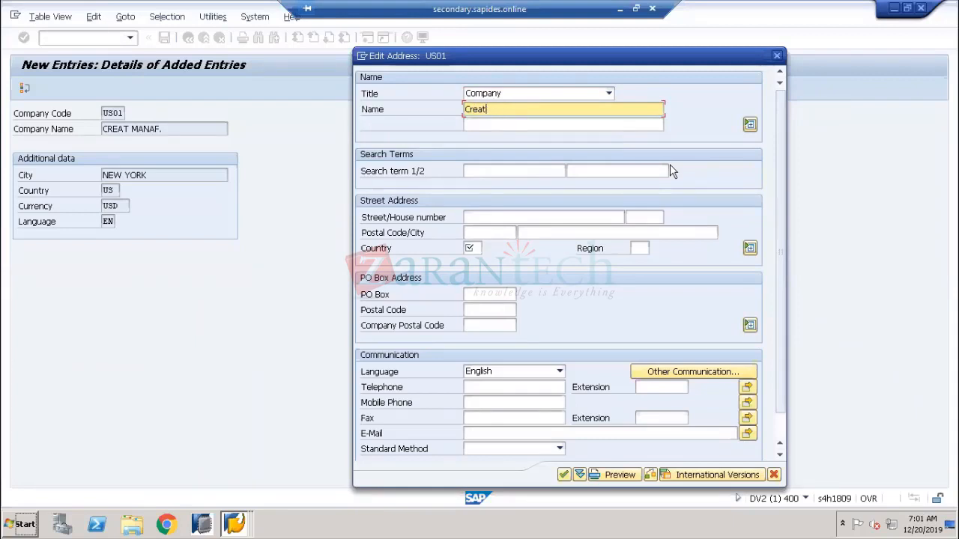
{"action": "type", "text": "eat"}
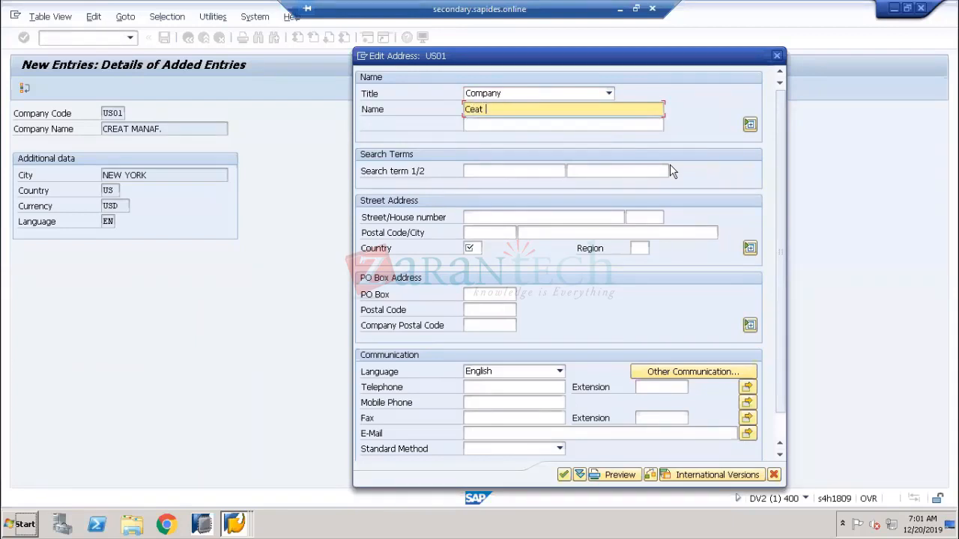
{"action": "type", "text": " Manuf."}
{"action": "key", "text": "Tab"}
{"action": "key", "text": "Tab"}
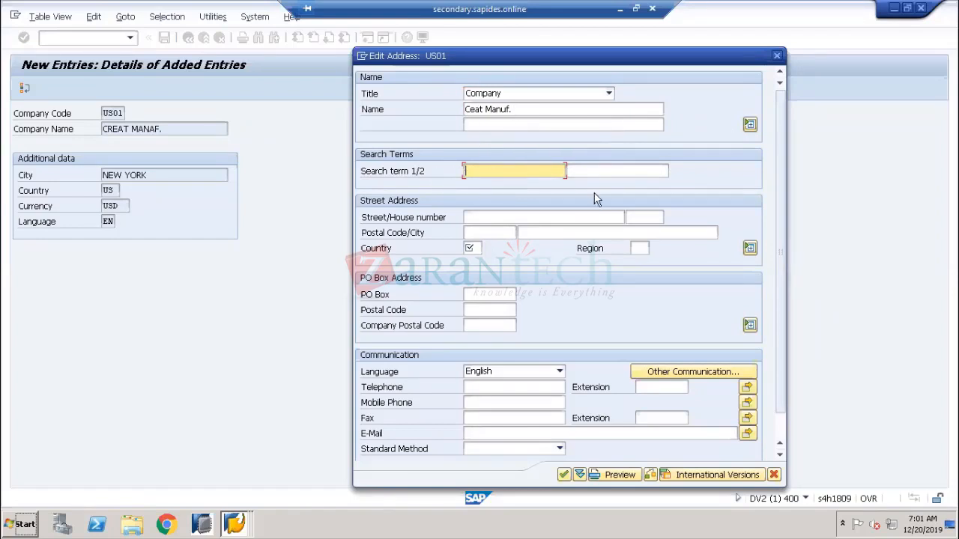
{"action": "left_click", "coordinate": [588, 172]}
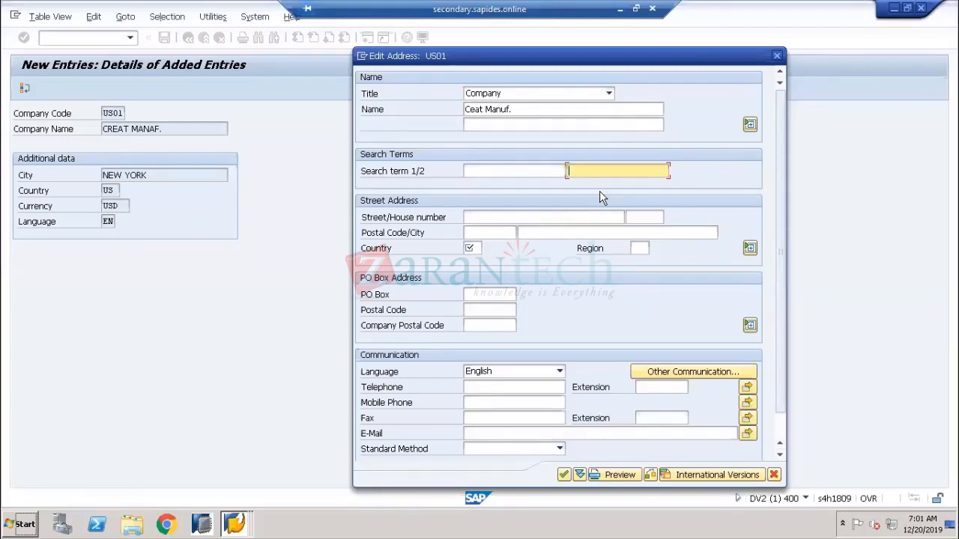
{"action": "left_click", "coordinate": [387, 252]}
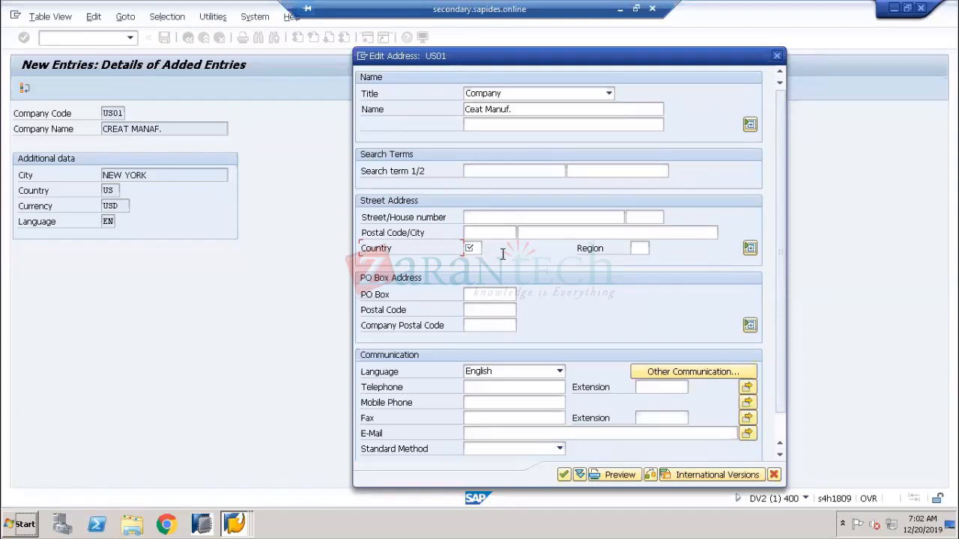
Enter street 'Albert Street' with house number 1234
{"action": "left_click", "coordinate": [489, 298]}
{"action": "left_click", "coordinate": [485, 323]}
{"action": "left_click", "coordinate": [484, 310]}
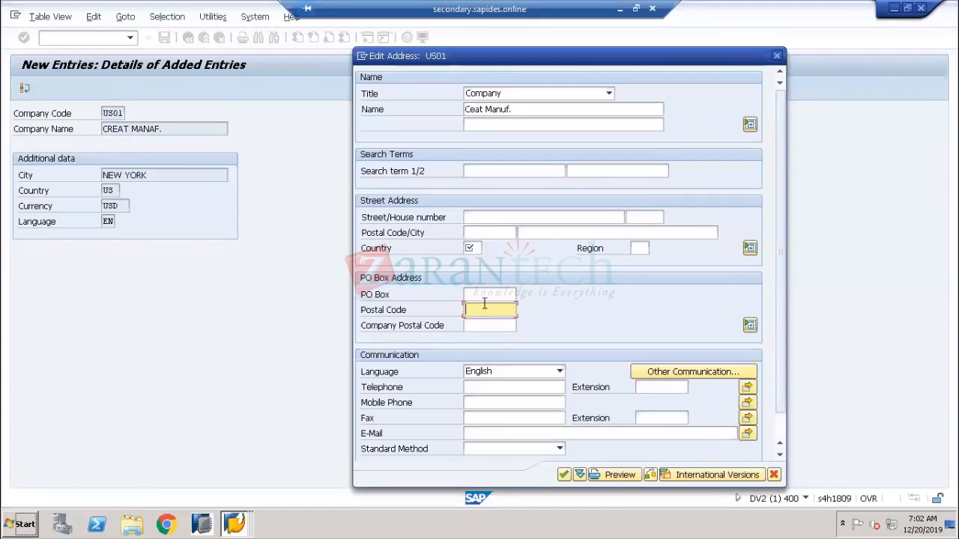
{"action": "left_click", "coordinate": [386, 257]}
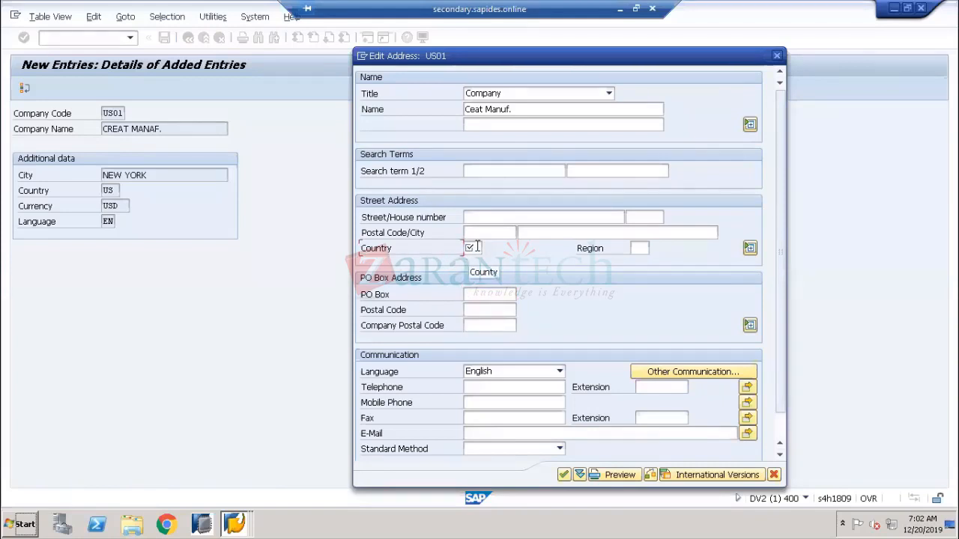
{"action": "left_click", "coordinate": [488, 216]}
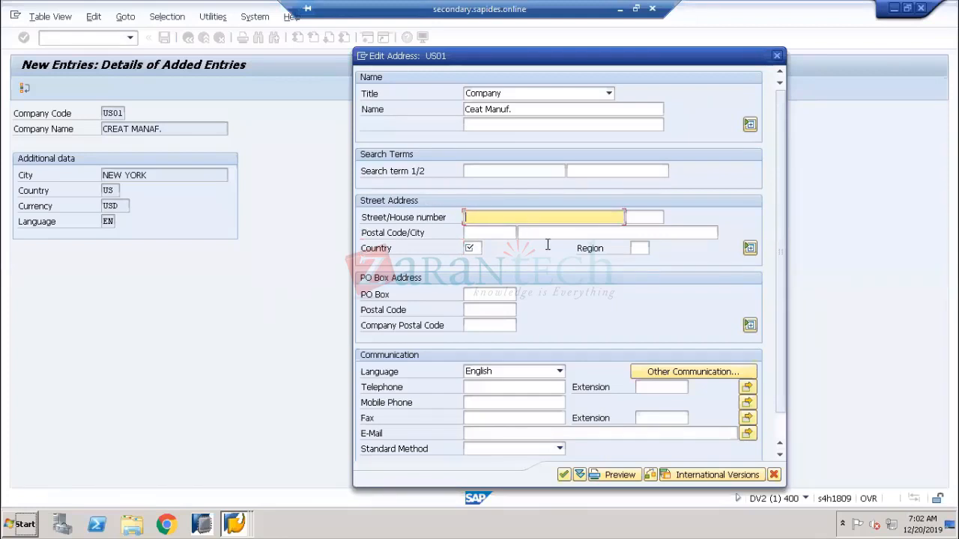
{"action": "type", "text": "Albert Street"}
{"action": "key", "text": "Tab"}
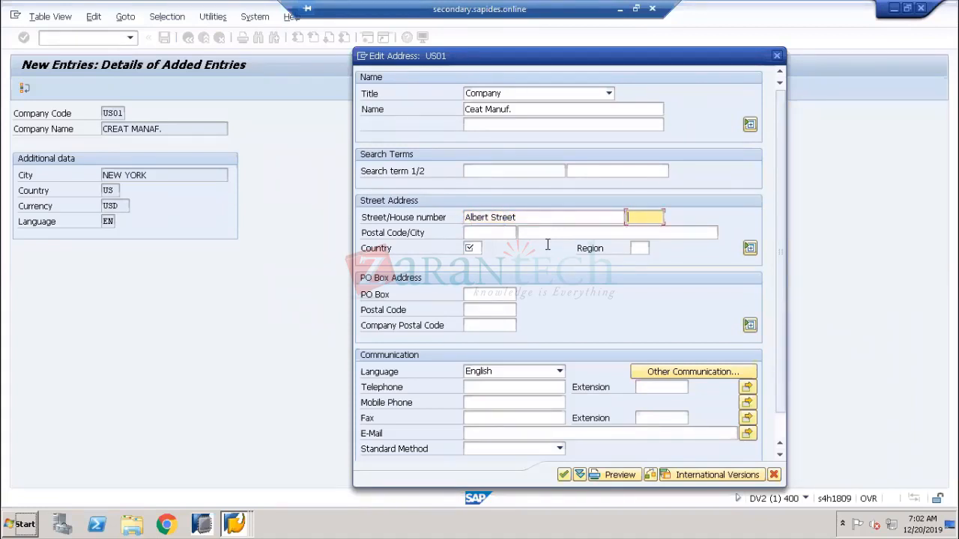
{"action": "type", "text": "1234"}
{"action": "key", "text": "Tab"}
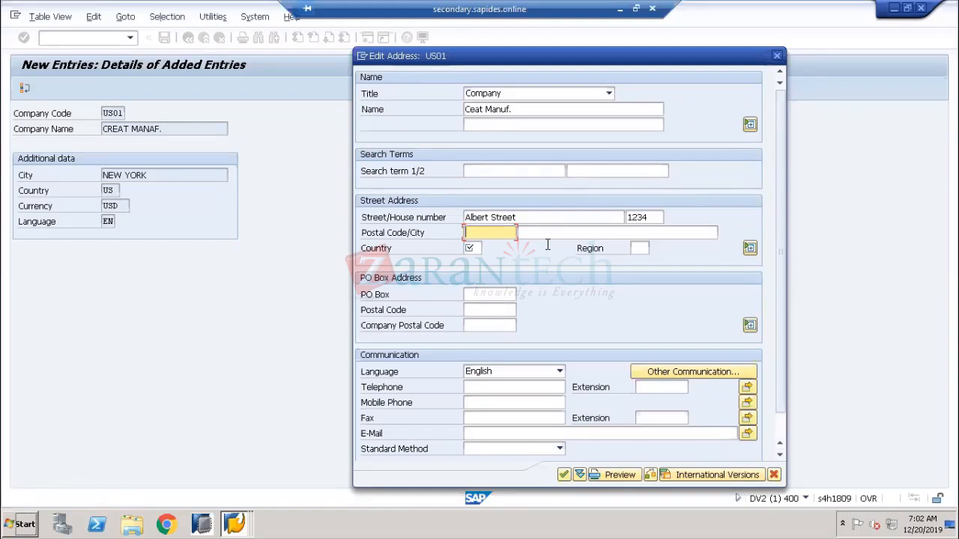
Enter postal code 568972 and city New York
{"action": "type", "text": "56897"}
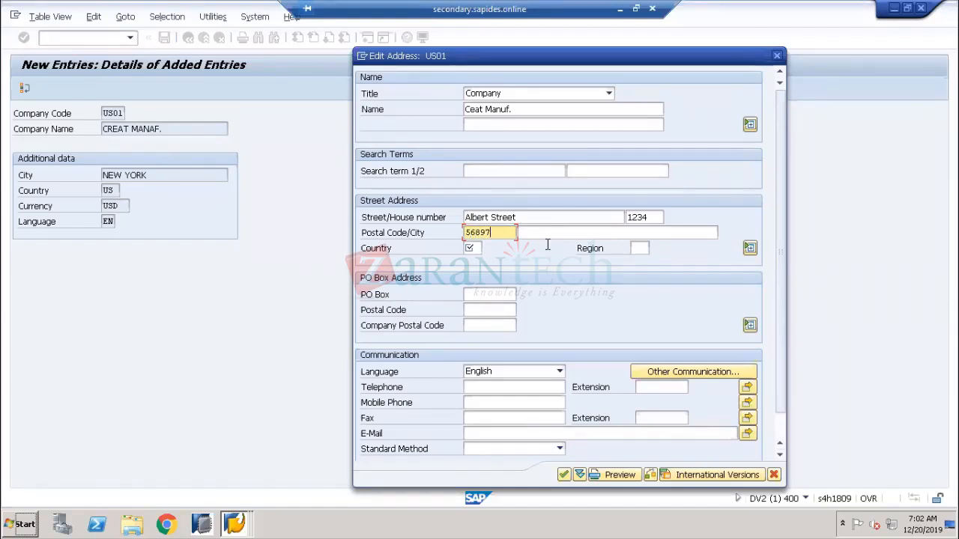
{"action": "type", "text": "2"}
{"action": "key", "text": "Tab"}
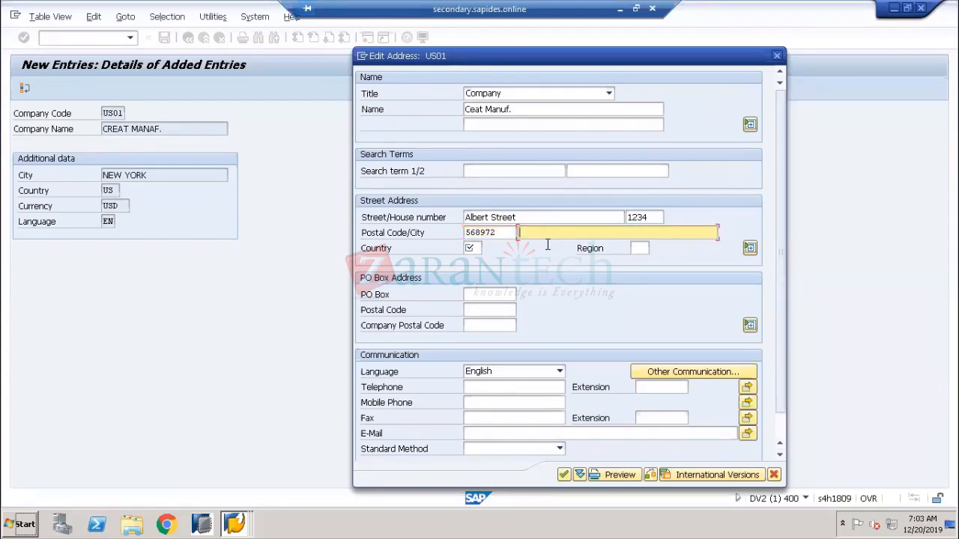
{"action": "type", "text": "New York"}
{"action": "key", "text": "Tab"}
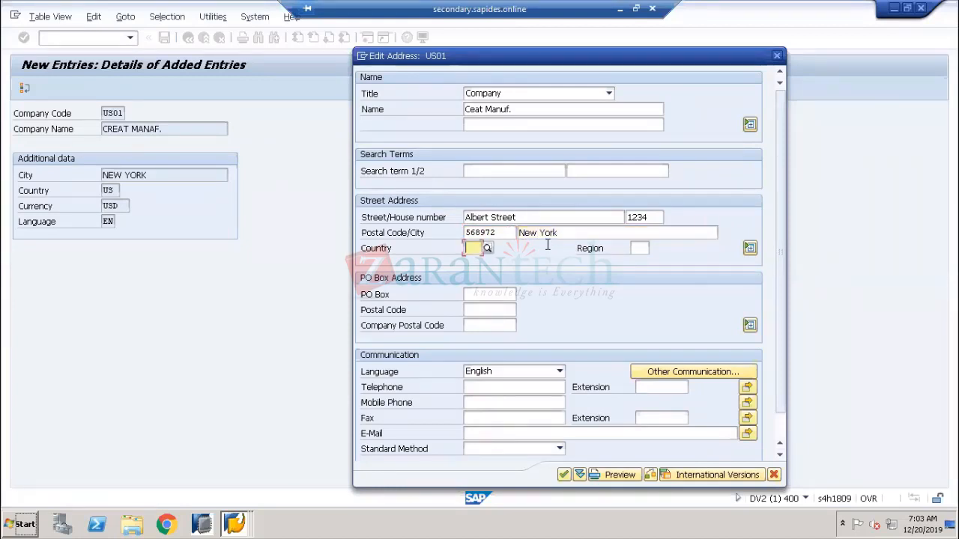
Set country US and choose region NY (New York) from the region list
{"action": "left_click", "coordinate": [471, 249]}
{"action": "type", "text": "US"}
{"action": "key", "text": "Tab"}
{"action": "left_click", "coordinate": [654, 248]}
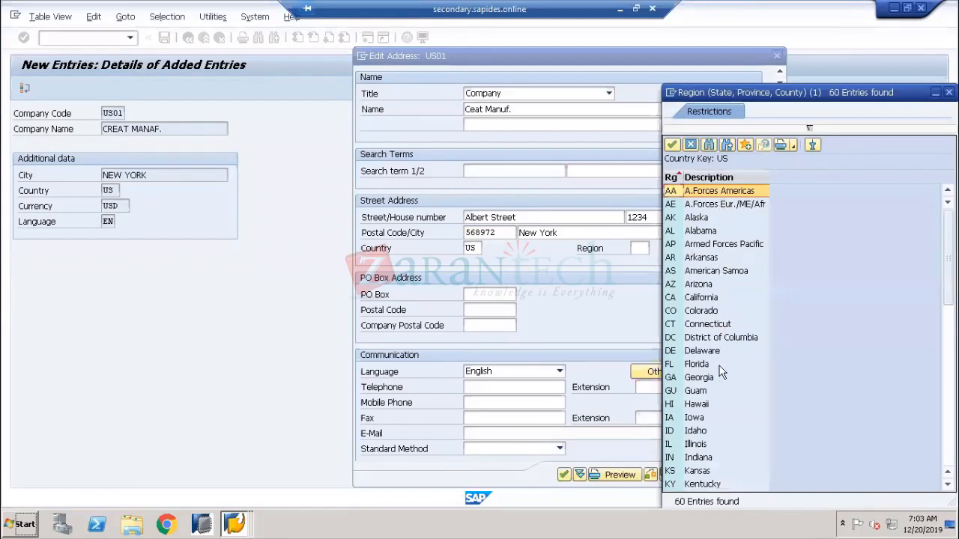
{"action": "scroll", "coordinate": [701, 330], "scroll_direction": "down", "scroll_amount": 8}
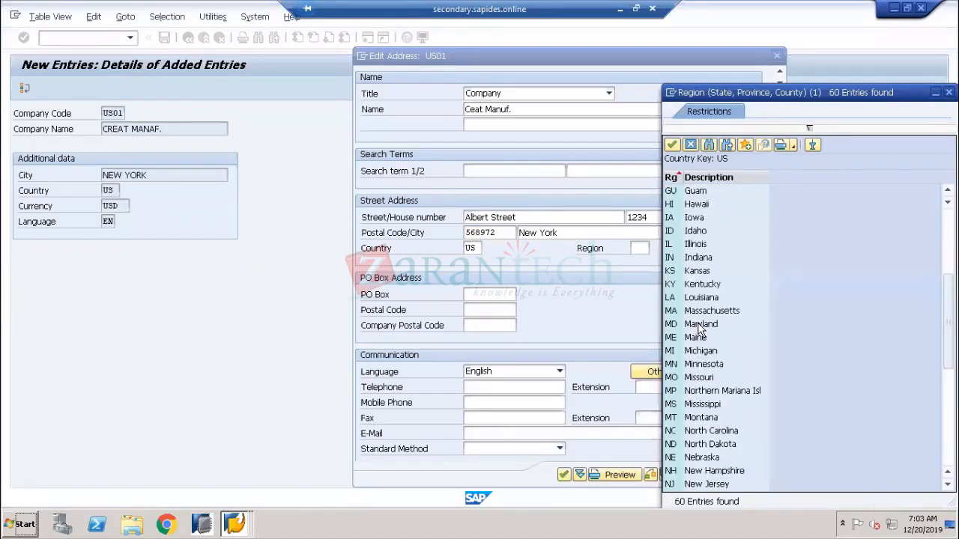
{"action": "scroll", "coordinate": [700, 330], "scroll_direction": "down", "scroll_amount": 4}
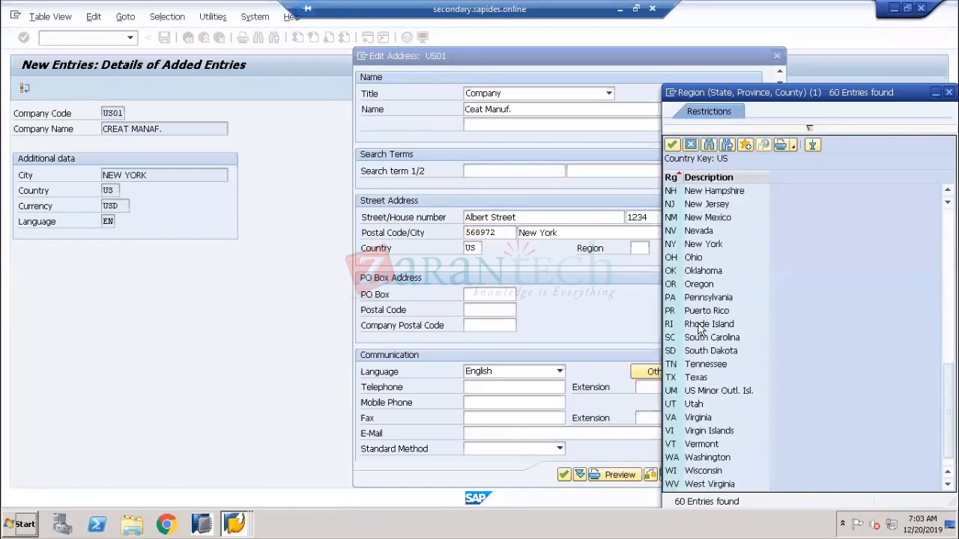
{"action": "left_click", "coordinate": [698, 248]}
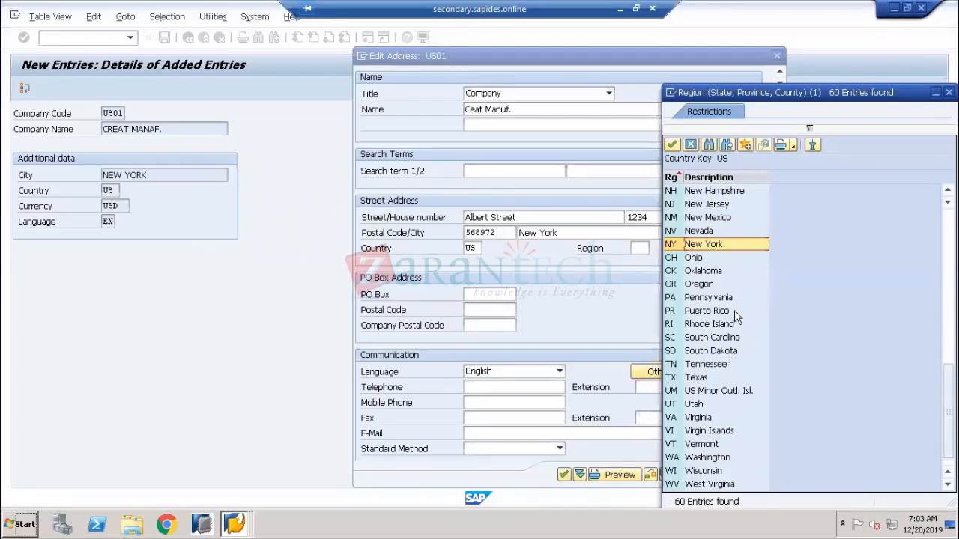
{"action": "double_click", "coordinate": [695, 247]}
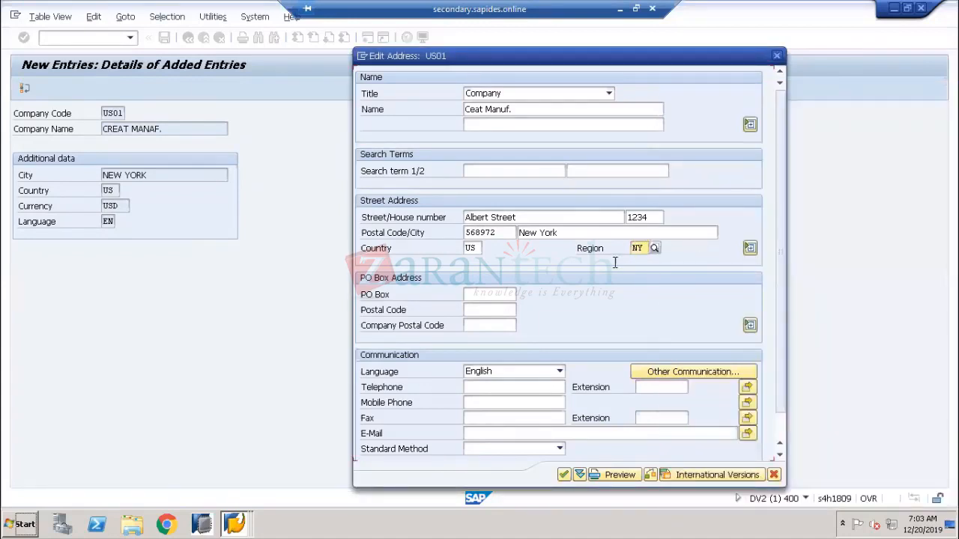
Enter PO Box 1234 and copy postal code 568972 into the PO Box postal code
{"action": "left_click", "coordinate": [477, 294]}
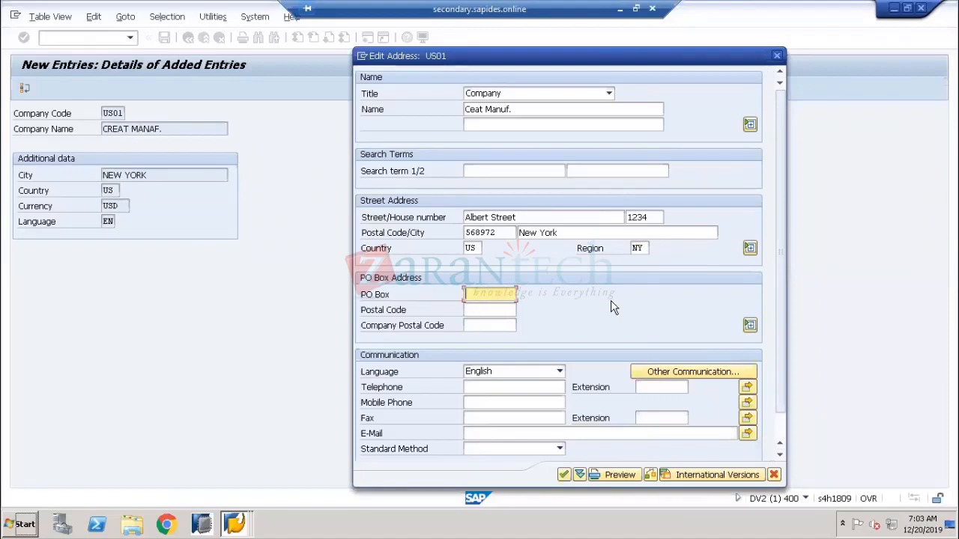
{"action": "type", "text": "1234"}
{"action": "left_click_drag", "start_coordinate": [502, 236], "coordinate": [444, 236]}
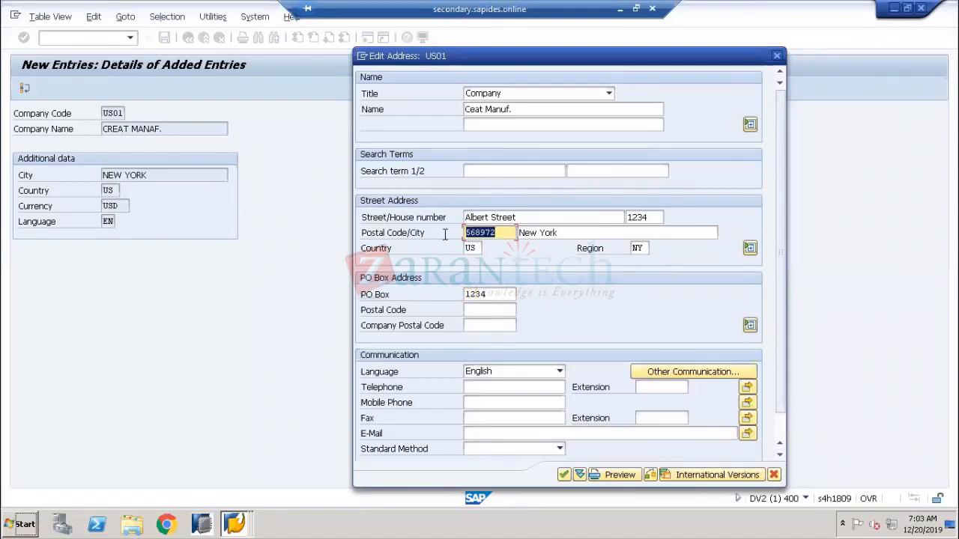
{"action": "key", "text": "ctrl+c"}
{"action": "left_click", "coordinate": [475, 309]}
{"action": "key", "text": "ctrl+v"}
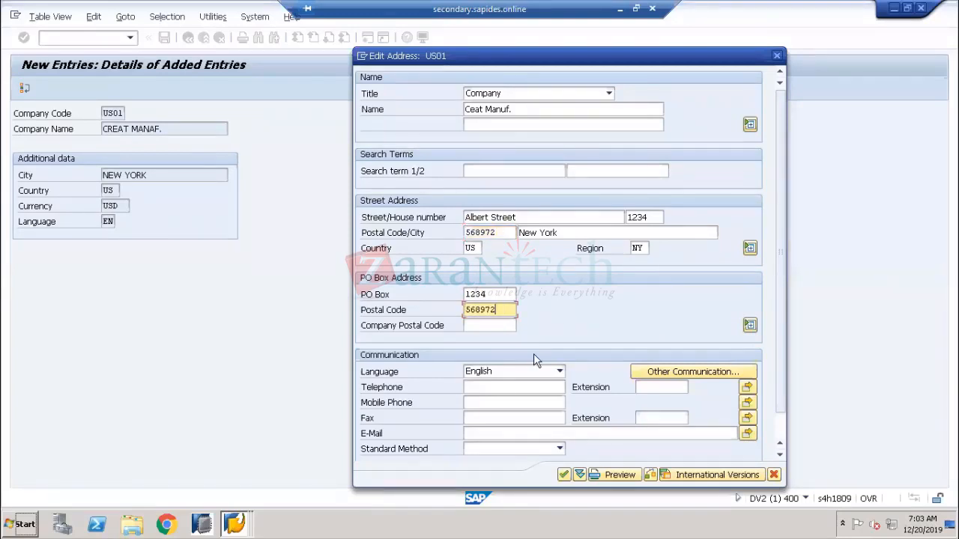
{"action": "left_click", "coordinate": [389, 388]}
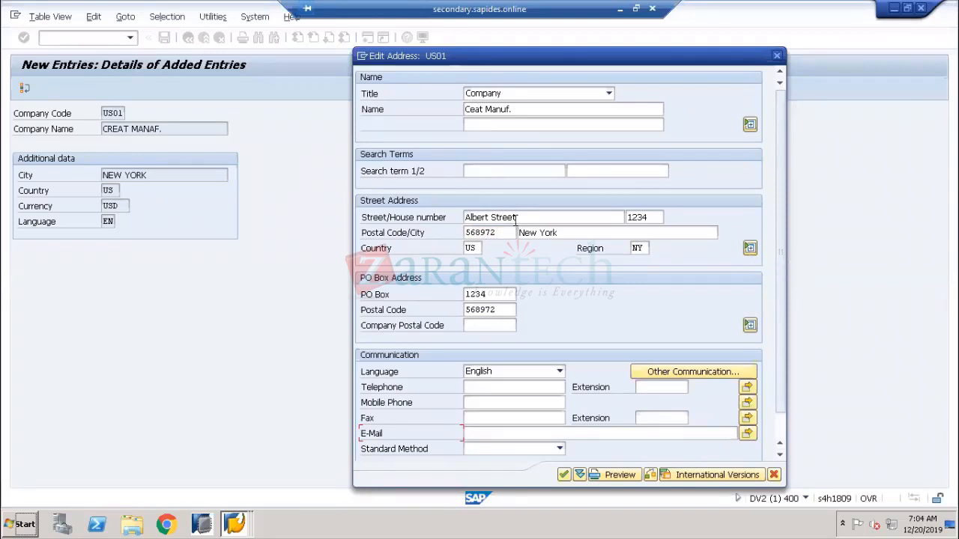
{"action": "left_click", "coordinate": [750, 249]}
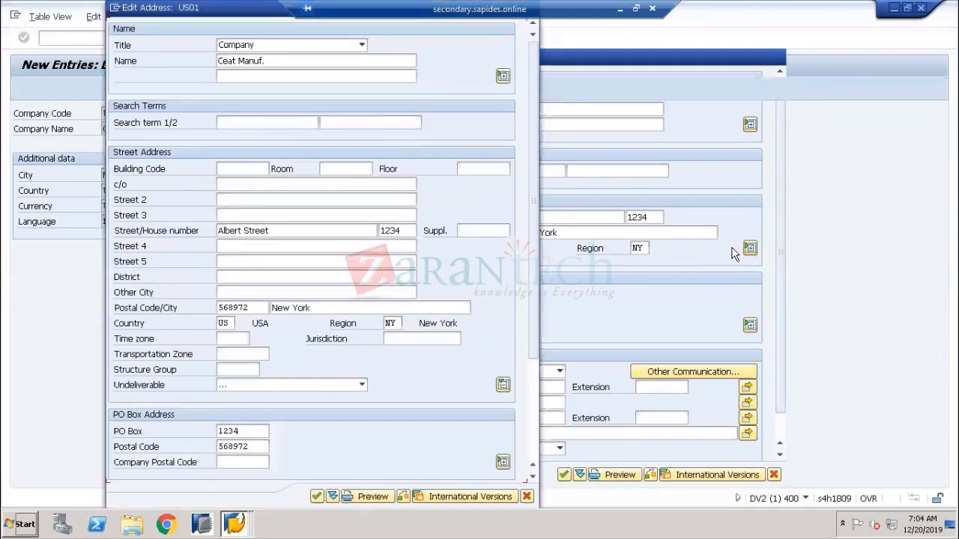
{"action": "left_click", "coordinate": [291, 185]}
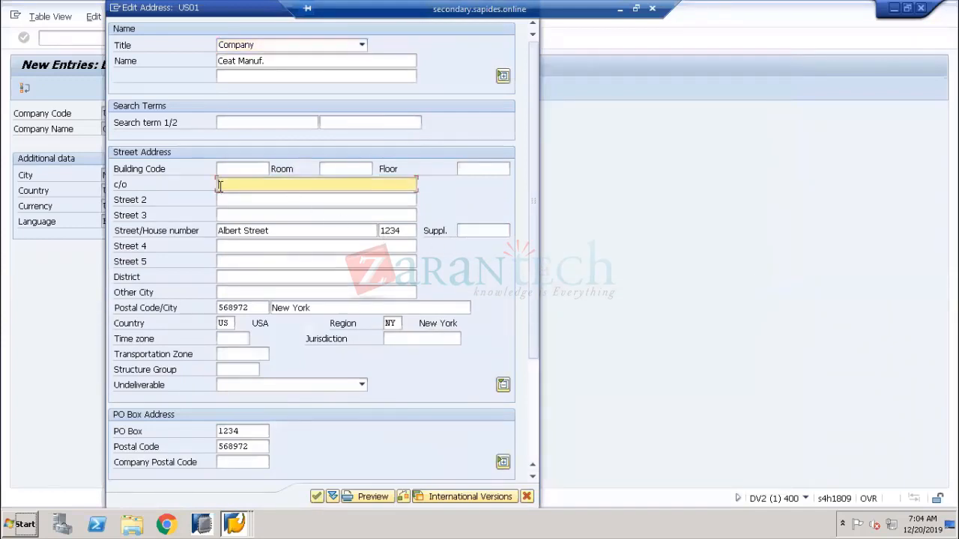
{"action": "left_click", "coordinate": [239, 200]}
{"action": "left_click", "coordinate": [240, 214]}
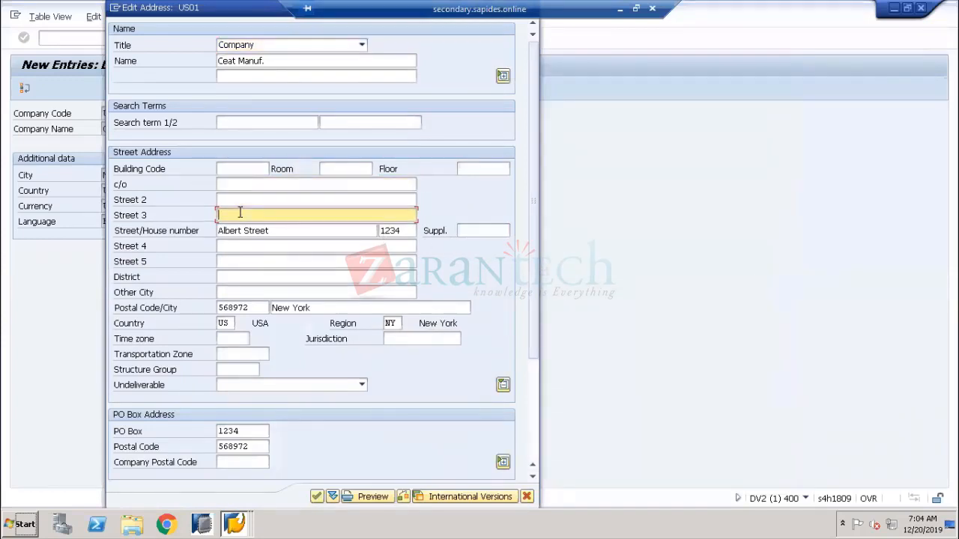
{"action": "left_click", "coordinate": [238, 246]}
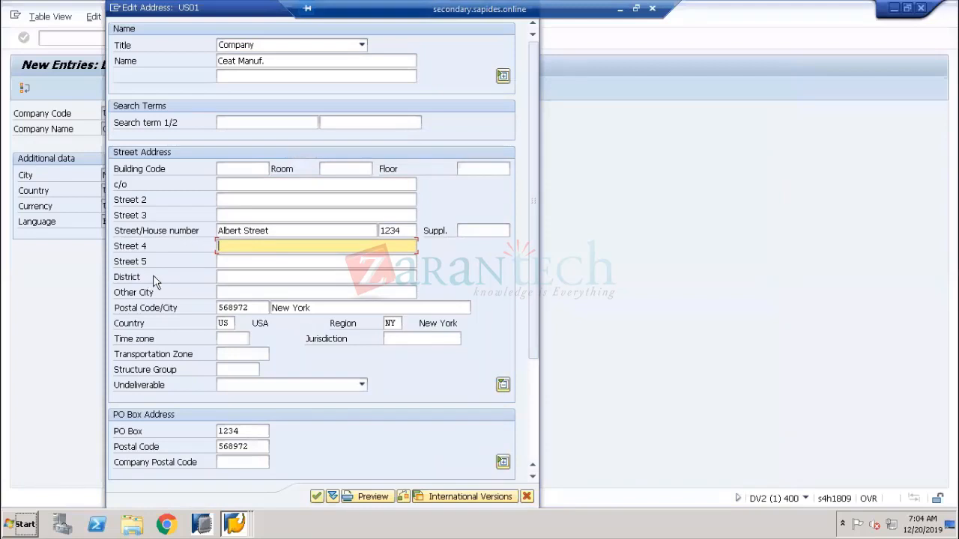
{"action": "left_click", "coordinate": [237, 292]}
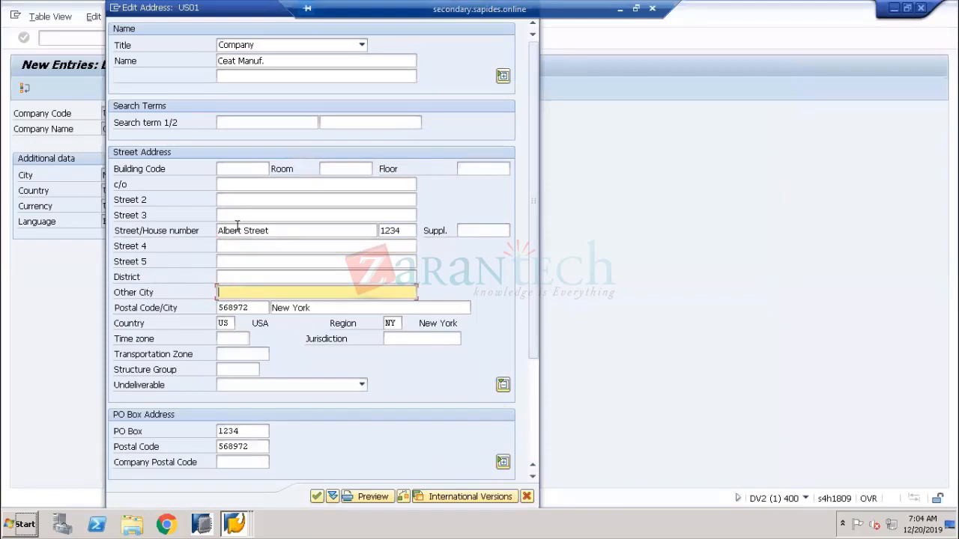
{"action": "left_click", "coordinate": [338, 169]}
{"action": "left_click", "coordinate": [468, 169]}
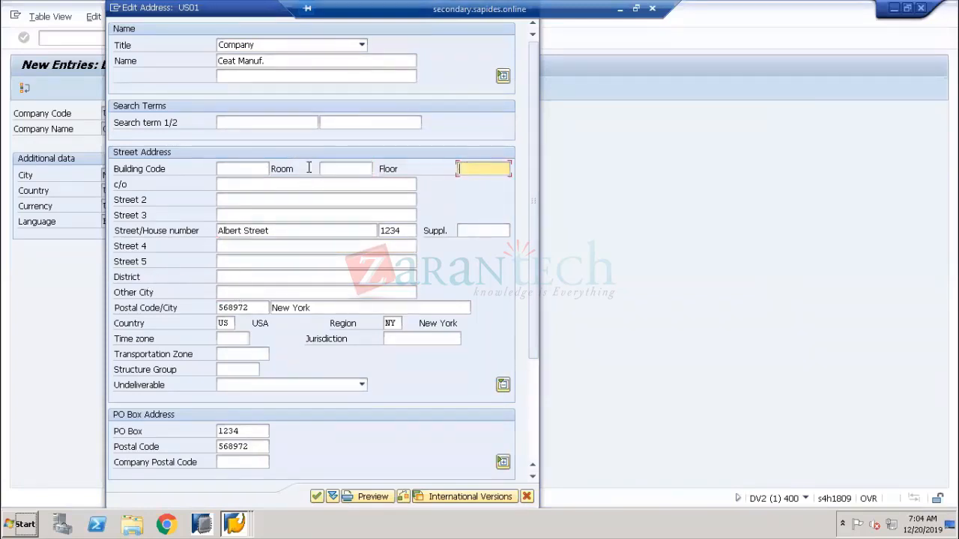
{"action": "left_click", "coordinate": [229, 170]}
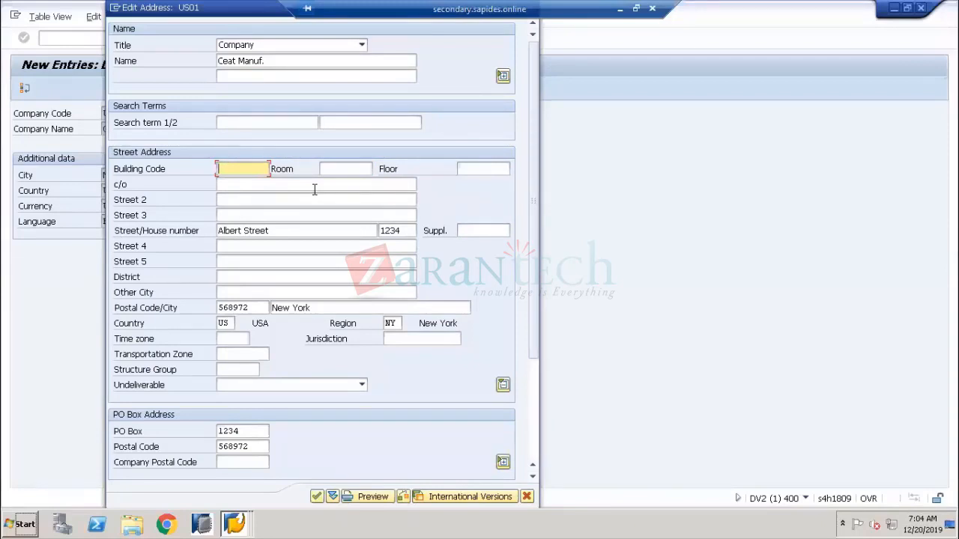
{"action": "left_click", "coordinate": [504, 386]}
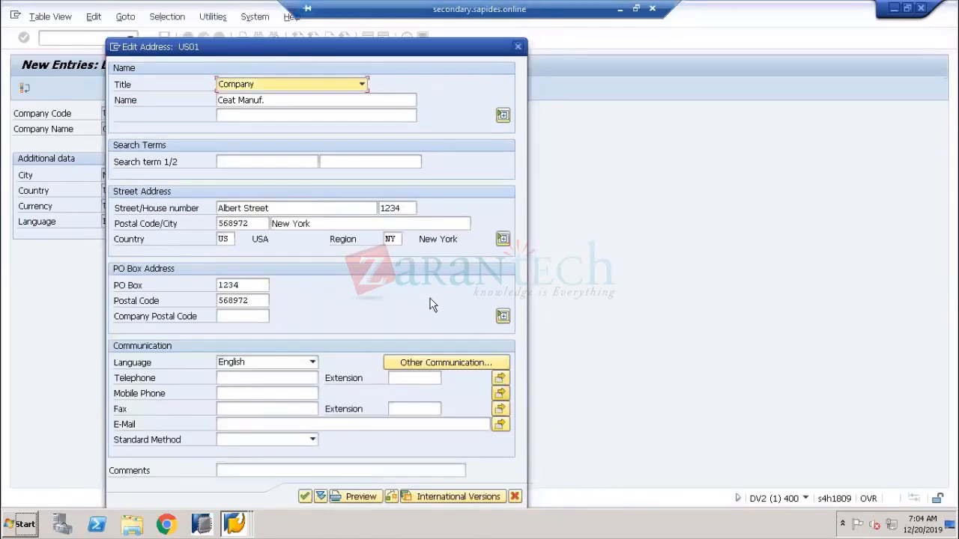
{"action": "left_click", "coordinate": [503, 116]}
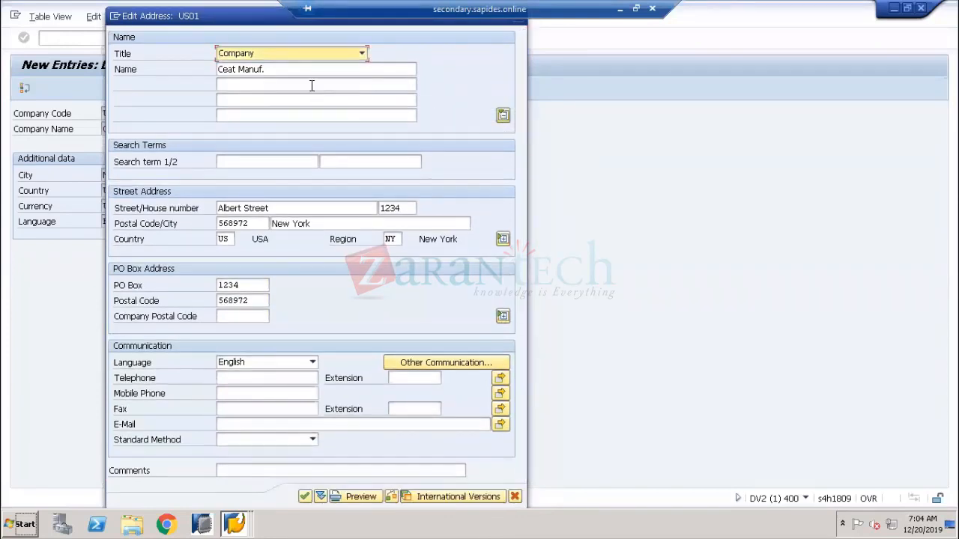
{"action": "left_click", "coordinate": [305, 100]}
{"action": "left_click", "coordinate": [302, 116]}
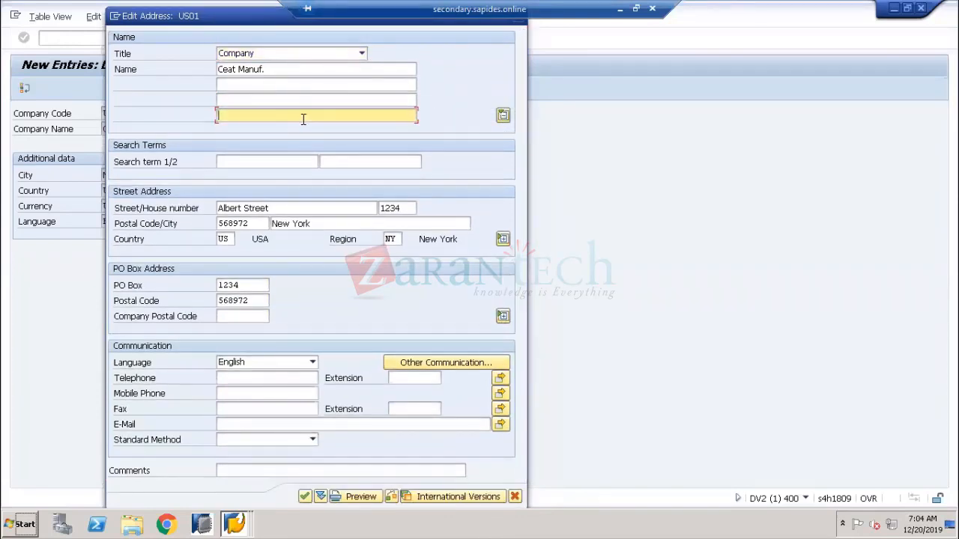
{"action": "left_click", "coordinate": [503, 118]}
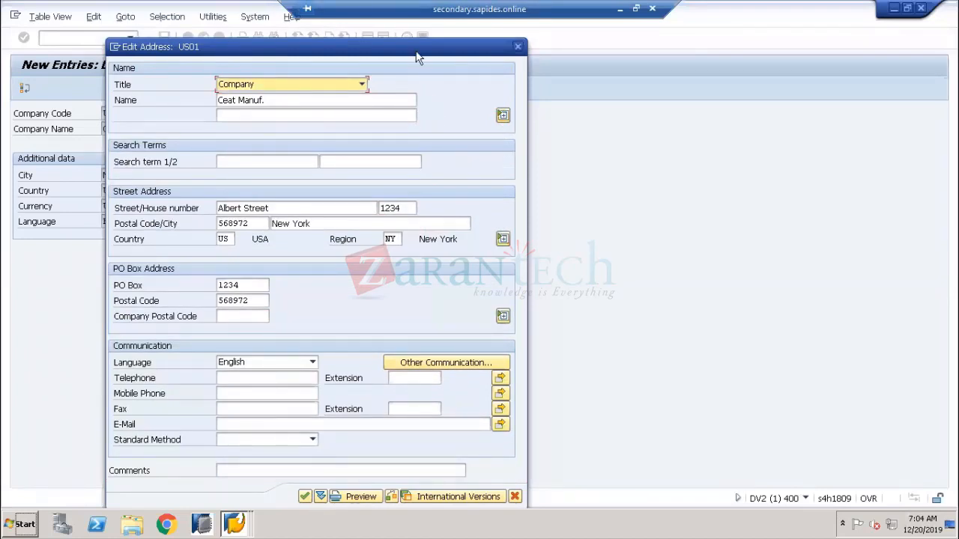
{"action": "left_click_drag", "start_coordinate": [417, 53], "coordinate": [743, 33]}
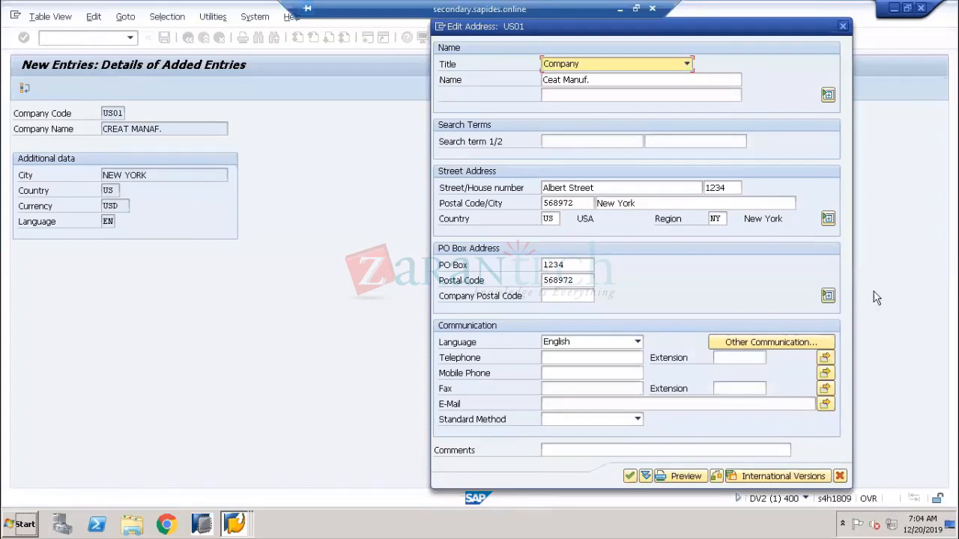
Read the 568972 postal-code length error and its AM736 explanation, then close and acknowledge it
{"action": "left_click", "coordinate": [738, 478]}
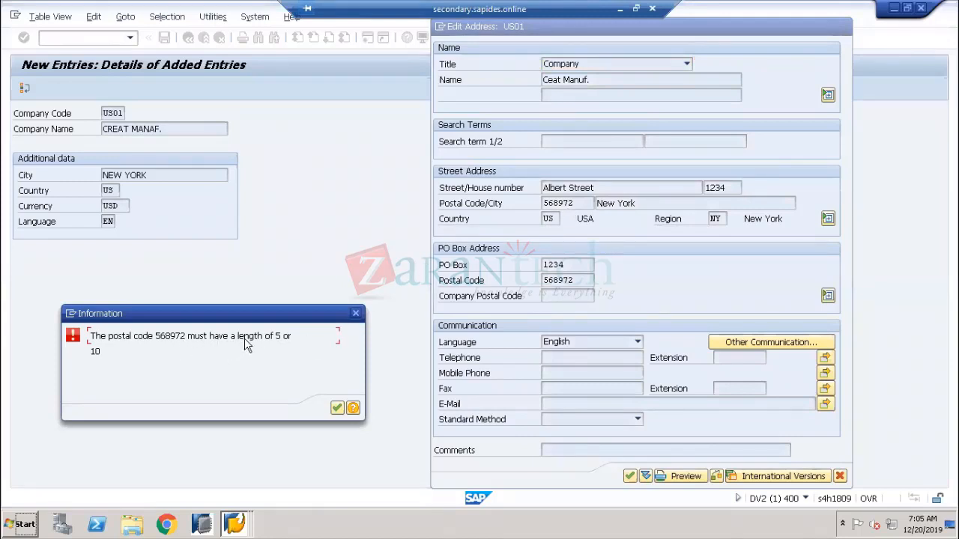
{"action": "left_click_drag", "start_coordinate": [274, 339], "coordinate": [294, 338]}
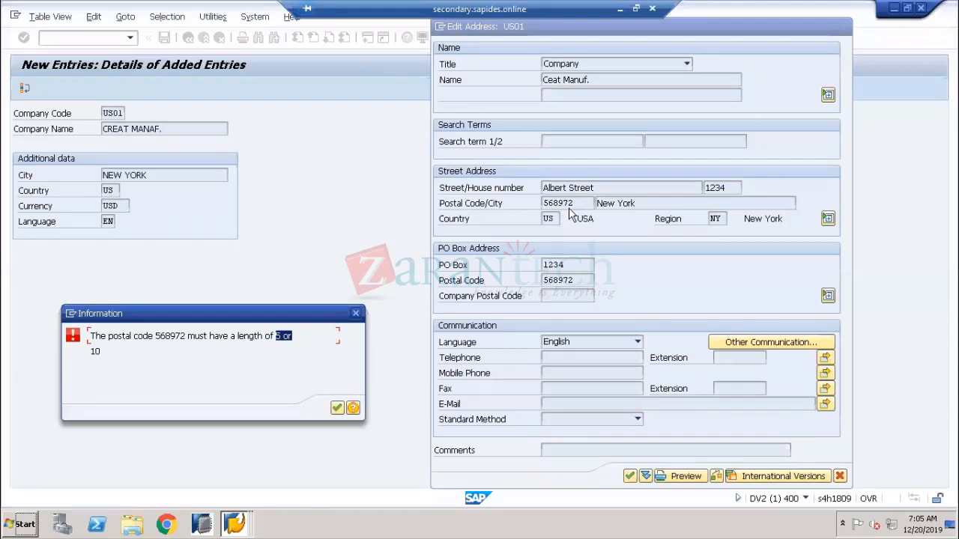
{"action": "left_click", "coordinate": [214, 350]}
{"action": "left_click_drag", "start_coordinate": [148, 335], "coordinate": [228, 335]}
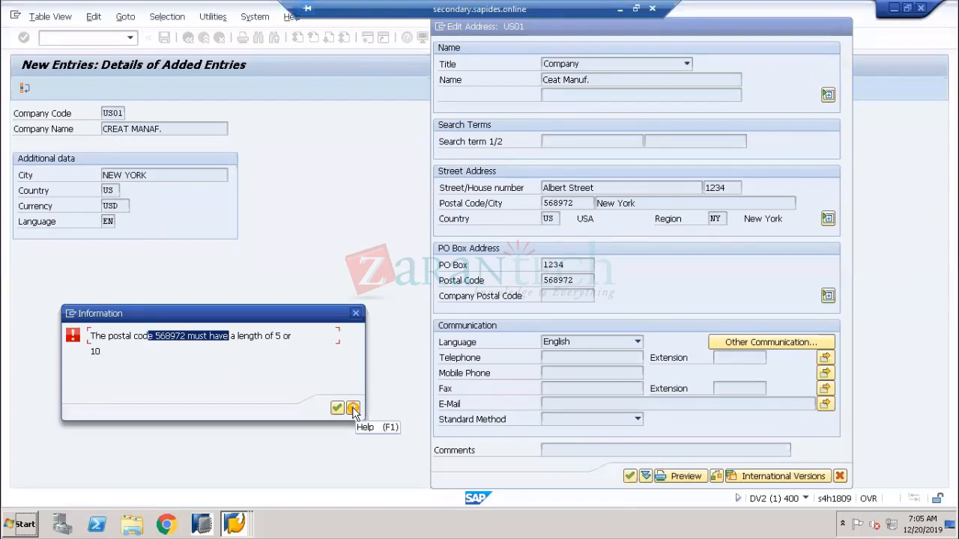
{"action": "left_click", "coordinate": [353, 408]}
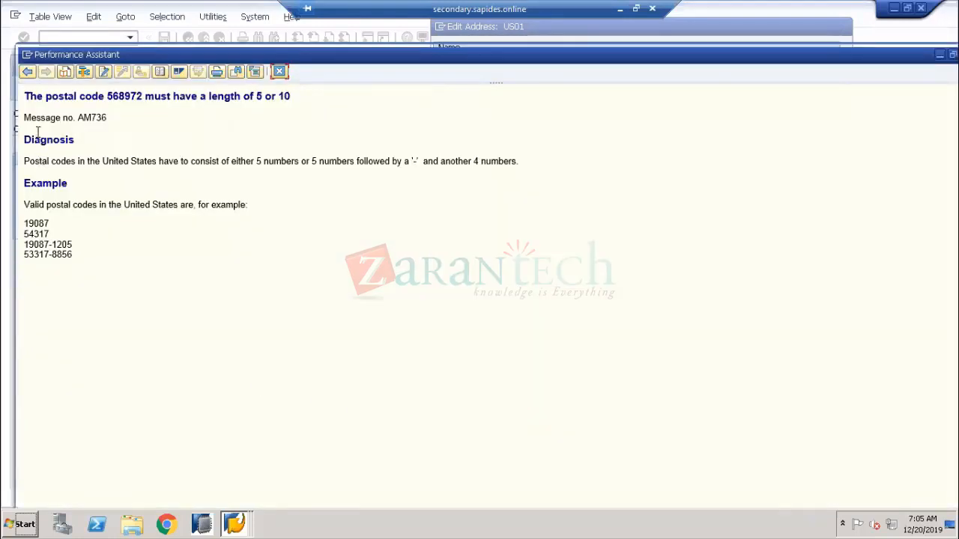
{"action": "left_click_drag", "start_coordinate": [107, 118], "coordinate": [25, 119]}
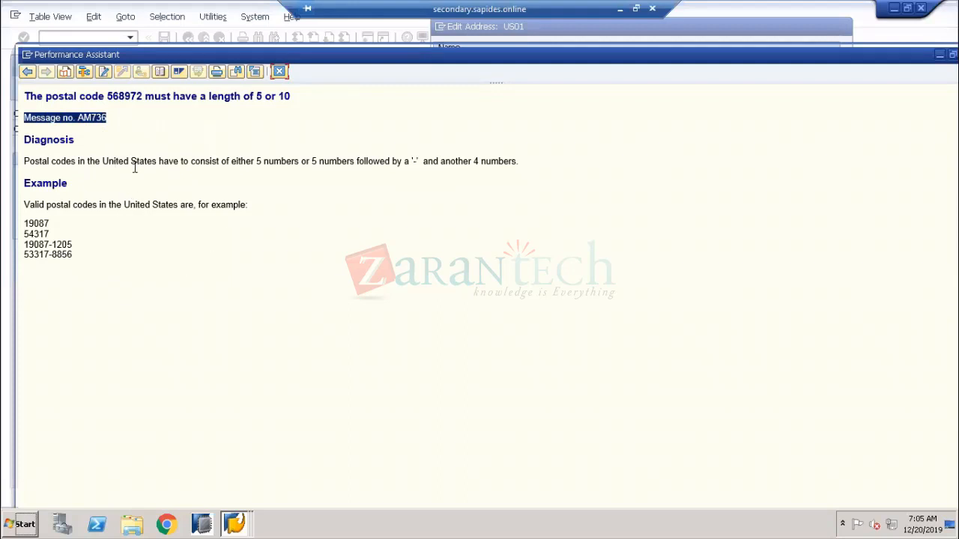
{"action": "left_click", "coordinate": [106, 133]}
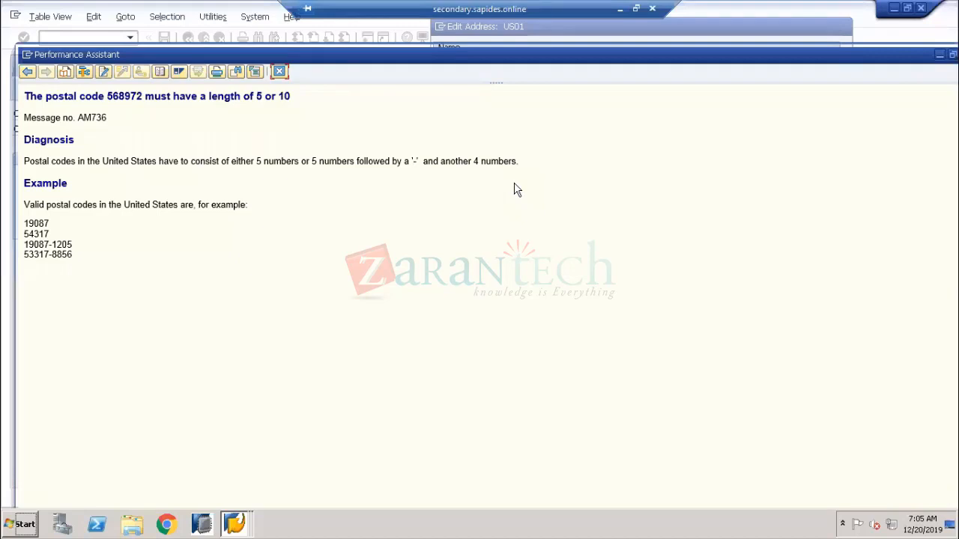
{"action": "left_click", "coordinate": [280, 72]}
{"action": "left_click", "coordinate": [339, 407]}
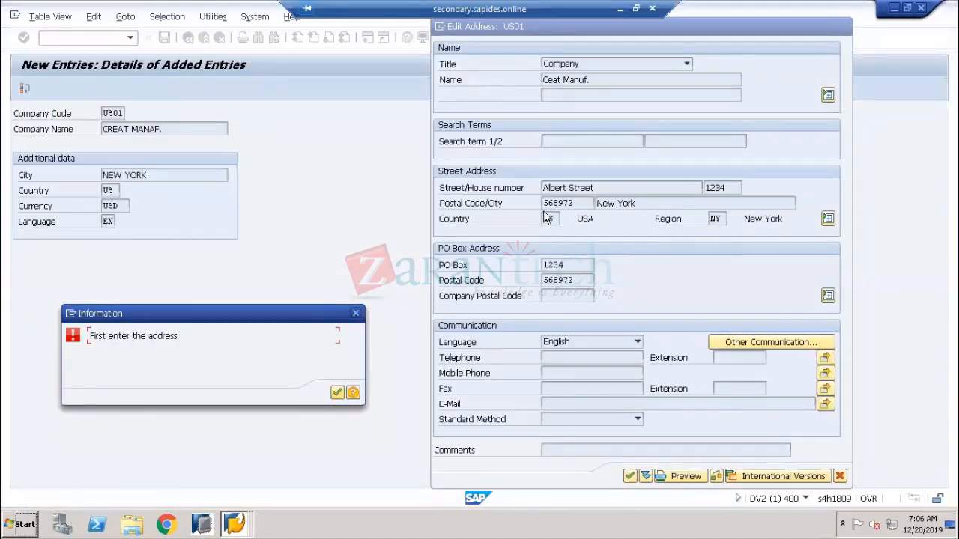
Try a hyphenated postal code, then restore 568972 and re-confirm the address
{"action": "left_click", "coordinate": [337, 393]}
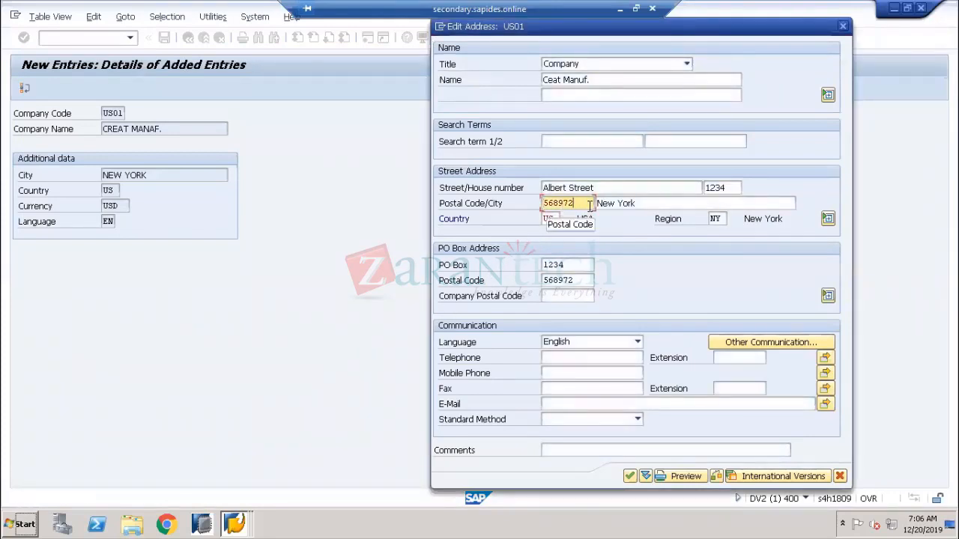
{"action": "key", "text": "BackSpace"}
{"action": "key", "text": "BackSpace"}
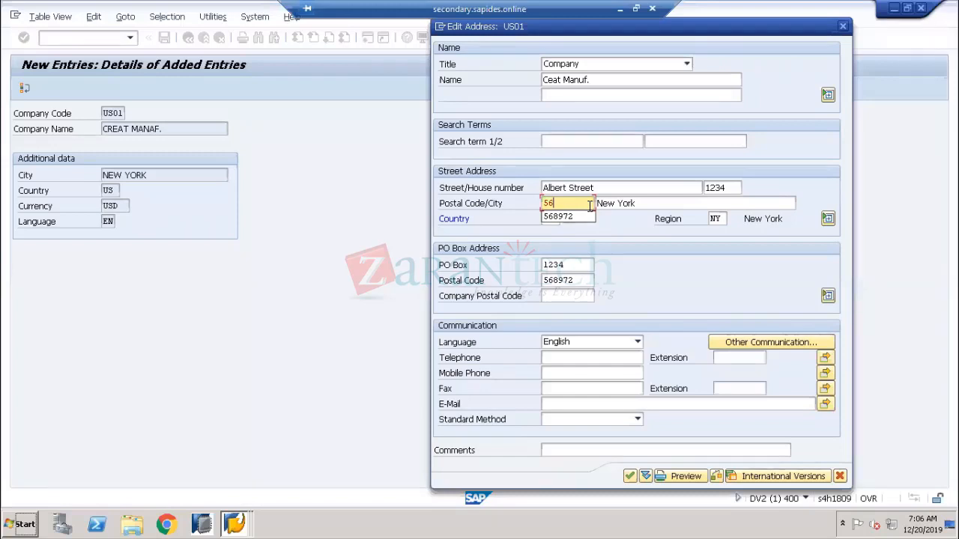
{"action": "type", "text": "-"}
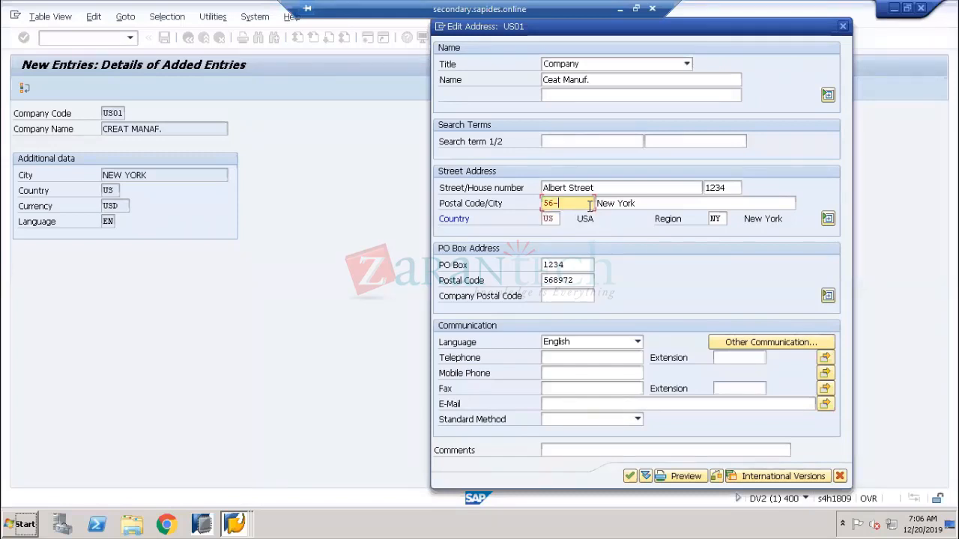
{"action": "type", "text": "235"}
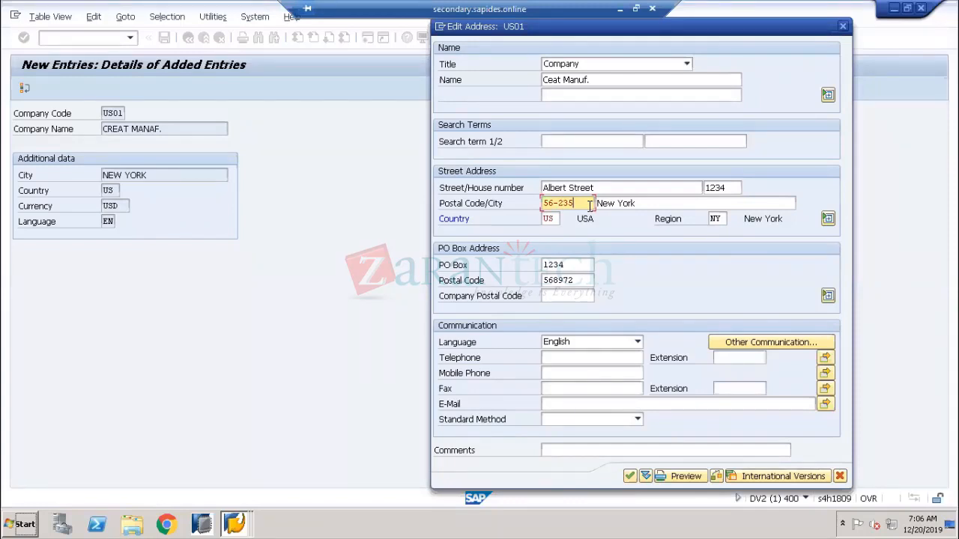
{"action": "key", "text": "BackSpace"}
{"action": "key", "text": "BackSpace"}
{"action": "key", "text": "BackSpace"}
{"action": "key", "text": "BackSpace"}
{"action": "key", "text": "BackSpace"}
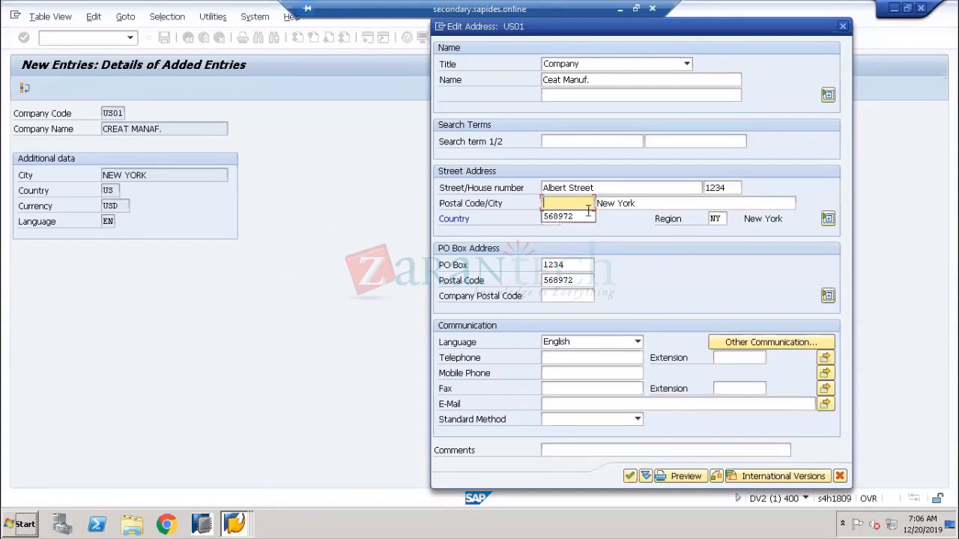
{"action": "left_click", "coordinate": [558, 216]}
{"action": "left_click", "coordinate": [750, 479]}
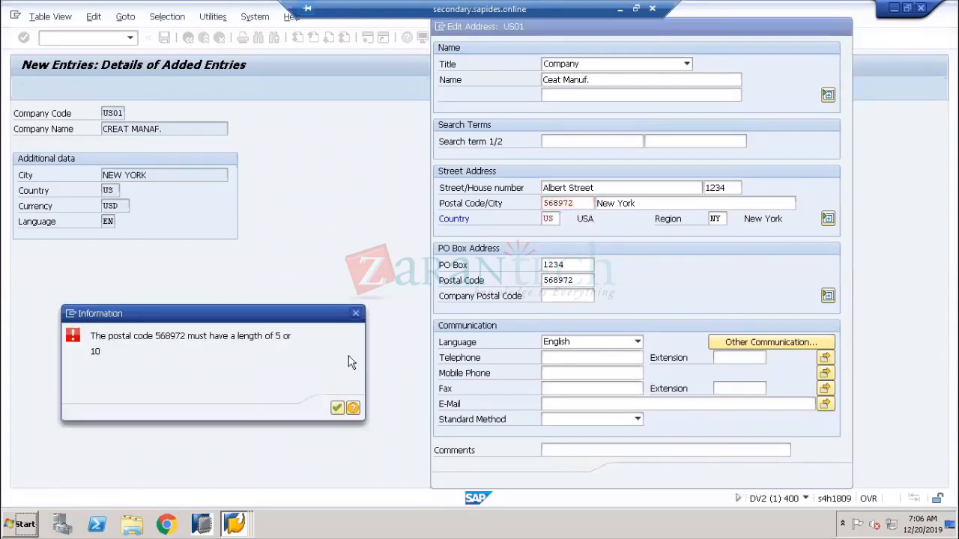
Read the help's valid US postal code formats, such as 19087-1205, and close it
{"action": "left_click", "coordinate": [353, 407]}
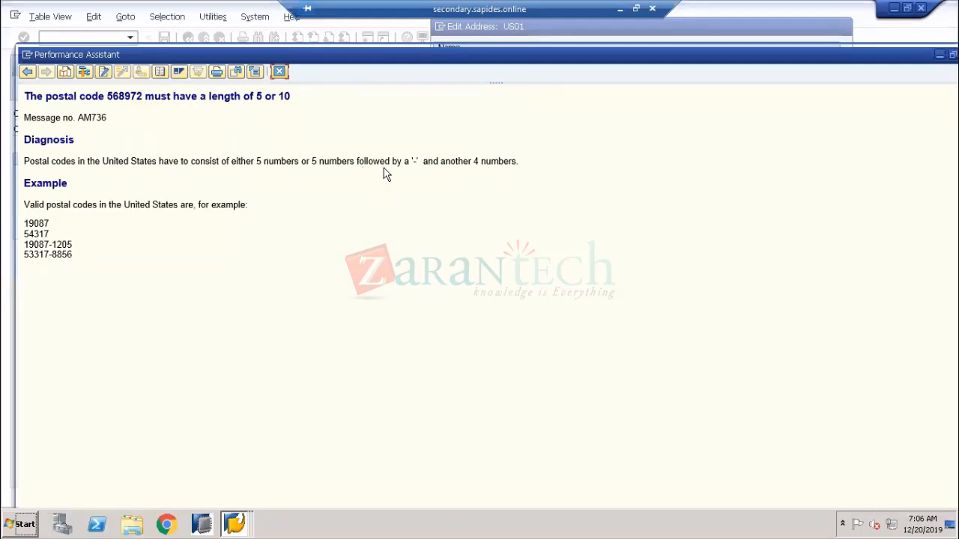
{"action": "left_click_drag", "start_coordinate": [409, 162], "coordinate": [520, 164]}
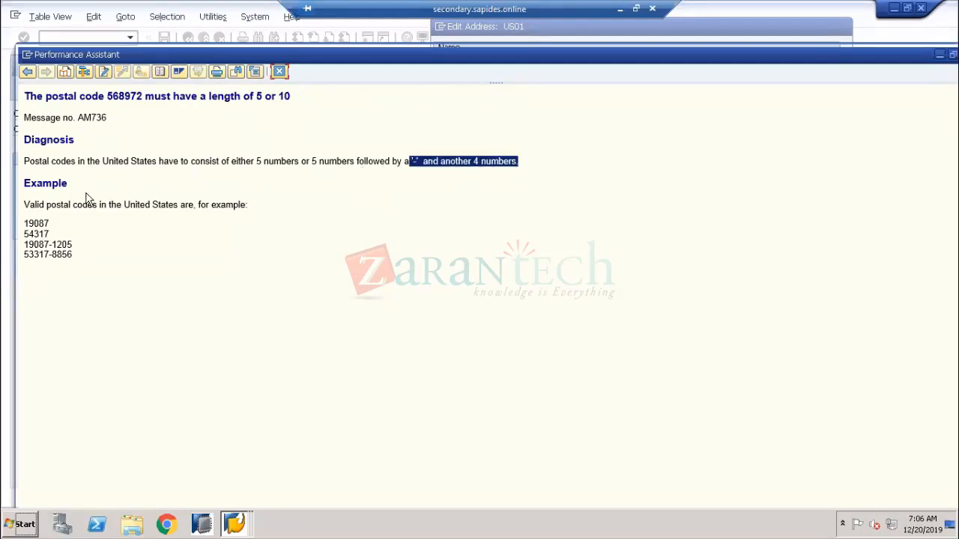
{"action": "left_click", "coordinate": [68, 247]}
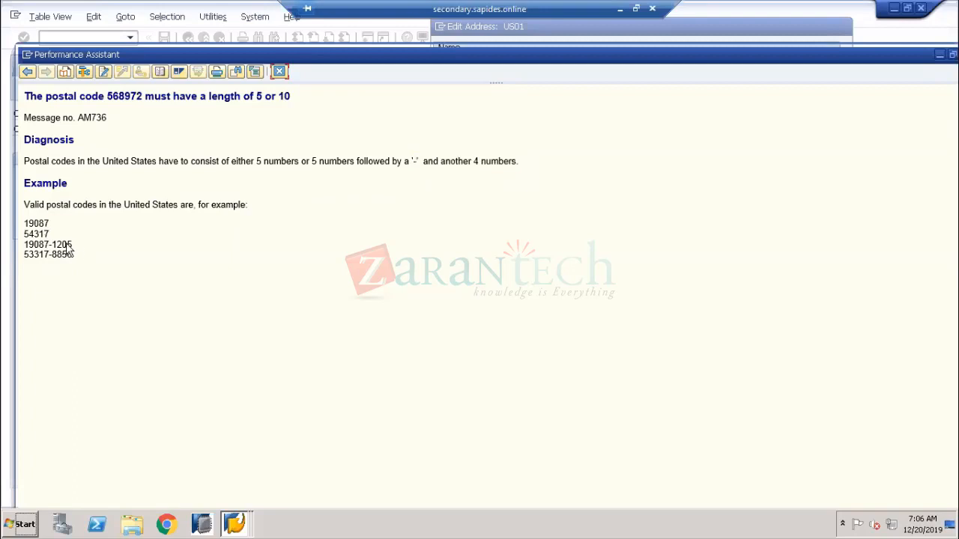
{"action": "left_click_drag", "start_coordinate": [67, 247], "coordinate": [21, 240]}
{"action": "left_click_drag", "start_coordinate": [78, 245], "coordinate": [30, 256]}
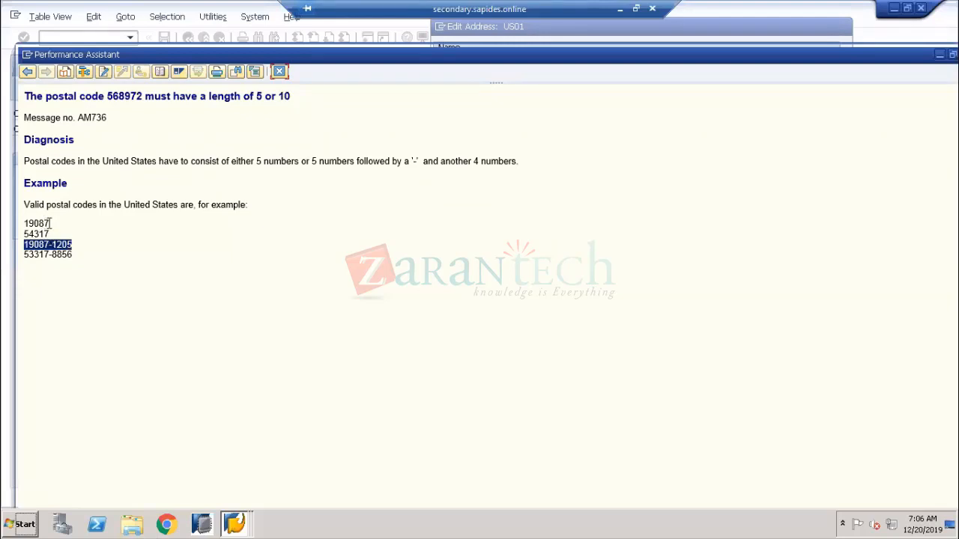
{"action": "left_click_drag", "start_coordinate": [51, 223], "coordinate": [15, 213]}
{"action": "left_click_drag", "start_coordinate": [76, 246], "coordinate": [26, 253]}
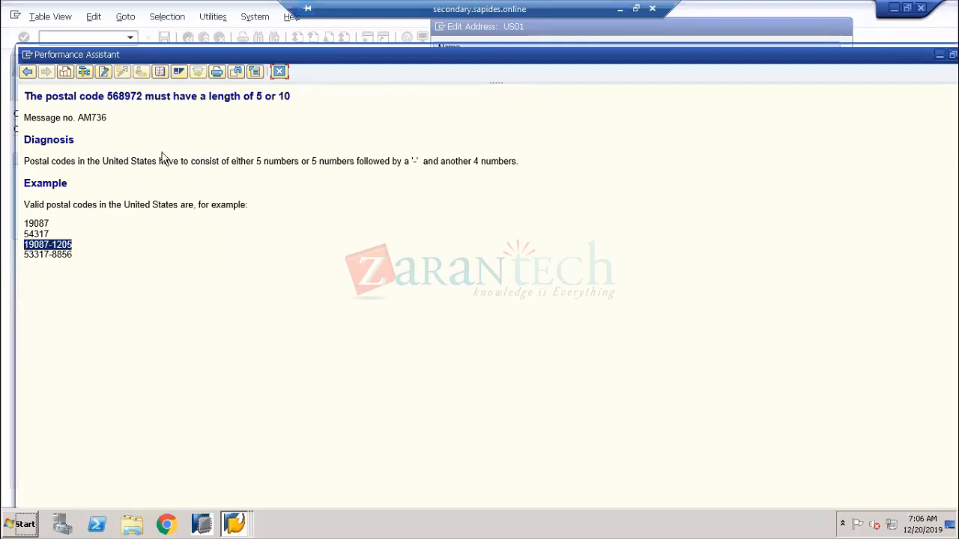
{"action": "left_click", "coordinate": [278, 71]}
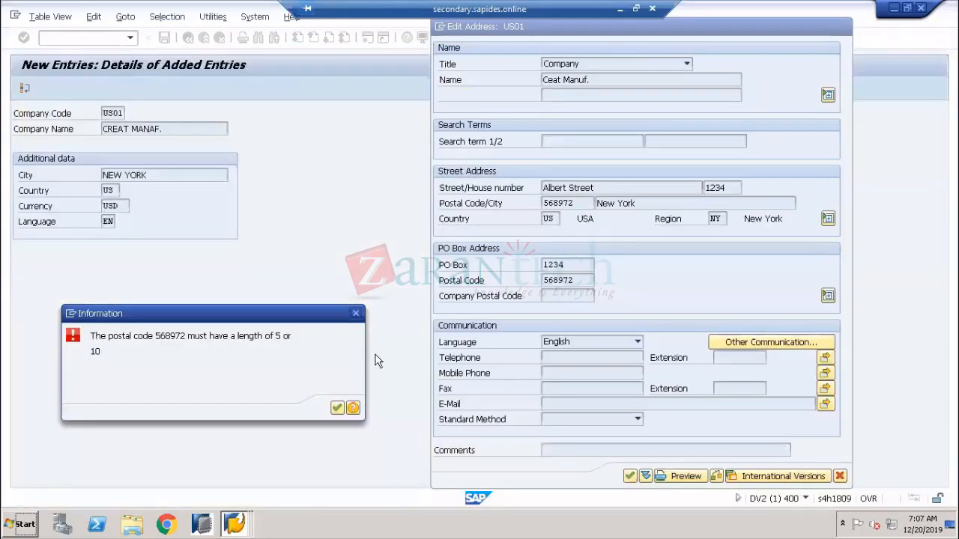
Shorten both the street and PO Box postal codes to 56897 and confirm the address
{"action": "left_click", "coordinate": [337, 407]}
{"action": "left_click", "coordinate": [337, 393]}
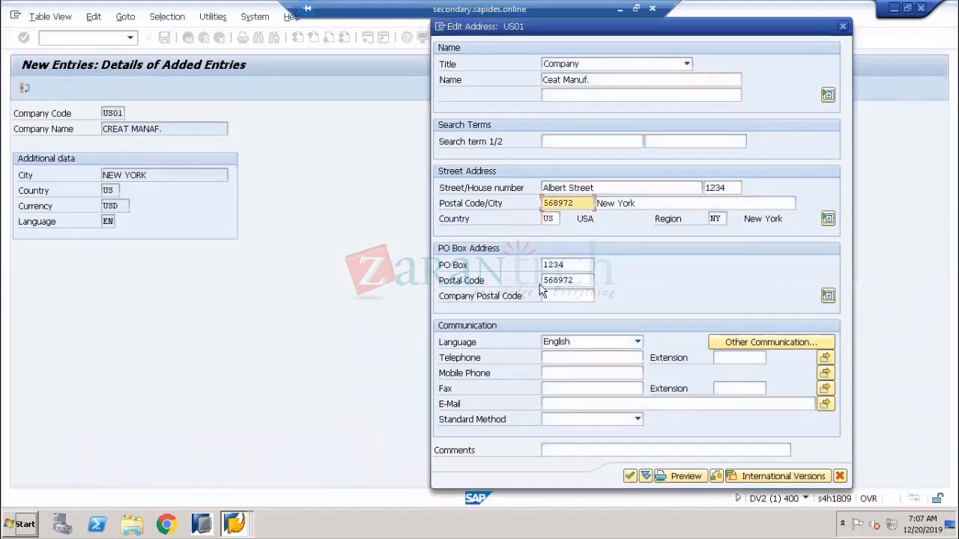
{"action": "key", "text": "BackSpace"}
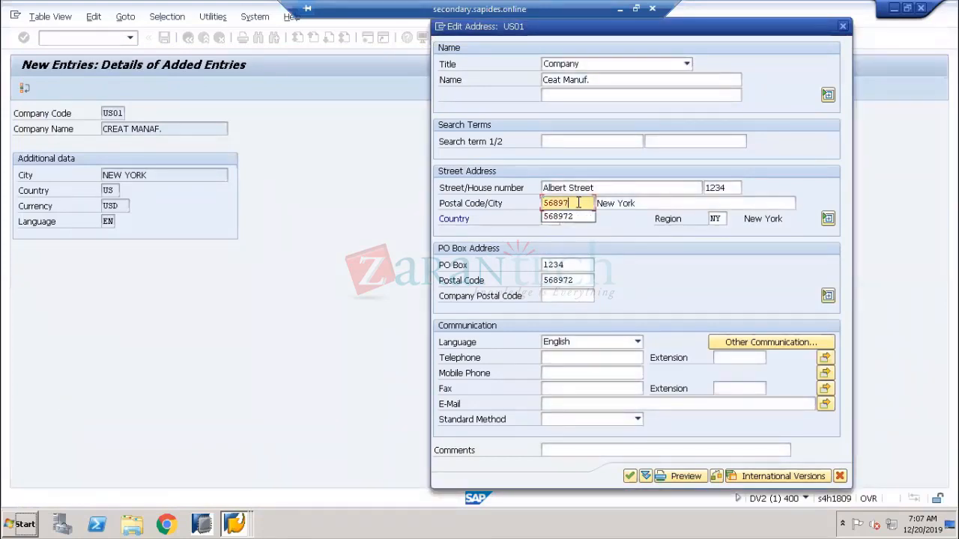
{"action": "left_click", "coordinate": [714, 286]}
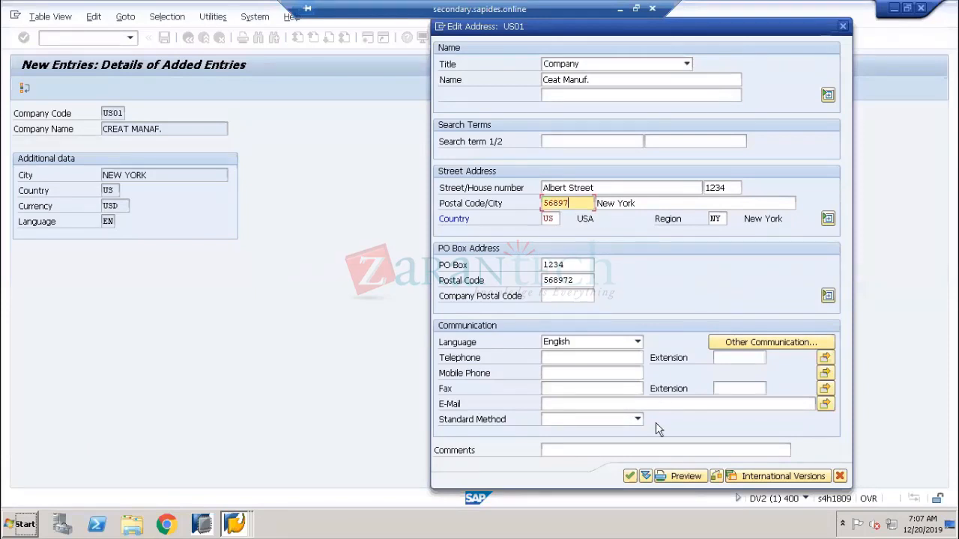
{"action": "left_click", "coordinate": [630, 476]}
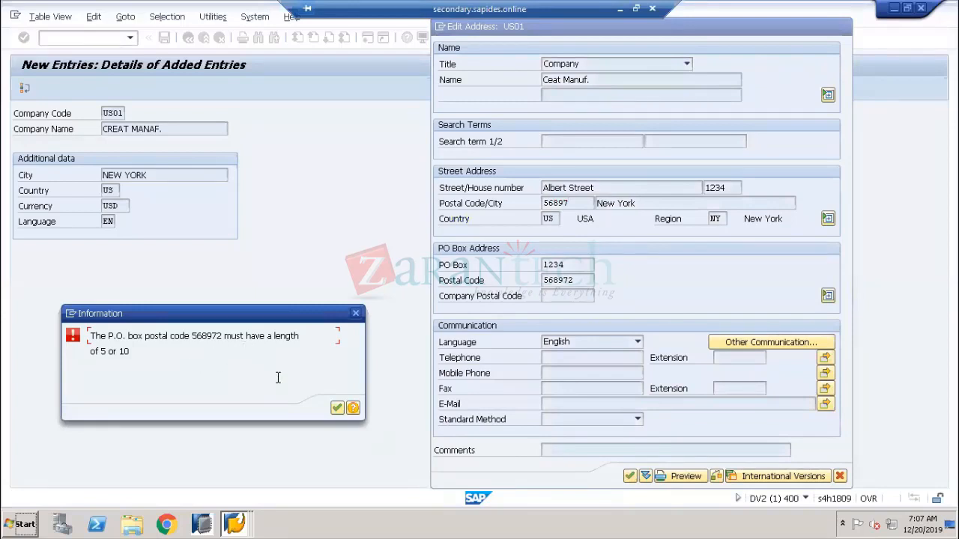
{"action": "left_click", "coordinate": [336, 408]}
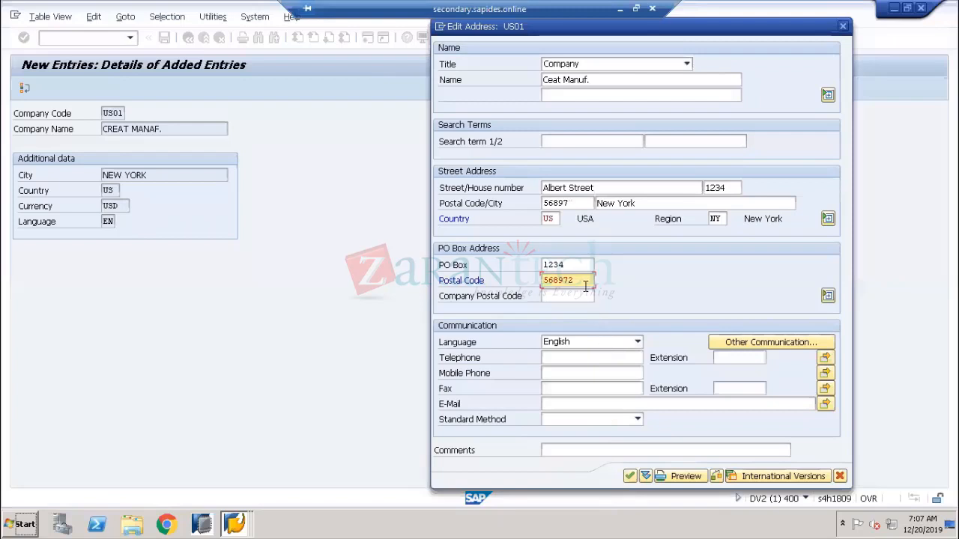
{"action": "key", "text": "BackSpace"}
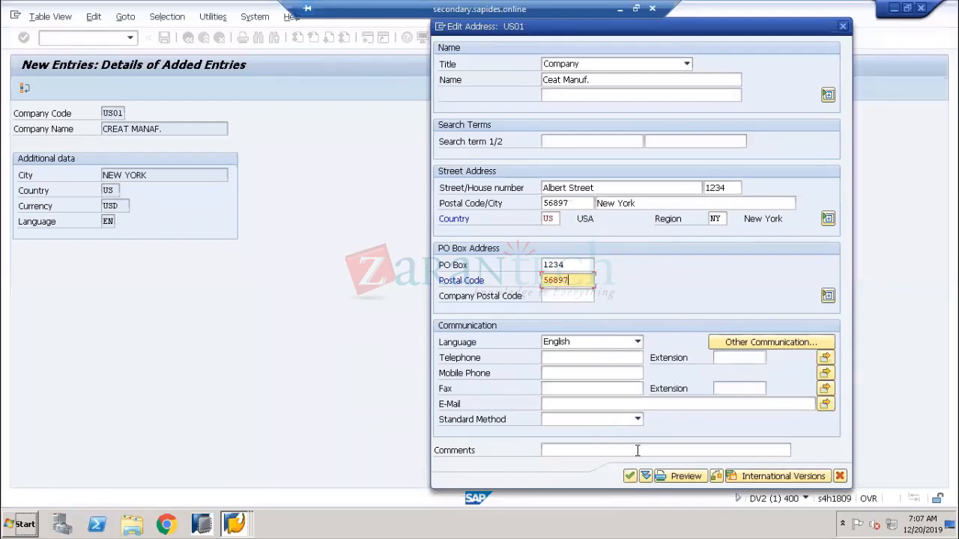
{"action": "left_click", "coordinate": [629, 477]}
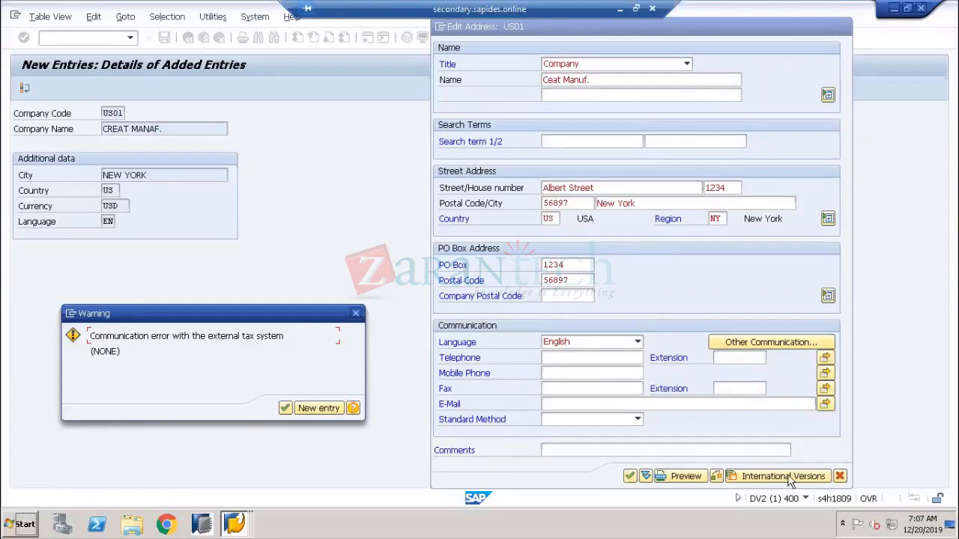
Accept the tax warning, save the US01 entry, and view the Company Code field help
{"action": "left_click", "coordinate": [284, 408]}
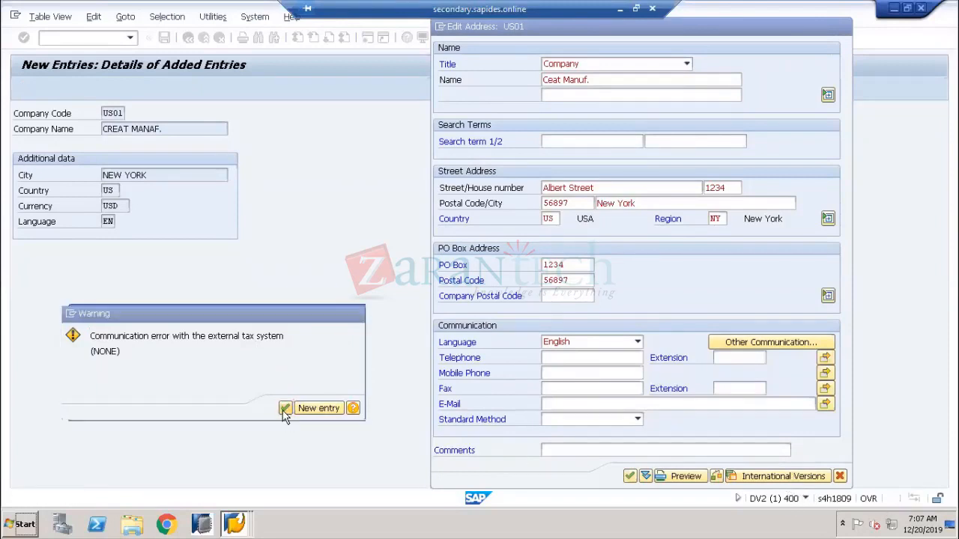
{"action": "left_click", "coordinate": [164, 38]}
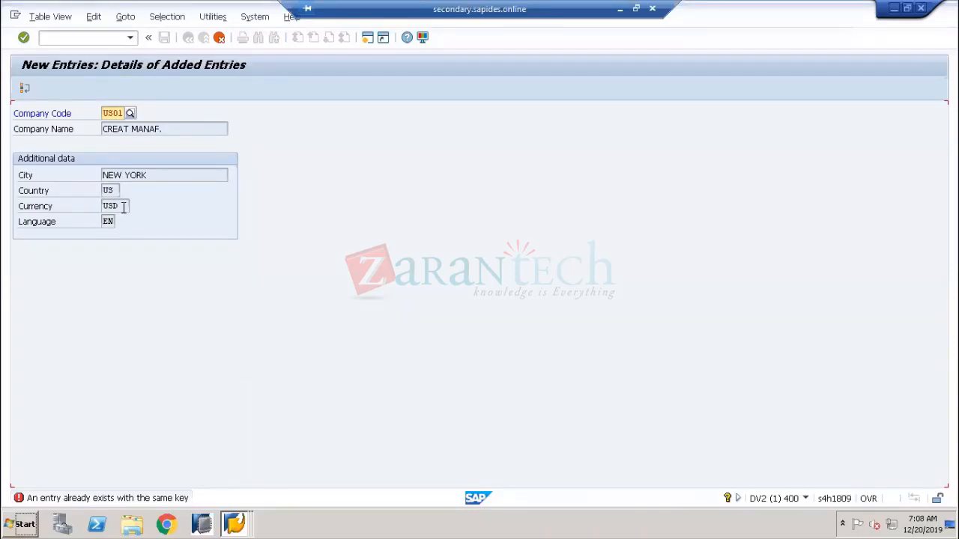
{"action": "right_click", "coordinate": [114, 112]}
{"action": "left_click", "coordinate": [139, 120]}
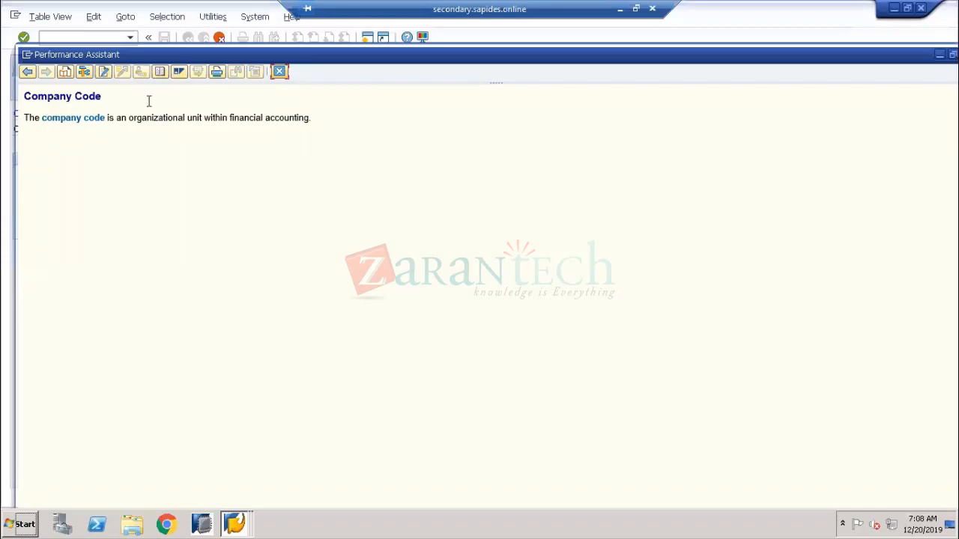
{"action": "left_click_drag", "start_coordinate": [174, 52], "coordinate": [334, 114]}
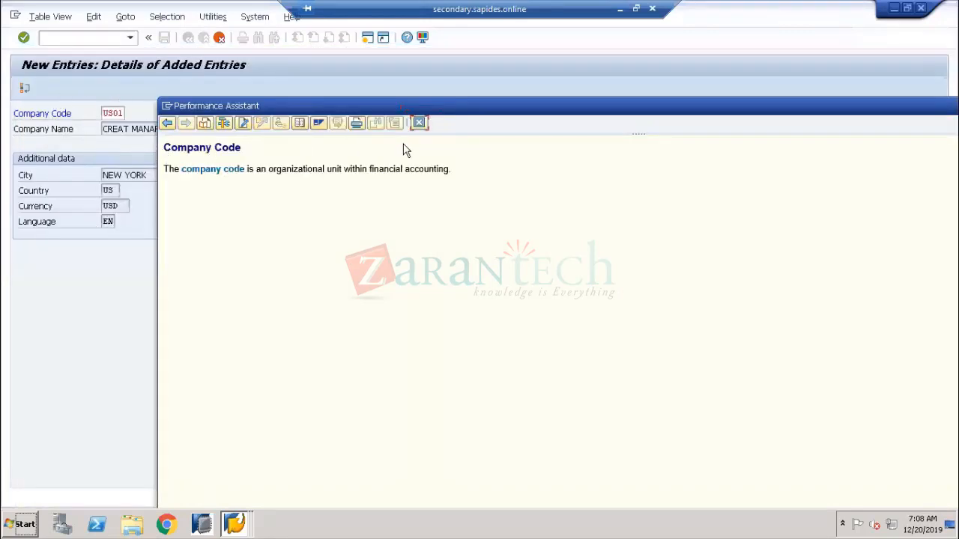
{"action": "left_click", "coordinate": [419, 122]}
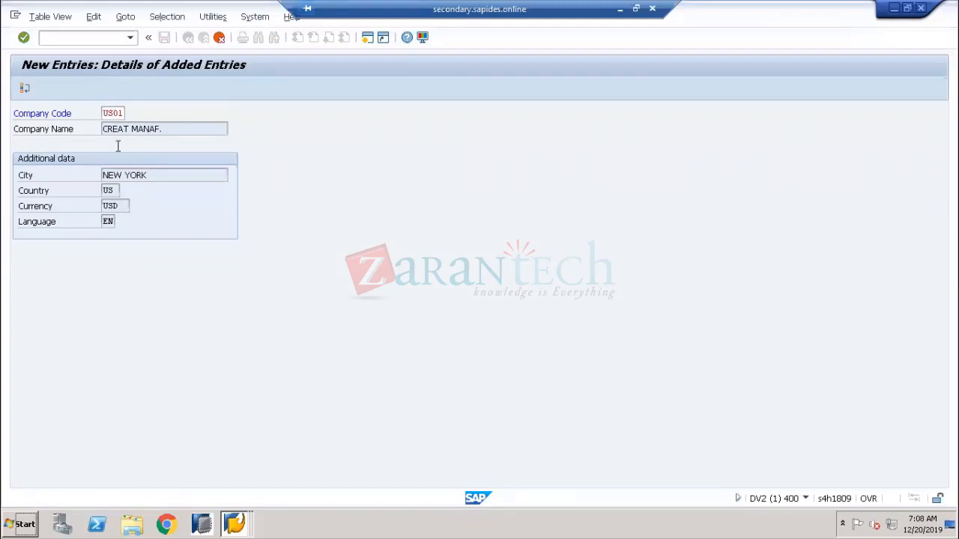
Reopen the Company Code field help from its context menu
{"action": "left_click", "coordinate": [111, 190]}
{"action": "left_click", "coordinate": [113, 204]}
{"action": "left_click", "coordinate": [112, 221]}
{"action": "left_click", "coordinate": [116, 113]}
{"action": "right_click", "coordinate": [118, 120]}
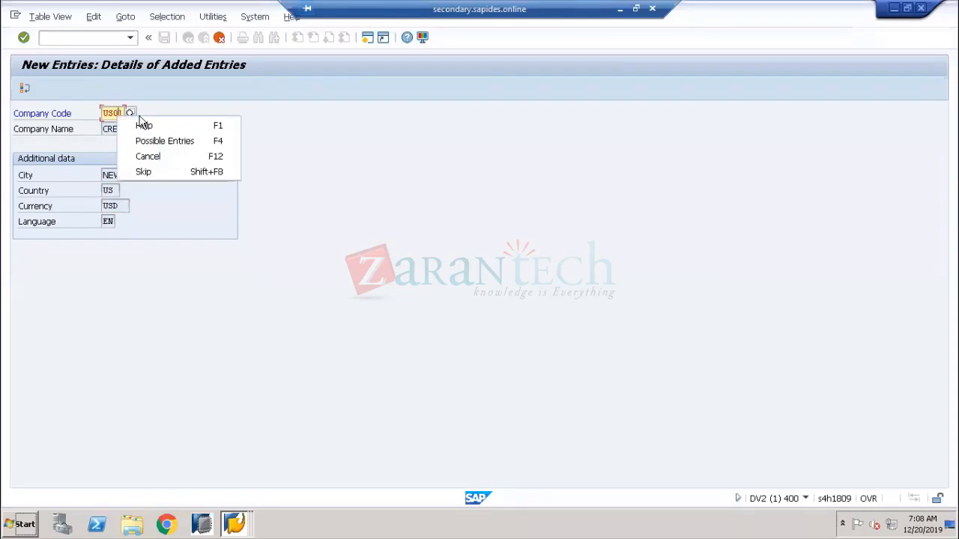
{"action": "left_click", "coordinate": [184, 126]}
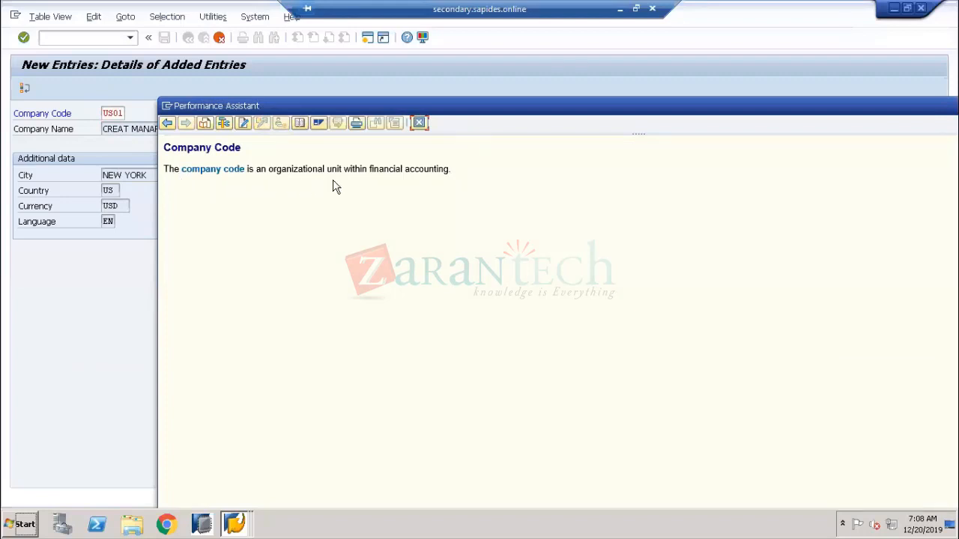
Inspect Company Code technical details (V_T001, BUKRS), copy table name T001, and close the window
{"action": "left_click", "coordinate": [224, 122]}
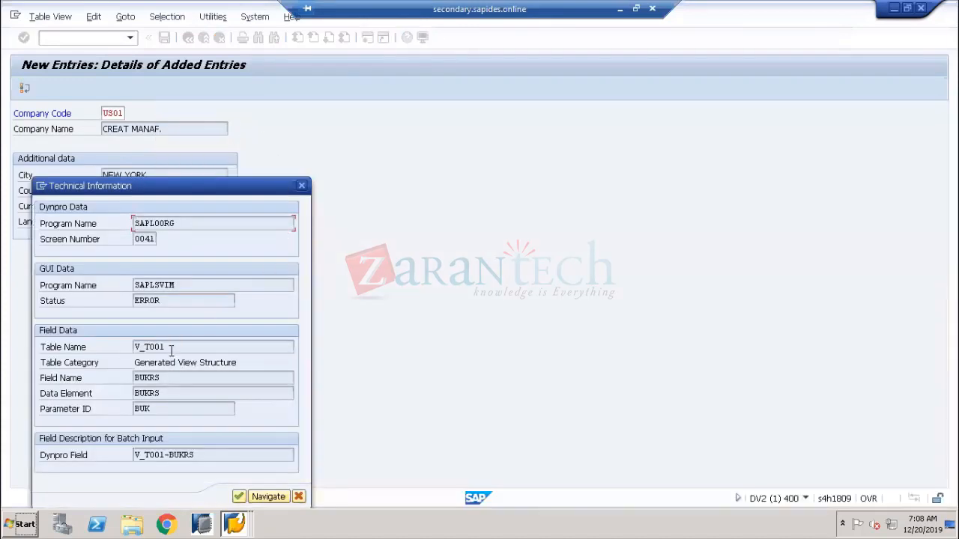
{"action": "left_click_drag", "start_coordinate": [166, 347], "coordinate": [146, 351]}
{"action": "left_click_drag", "start_coordinate": [201, 181], "coordinate": [437, 66]}
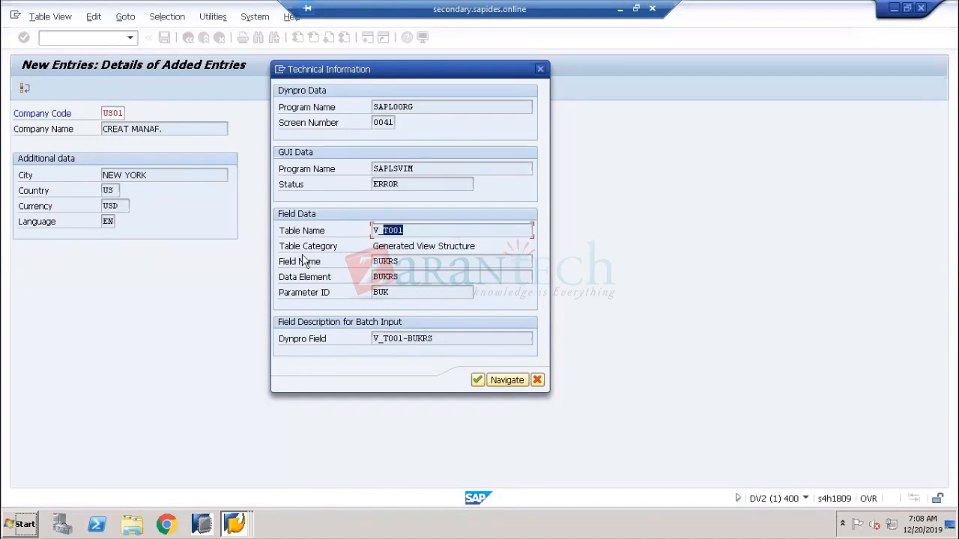
{"action": "left_click_drag", "start_coordinate": [409, 230], "coordinate": [364, 235]}
{"action": "left_click", "coordinate": [412, 231]}
{"action": "left_click_drag", "start_coordinate": [412, 231], "coordinate": [385, 231]}
{"action": "double_click", "coordinate": [388, 261]}
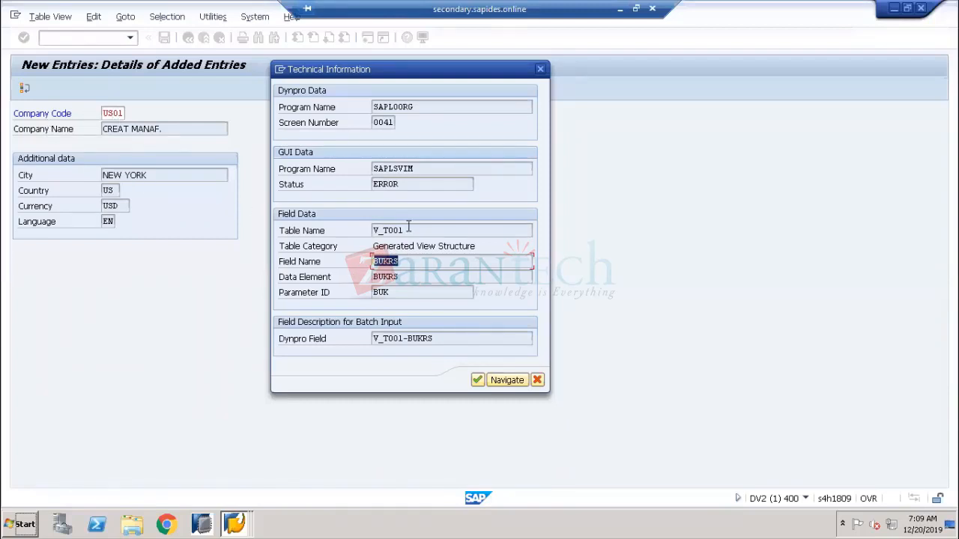
{"action": "left_click_drag", "start_coordinate": [405, 230], "coordinate": [383, 229]}
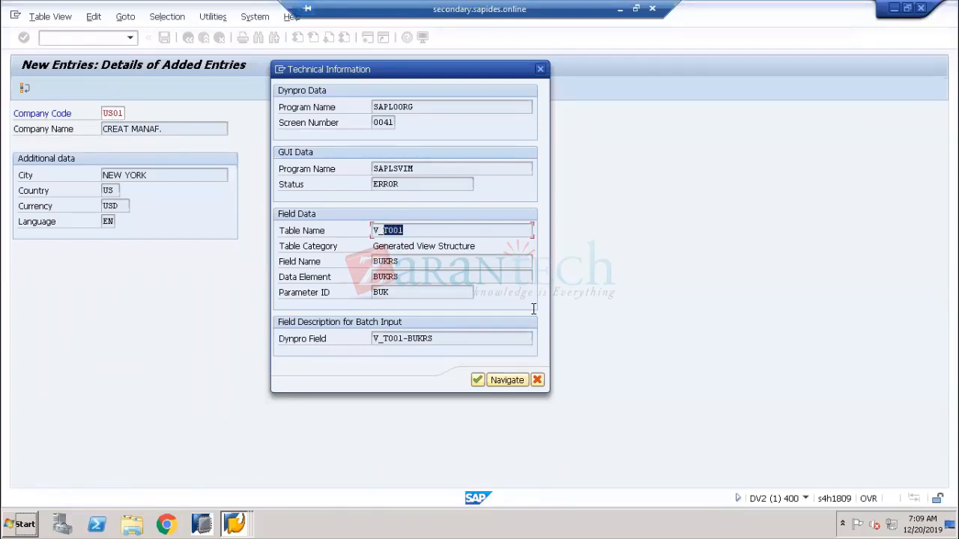
{"action": "key", "text": "ctrl+c"}
{"action": "left_click", "coordinate": [538, 381]}
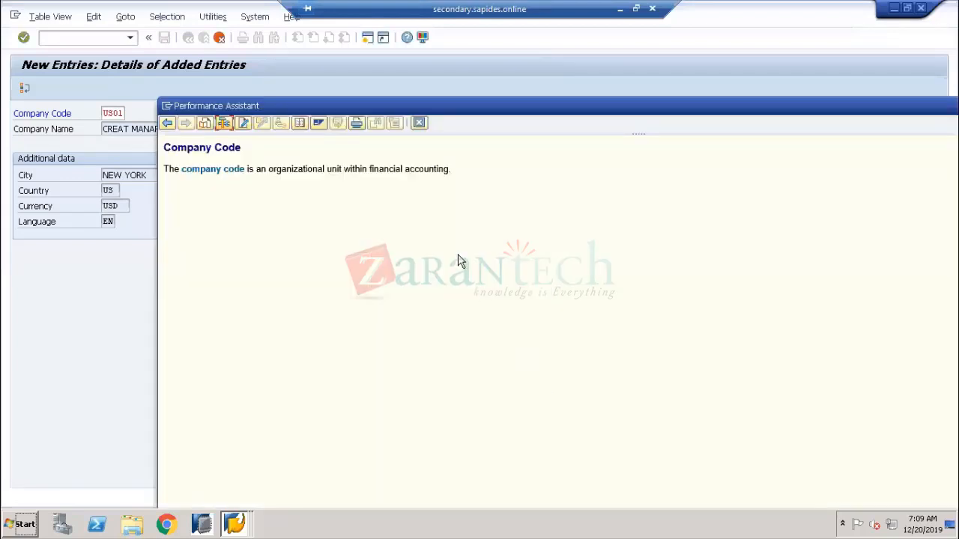
Close the help, run transaction SE11 and enter T001 as the database table
{"action": "left_click", "coordinate": [424, 126]}
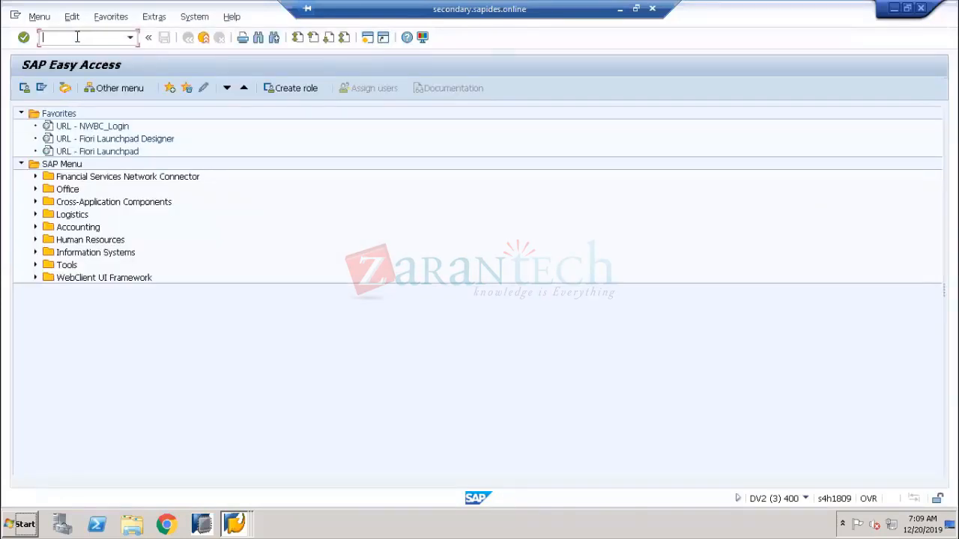
{"action": "type", "text": "S"}
{"action": "type", "text": "E11"}
{"action": "key", "text": "Return"}
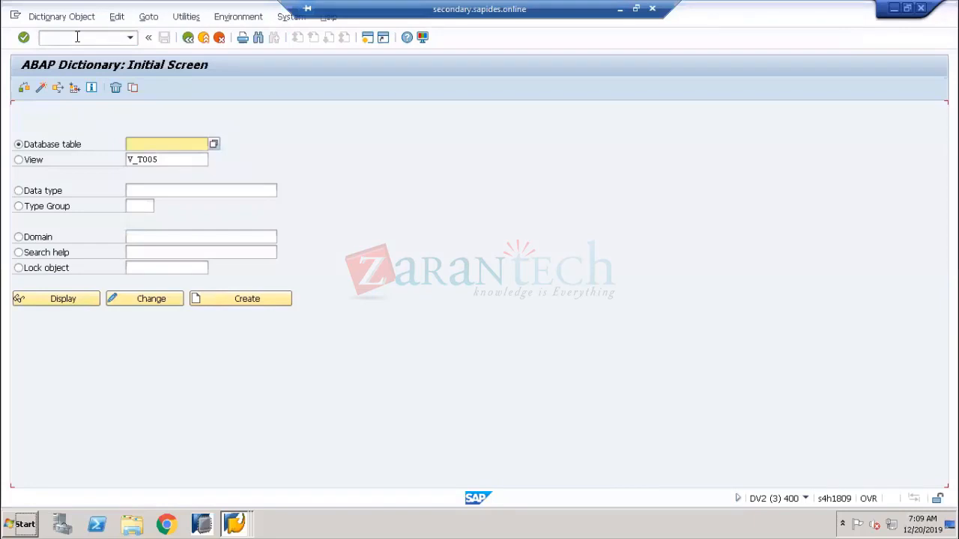
{"action": "type", "text": "T001"}
Close all open SAP windows from the taskbar
{"action": "right_click", "coordinate": [241, 523]}
{"action": "left_click", "coordinate": [244, 497]}
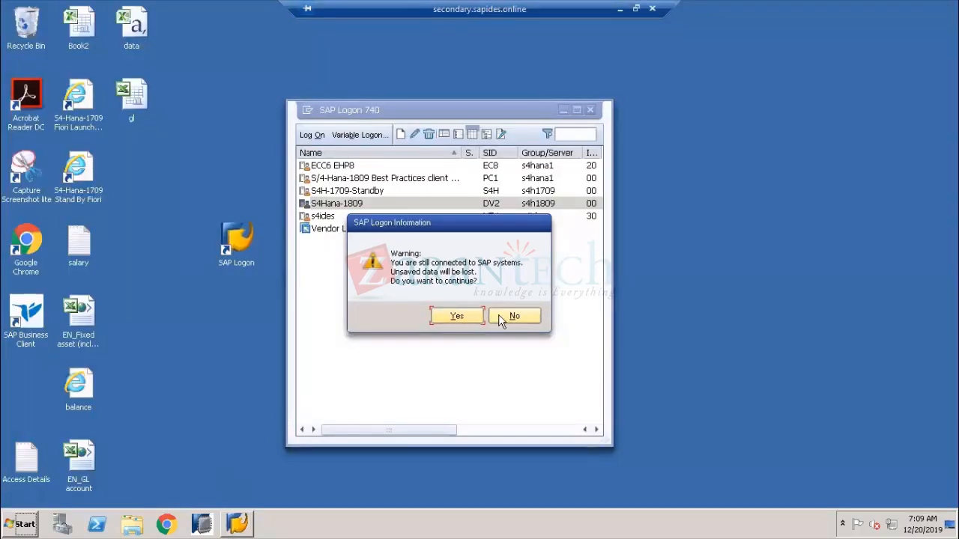
{"action": "left_click", "coordinate": [527, 313]}
{"action": "left_click", "coordinate": [236, 524]}
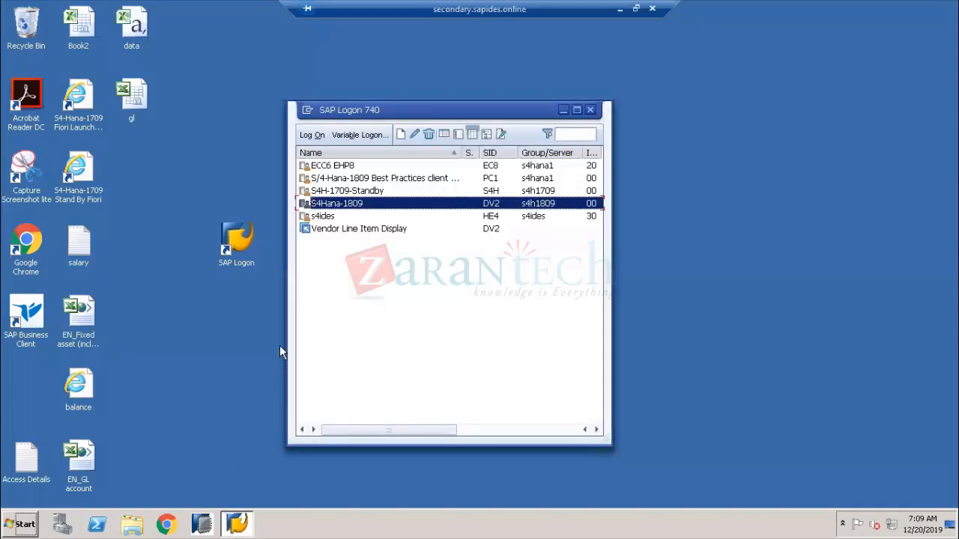
Log on to S4Hana-1809, continuing without ending other logons
{"action": "double_click", "coordinate": [334, 205]}
{"action": "left_click", "coordinate": [151, 159]}
{"action": "left_click", "coordinate": [151, 159]}
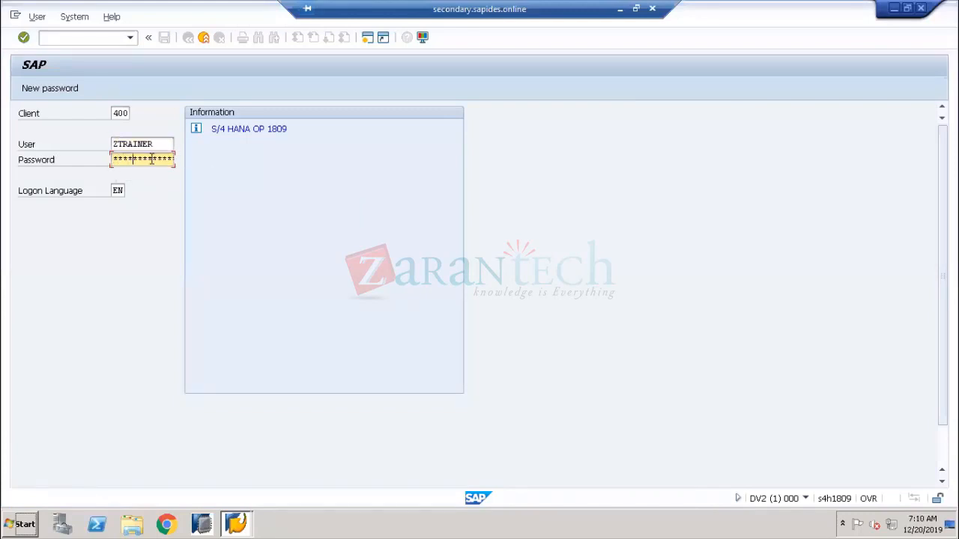
{"action": "key", "text": "Return"}
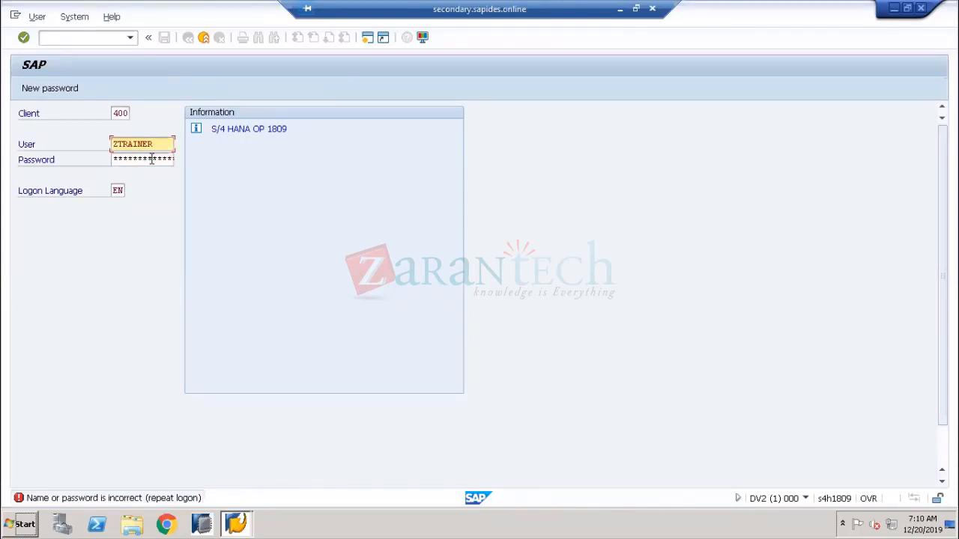
{"action": "left_click", "coordinate": [619, 9]}
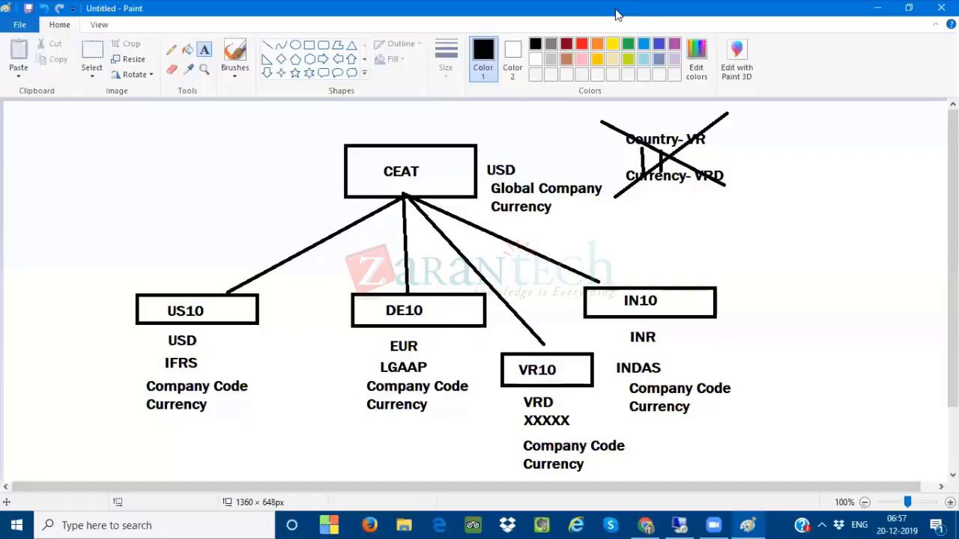
{"action": "left_click", "coordinate": [675, 523]}
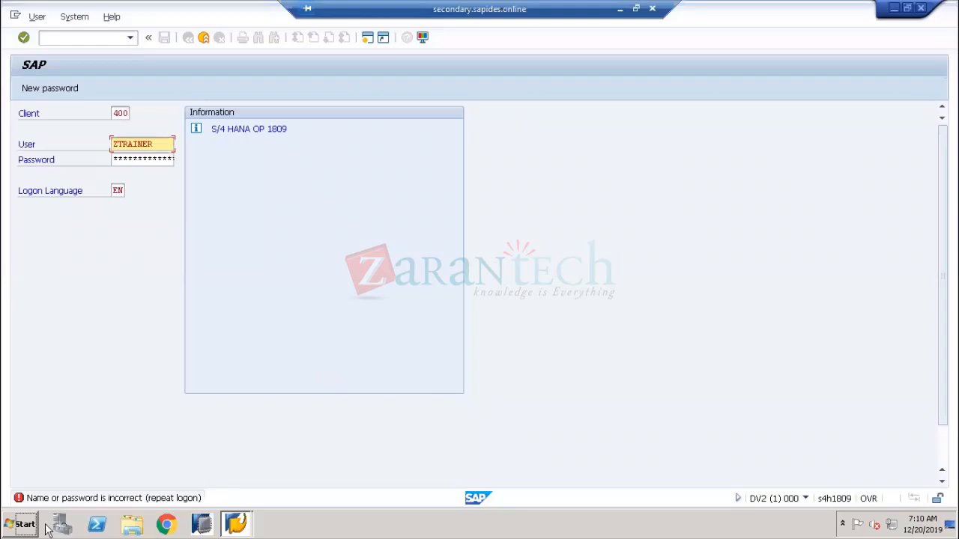
{"action": "left_click", "coordinate": [135, 159]}
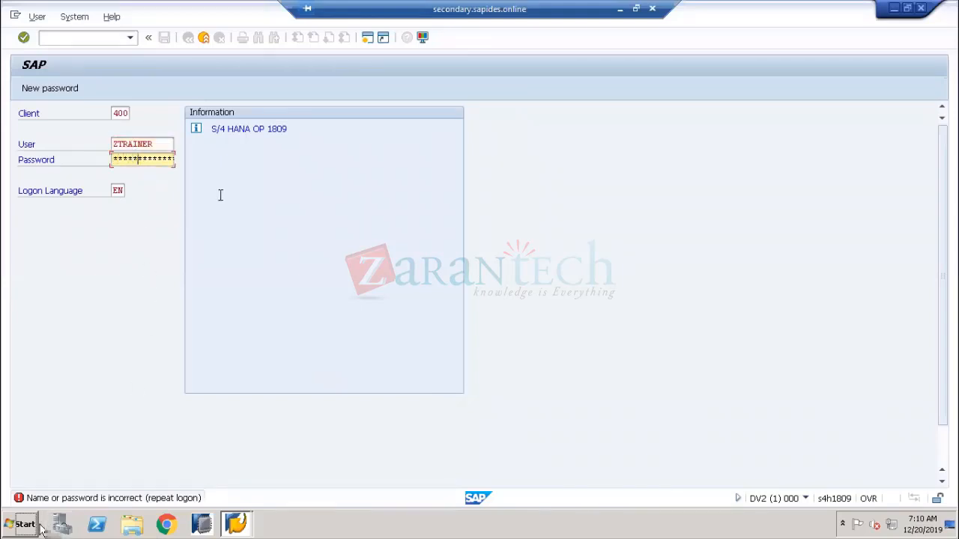
{"action": "key", "text": "Return"}
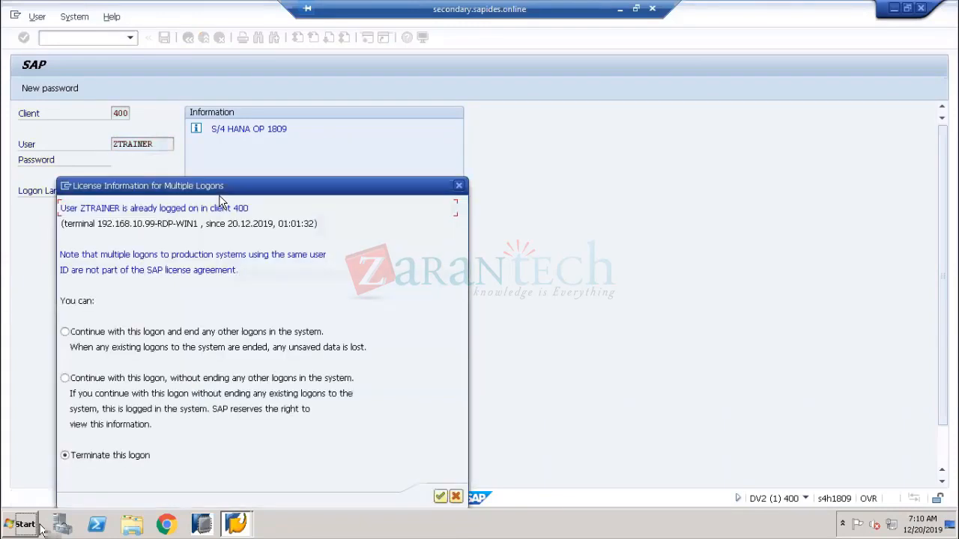
{"action": "left_click", "coordinate": [232, 379]}
{"action": "left_click", "coordinate": [441, 494]}
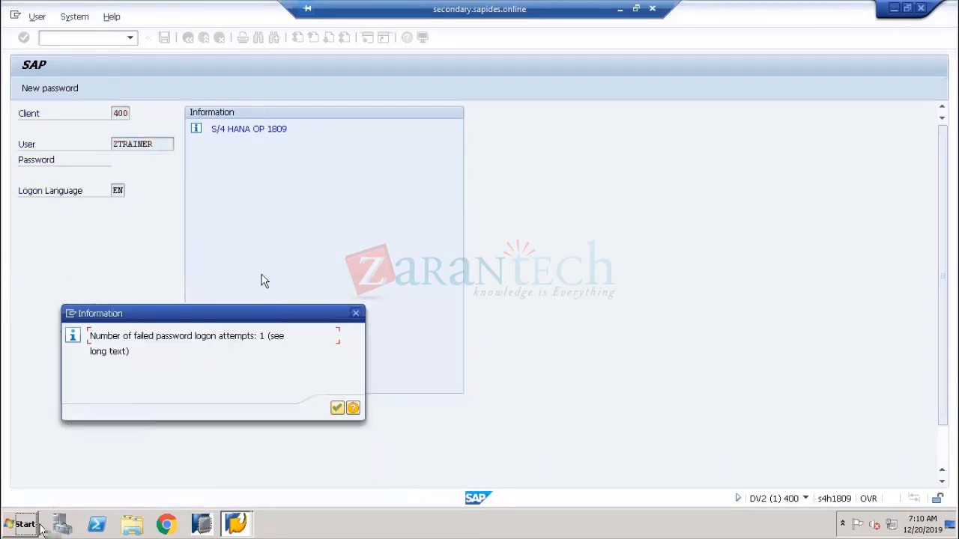
{"action": "left_click", "coordinate": [336, 406]}
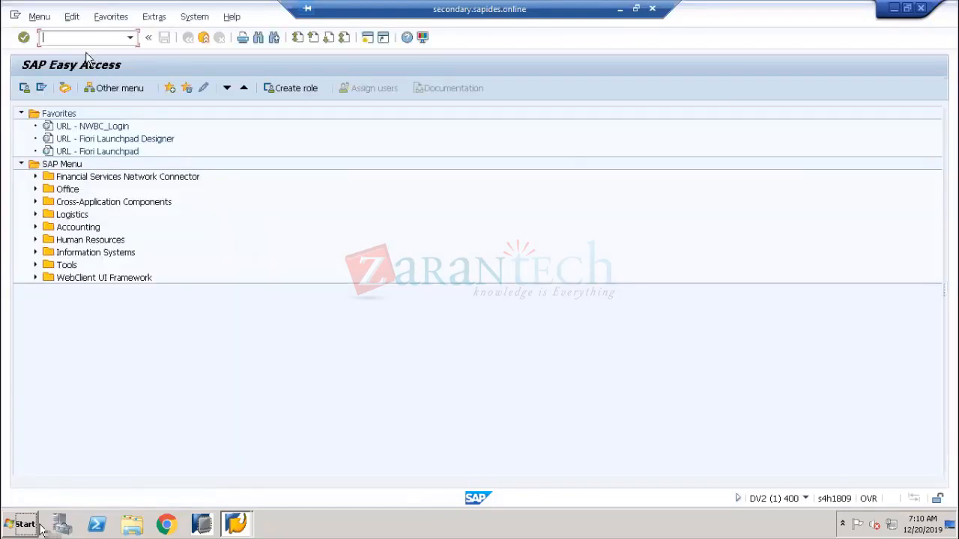
Run SE11, then start SPRO customizing in a new SAP session
{"action": "type", "text": "se11"}
{"action": "key", "text": "Return"}
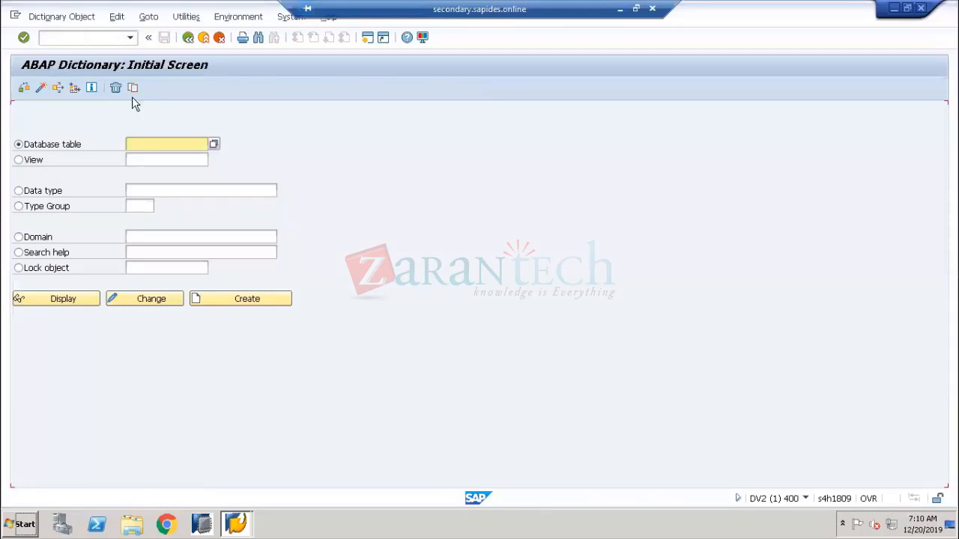
{"action": "left_click", "coordinate": [367, 39]}
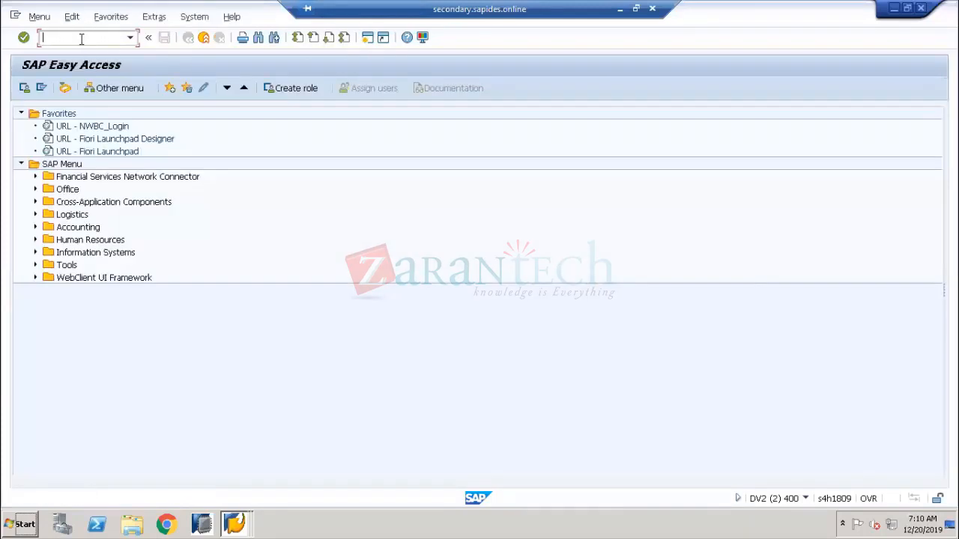
{"action": "type", "text": "spro"}
{"action": "key", "text": "Return"}
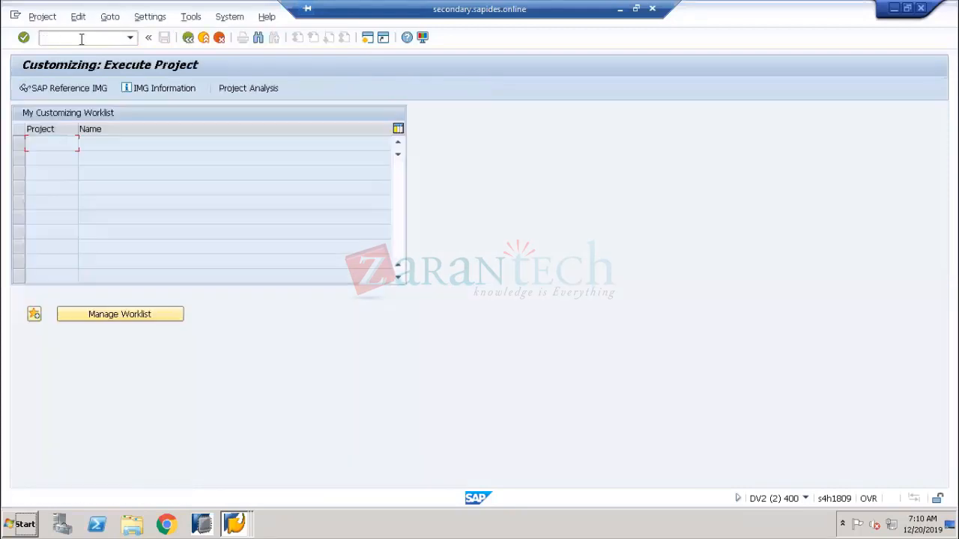
Navigate the Reference IMG to Enterprise Structure > Definition > Financial Accounting > Edit Company Code Data
{"action": "left_click", "coordinate": [74, 85]}
{"action": "left_click", "coordinate": [35, 190]}
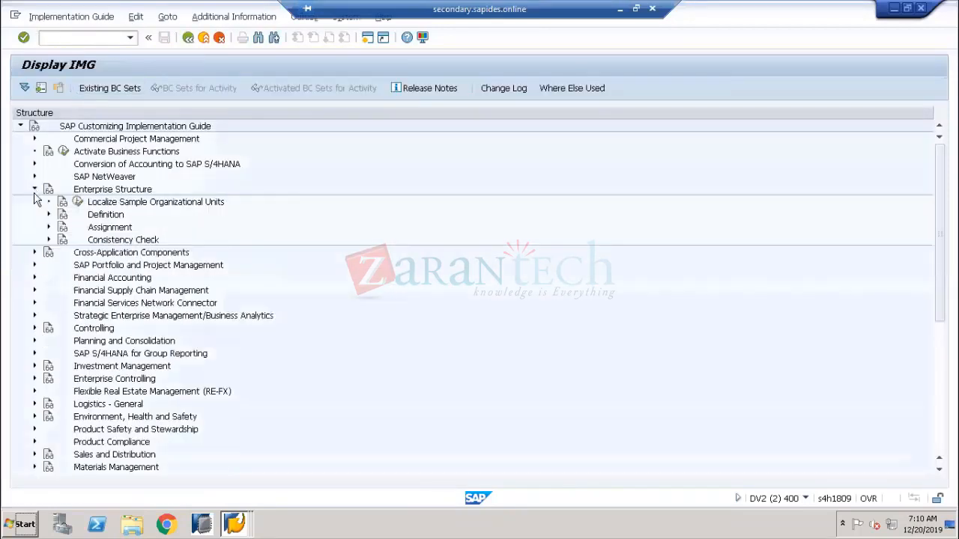
{"action": "left_click", "coordinate": [49, 214]}
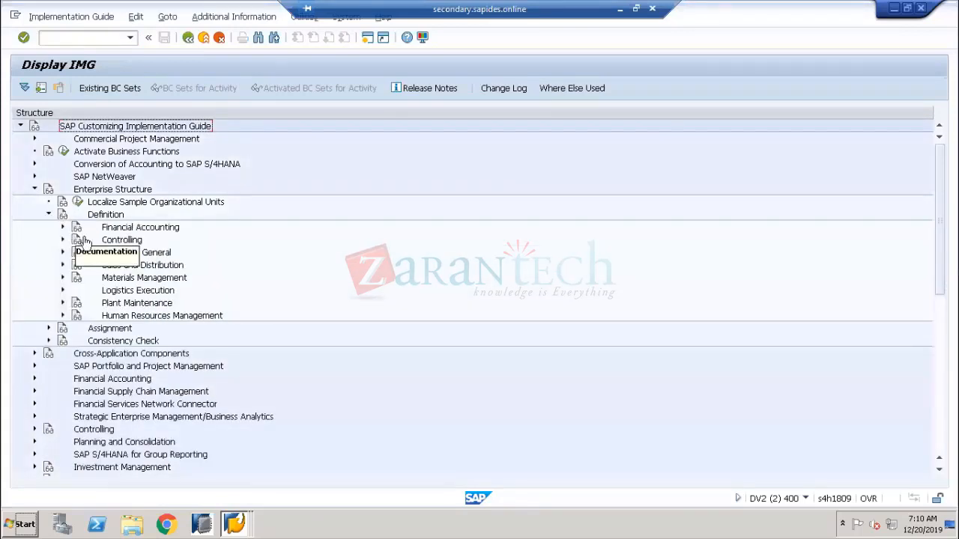
{"action": "left_click", "coordinate": [63, 227]}
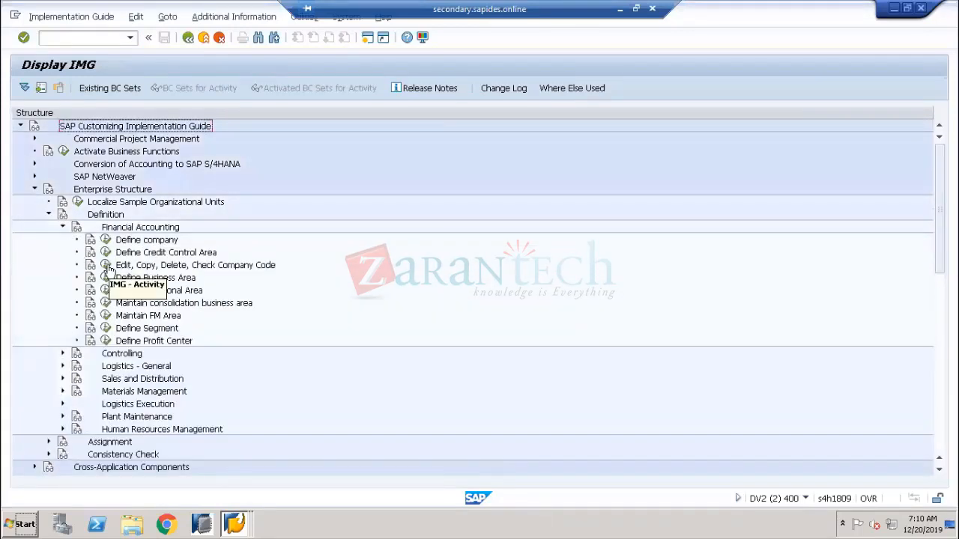
{"action": "left_click", "coordinate": [106, 265]}
{"action": "double_click", "coordinate": [101, 180]}
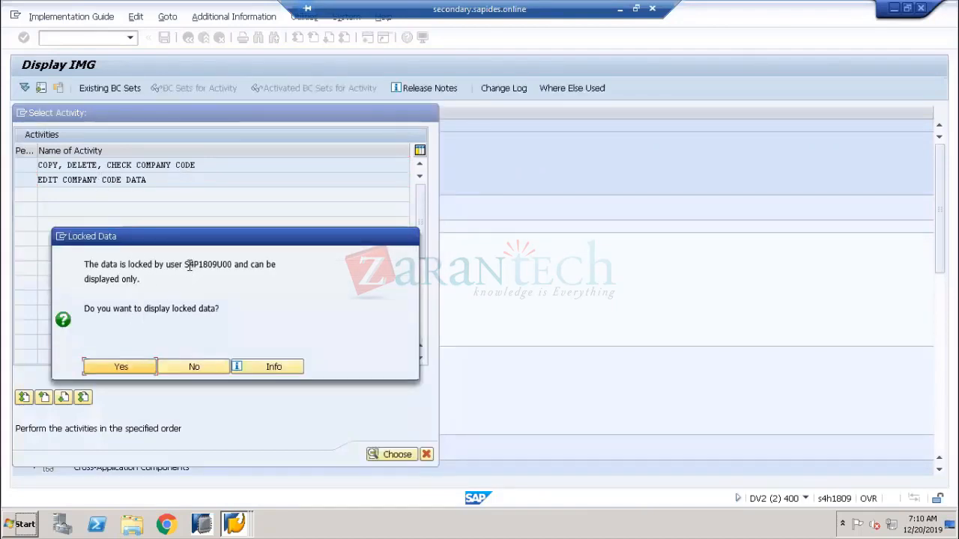
Accept the lock message and open company code 0001 details in display mode
{"action": "left_click_drag", "start_coordinate": [188, 264], "coordinate": [227, 266]}
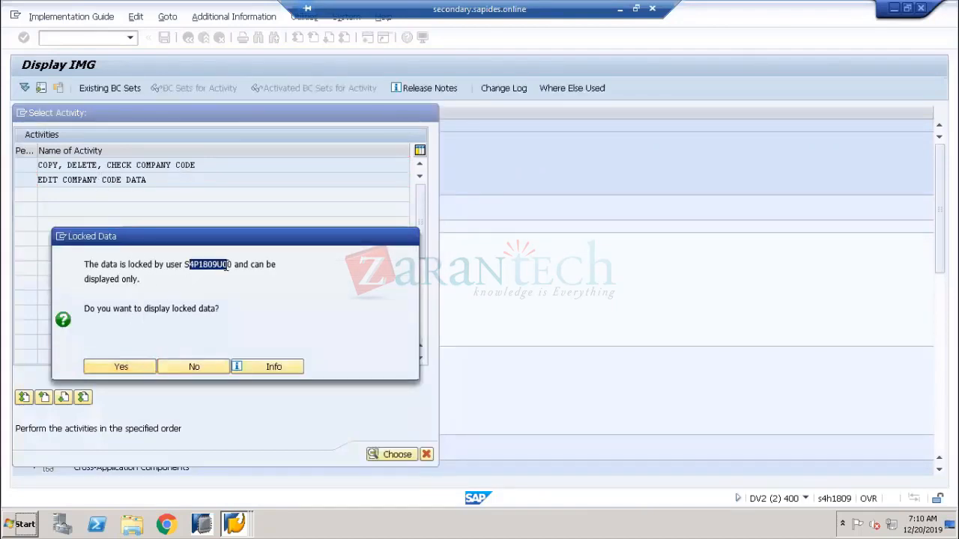
{"action": "left_click", "coordinate": [141, 363]}
{"action": "double_click", "coordinate": [126, 129]}
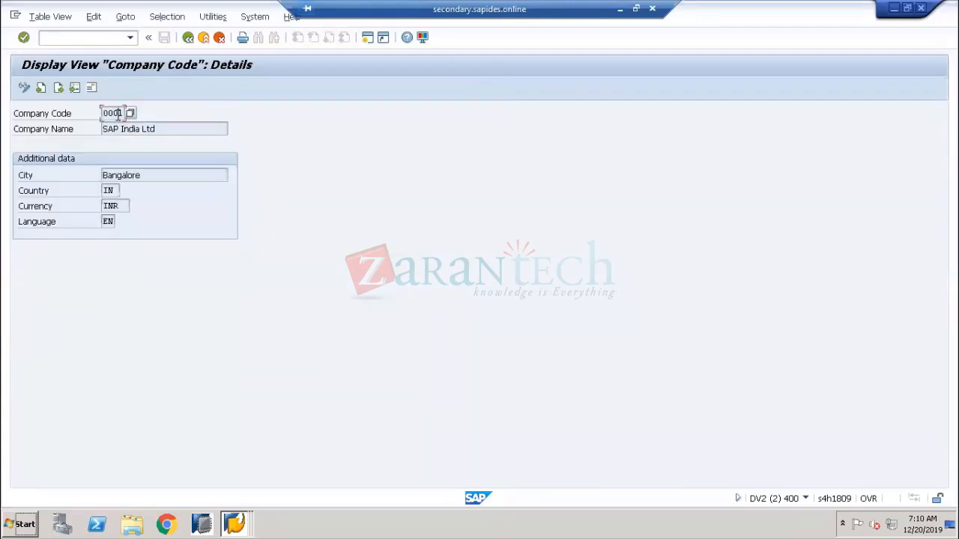
Show Company Code technical information: program SAPL0ORG, screen 0041, table V_T001, field BUKRS
{"action": "right_click", "coordinate": [118, 114]}
{"action": "left_click", "coordinate": [149, 125]}
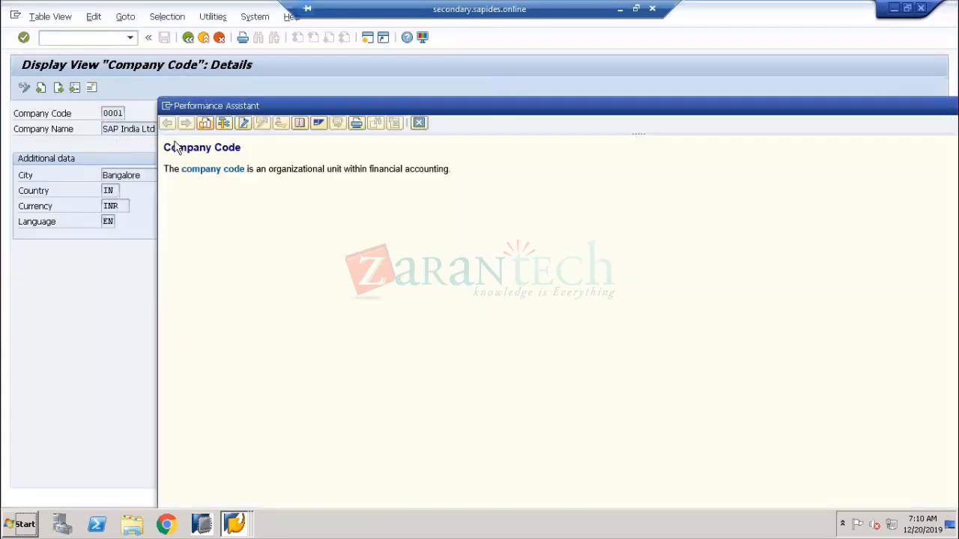
{"action": "left_click", "coordinate": [224, 123]}
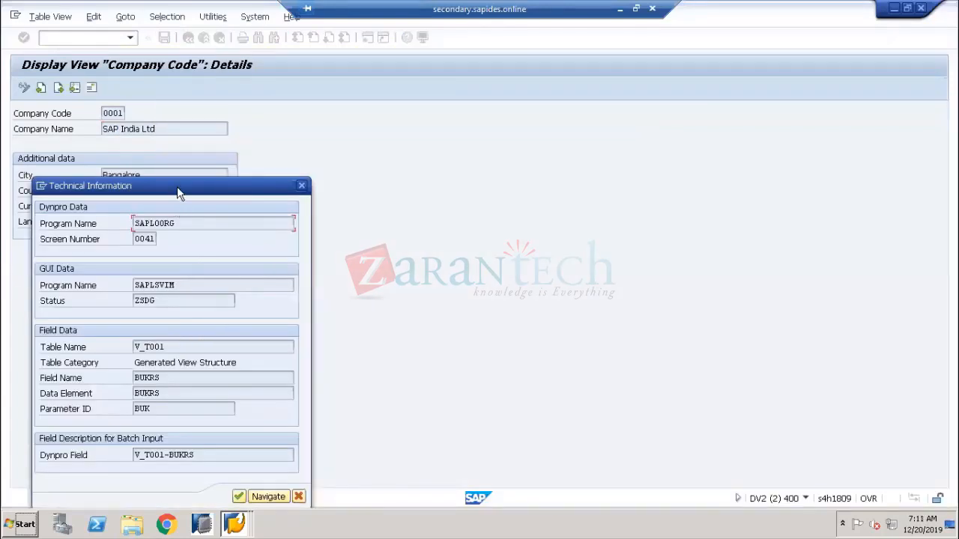
{"action": "left_click_drag", "start_coordinate": [177, 187], "coordinate": [441, 93]}
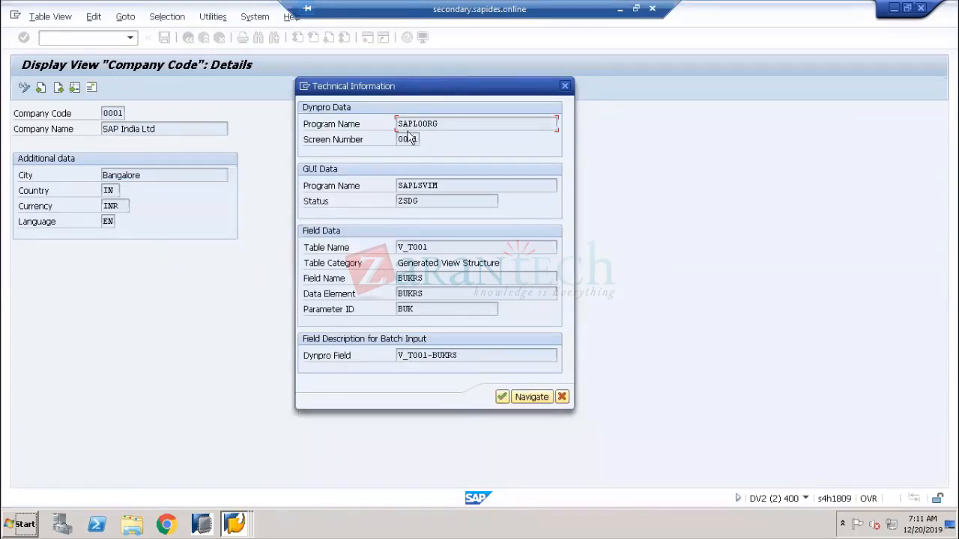
{"action": "left_click_drag", "start_coordinate": [437, 124], "coordinate": [392, 123]}
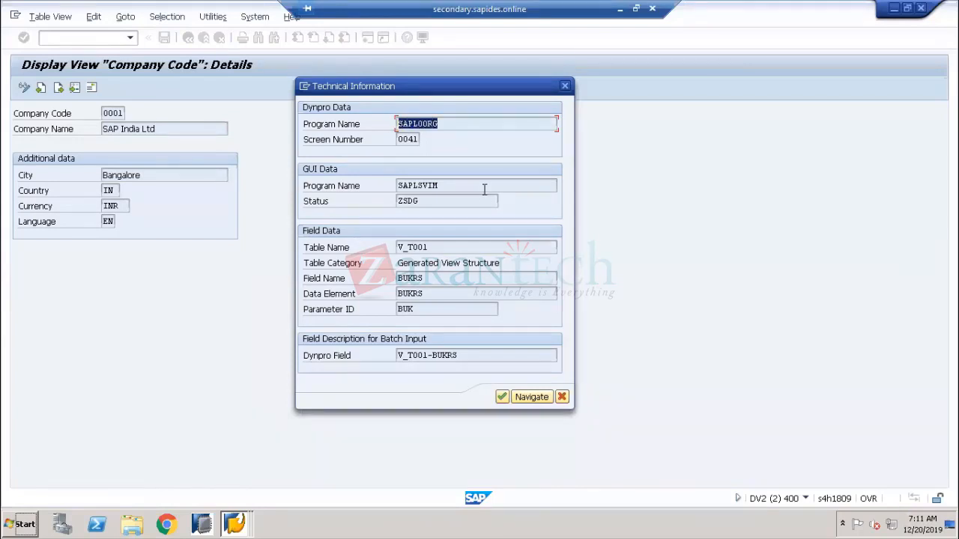
{"action": "left_click_drag", "start_coordinate": [439, 185], "coordinate": [385, 186]}
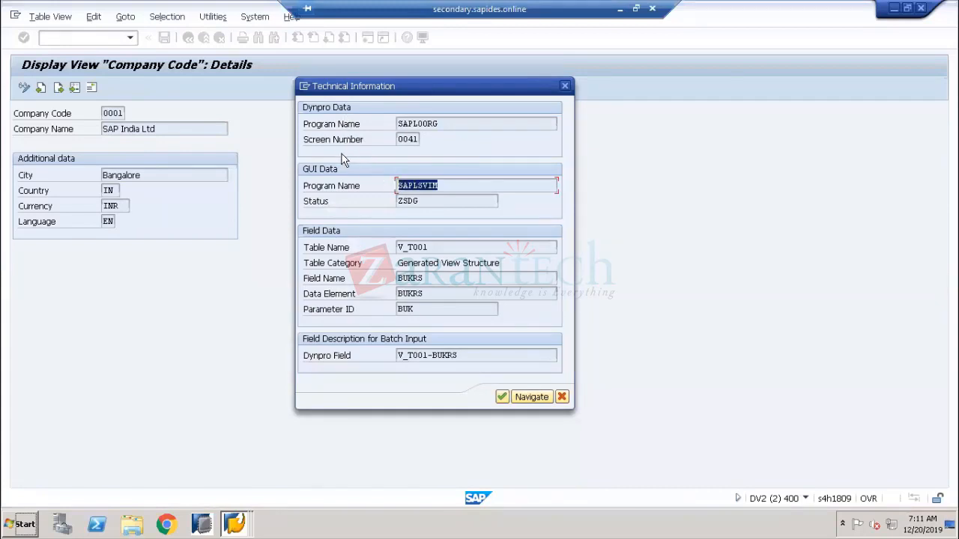
{"action": "left_click_drag", "start_coordinate": [442, 124], "coordinate": [377, 125]}
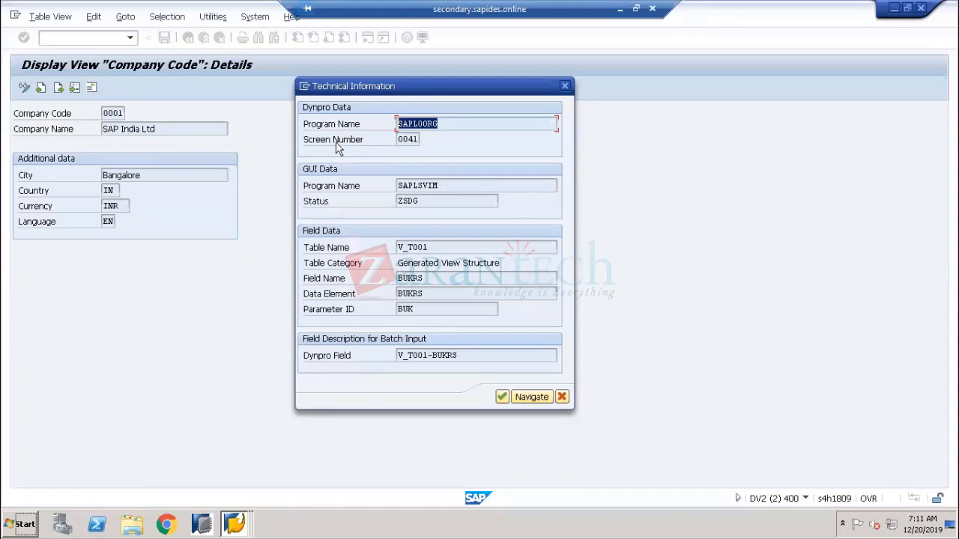
{"action": "left_click", "coordinate": [393, 141]}
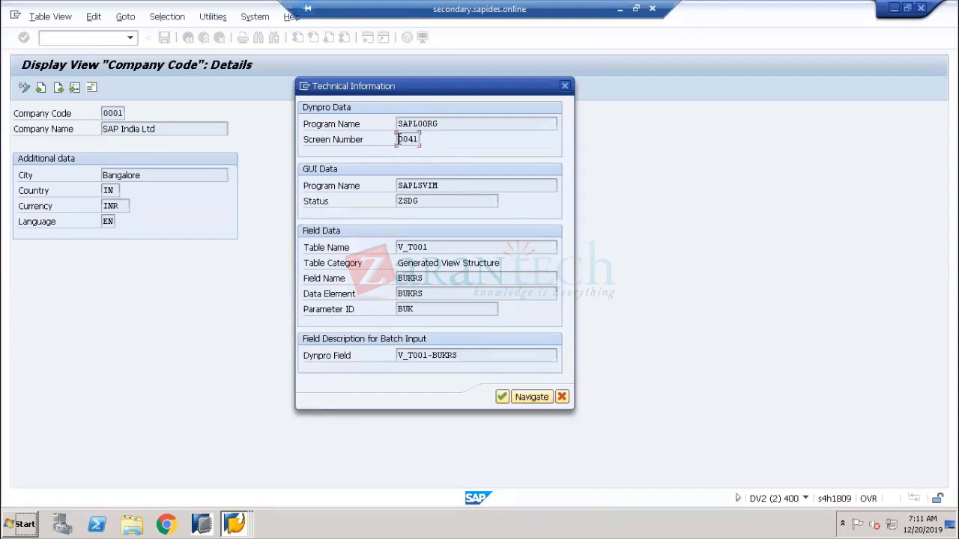
Open program SAPL0ORG in the ABAP Editor and find the V_T001 include L0ORGI35
{"action": "double_click", "coordinate": [419, 123]}
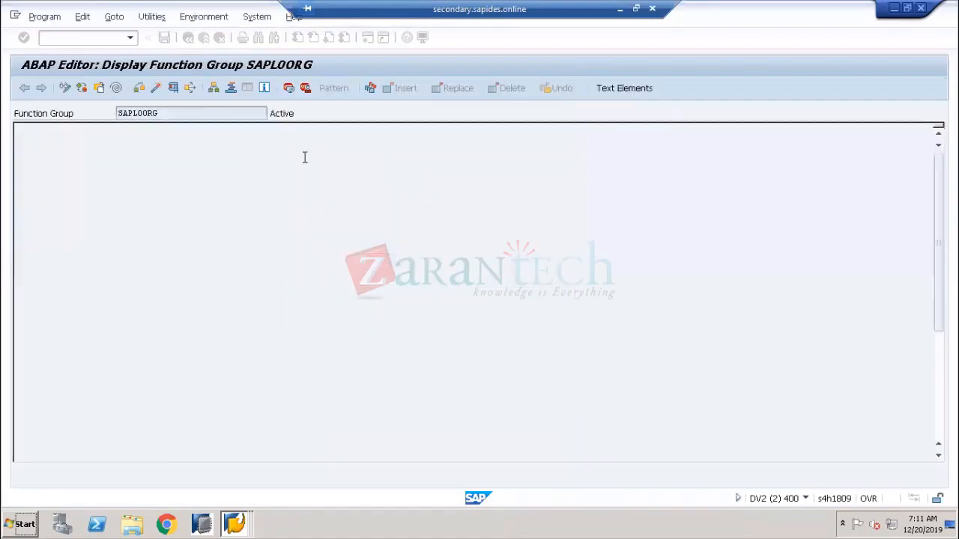
{"action": "scroll", "coordinate": [184, 263], "scroll_direction": "down", "scroll_amount": 14}
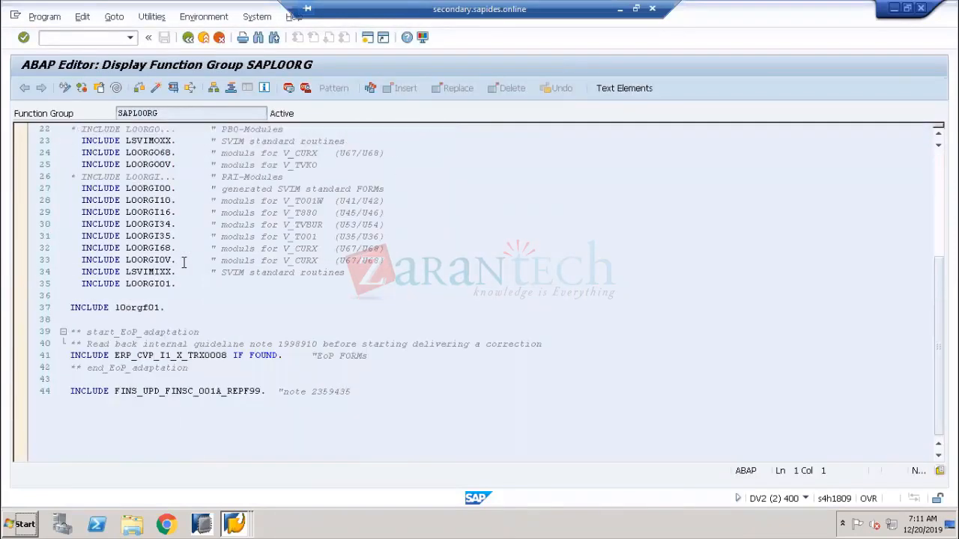
{"action": "scroll", "coordinate": [184, 262], "scroll_direction": "up", "scroll_amount": 15}
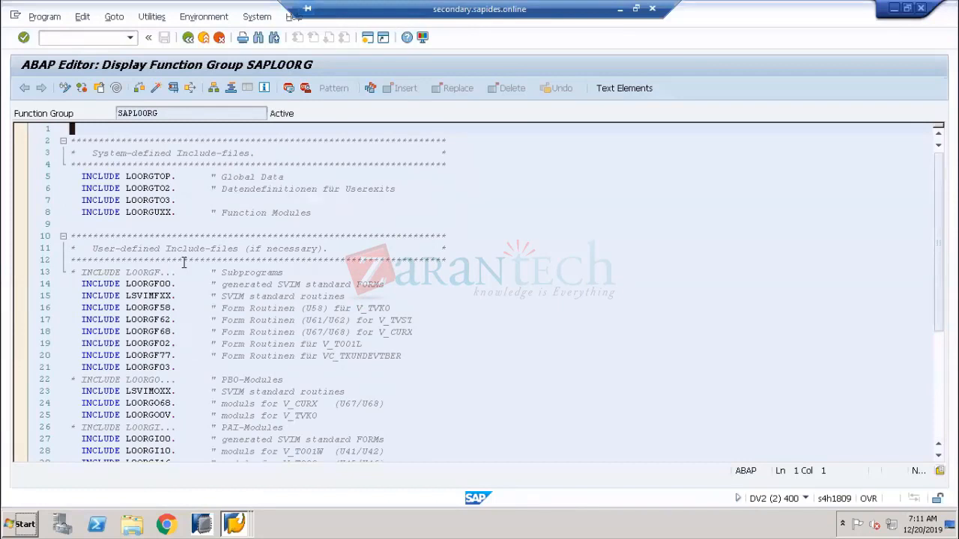
{"action": "scroll", "coordinate": [184, 262], "scroll_direction": "down", "scroll_amount": 2}
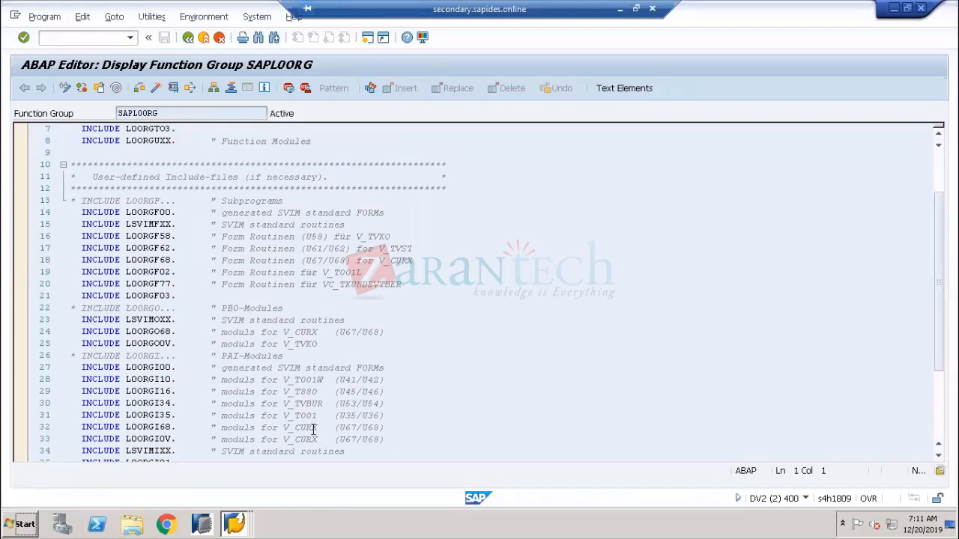
{"action": "left_click_drag", "start_coordinate": [387, 415], "coordinate": [78, 415]}
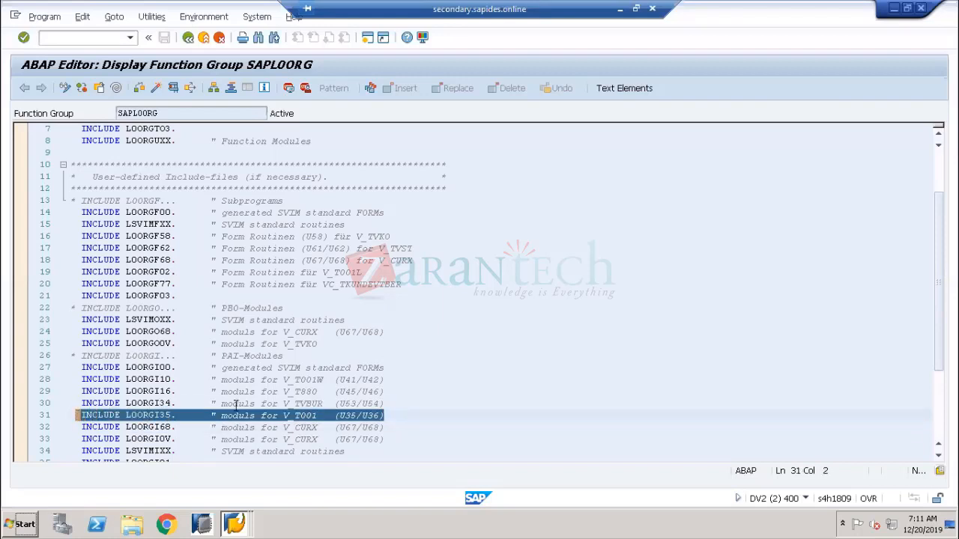
{"action": "left_click", "coordinate": [310, 417]}
{"action": "scroll", "coordinate": [311, 417], "scroll_direction": "down", "scroll_amount": 10}
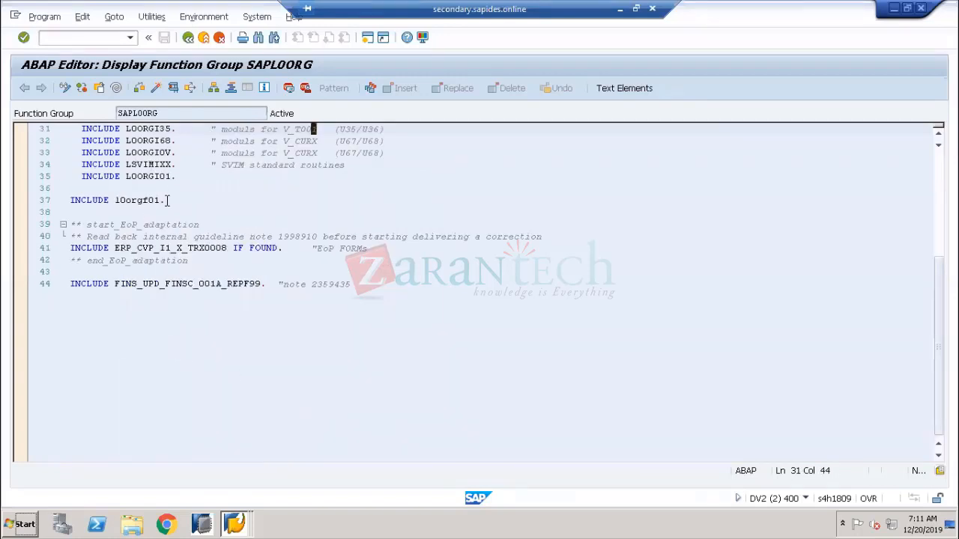
{"action": "scroll", "coordinate": [168, 200], "scroll_direction": "up", "scroll_amount": 4}
{"action": "scroll", "coordinate": [168, 200], "scroll_direction": "up", "scroll_amount": 1}
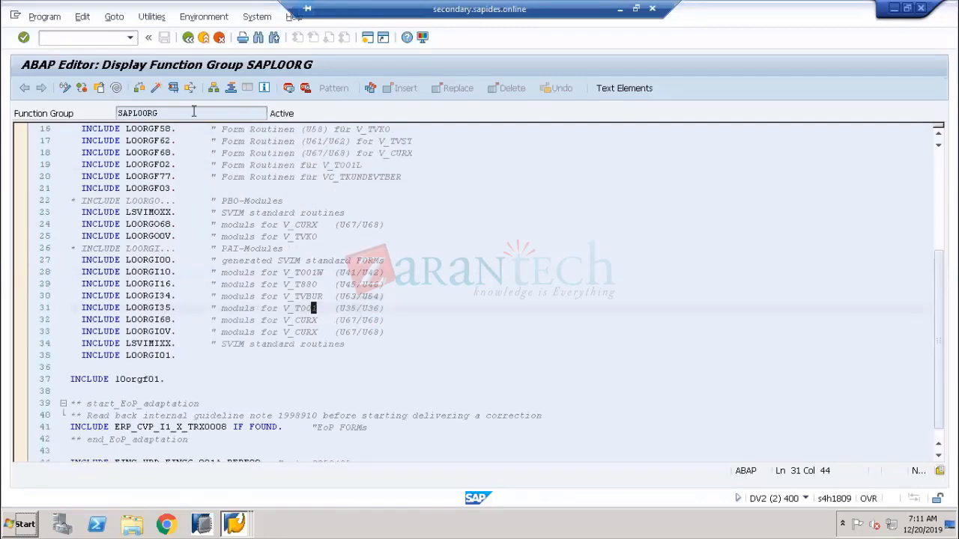
Go back and select the table name V_T001 in the technical information
{"action": "left_click", "coordinate": [189, 38]}
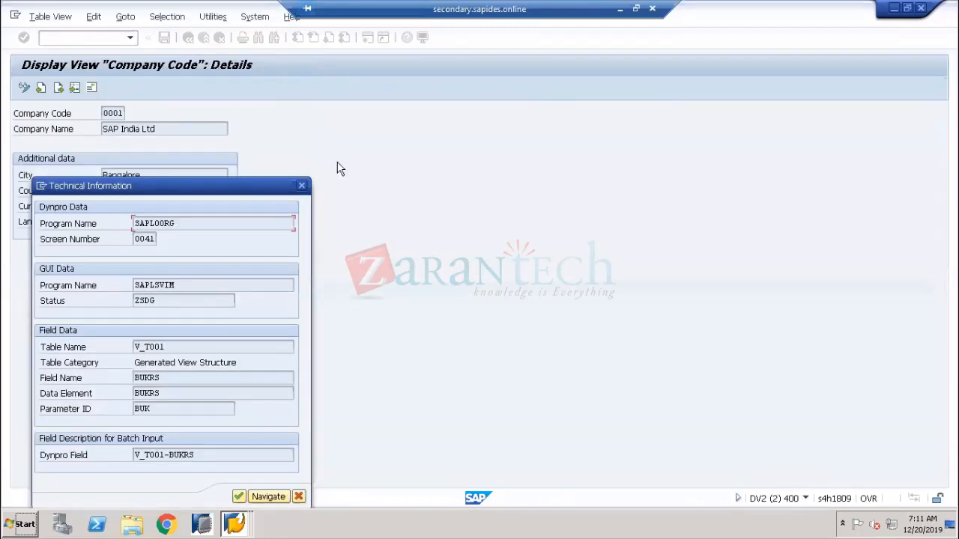
{"action": "left_click_drag", "start_coordinate": [233, 189], "coordinate": [507, 99]}
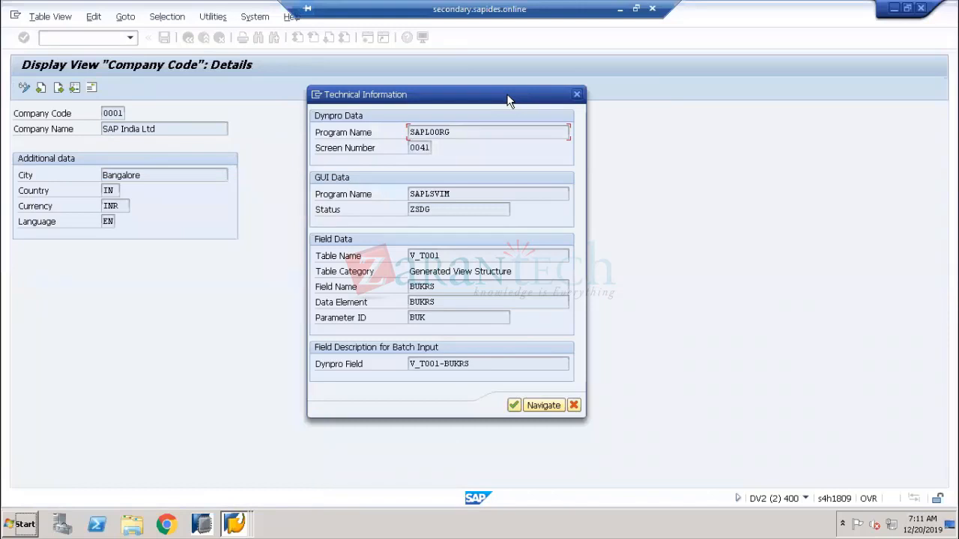
{"action": "left_click", "coordinate": [346, 258]}
{"action": "left_click_drag", "start_coordinate": [516, 271], "coordinate": [402, 270]}
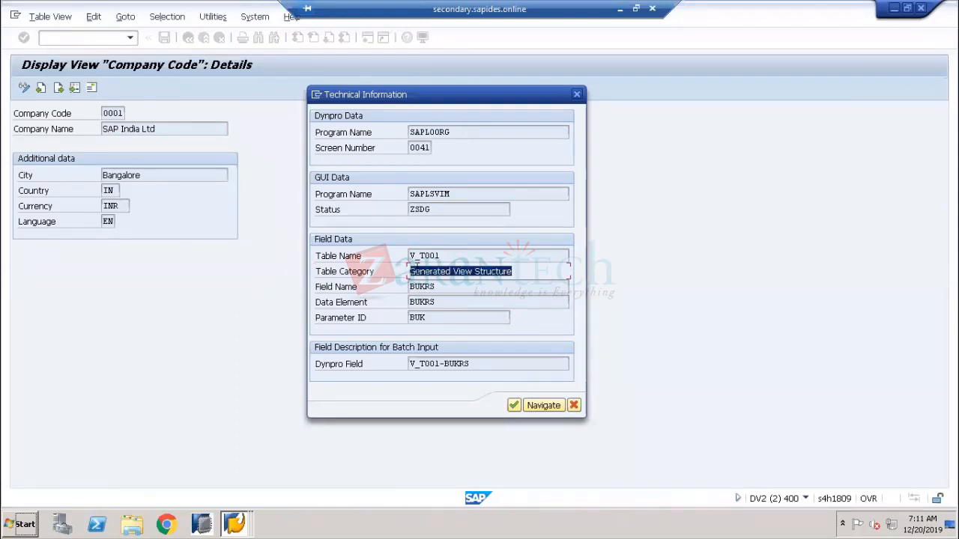
{"action": "left_click", "coordinate": [360, 261]}
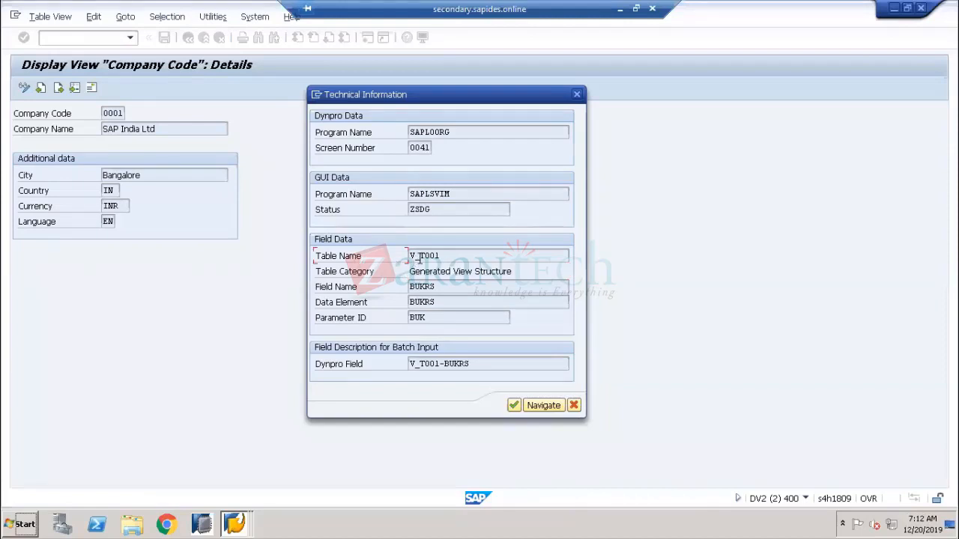
{"action": "left_click_drag", "start_coordinate": [418, 256], "coordinate": [403, 259]}
{"action": "left_click_drag", "start_coordinate": [443, 256], "coordinate": [345, 254]}
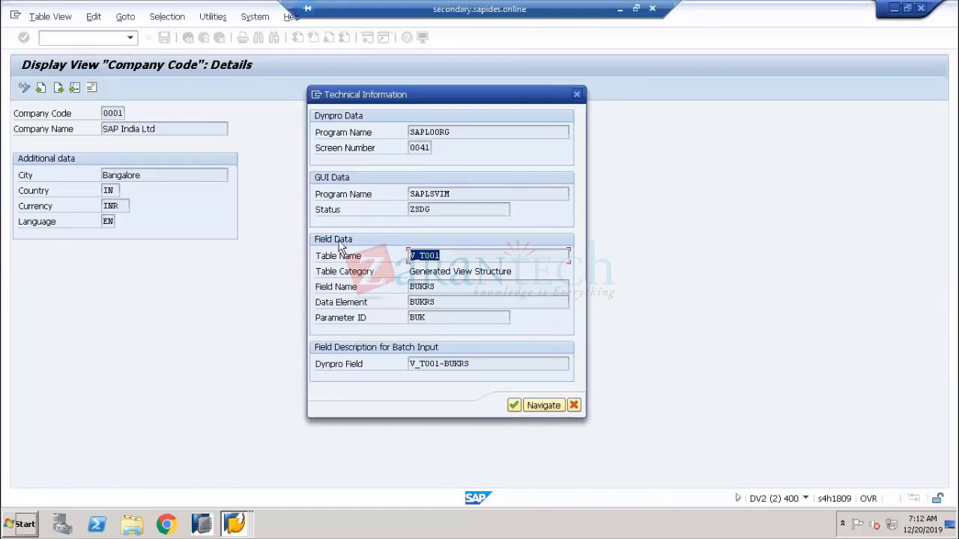
Switch to the ABAP Dictionary initial screen and choose the View object type
{"action": "left_click", "coordinate": [234, 524]}
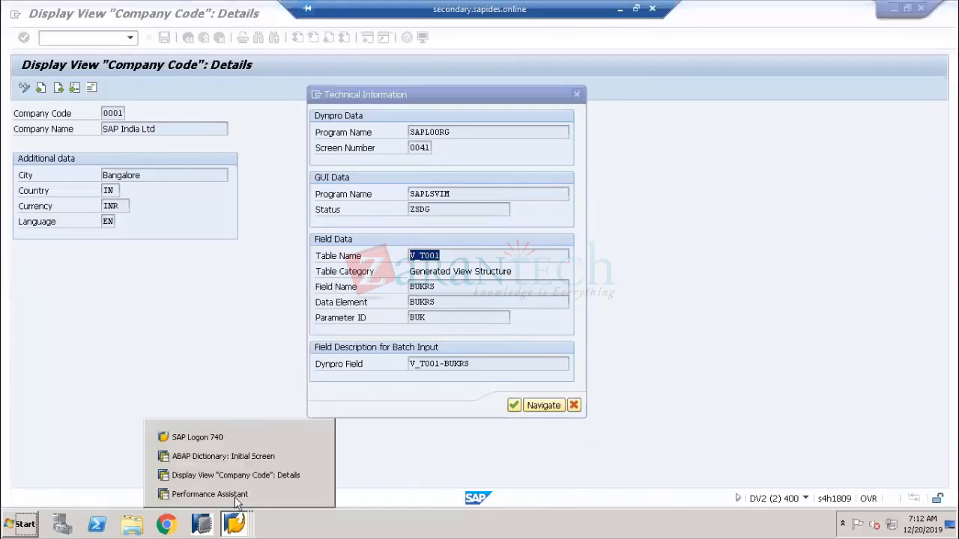
{"action": "left_click", "coordinate": [223, 458]}
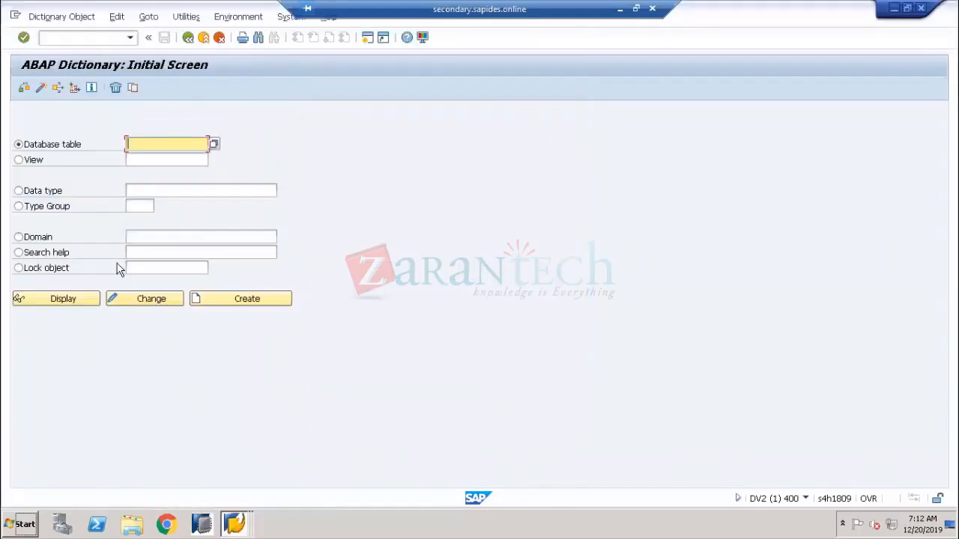
{"action": "left_click", "coordinate": [23, 162]}
{"action": "left_click", "coordinate": [34, 150]}
Reselect V_T001 in Table Name, then return to the dictionary with View selected
{"action": "mouse_move", "coordinate": [244, 518]}
{"action": "left_click", "coordinate": [247, 474]}
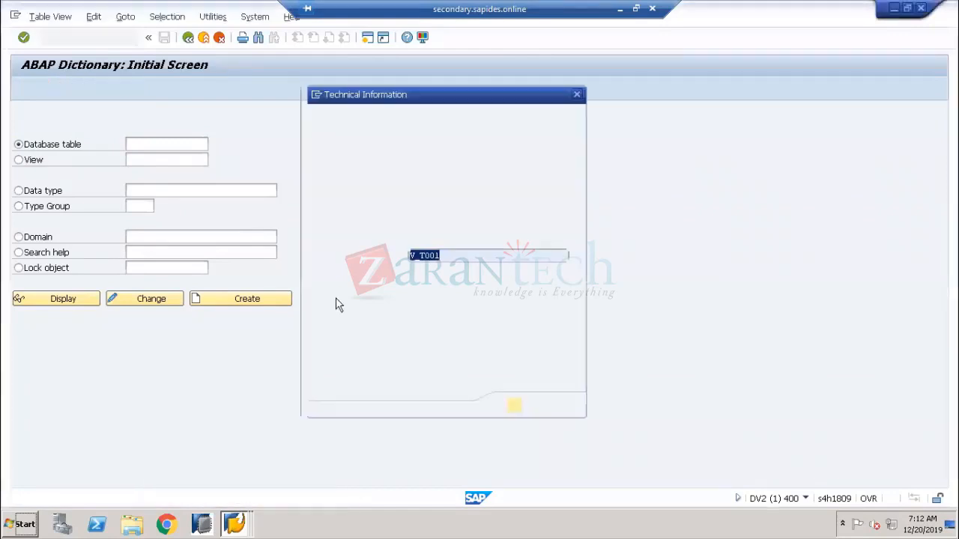
{"action": "right_click", "coordinate": [423, 255]}
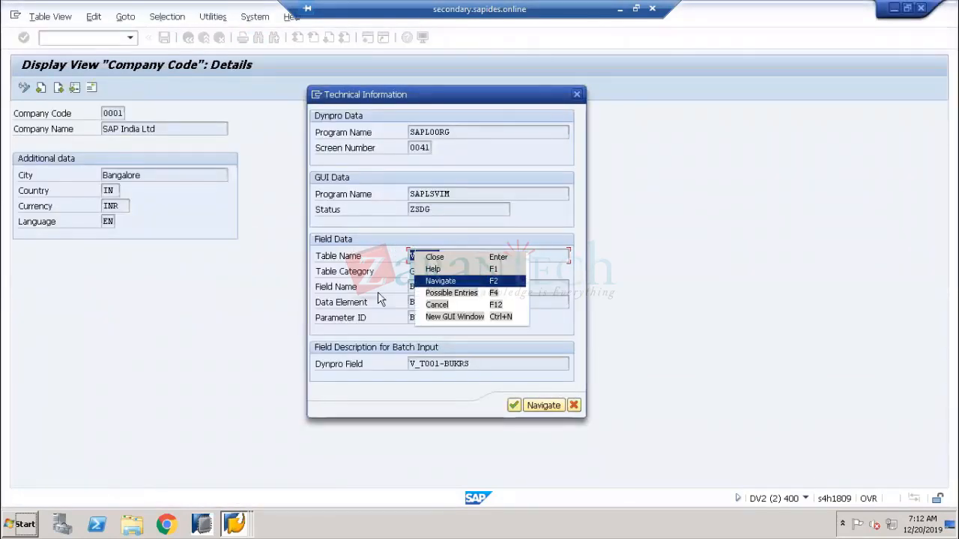
{"action": "left_click", "coordinate": [399, 276]}
{"action": "double_click", "coordinate": [429, 256]}
{"action": "key", "text": "ctrl+c"}
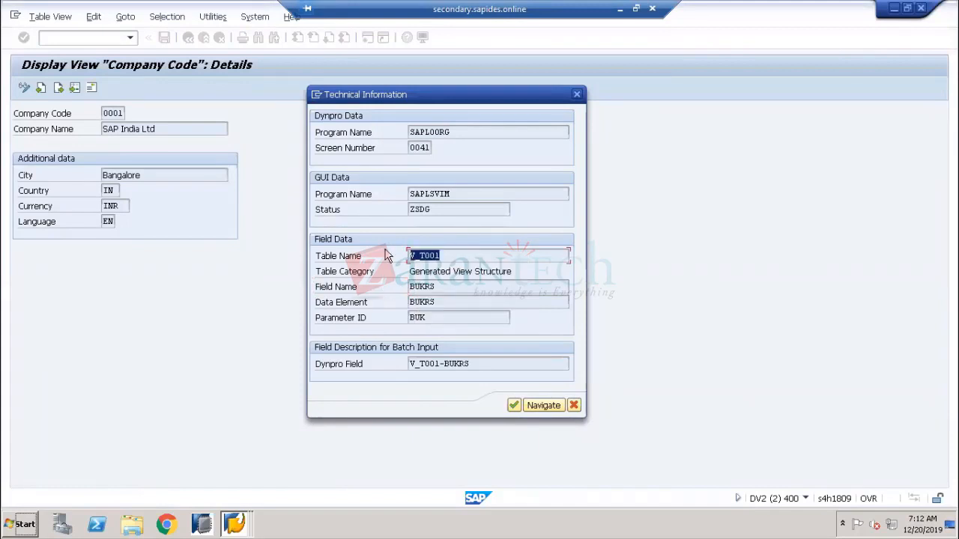
{"action": "left_click", "coordinate": [385, 256]}
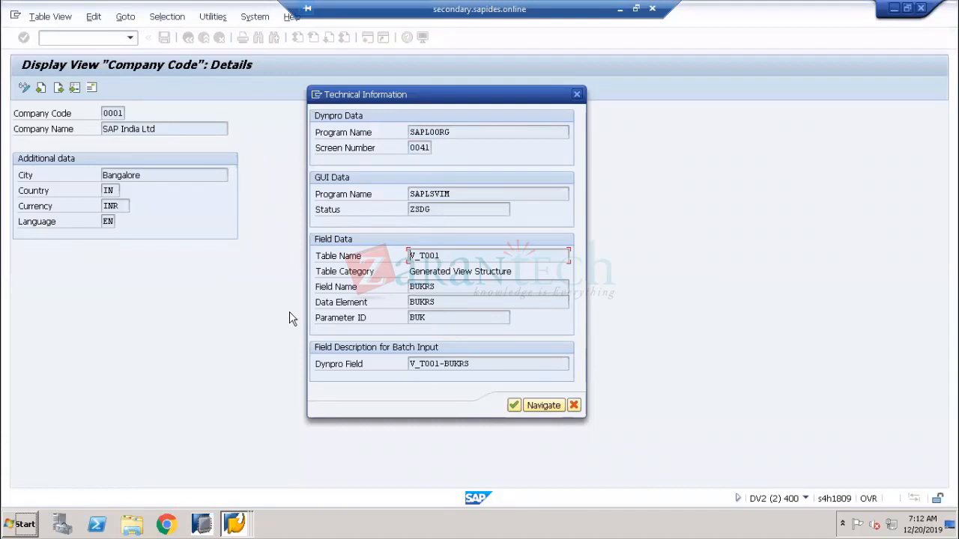
{"action": "key", "text": "alt+Tab"}
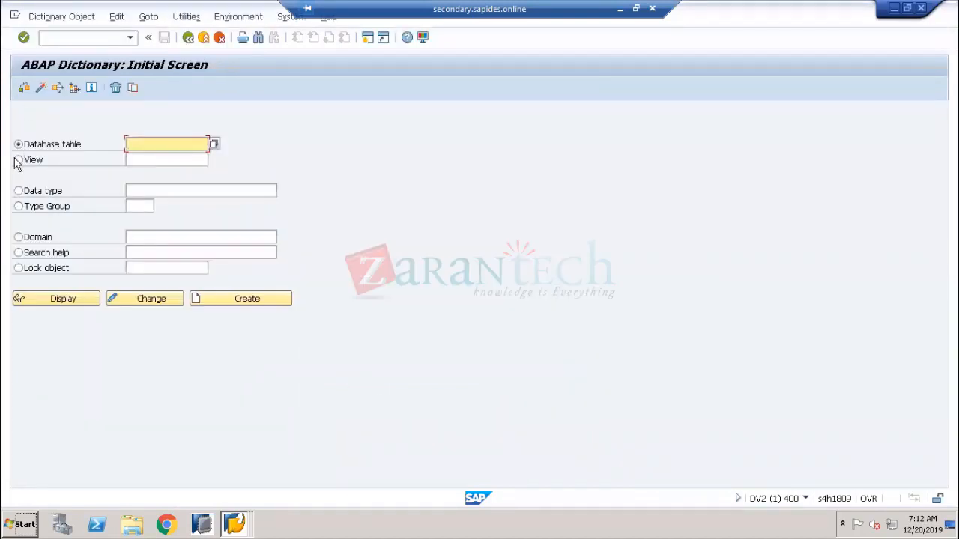
{"action": "left_click", "coordinate": [130, 160]}
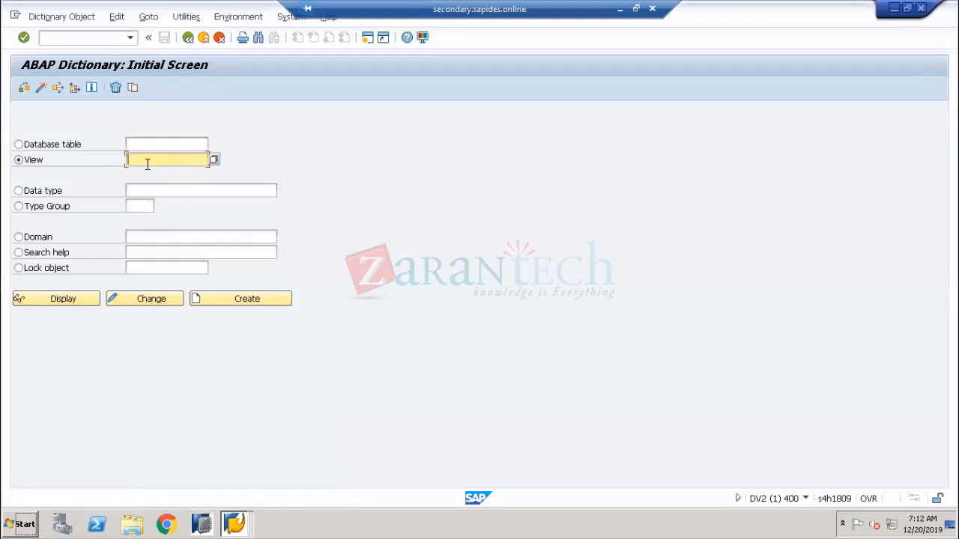
Paste V_T001 as the view and display its definition, short text Company Code
{"action": "key", "text": "ctrl+v"}
{"action": "left_click", "coordinate": [70, 295]}
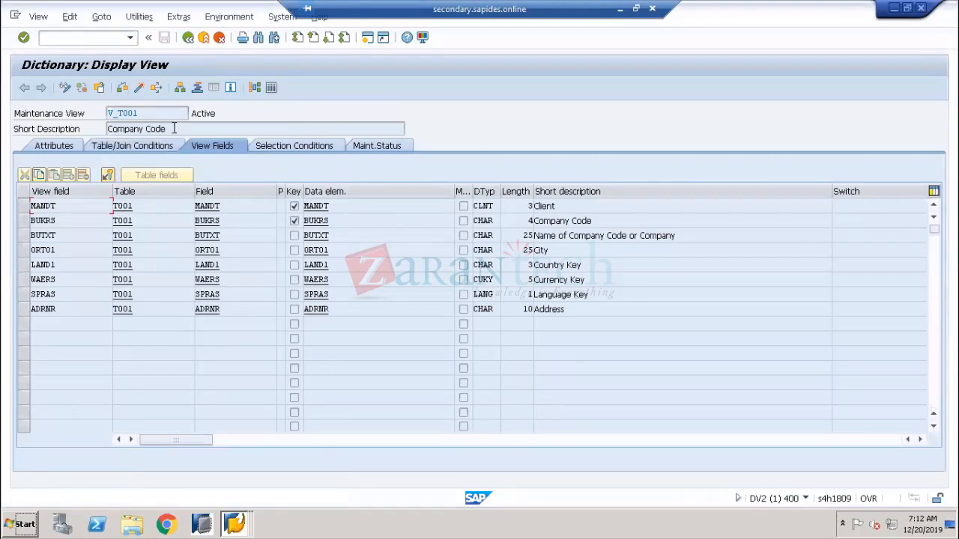
{"action": "left_click_drag", "start_coordinate": [174, 128], "coordinate": [105, 129]}
From the company code details, jump to view V_T001 in the dictionary and return
{"action": "mouse_move", "coordinate": [241, 513]}
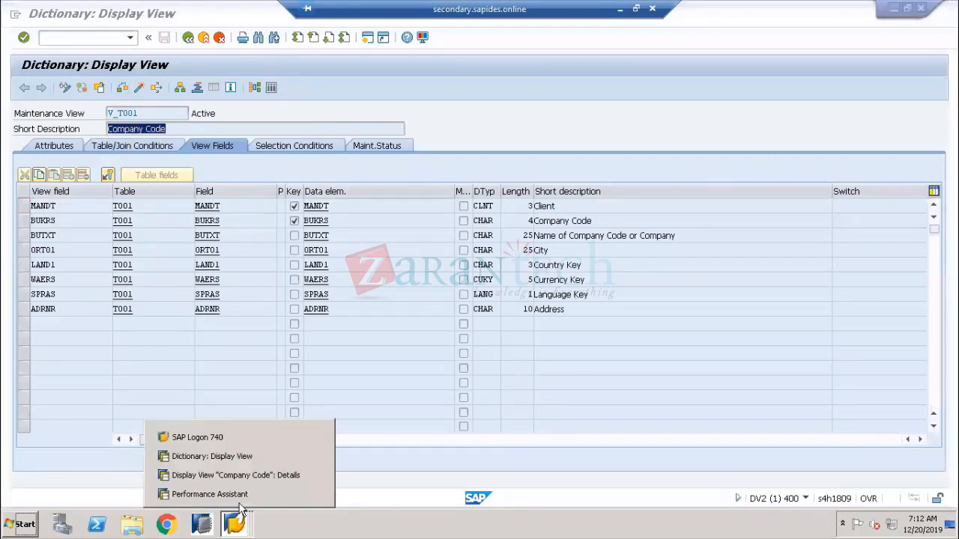
{"action": "left_click", "coordinate": [231, 479]}
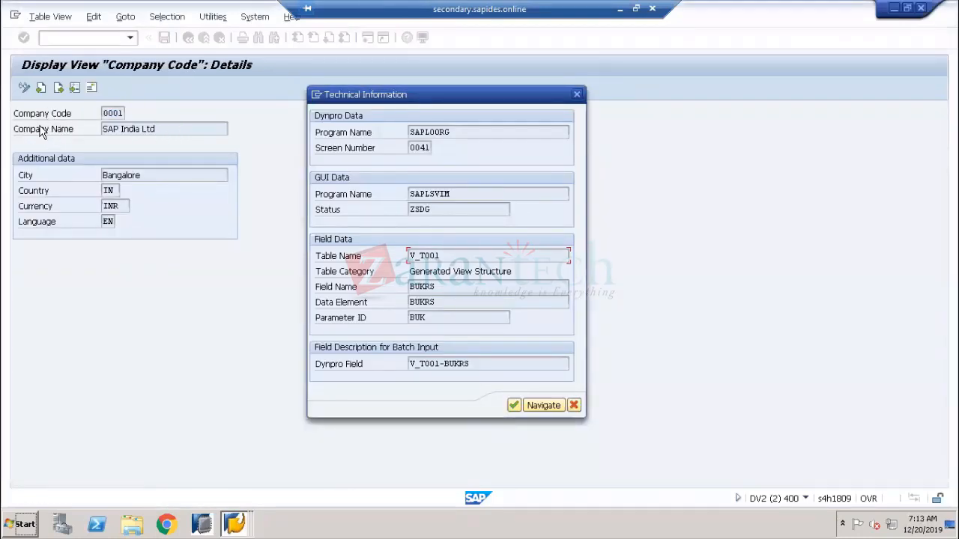
{"action": "left_click", "coordinate": [543, 405]}
{"action": "left_click", "coordinate": [402, 242]}
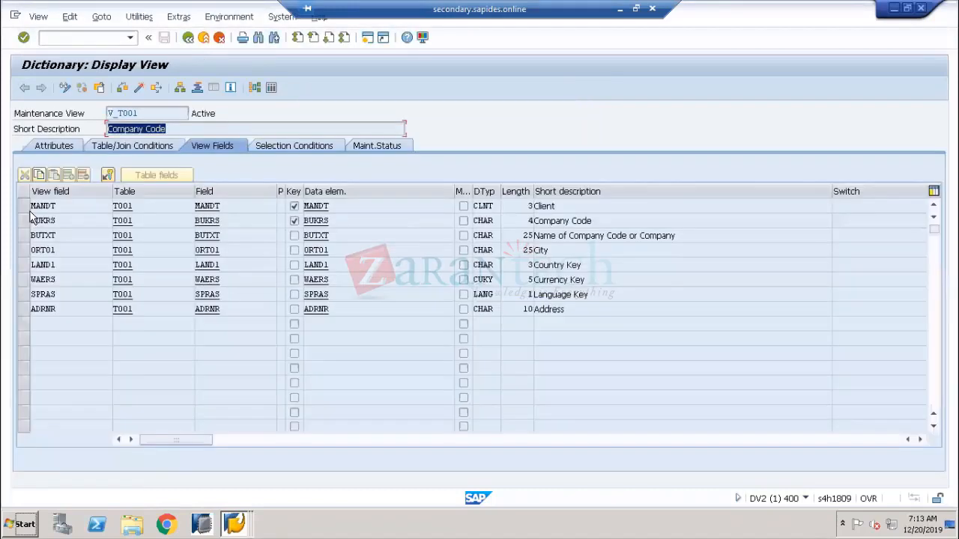
{"action": "double_click", "coordinate": [544, 206]}
{"action": "key", "text": "F3"}
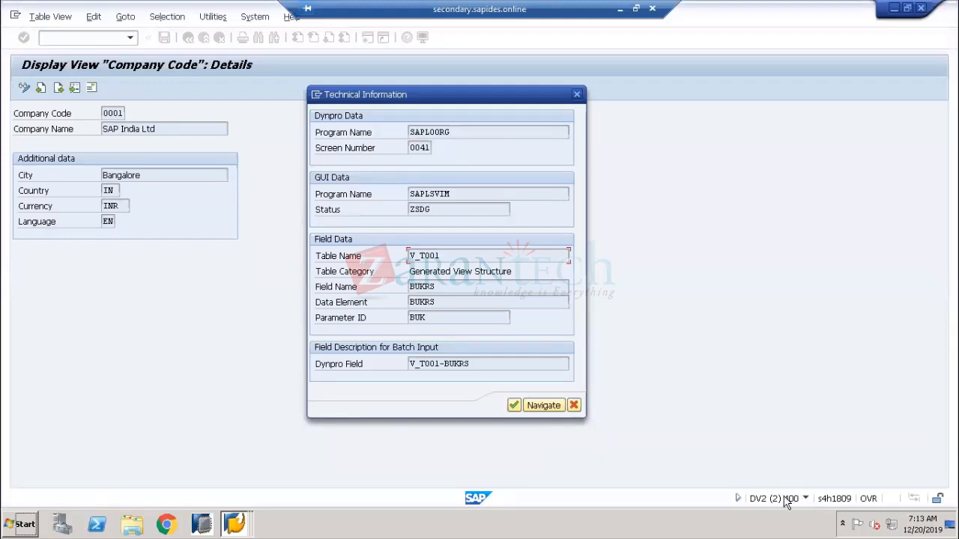
Review the Company Code field description in the V_T001 view definition
{"action": "key", "text": "alt+Tab"}
{"action": "left_click_drag", "start_coordinate": [603, 221], "coordinate": [528, 225]}
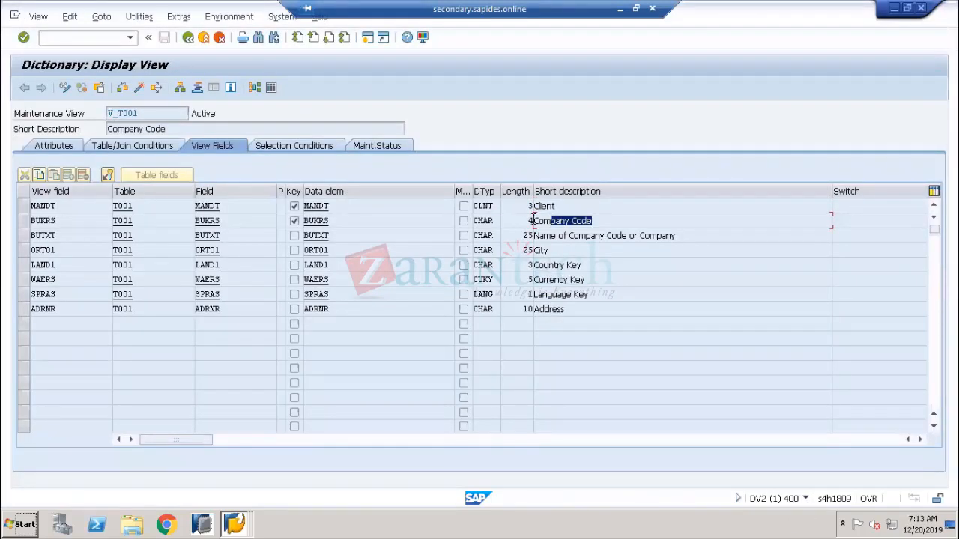
{"action": "left_click", "coordinate": [532, 220]}
{"action": "key", "text": "F1"}
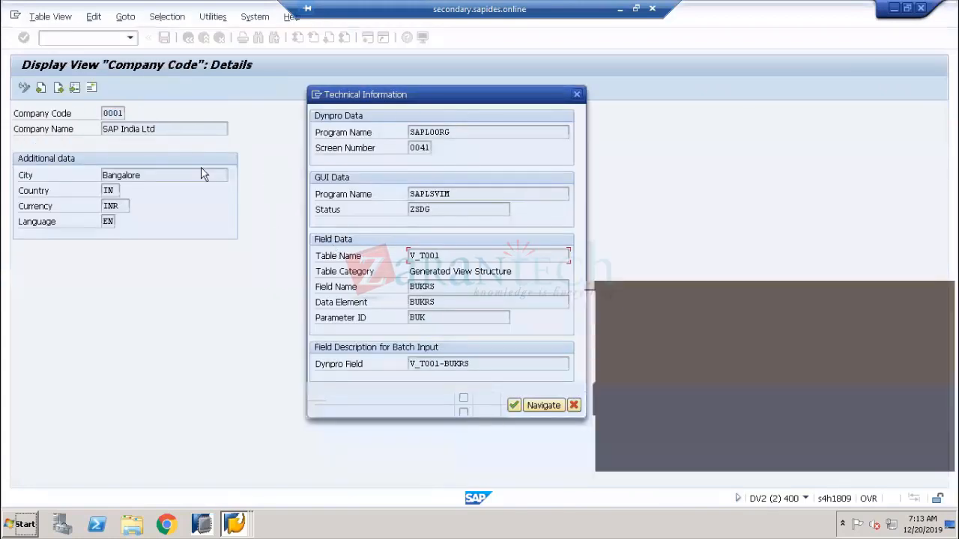
{"action": "key", "text": "alt"}
{"action": "left_click", "coordinate": [57, 117]}
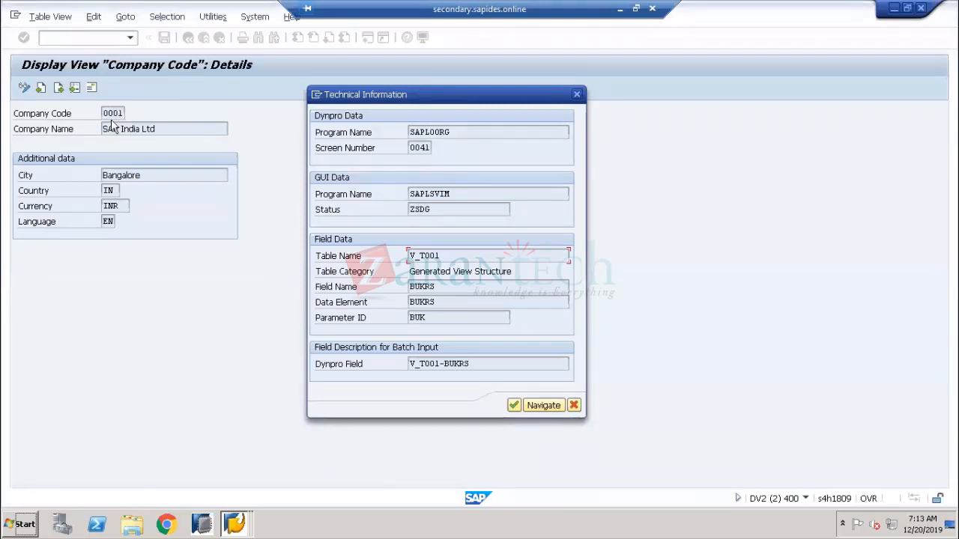
Check the Country Key and Currency Key descriptions against the details screen's V_T001
{"action": "key", "text": "alt+Tab"}
{"action": "left_click_drag", "start_coordinate": [682, 240], "coordinate": [566, 266]}
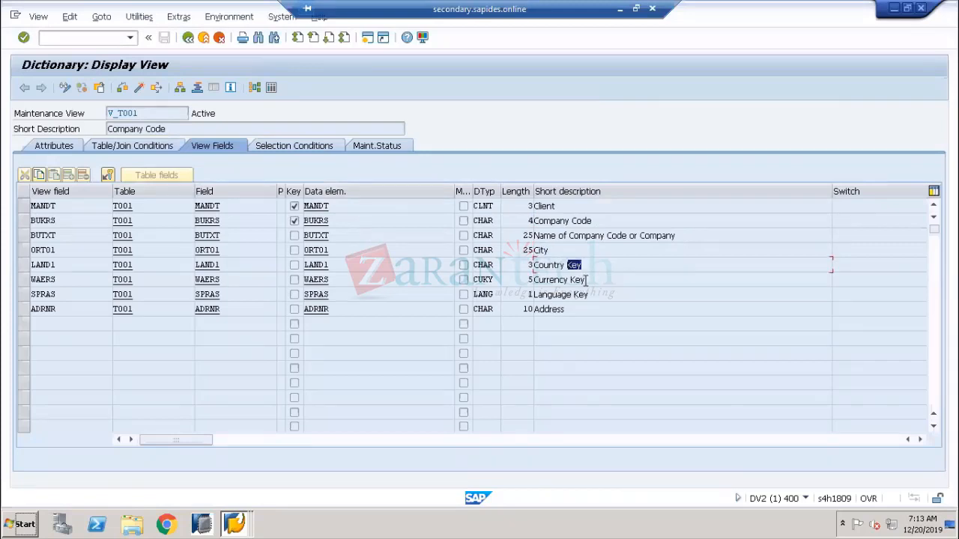
{"action": "left_click", "coordinate": [586, 280]}
{"action": "key", "text": "alt+Tab"}
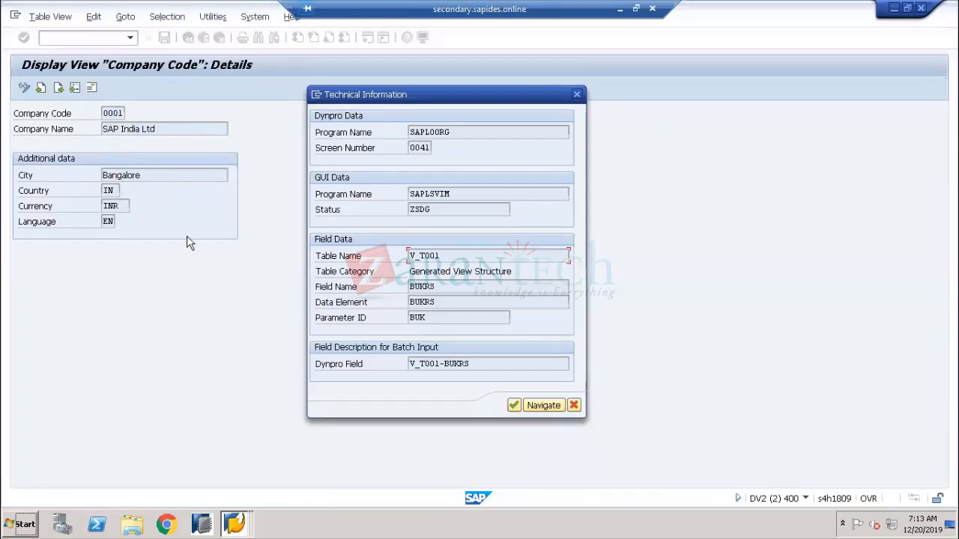
{"action": "left_click_drag", "start_coordinate": [443, 253], "coordinate": [399, 256]}
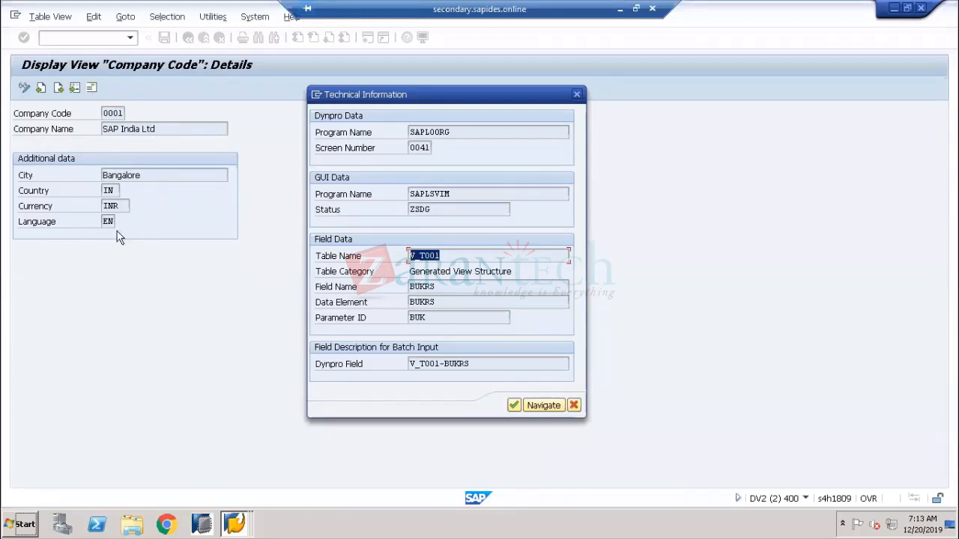
{"action": "left_click_drag", "start_coordinate": [460, 256], "coordinate": [394, 256]}
{"action": "key", "text": "alt+Tab"}
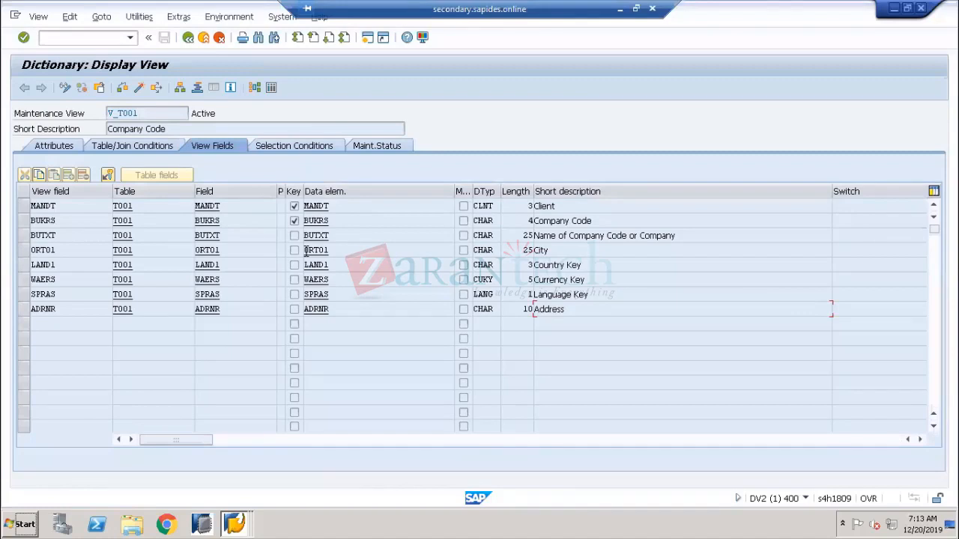
Highlight view fields BUKRS, BUTXT and SPRAS, then close the Technical Information window
{"action": "left_click", "coordinate": [22, 223]}
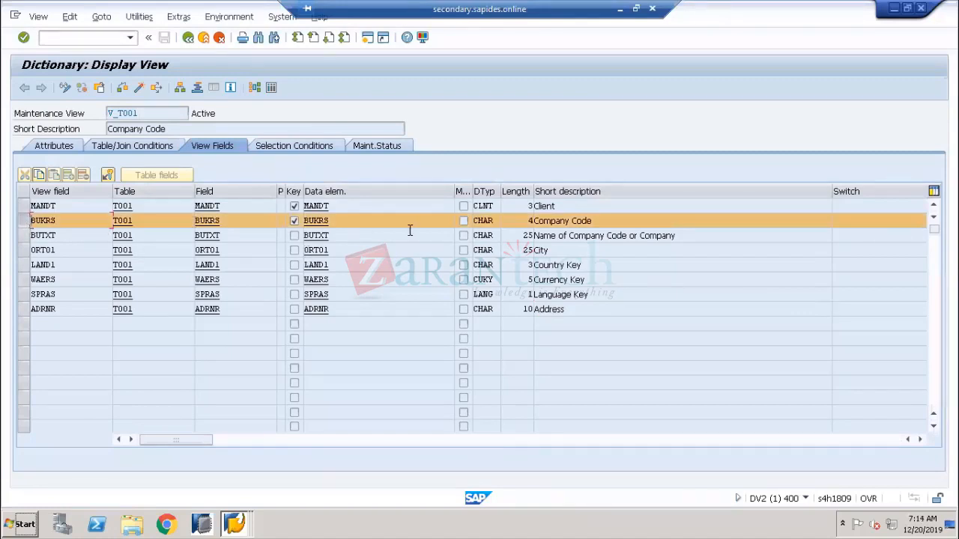
{"action": "left_click_drag", "start_coordinate": [68, 220], "coordinate": [12, 220]}
{"action": "left_click_drag", "start_coordinate": [684, 236], "coordinate": [20, 235]}
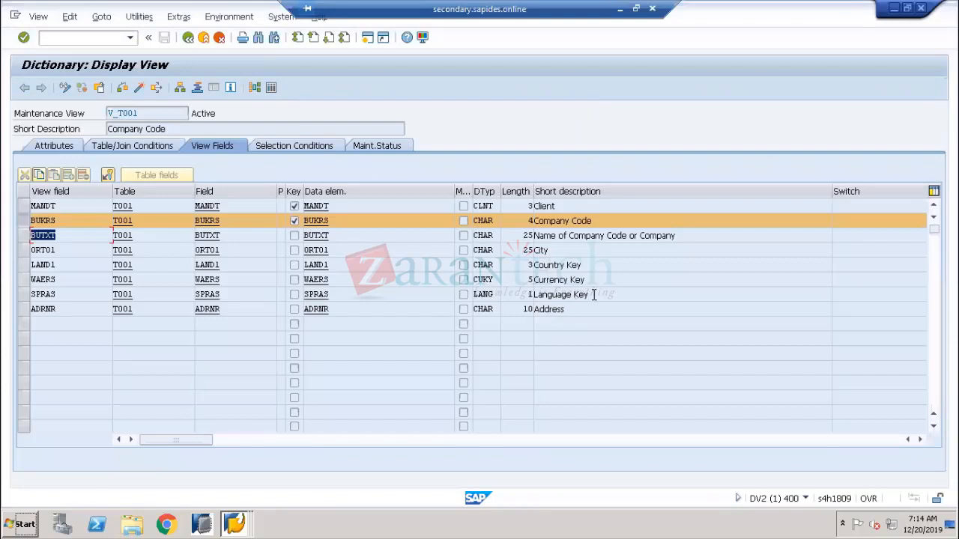
{"action": "left_click_drag", "start_coordinate": [593, 294], "coordinate": [371, 291]}
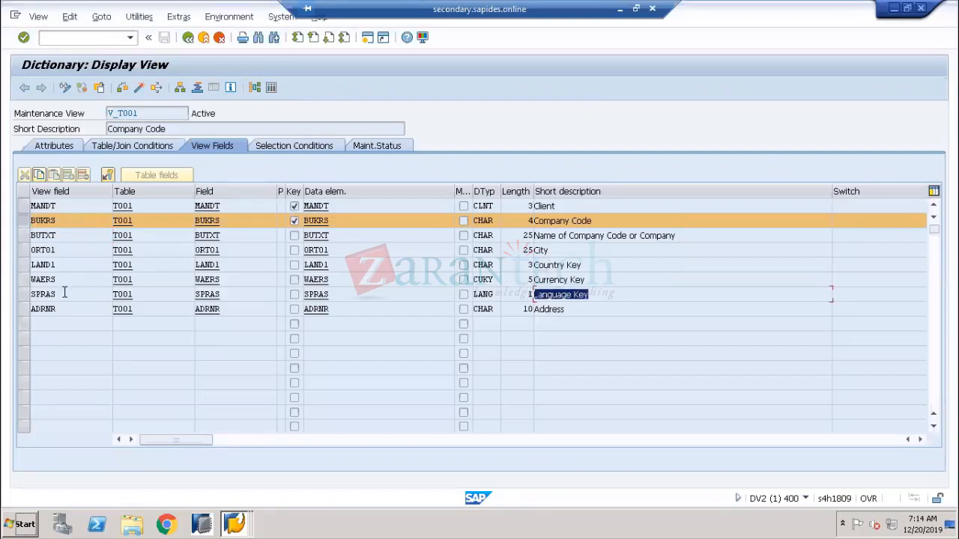
{"action": "left_click_drag", "start_coordinate": [64, 293], "coordinate": [16, 294]}
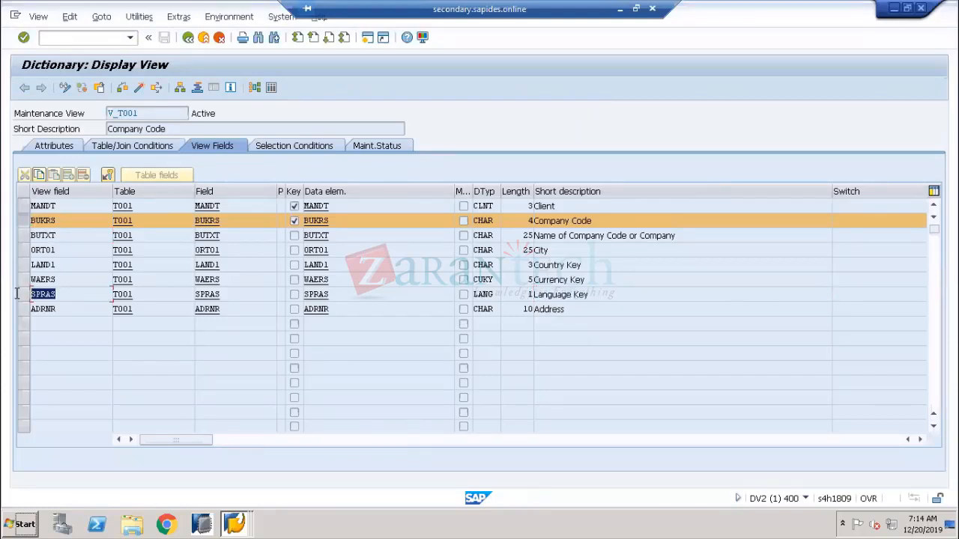
{"action": "left_click", "coordinate": [30, 220]}
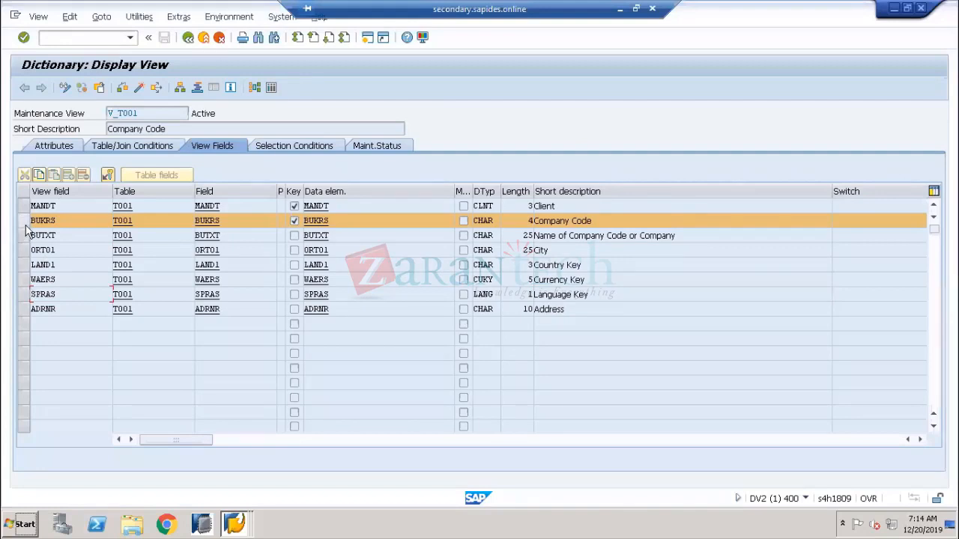
{"action": "left_click_drag", "start_coordinate": [140, 114], "coordinate": [107, 114]}
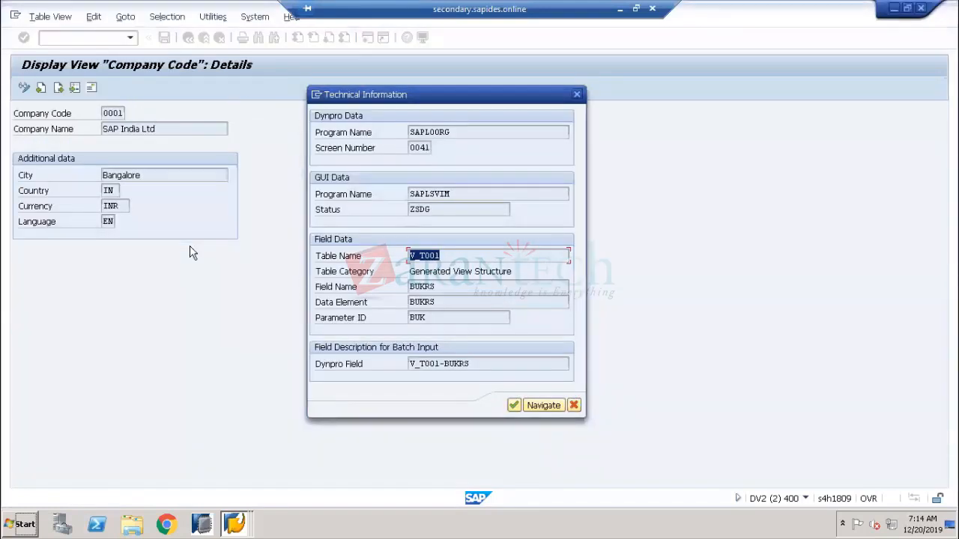
{"action": "left_click", "coordinate": [513, 407]}
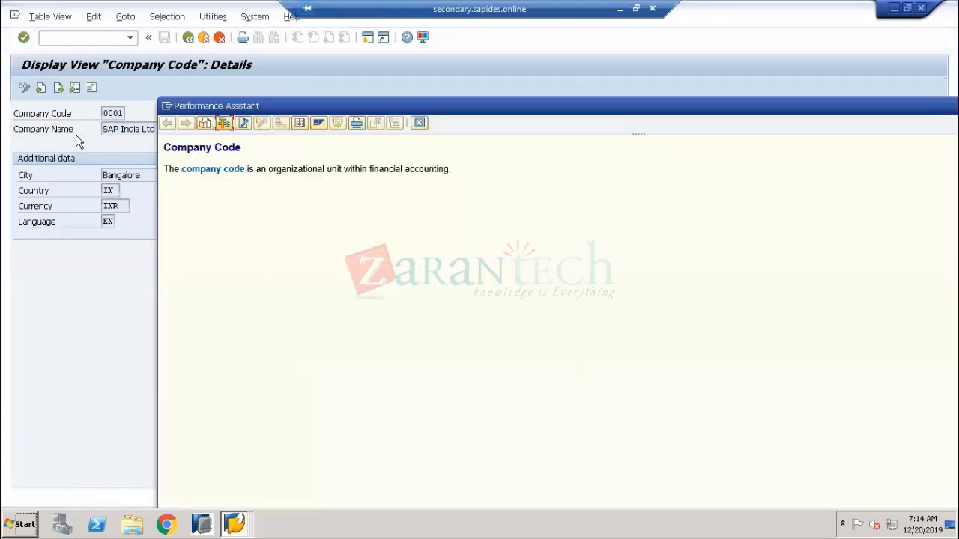
Close the help, go back, and start a new entry in Edit Company Code Data
{"action": "left_click", "coordinate": [419, 122]}
{"action": "left_click", "coordinate": [188, 38]}
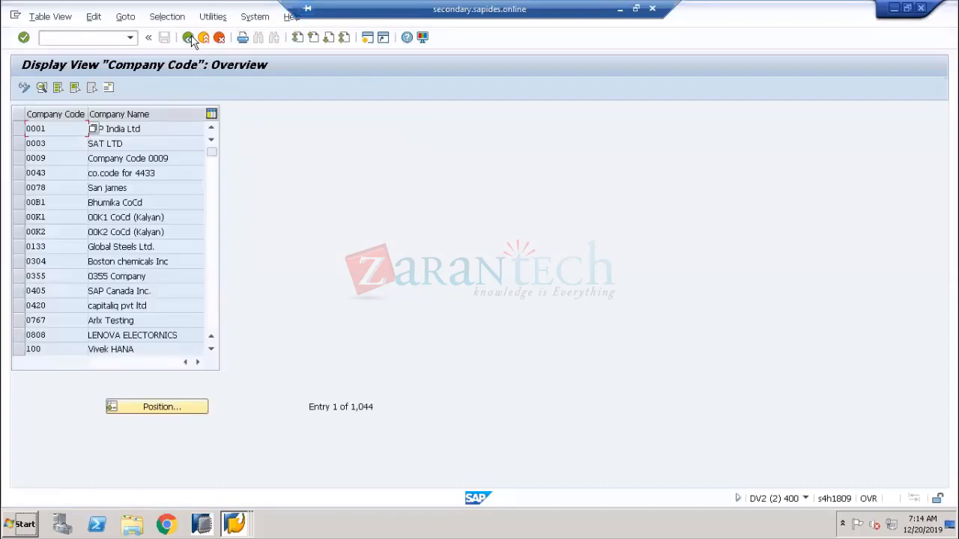
{"action": "left_click", "coordinate": [188, 38]}
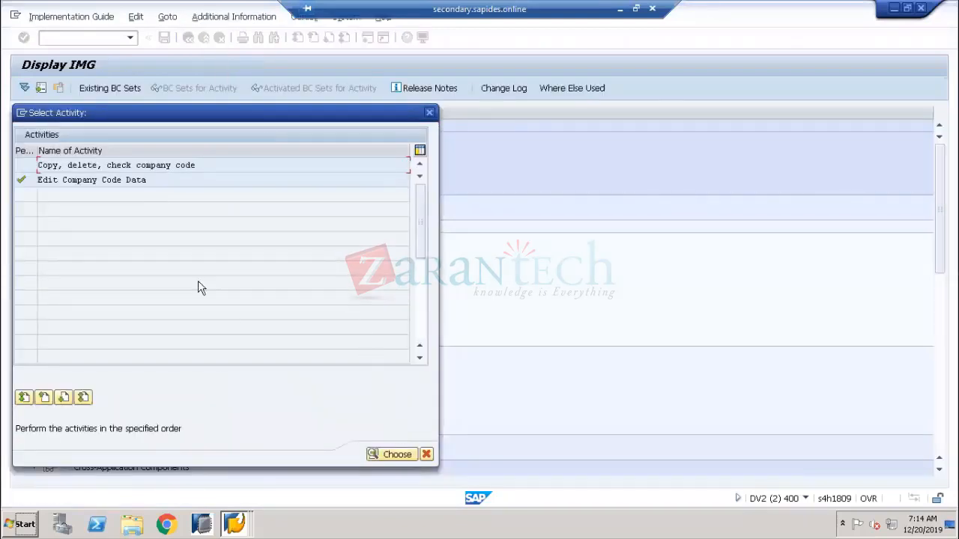
{"action": "double_click", "coordinate": [156, 182]}
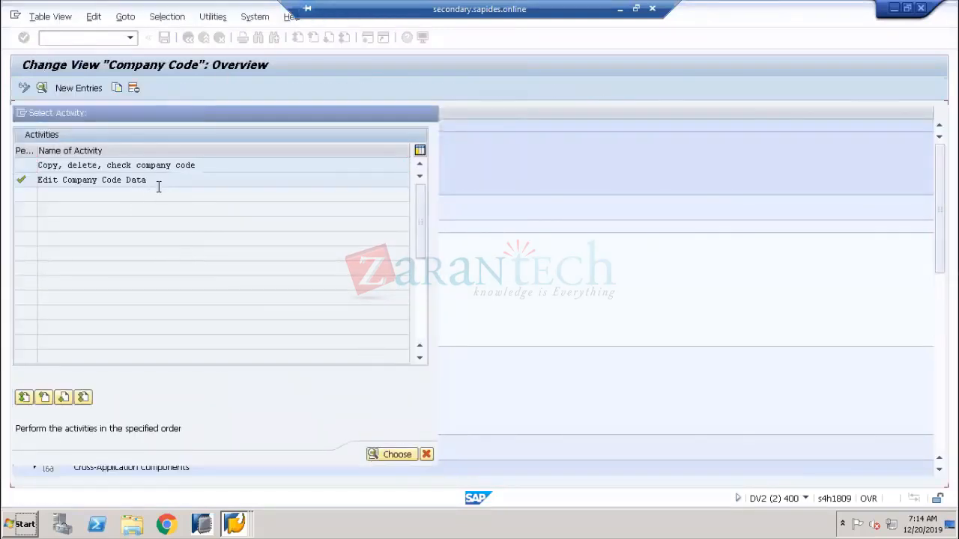
{"action": "left_click", "coordinate": [79, 88]}
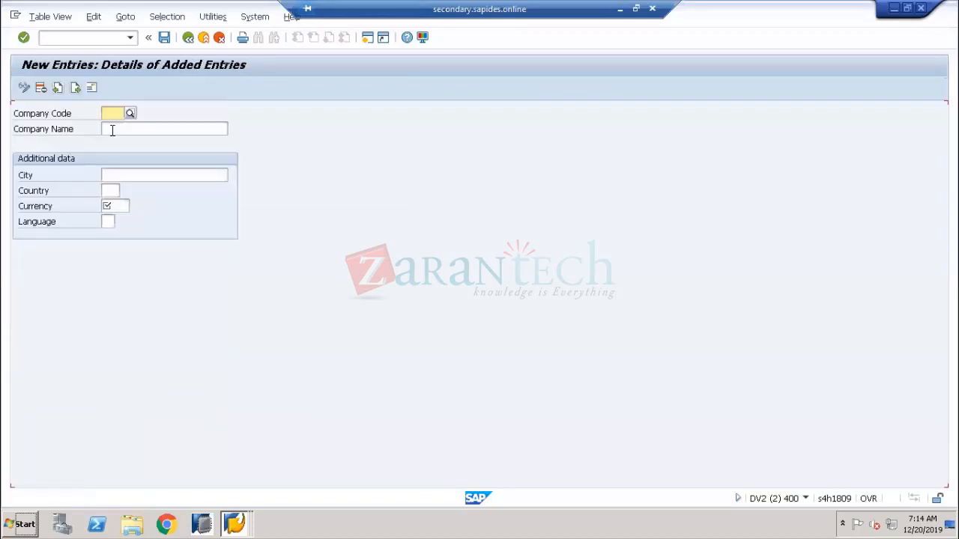
Submit company code US01: CREAT MANAF., NEW YORK, US, USD, En; duplicate key rejected
{"action": "left_click", "coordinate": [118, 114]}
{"action": "left_click", "coordinate": [113, 127]}
{"action": "left_click", "coordinate": [118, 129]}
{"action": "left_click", "coordinate": [120, 140]}
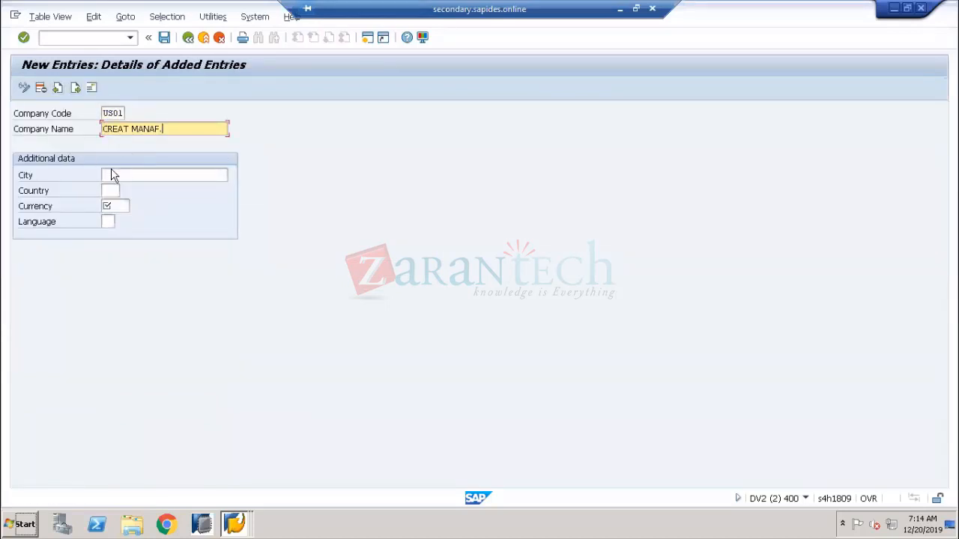
{"action": "left_click", "coordinate": [111, 175]}
{"action": "left_click", "coordinate": [118, 187]}
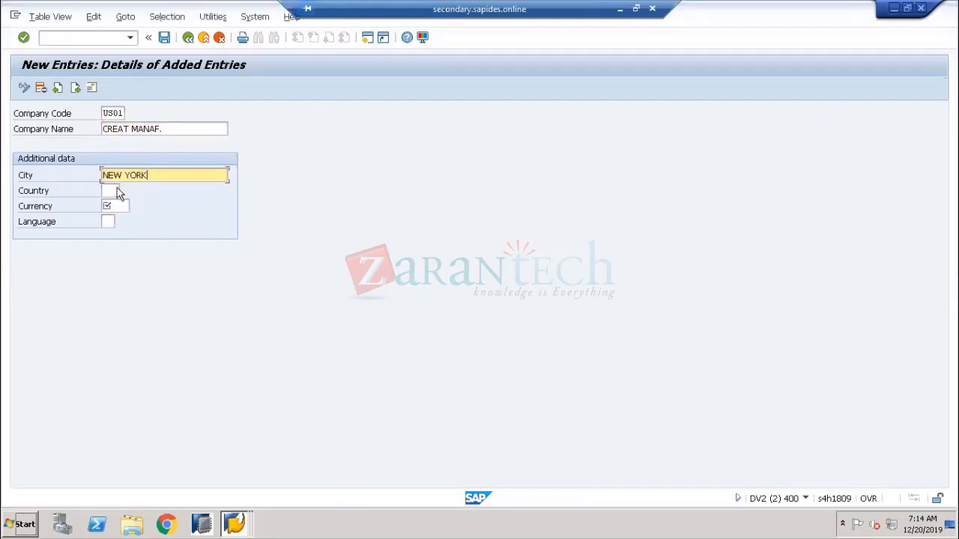
{"action": "left_click", "coordinate": [117, 191]}
{"action": "left_click", "coordinate": [111, 201]}
{"action": "left_click", "coordinate": [120, 206]}
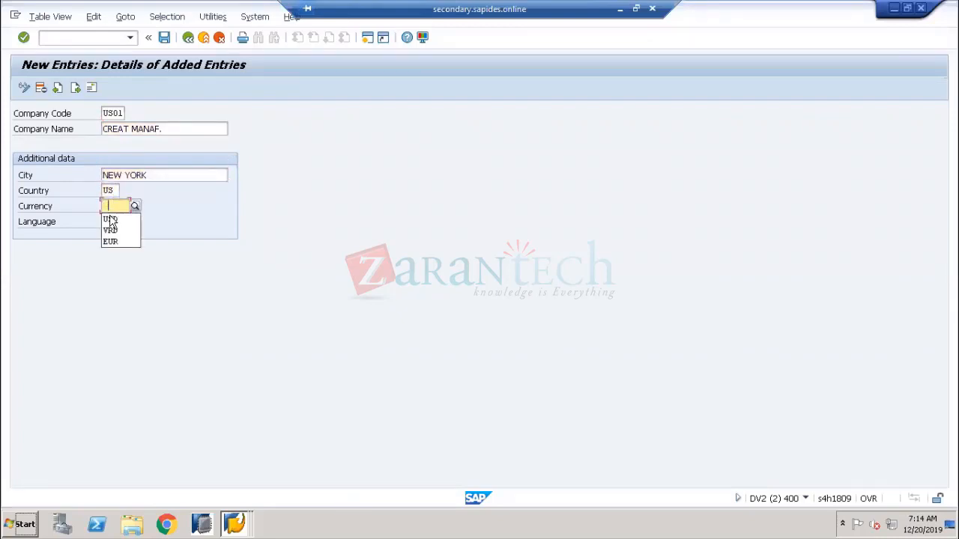
{"action": "left_click", "coordinate": [110, 219]}
{"action": "left_click", "coordinate": [108, 221]}
{"action": "left_click", "coordinate": [108, 231]}
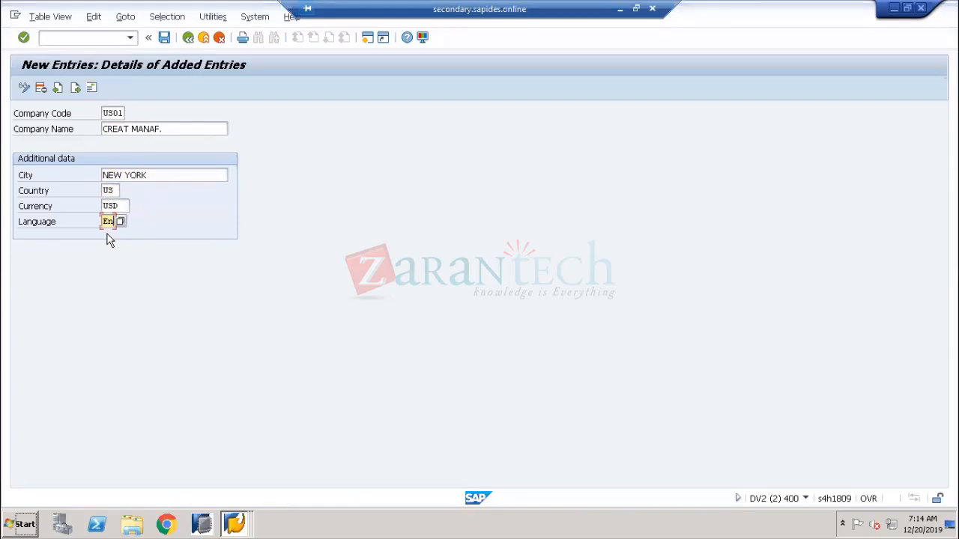
{"action": "key", "text": "Return"}
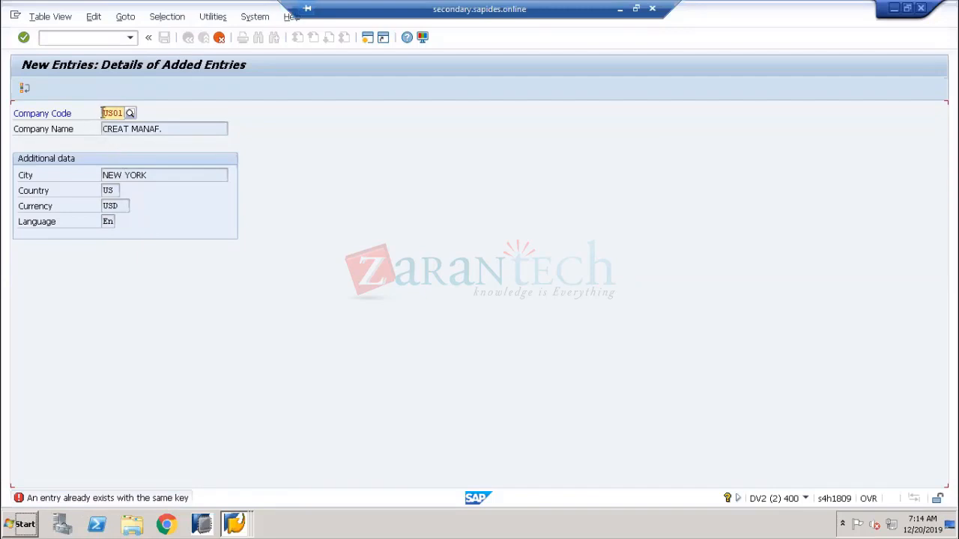
{"action": "left_click_drag", "start_coordinate": [105, 112], "coordinate": [142, 124]}
Discard the rejected new entry and return to the company code list
{"action": "left_click", "coordinate": [25, 88]}
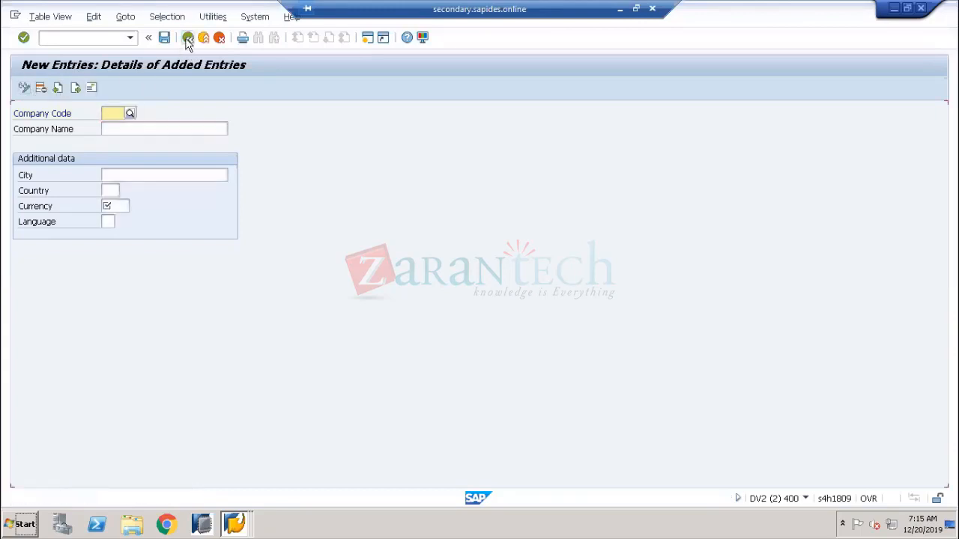
{"action": "left_click", "coordinate": [188, 37]}
{"action": "left_click", "coordinate": [218, 37]}
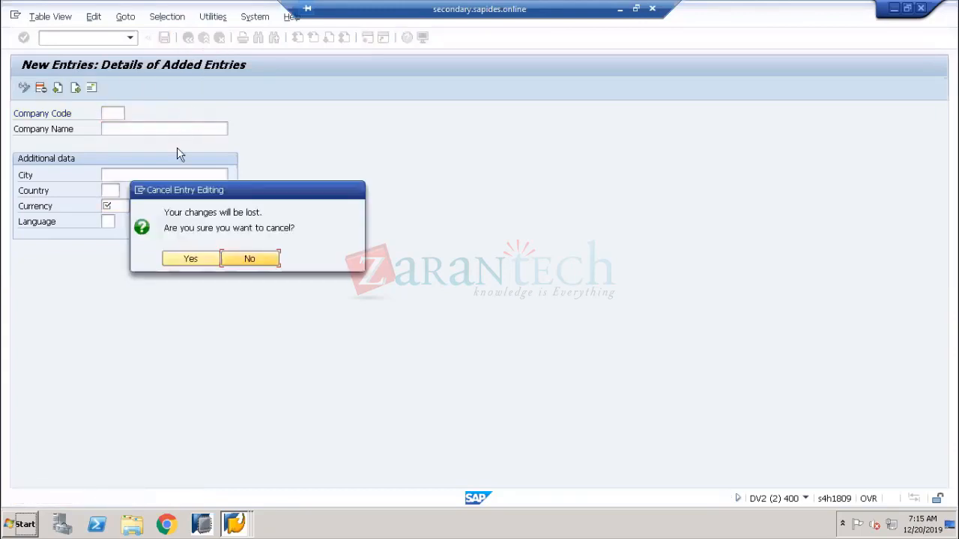
{"action": "left_click", "coordinate": [187, 250]}
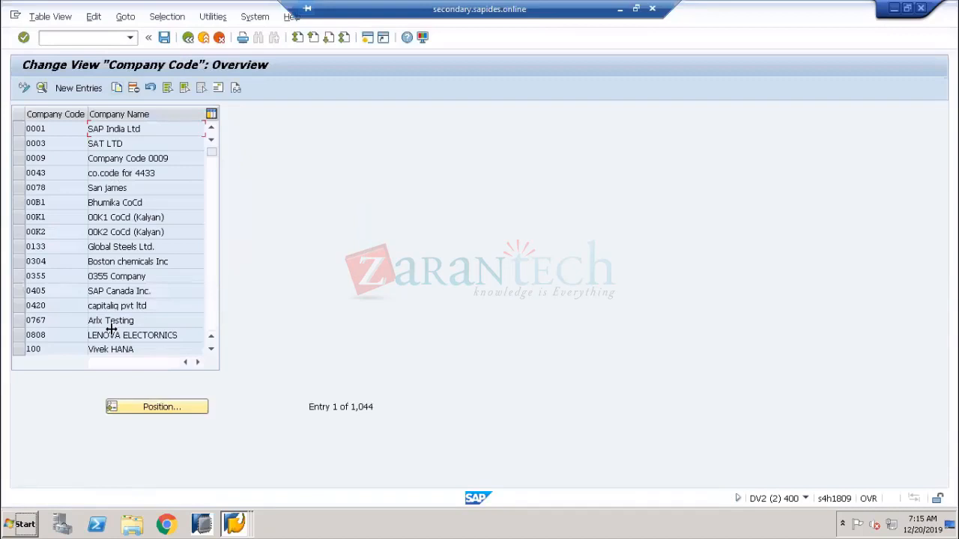
Position the list on US01 and view its details: EY Global Services, New York
{"action": "scroll", "coordinate": [112, 288], "scroll_direction": "down", "scroll_amount": 6}
{"action": "scroll", "coordinate": [90, 283], "scroll_direction": "down", "scroll_amount": 18}
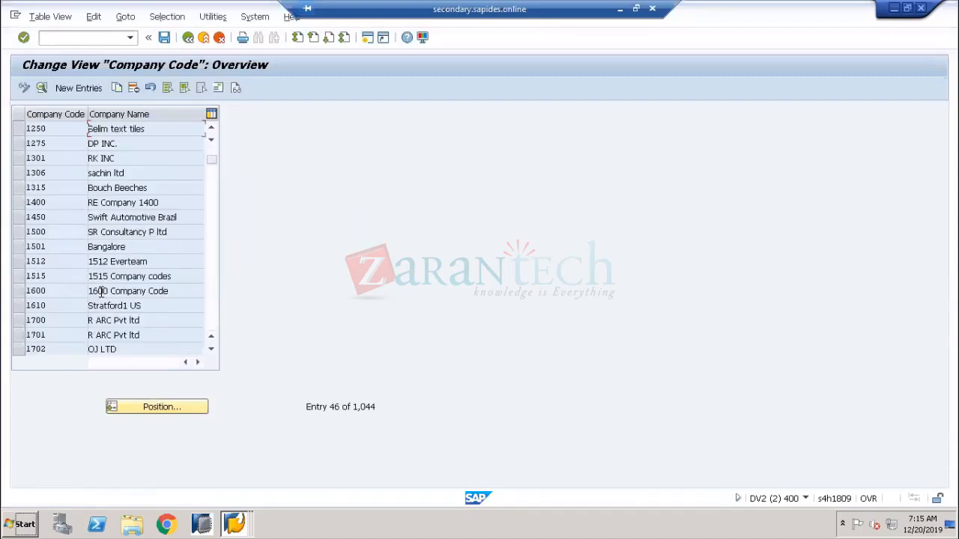
{"action": "left_click", "coordinate": [164, 403]}
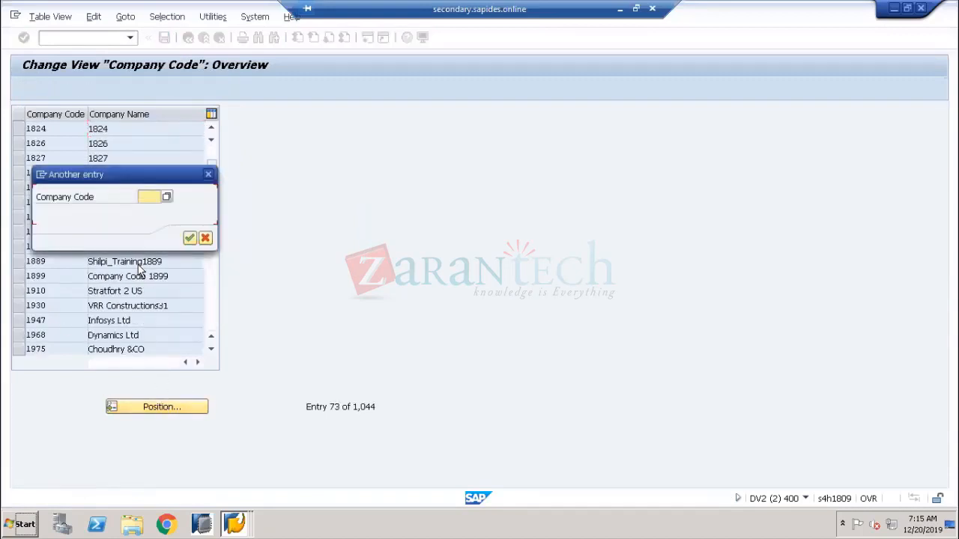
{"action": "type", "text": "us01"}
{"action": "key", "text": "Return"}
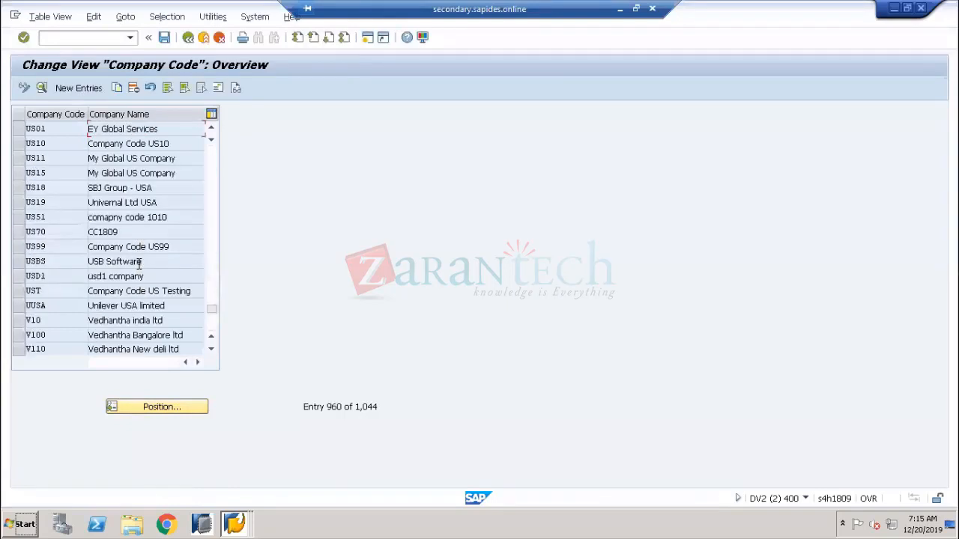
{"action": "left_click", "coordinate": [20, 128]}
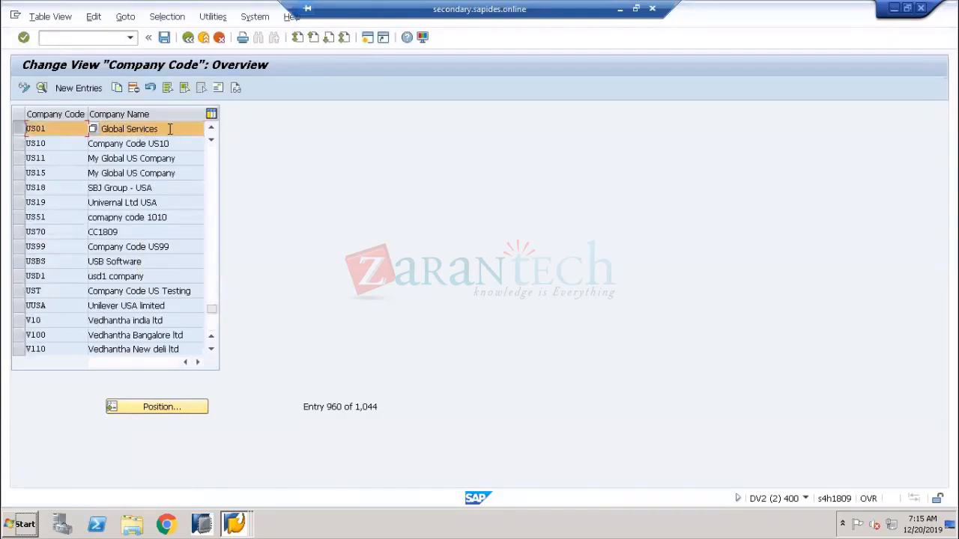
{"action": "left_click_drag", "start_coordinate": [142, 129], "coordinate": [80, 129]}
{"action": "double_click", "coordinate": [70, 129]}
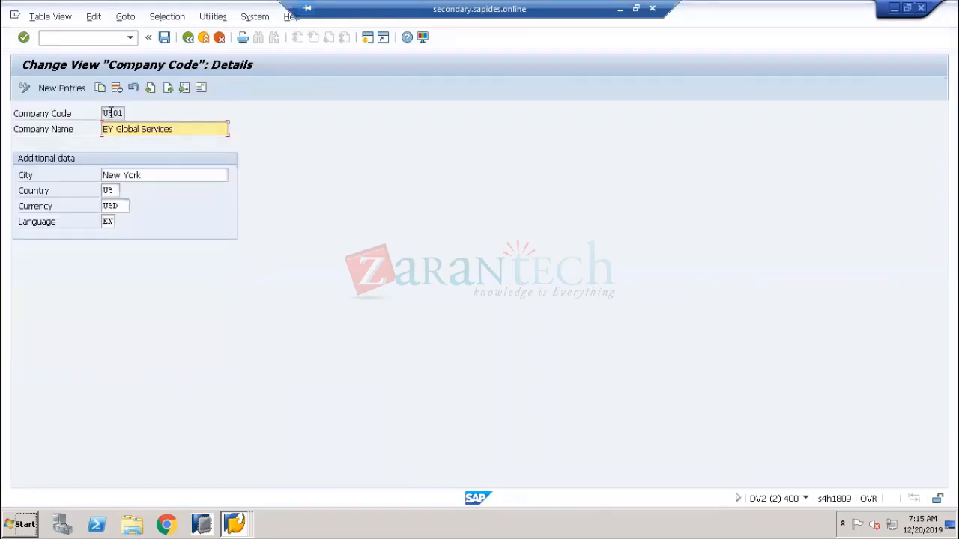
{"action": "left_click_drag", "start_coordinate": [103, 112], "coordinate": [123, 112]}
Start another new entry with company code US01
{"action": "left_click", "coordinate": [78, 91]}
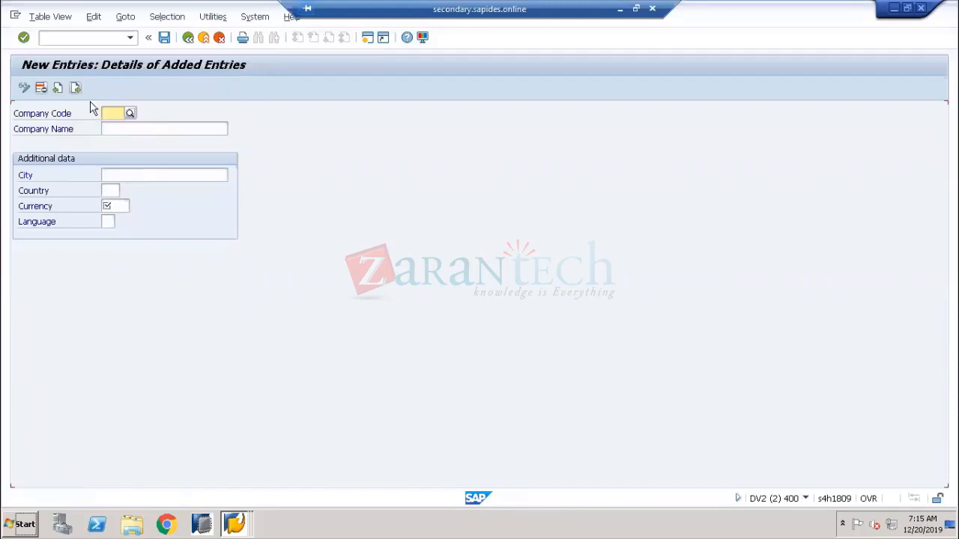
{"action": "left_click", "coordinate": [113, 112]}
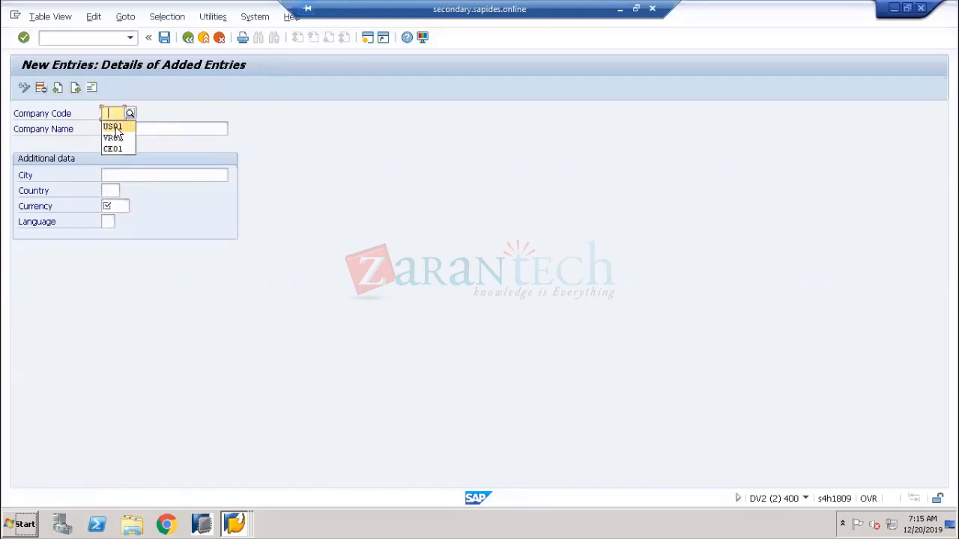
{"action": "left_click", "coordinate": [116, 126]}
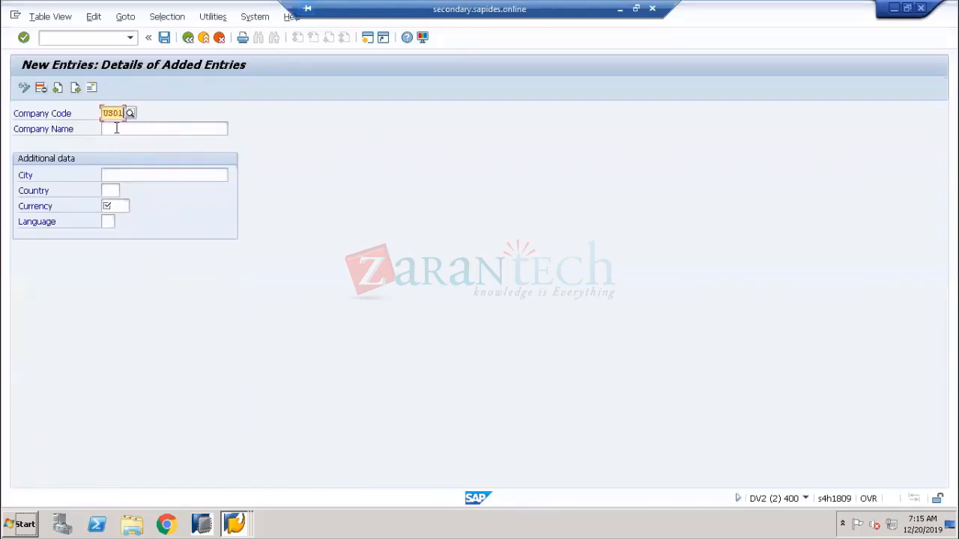
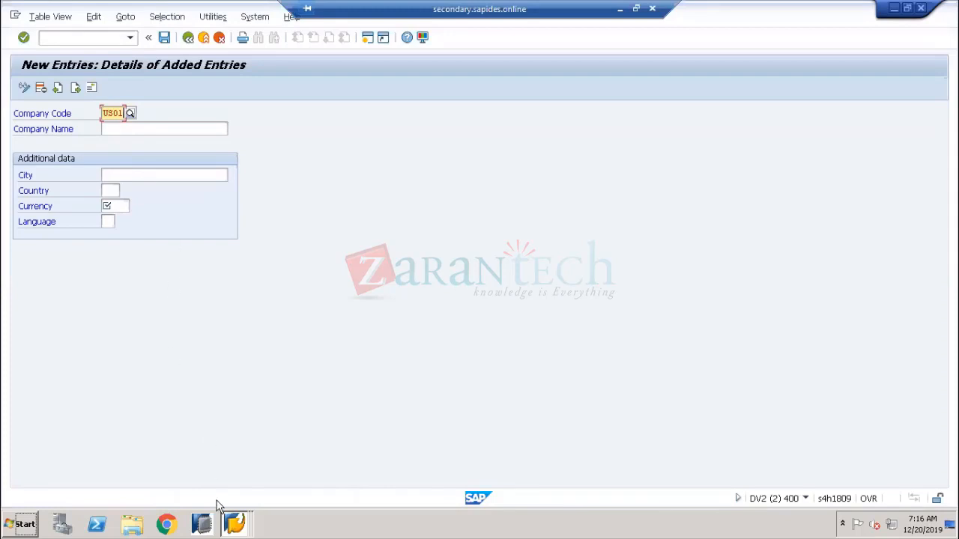
Bring the V_T001 view definition forward and show its company code entries
{"action": "left_click", "coordinate": [233, 523]}
{"action": "left_click", "coordinate": [220, 474]}
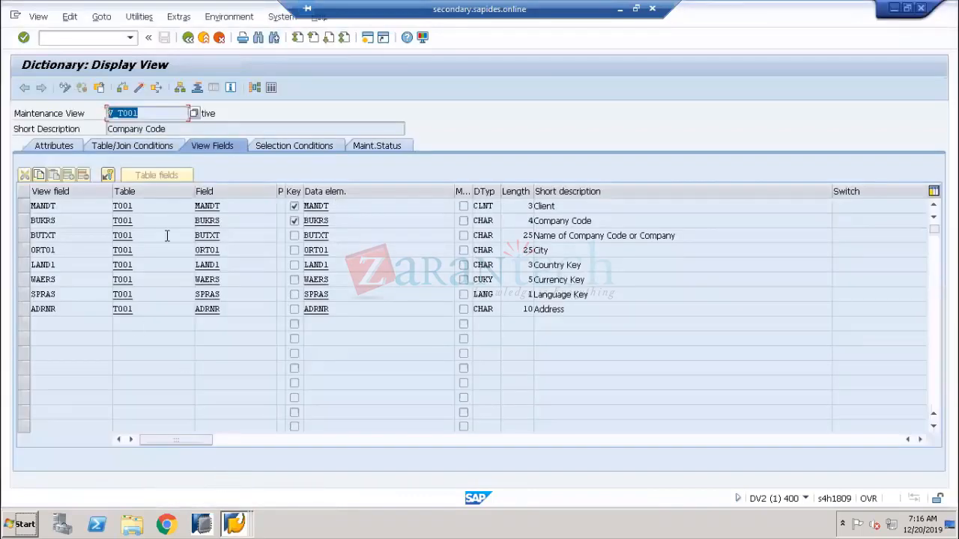
{"action": "left_click", "coordinate": [272, 87]}
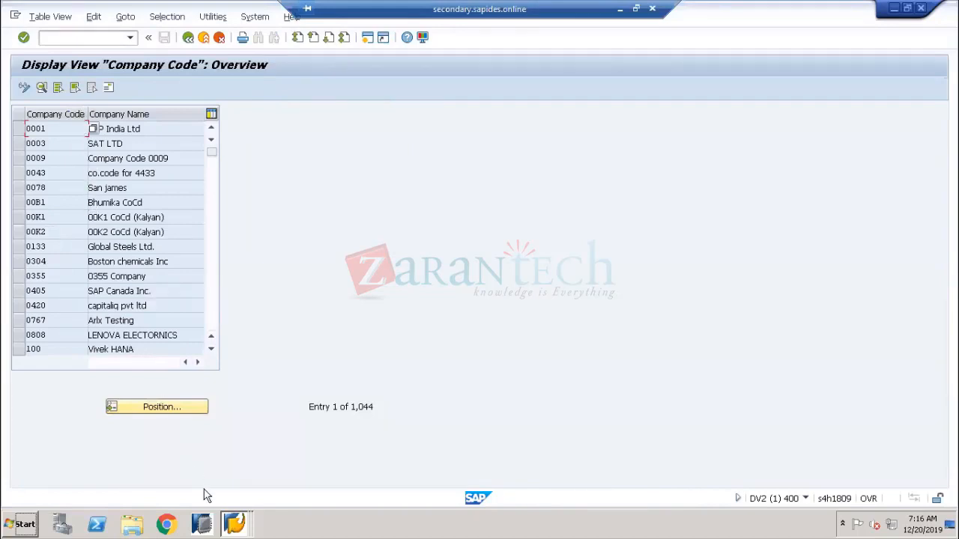
Cancel the unsaved new US01 company code entry and confirm discarding it
{"action": "left_click", "coordinate": [240, 524]}
{"action": "left_click", "coordinate": [225, 493]}
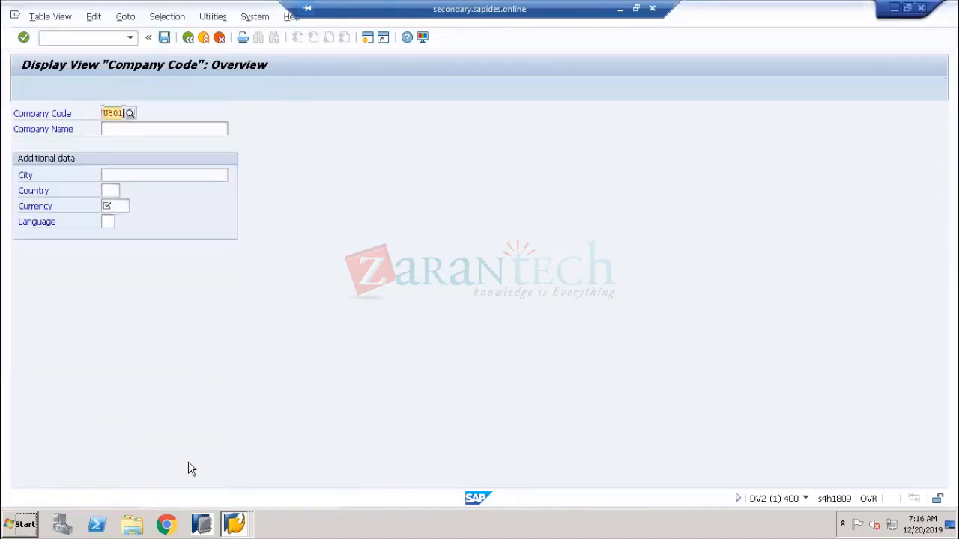
{"action": "left_click", "coordinate": [218, 37]}
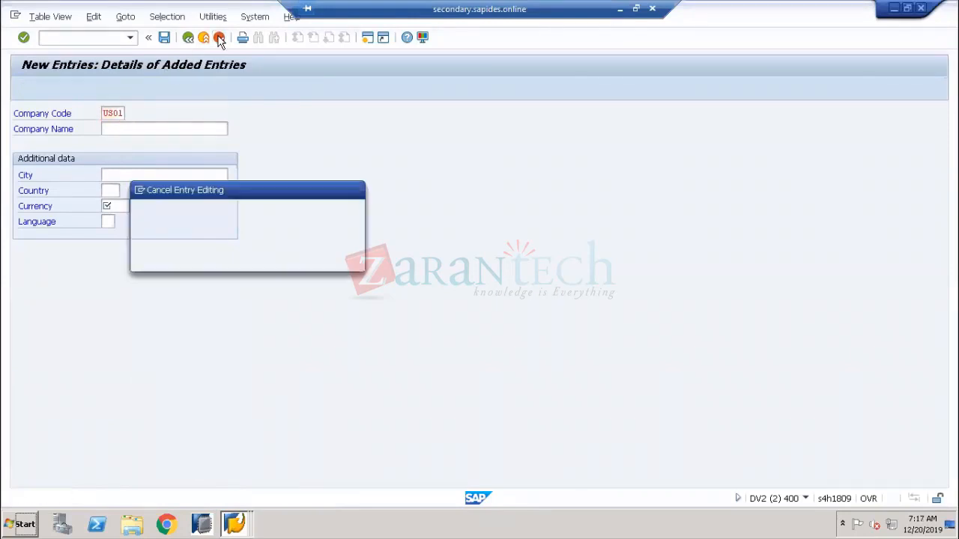
{"action": "left_click", "coordinate": [193, 260]}
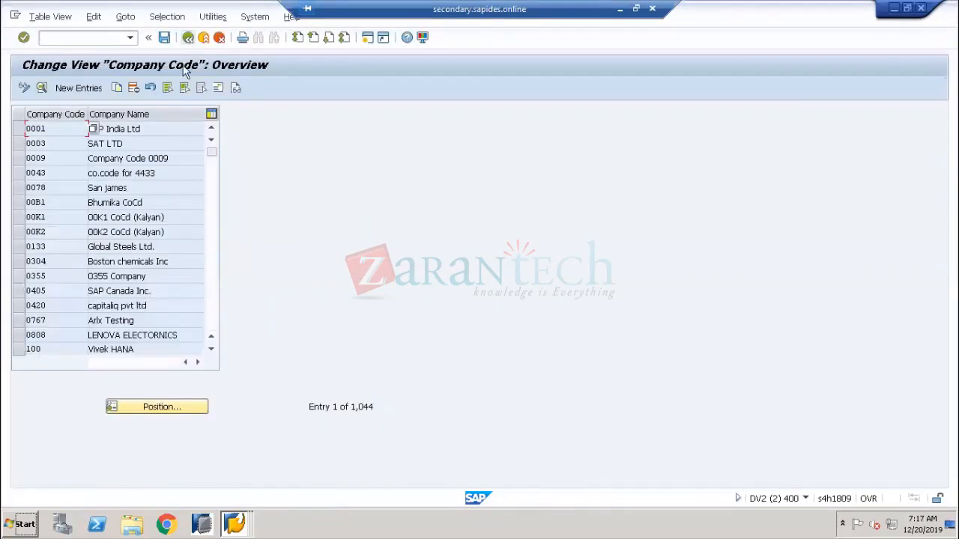
Position the other session's company code overview on US01
{"action": "key", "text": "alt+Tab"}
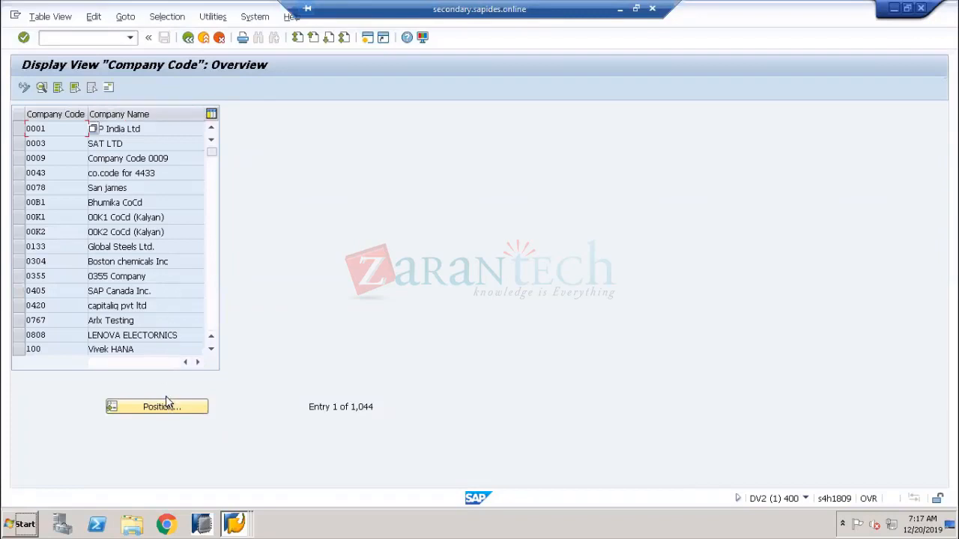
{"action": "left_click", "coordinate": [200, 408]}
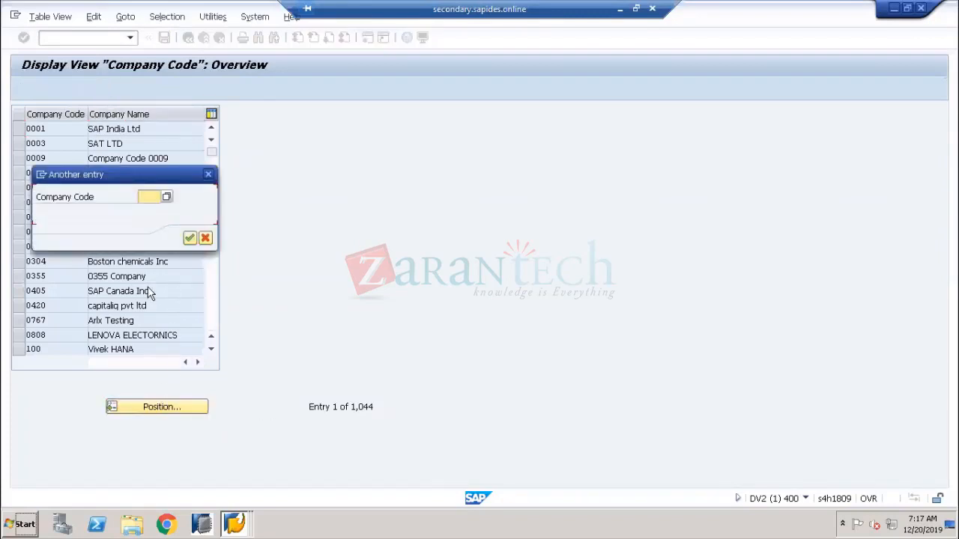
{"action": "type", "text": "us01"}
{"action": "key", "text": "Return"}
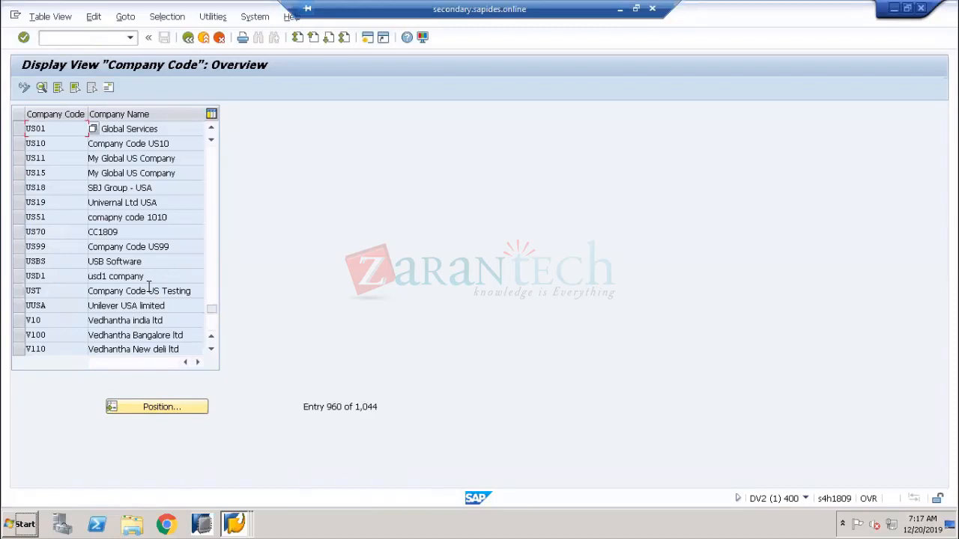
Show the V_T001 contents again, then back out to SE11 with V_T001 still entered
{"action": "left_click", "coordinate": [188, 38]}
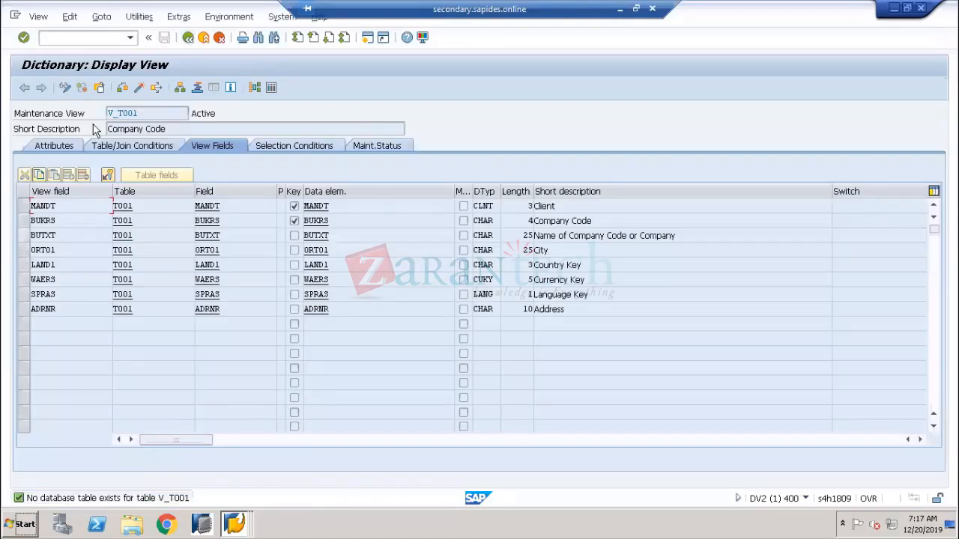
{"action": "left_click", "coordinate": [270, 89]}
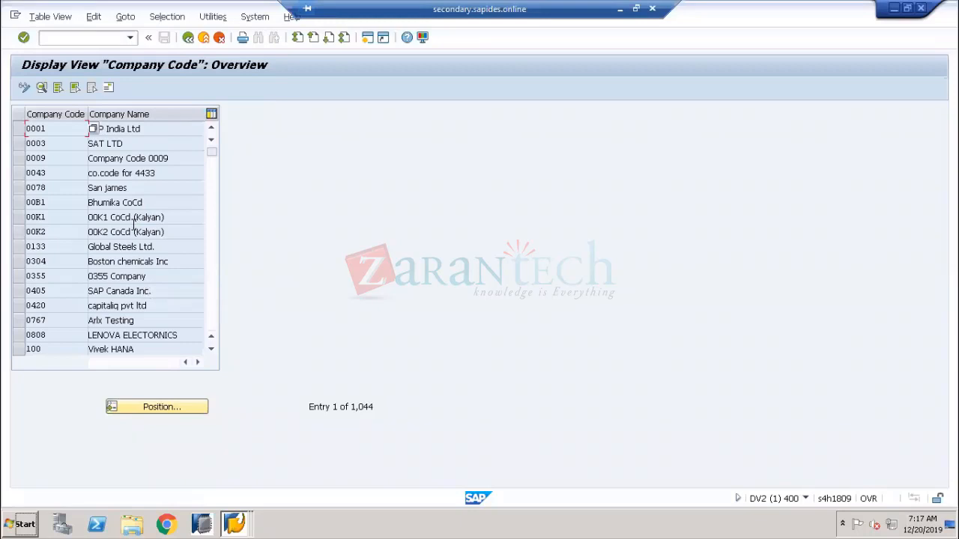
{"action": "left_click", "coordinate": [188, 38]}
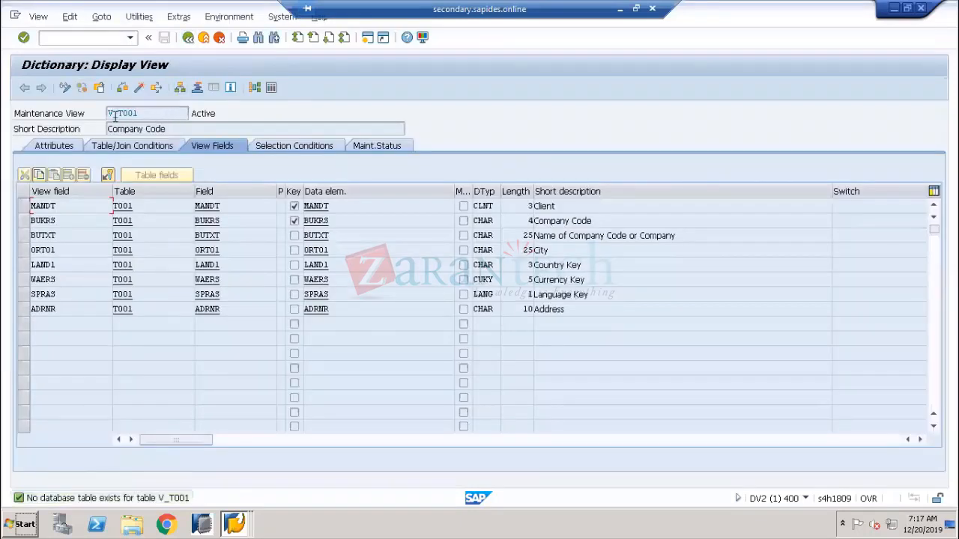
{"action": "left_click_drag", "start_coordinate": [118, 114], "coordinate": [112, 113]}
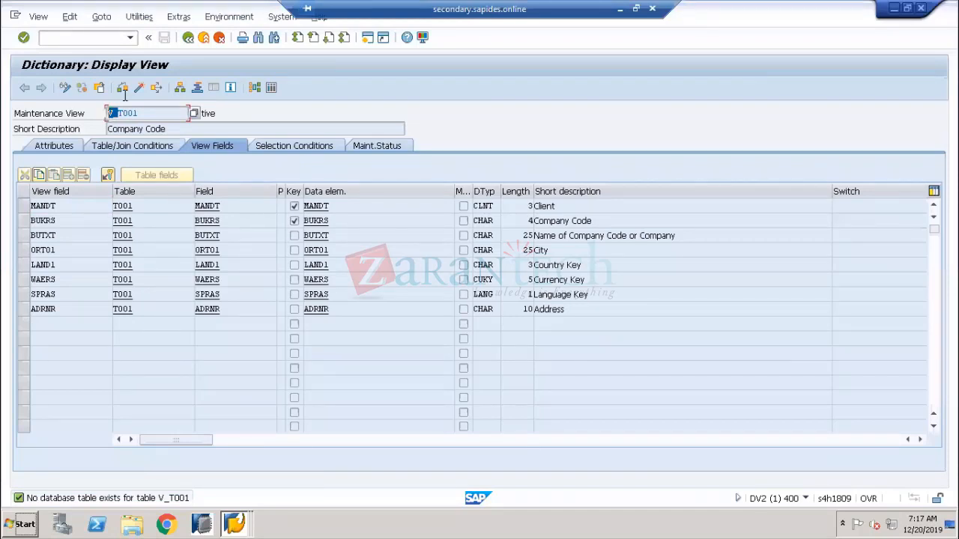
{"action": "left_click", "coordinate": [188, 37]}
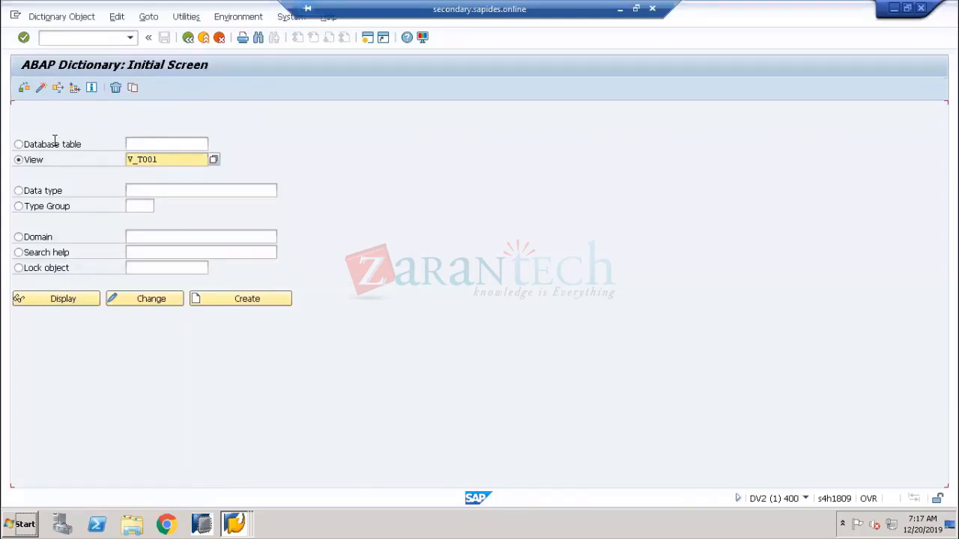
Display database table T001 'Company Codes' in SE11 after clearing the view name V_T001
{"action": "left_click", "coordinate": [19, 144]}
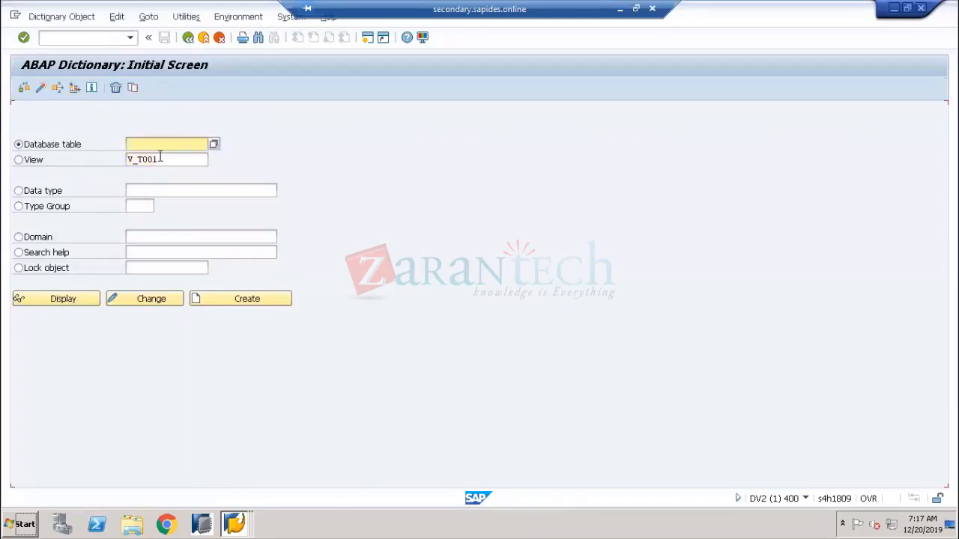
{"action": "left_click_drag", "start_coordinate": [159, 159], "coordinate": [138, 166]}
{"action": "key", "text": "ctrl+c"}
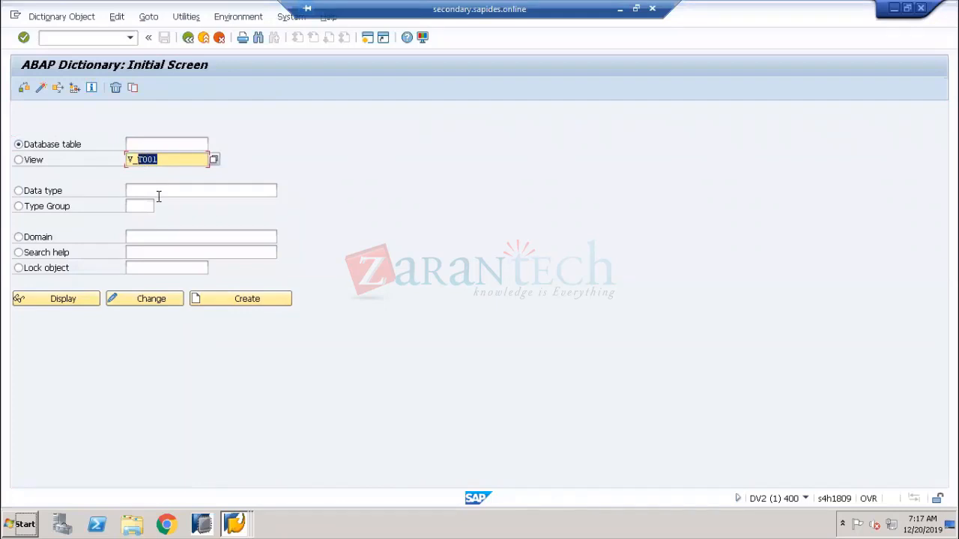
{"action": "left_click", "coordinate": [157, 144]}
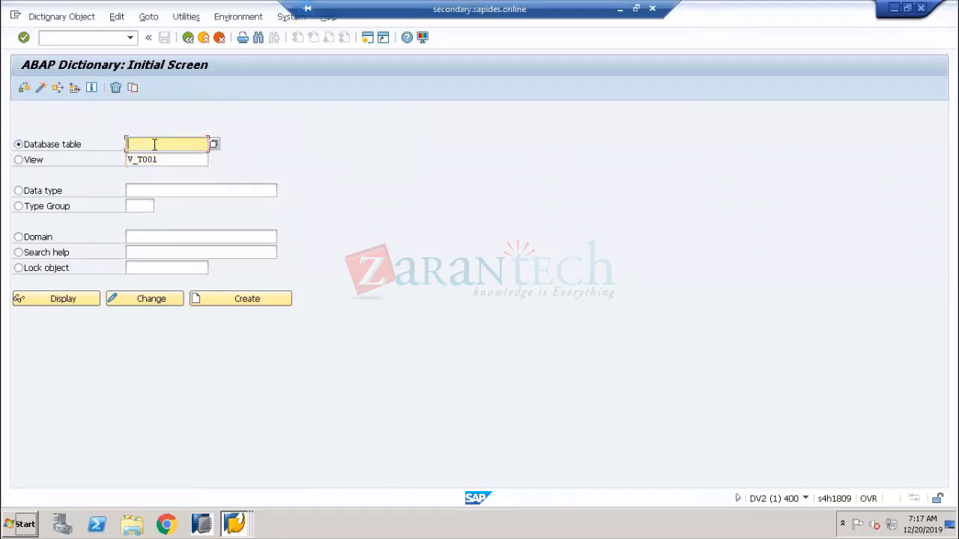
{"action": "key", "text": "ctrl+v"}
{"action": "left_click", "coordinate": [161, 154]}
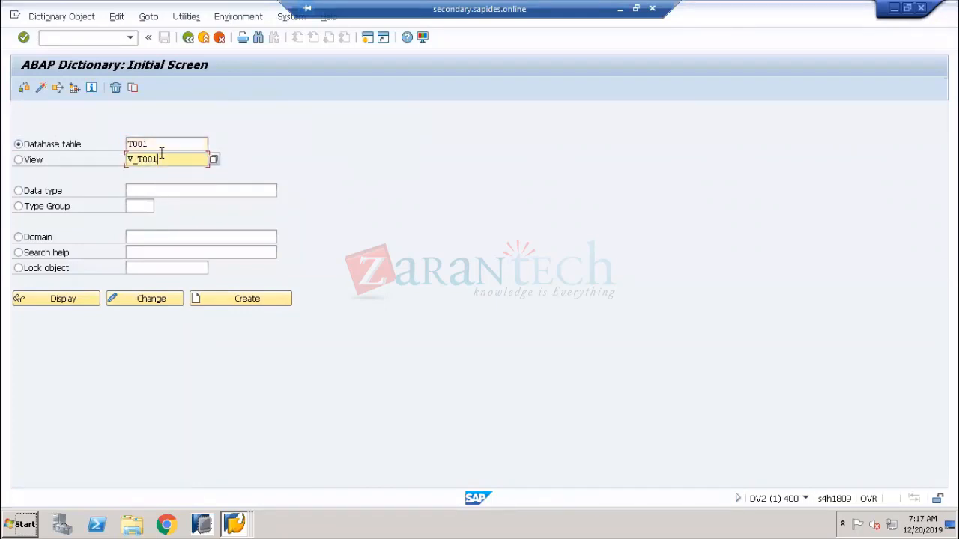
{"action": "key", "text": "BackSpace"}
{"action": "key", "text": "BackSpace"}
{"action": "key", "text": "BackSpace"}
{"action": "key", "text": "BackSpace"}
{"action": "key", "text": "BackSpace"}
{"action": "key", "text": "BackSpace"}
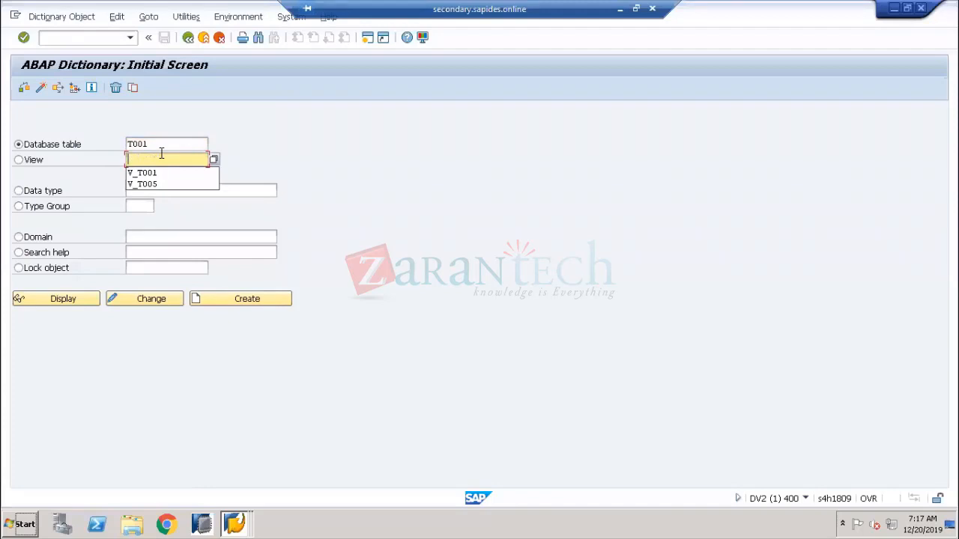
{"action": "left_click", "coordinate": [294, 156]}
{"action": "left_click", "coordinate": [87, 302]}
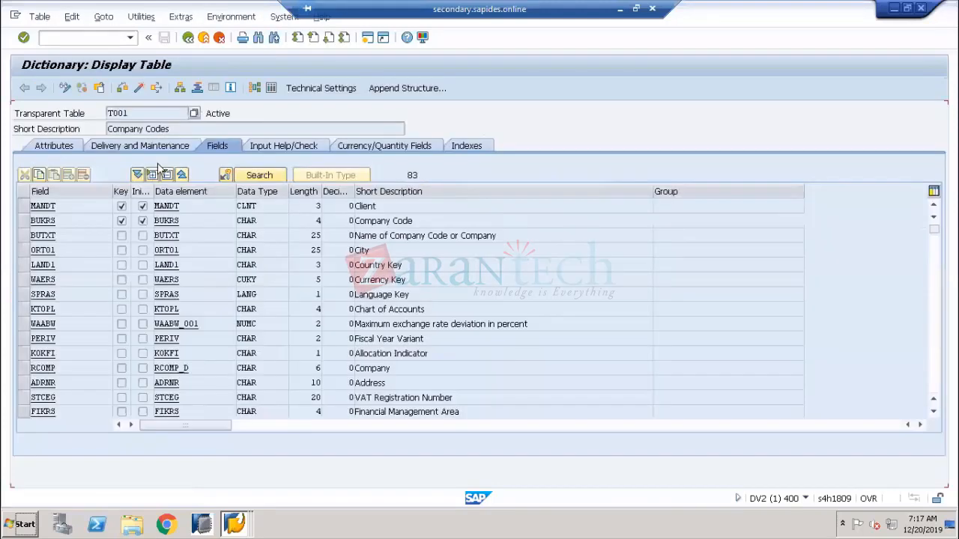
{"action": "left_click_drag", "start_coordinate": [173, 129], "coordinate": [110, 133]}
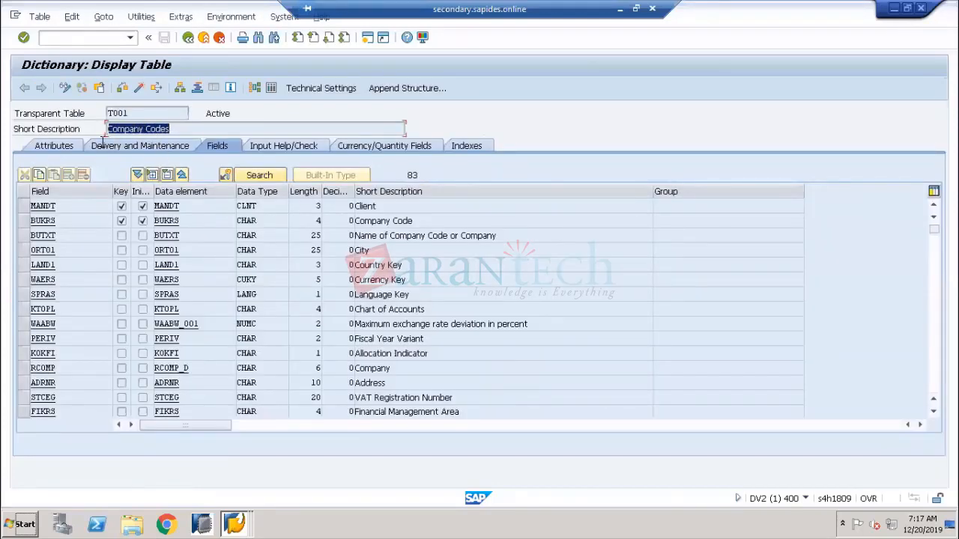
Open the T001 Data Browser selection screen and change the Maximum No. of Hits value
{"action": "left_click", "coordinate": [271, 89]}
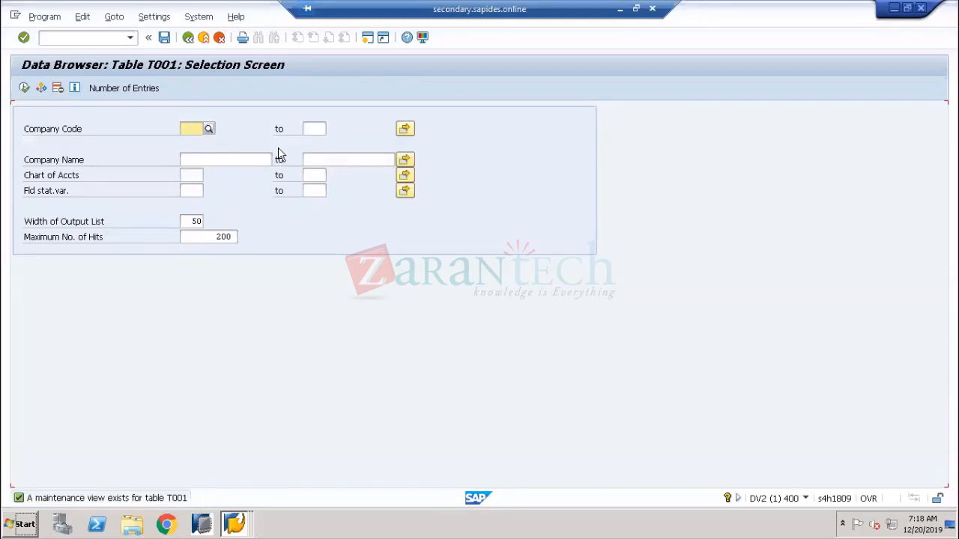
{"action": "key", "text": "alt+Tab"}
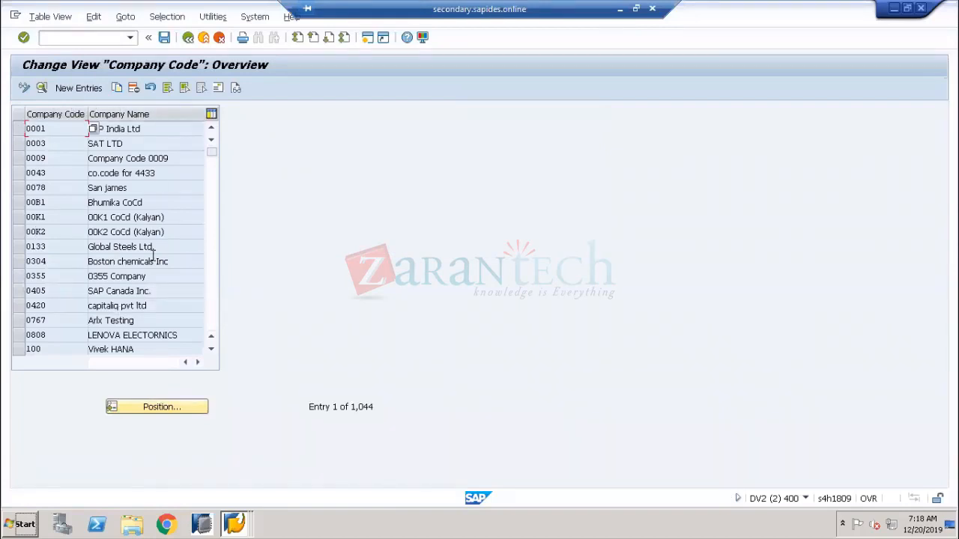
{"action": "key", "text": "alt+Tab"}
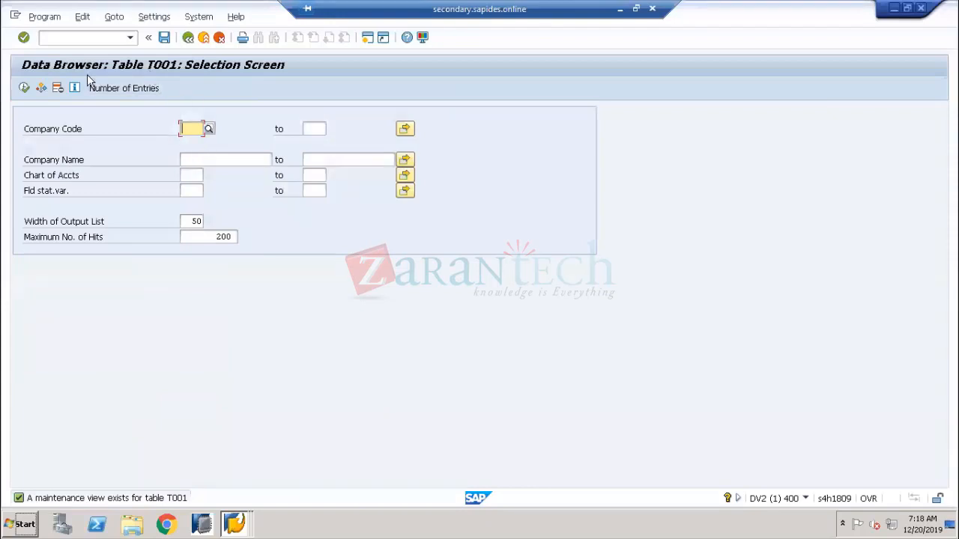
{"action": "left_click", "coordinate": [196, 161]}
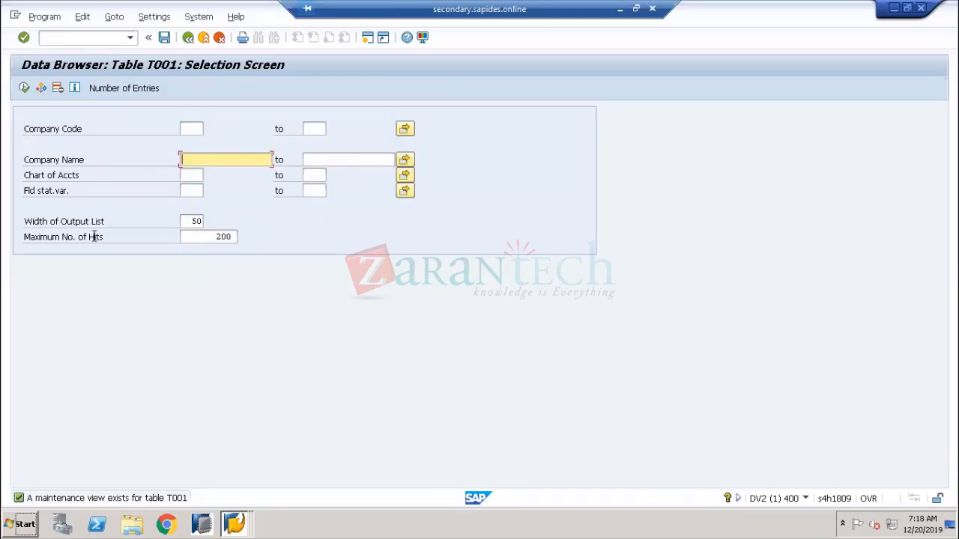
{"action": "left_click", "coordinate": [71, 238]}
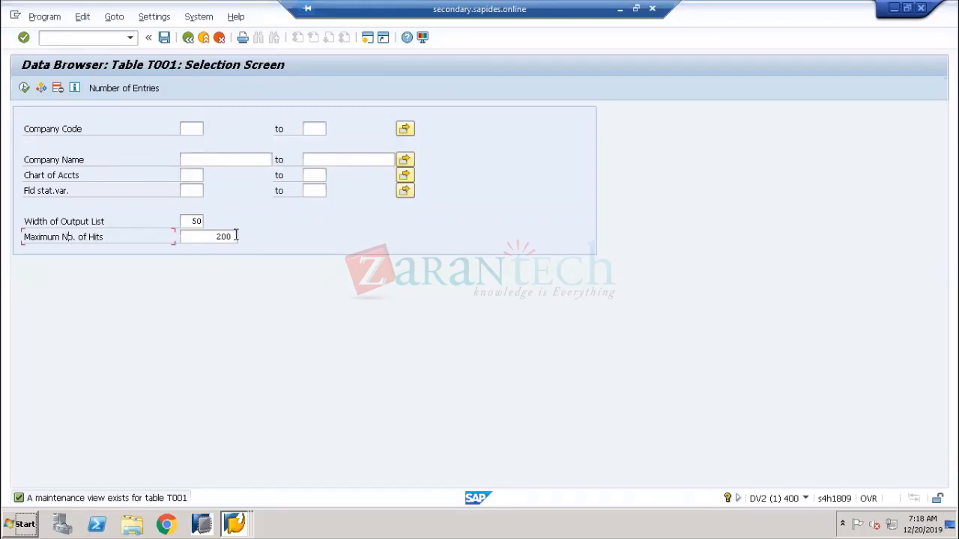
{"action": "double_click", "coordinate": [235, 236]}
{"action": "type", "text": "2"}
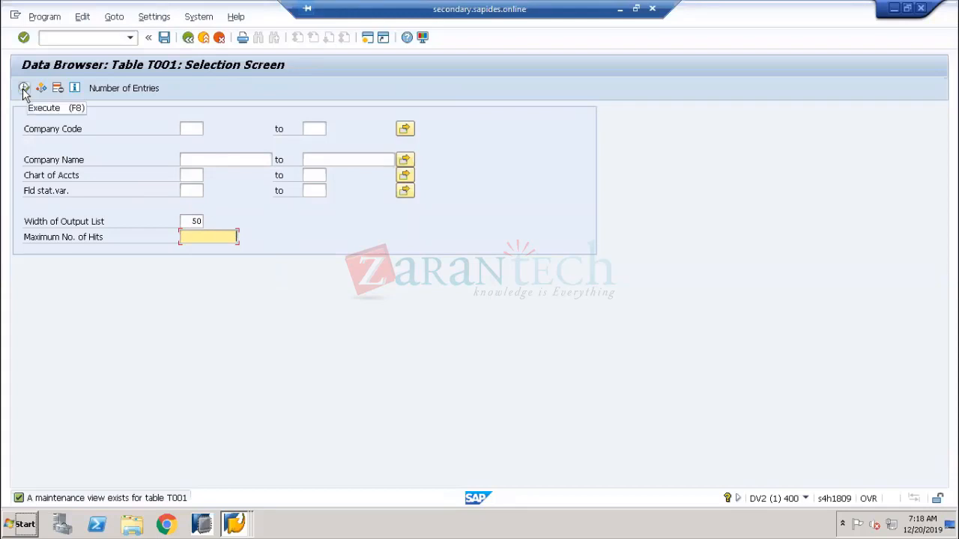
Count the T001 entries and verify the 1,044 total matches the Company Code view
{"action": "left_click", "coordinate": [120, 89]}
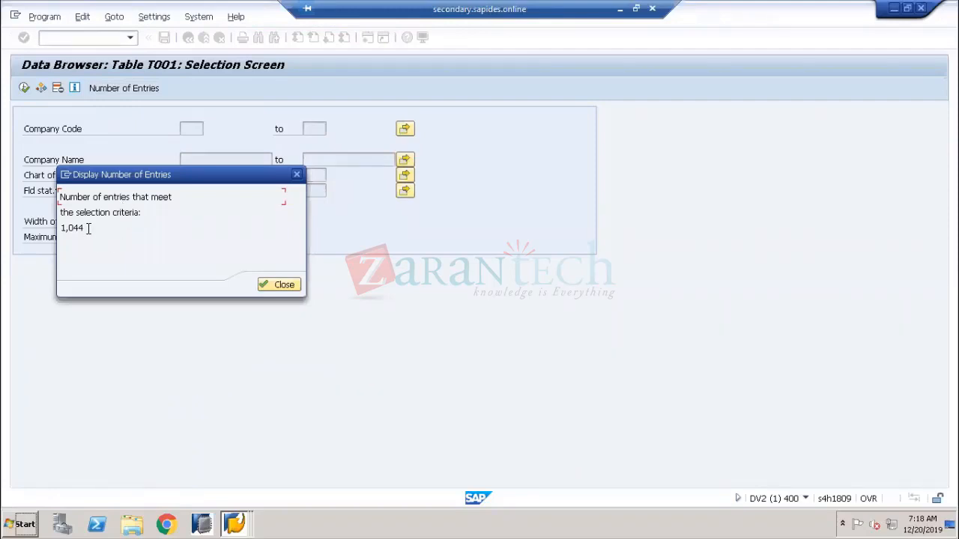
{"action": "left_click_drag", "start_coordinate": [85, 228], "coordinate": [59, 229]}
{"action": "key", "text": "alt+Tab"}
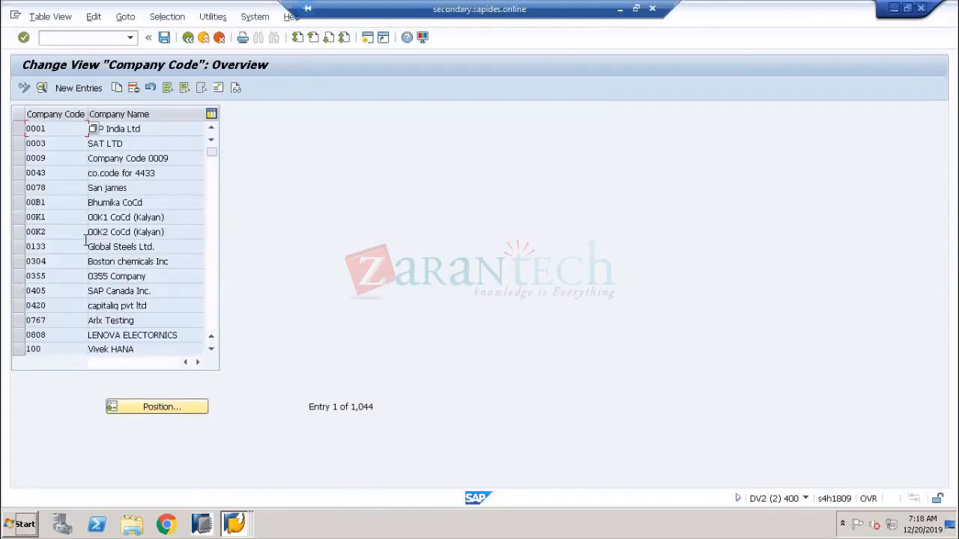
{"action": "left_click_drag", "start_coordinate": [377, 410], "coordinate": [349, 416]}
{"action": "key", "text": "alt+Tab"}
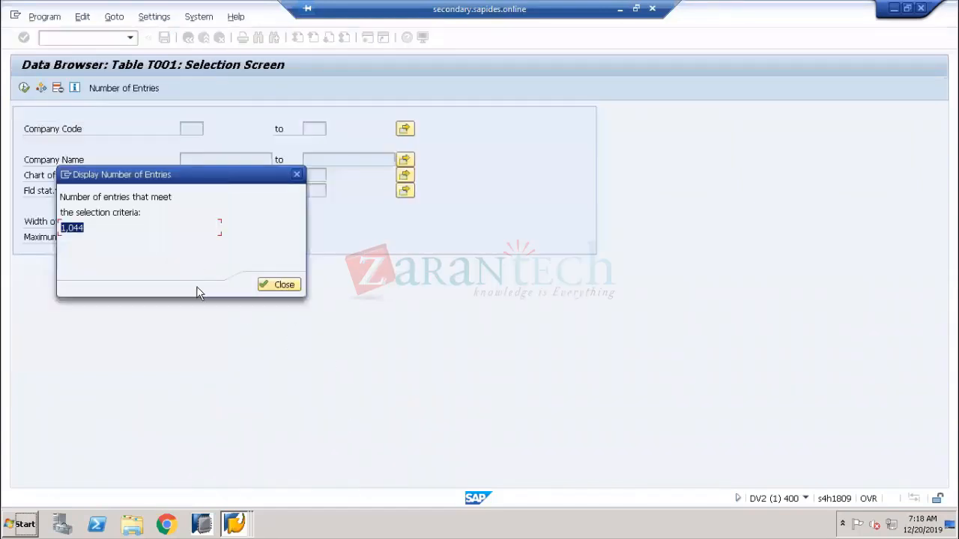
{"action": "left_click", "coordinate": [269, 284]}
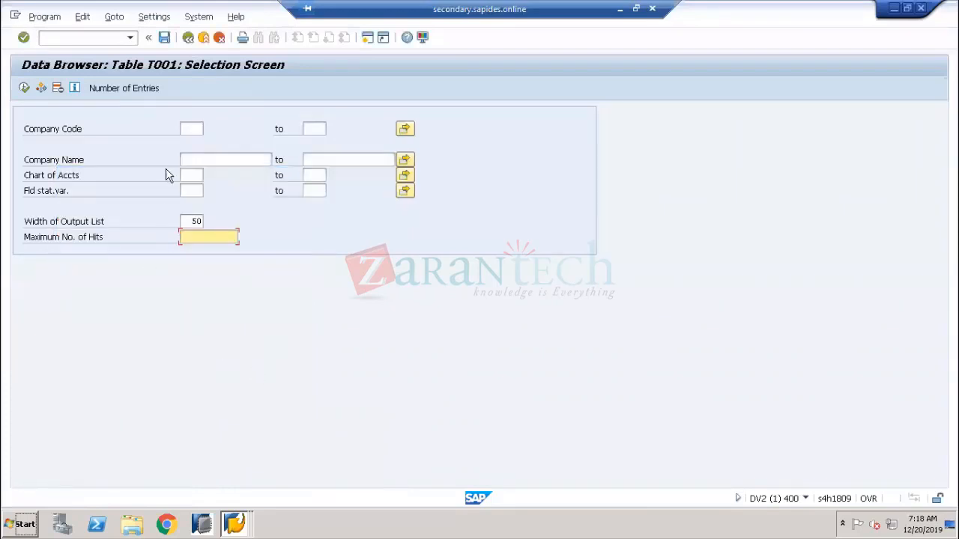
List the T001 company codes and tick the US01 EY Global Services row
{"action": "left_click", "coordinate": [24, 88]}
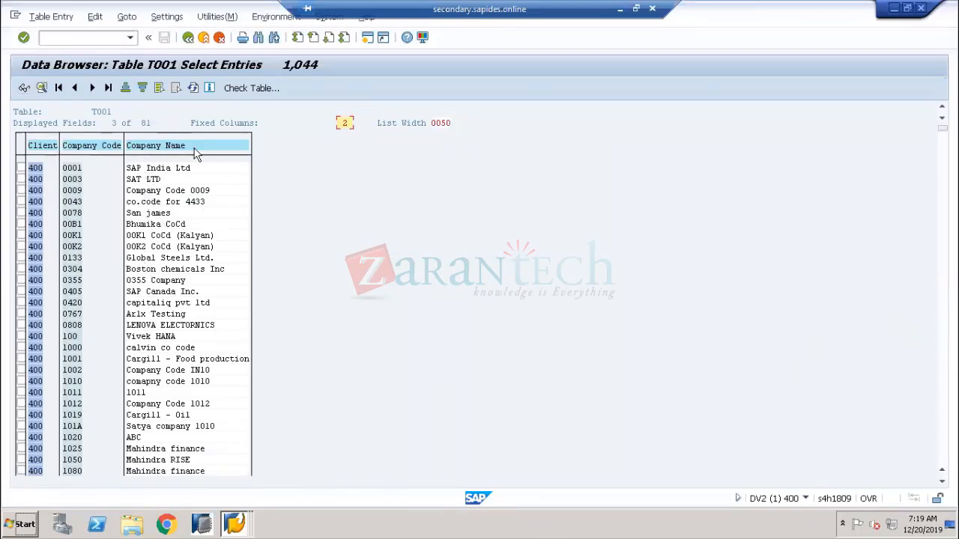
{"action": "left_click", "coordinate": [95, 111]}
{"action": "left_click_drag", "start_coordinate": [942, 128], "coordinate": [943, 440]}
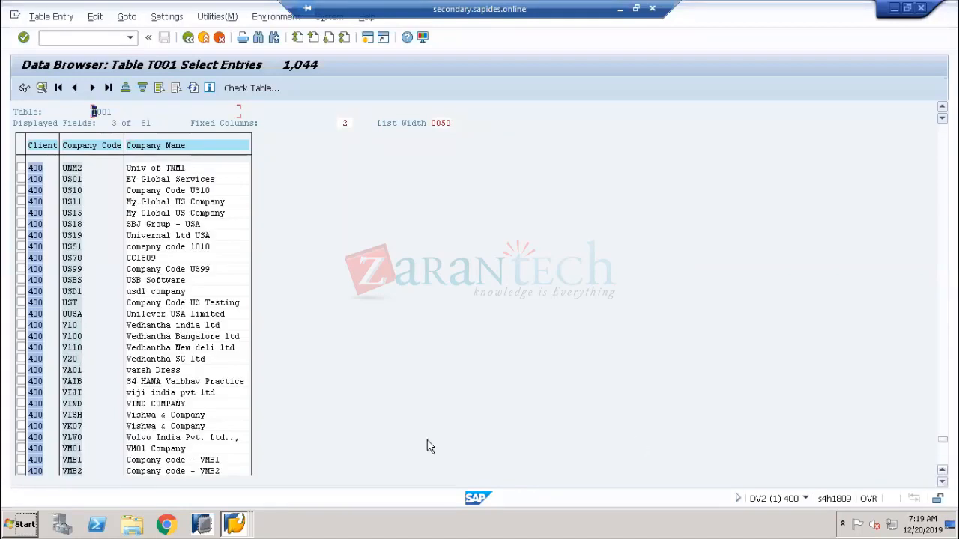
{"action": "left_click", "coordinate": [21, 179]}
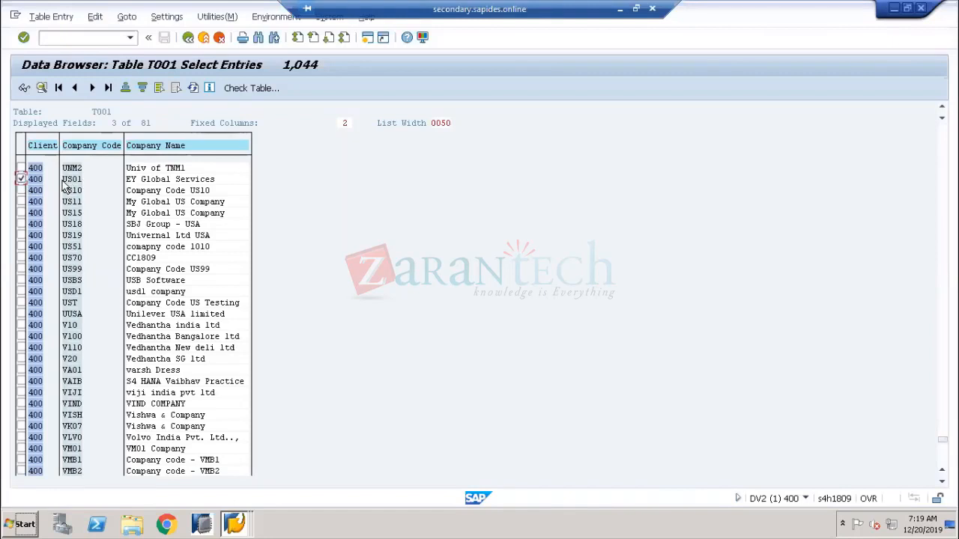
{"action": "left_click", "coordinate": [64, 181]}
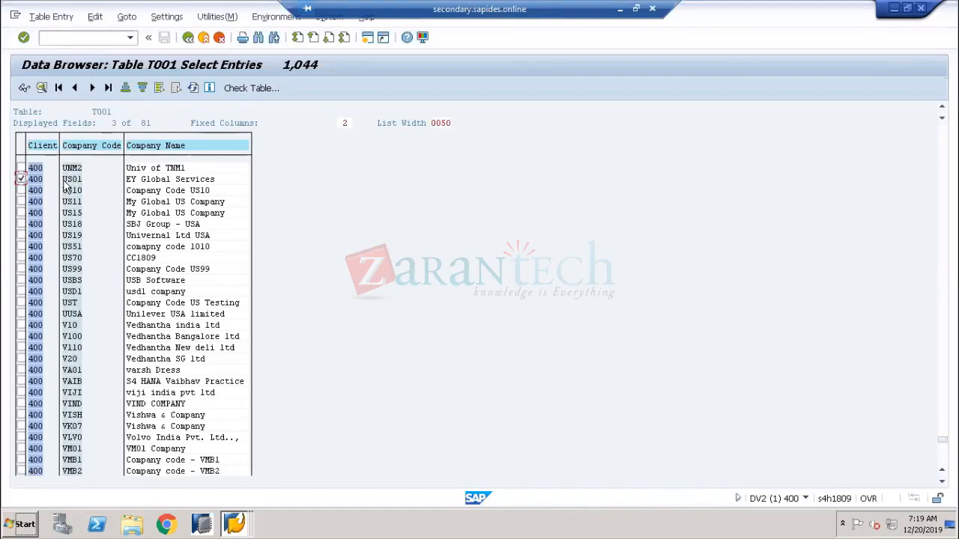
{"action": "left_click", "coordinate": [128, 180]}
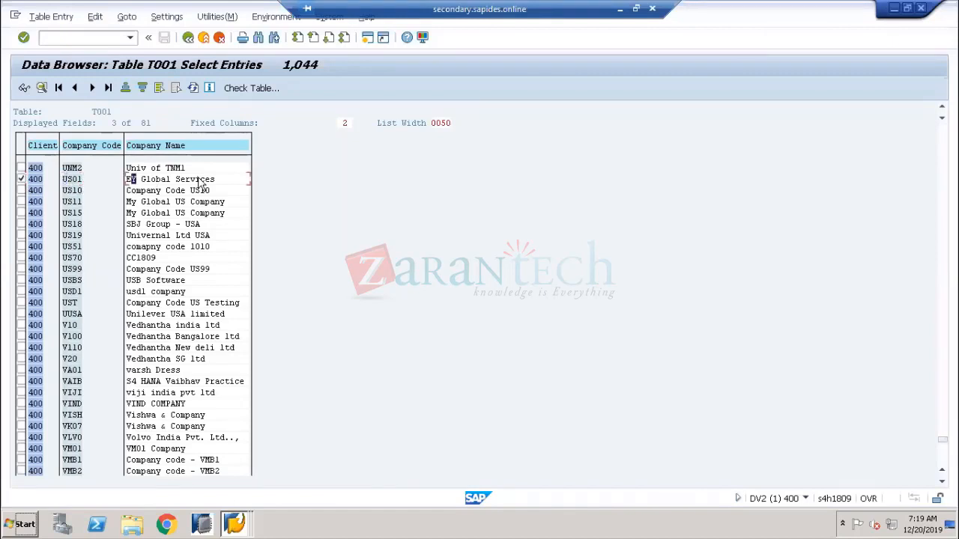
{"action": "left_click", "coordinate": [94, 111]}
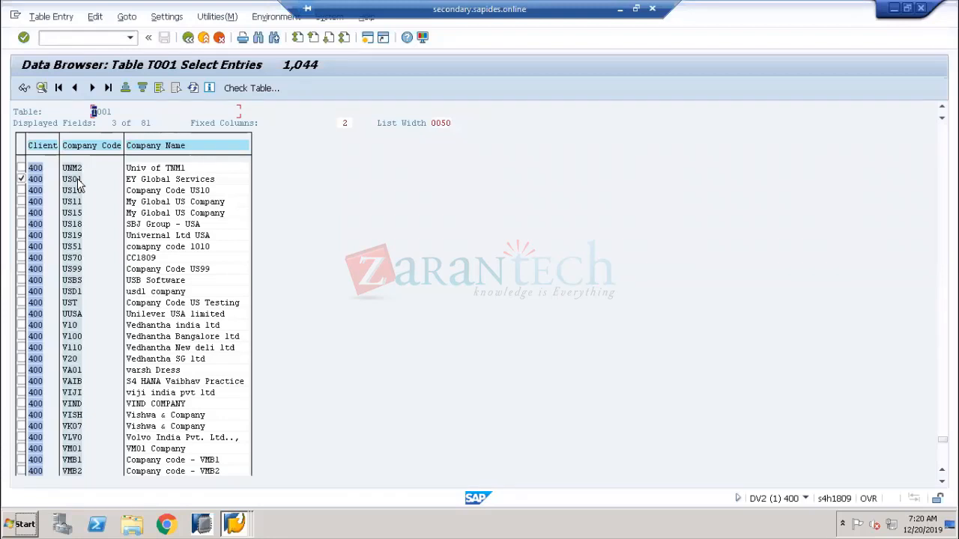
Return to the T001 definition, open its data contents, and go back again
{"action": "left_click", "coordinate": [189, 39]}
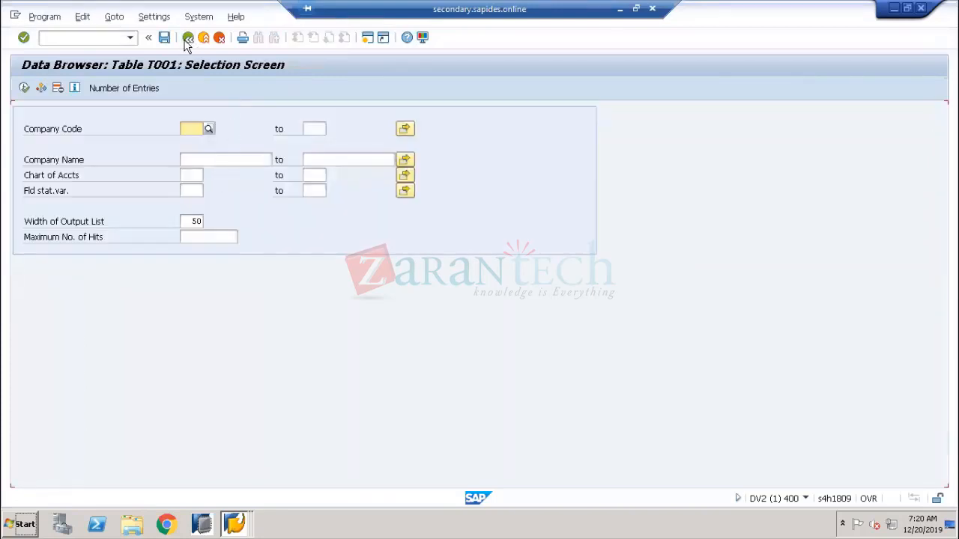
{"action": "left_click", "coordinate": [187, 43]}
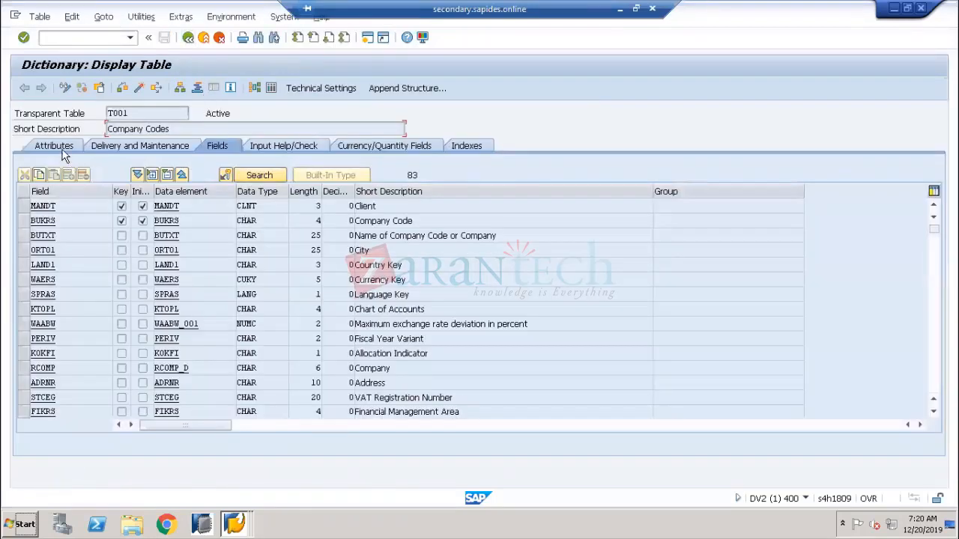
{"action": "left_click_drag", "start_coordinate": [135, 113], "coordinate": [89, 111]}
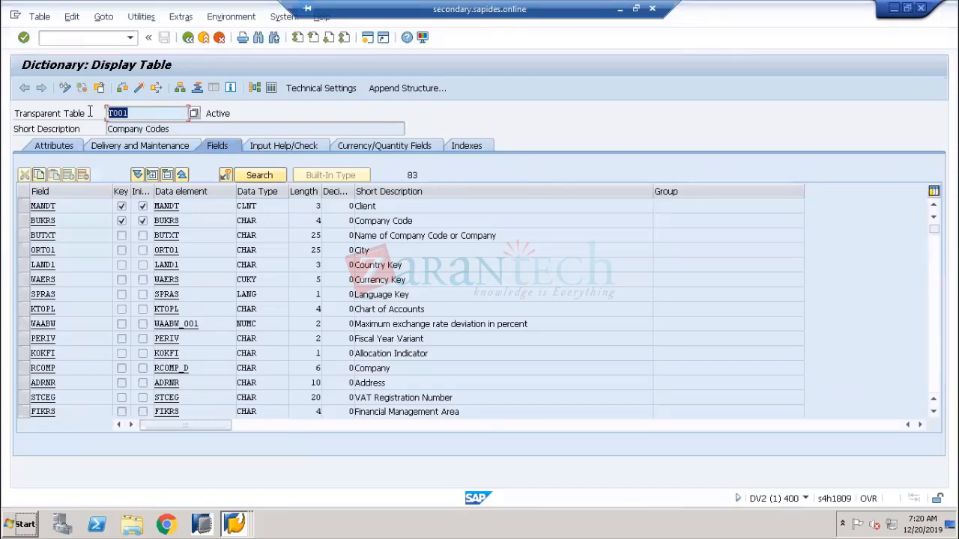
{"action": "left_click", "coordinate": [273, 90]}
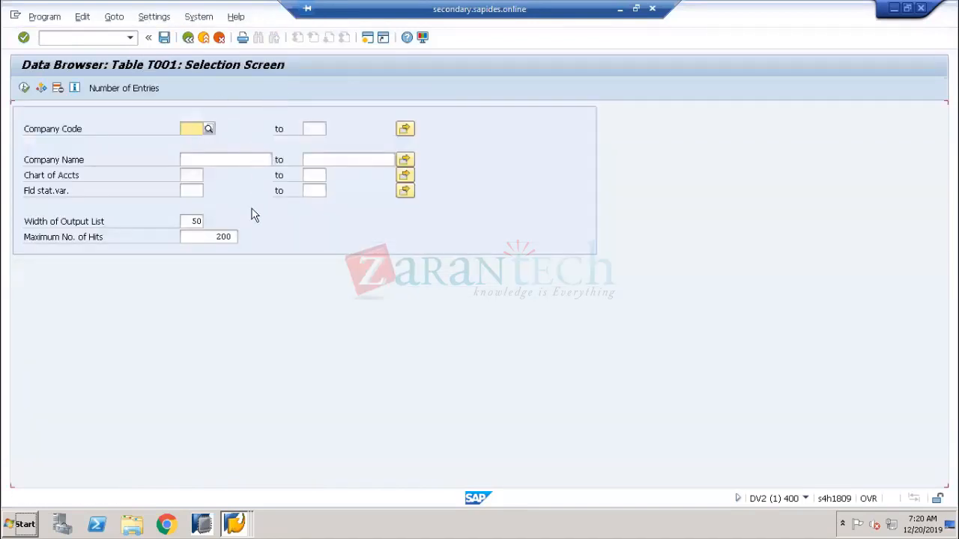
{"action": "left_click", "coordinate": [188, 38]}
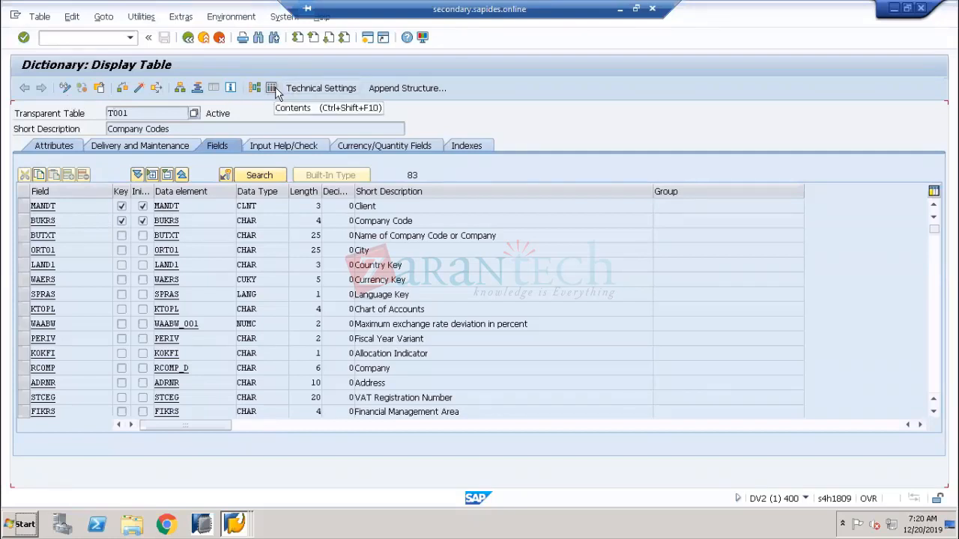
Bring the Dictionary: Display Table window forward and return to SE11 with T001 entered
{"action": "left_click", "coordinate": [92, 38]}
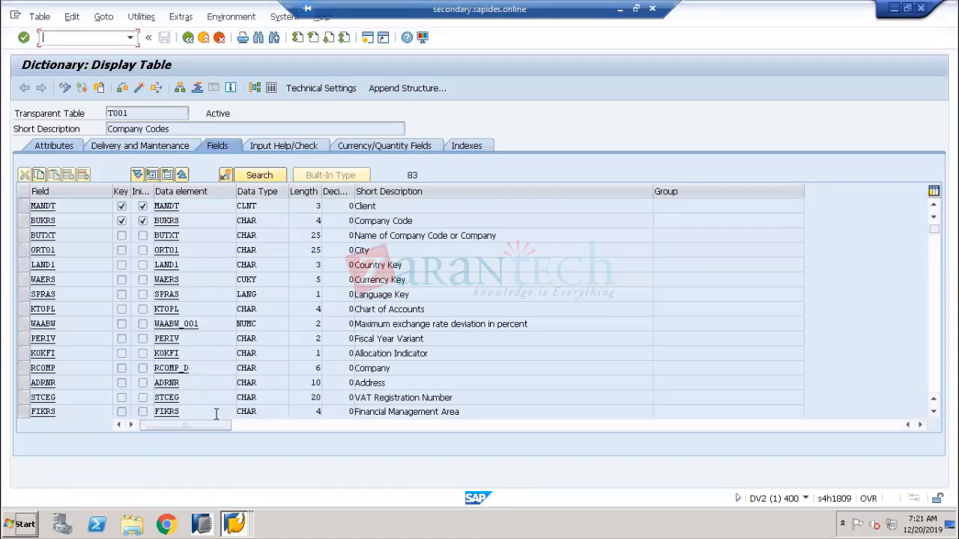
{"action": "left_click", "coordinate": [233, 521]}
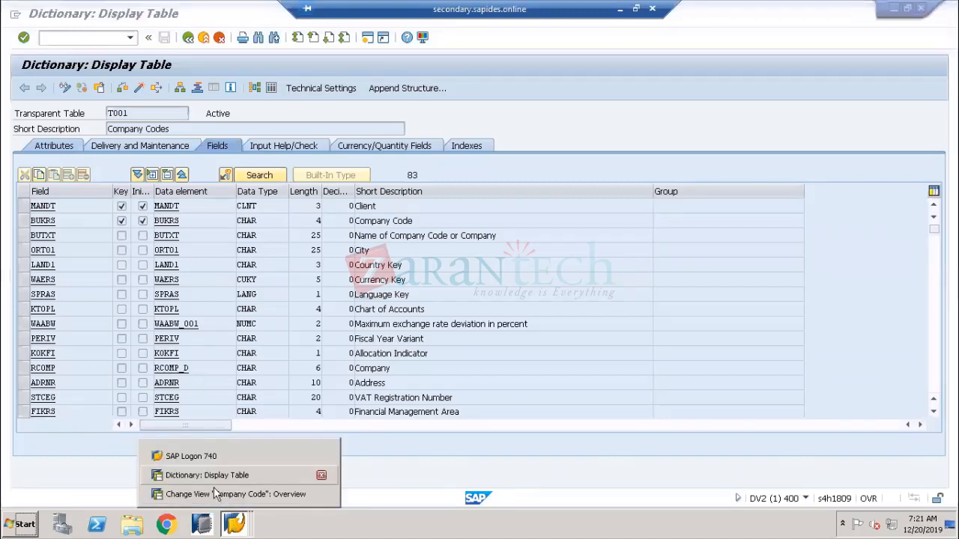
{"action": "left_click", "coordinate": [212, 476]}
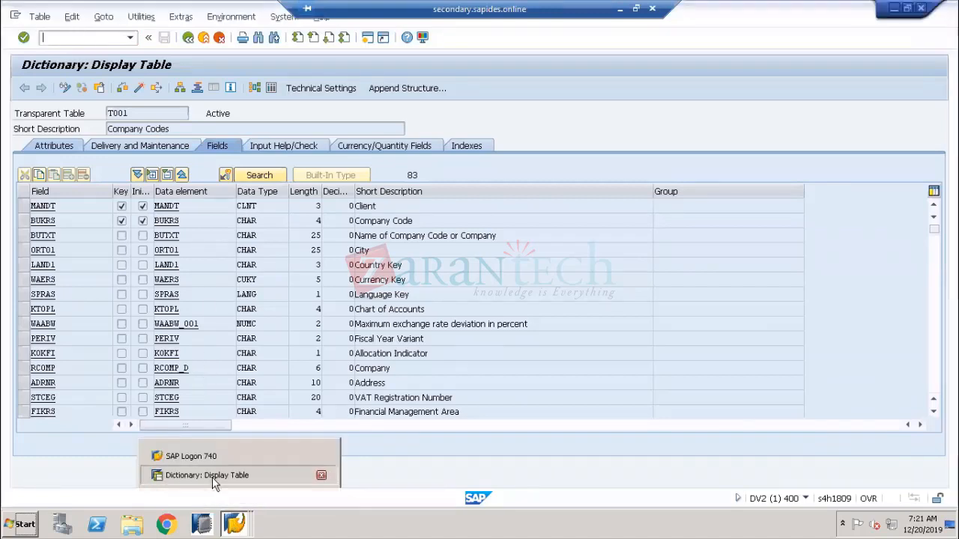
{"action": "left_click", "coordinate": [188, 38]}
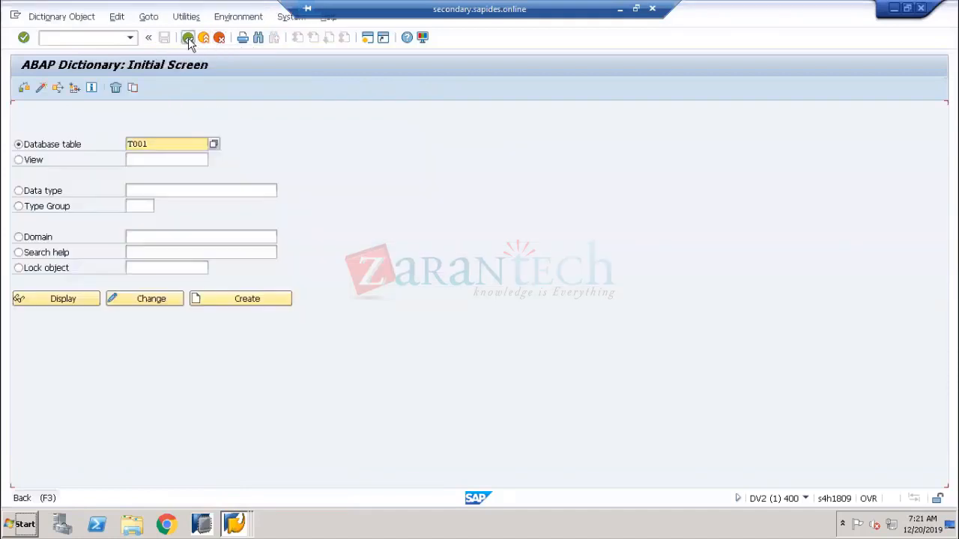
Rerun SE11 from Easy Access and show transaction SE11 in the status bar
{"action": "left_click", "coordinate": [188, 38]}
{"action": "type", "text": "se11"}
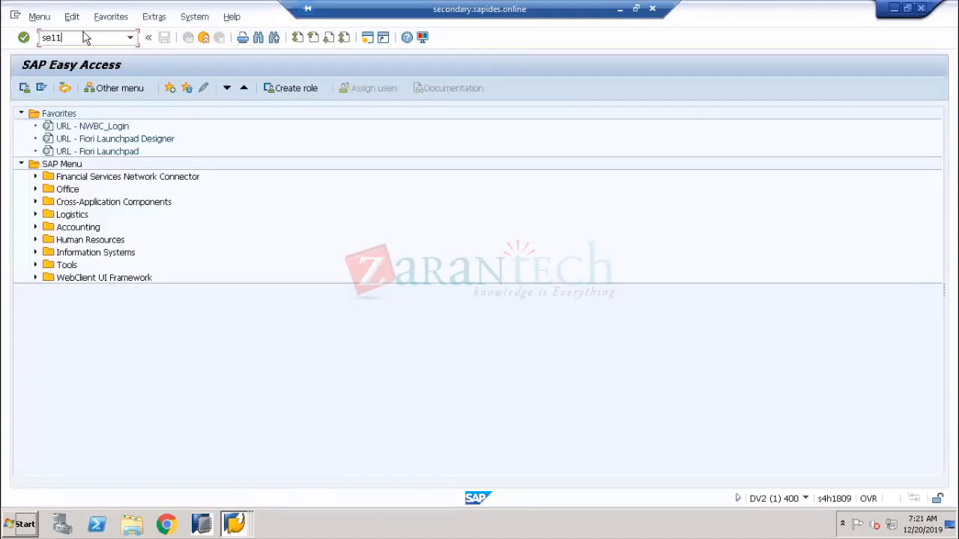
{"action": "key", "text": "Return"}
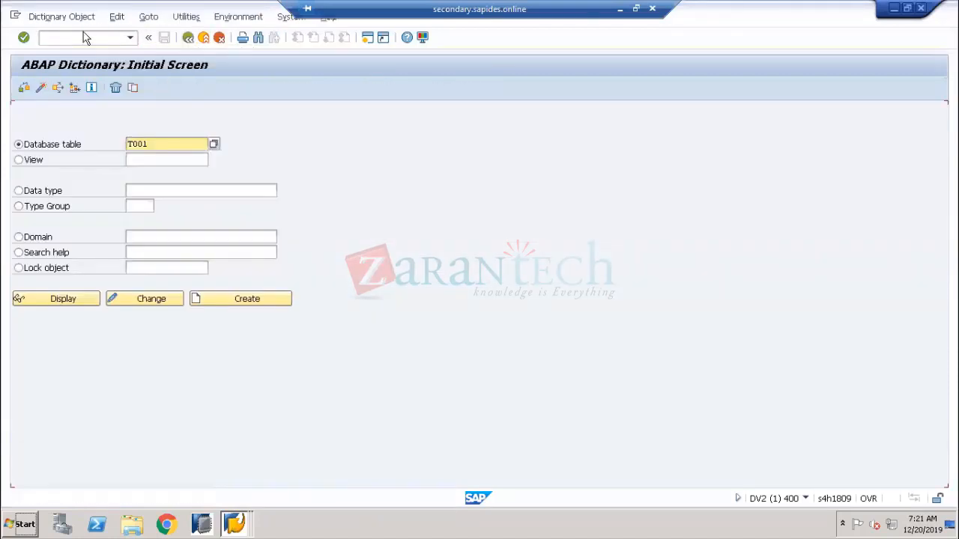
{"action": "left_click", "coordinate": [806, 498]}
{"action": "left_click", "coordinate": [758, 444]}
{"action": "left_click", "coordinate": [806, 499]}
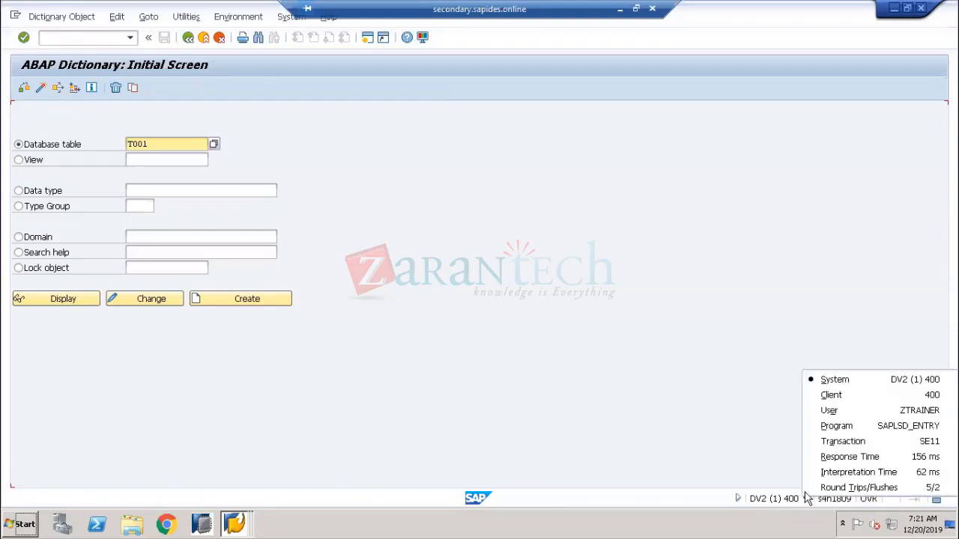
{"action": "left_click", "coordinate": [832, 441]}
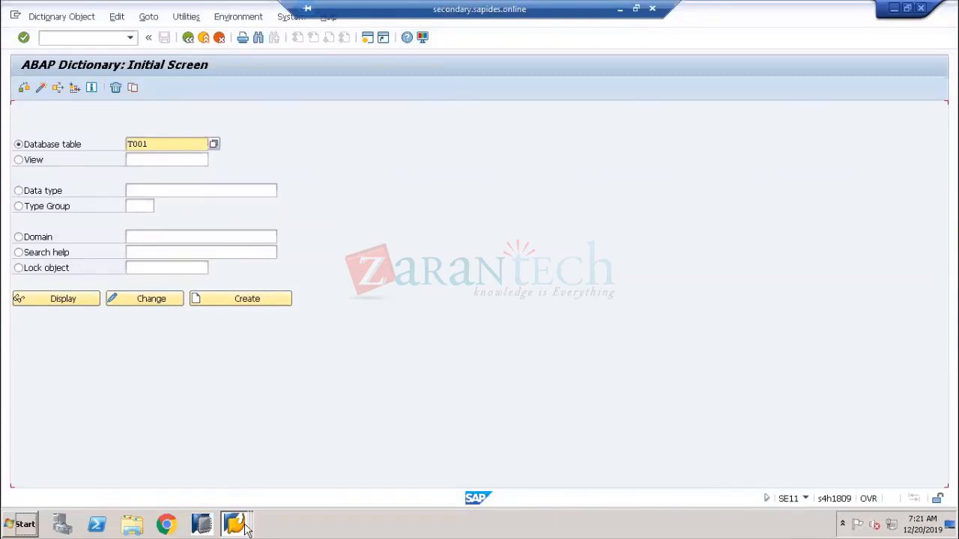
Bring the Company Code overview window forward and confirm its transaction is SPRO
{"action": "mouse_move", "coordinate": [234, 523]}
{"action": "left_click", "coordinate": [230, 495]}
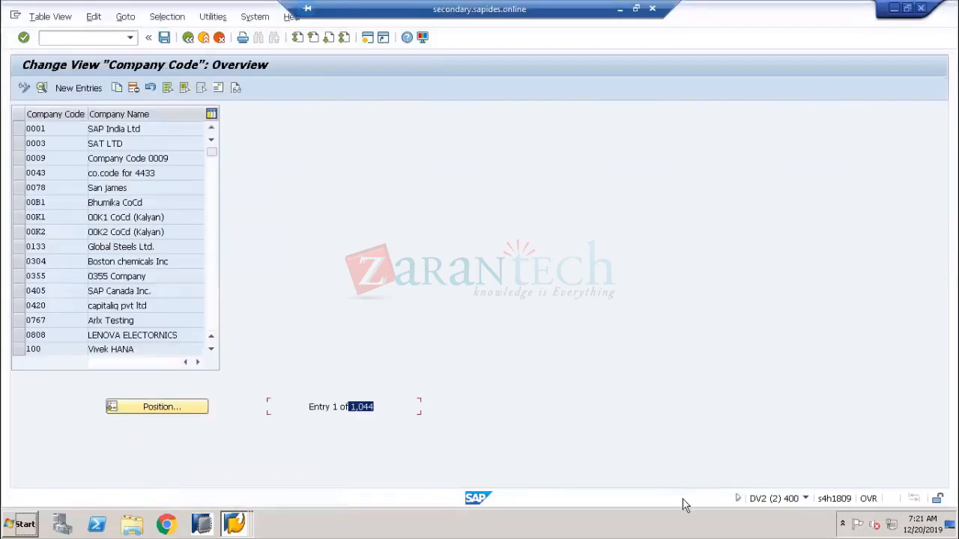
{"action": "left_click", "coordinate": [807, 499]}
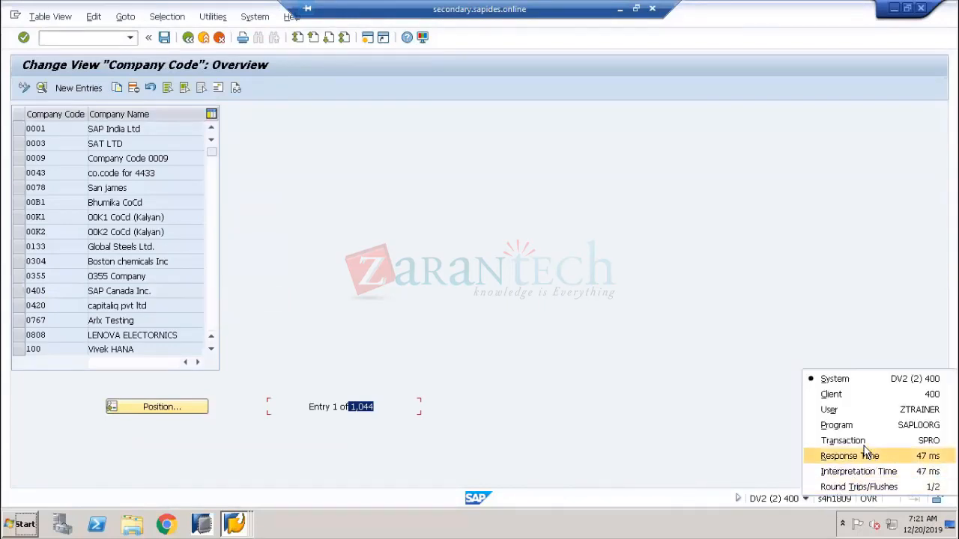
{"action": "left_click", "coordinate": [866, 452]}
{"action": "left_click", "coordinate": [812, 500]}
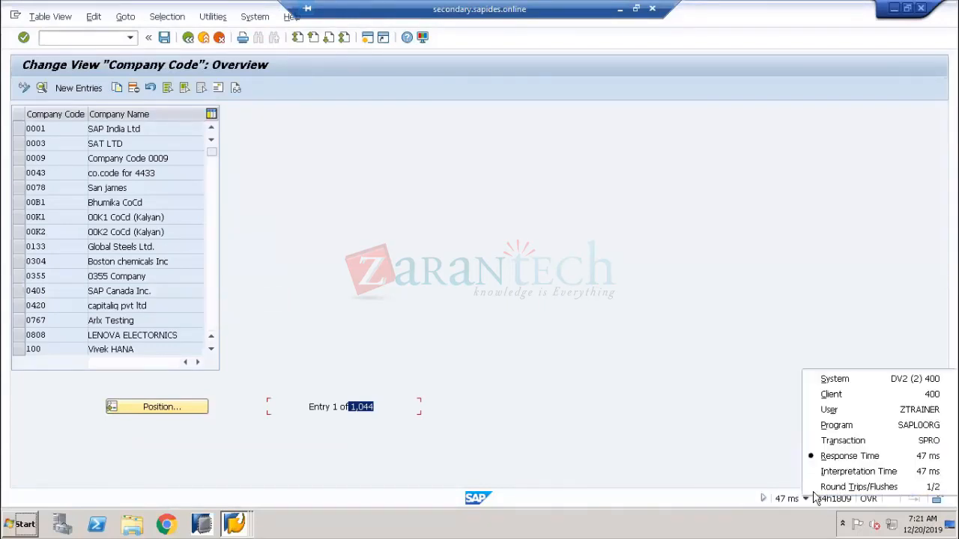
{"action": "left_click", "coordinate": [845, 439]}
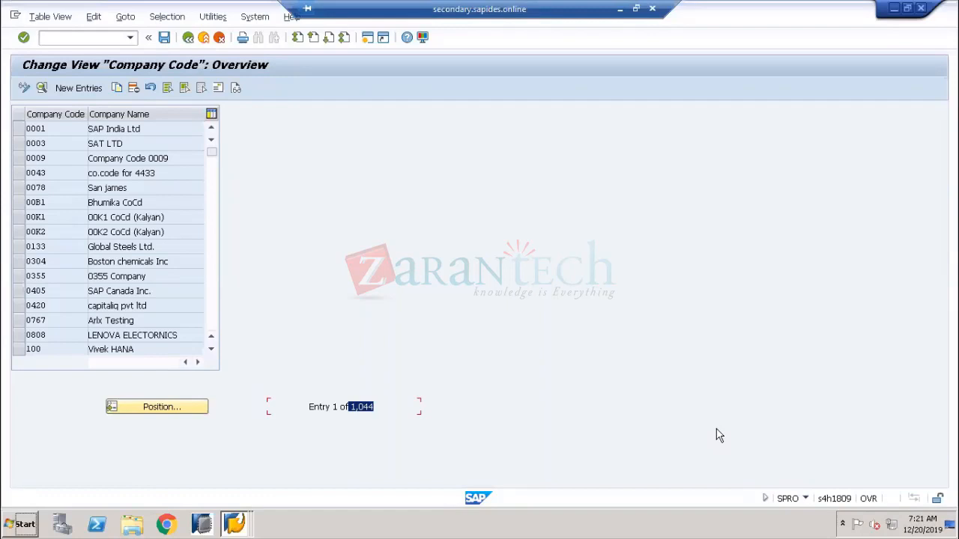
Leave the Company Code view, skip the activity choice, and return to SAP Easy Access
{"action": "left_click", "coordinate": [205, 39]}
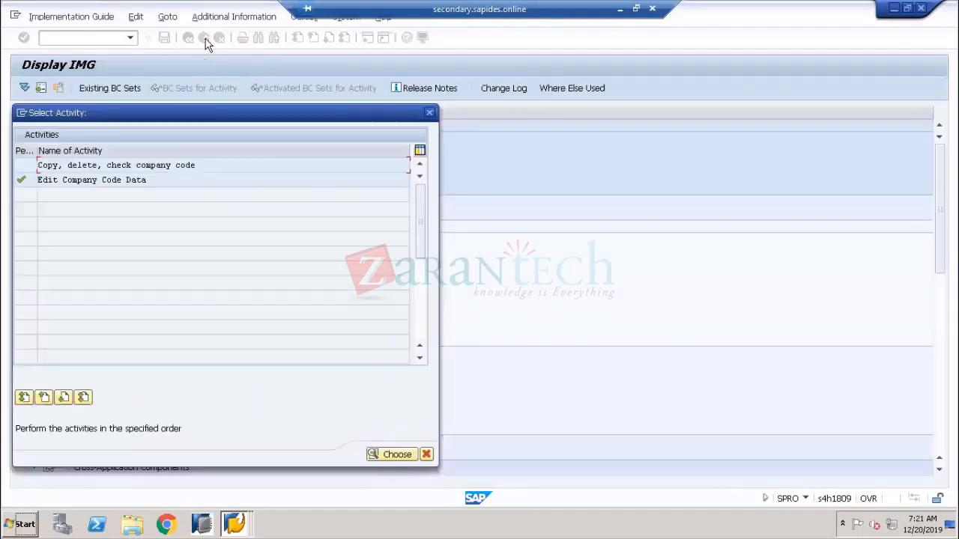
{"action": "left_click", "coordinate": [424, 452]}
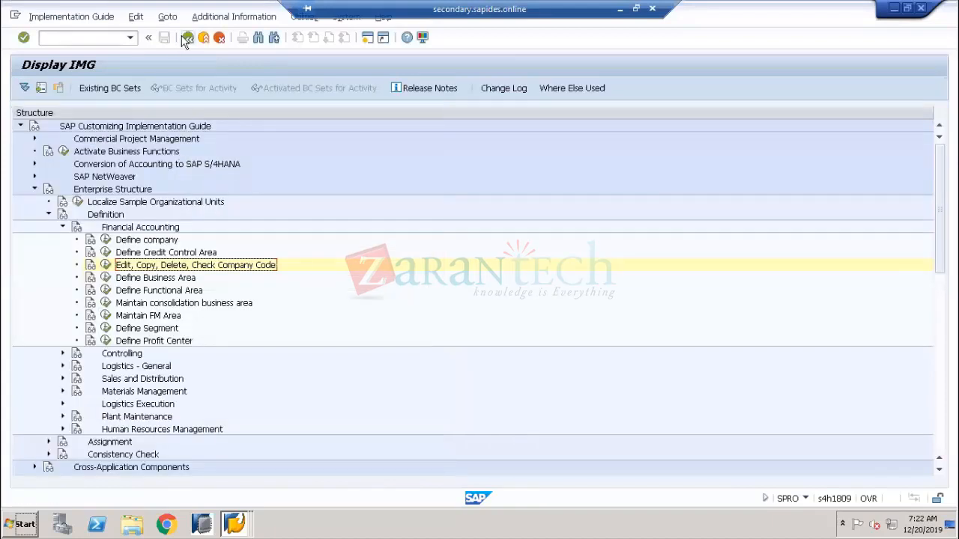
{"action": "left_click", "coordinate": [186, 39]}
{"action": "left_click", "coordinate": [186, 38]}
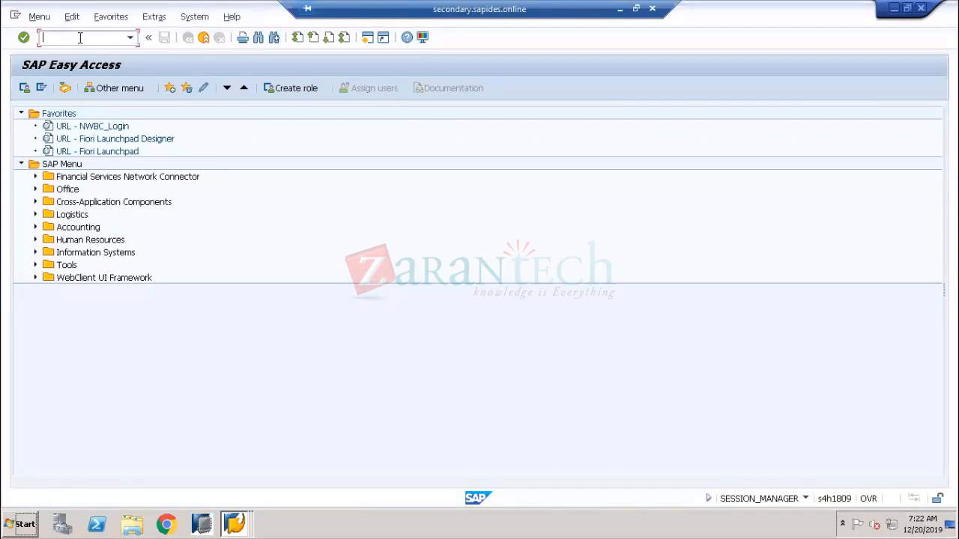
{"action": "type", "text": "SE93"}
{"action": "key", "text": "Return"}
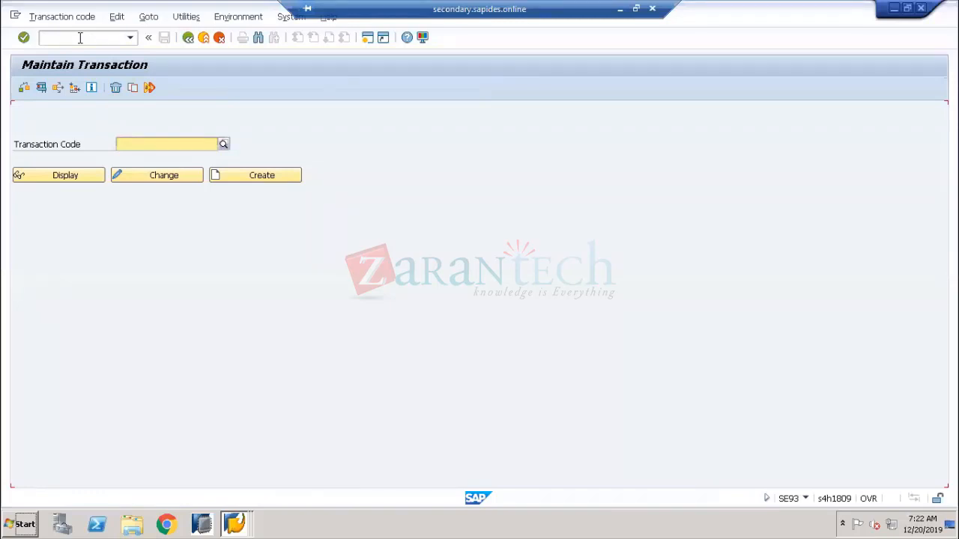
{"action": "left_click", "coordinate": [129, 140]}
{"action": "type", "text": "EC"}
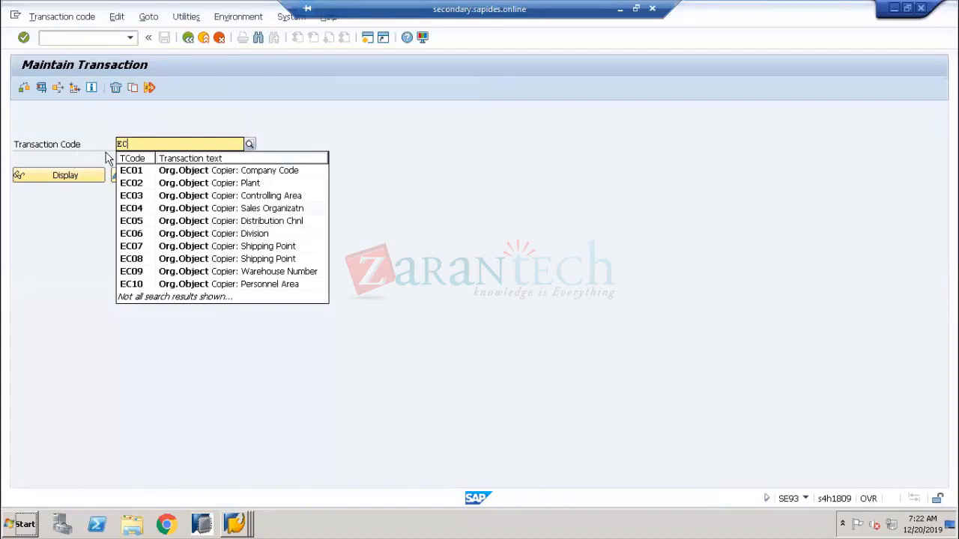
{"action": "type", "text": "*"}
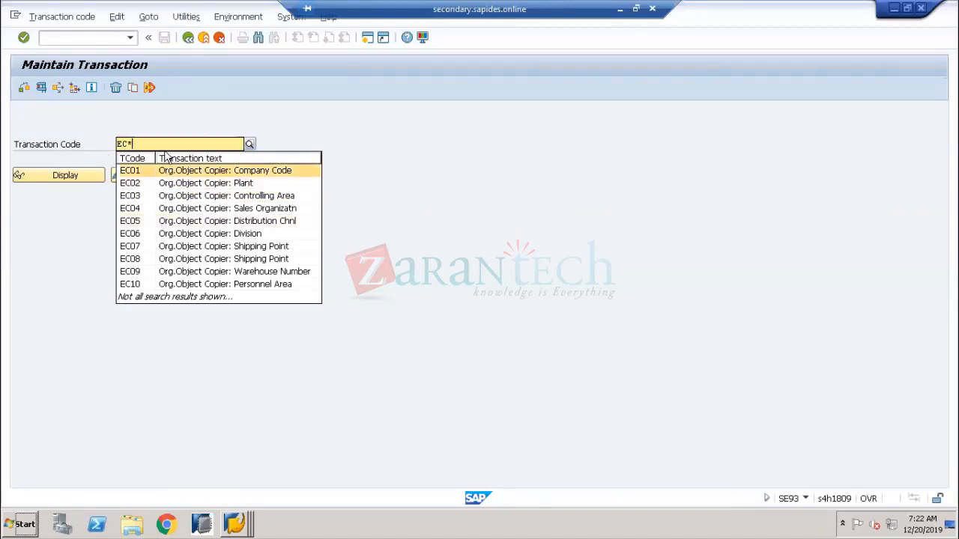
{"action": "left_click", "coordinate": [223, 130]}
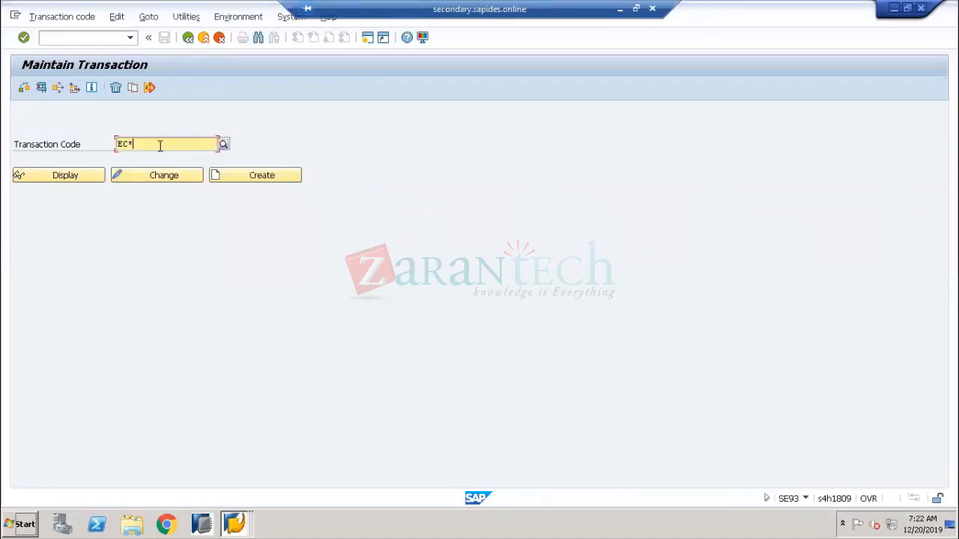
{"action": "left_click", "coordinate": [223, 144]}
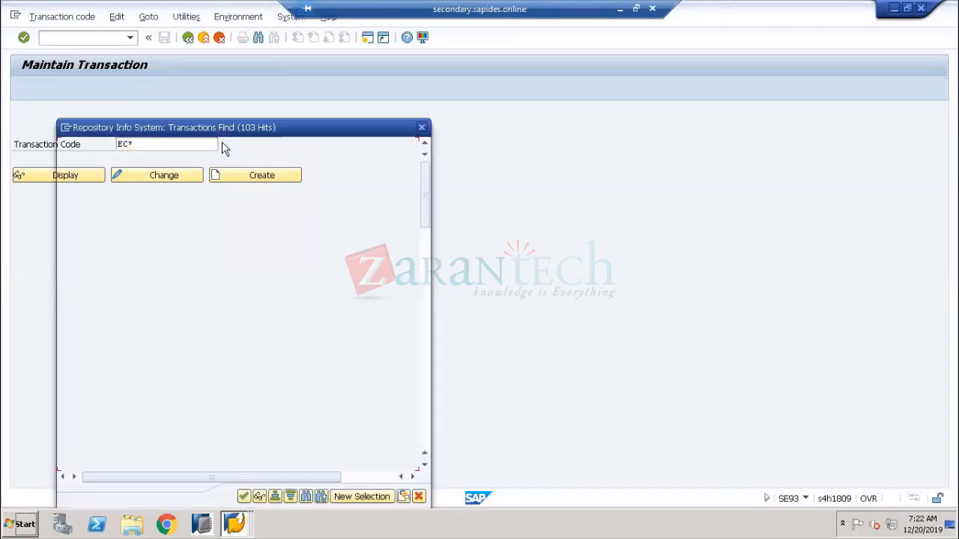
{"action": "left_click_drag", "start_coordinate": [208, 124], "coordinate": [531, 51]}
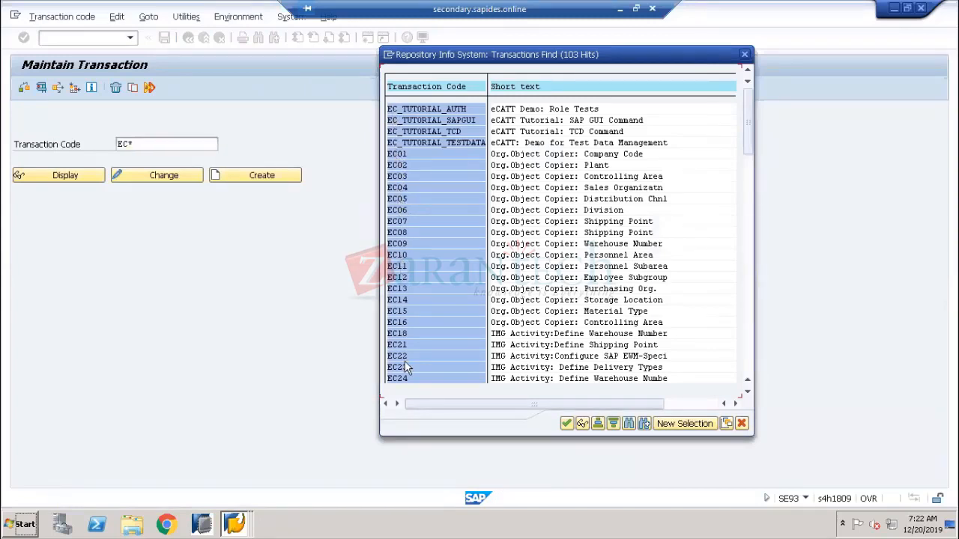
{"action": "left_click", "coordinate": [569, 424]}
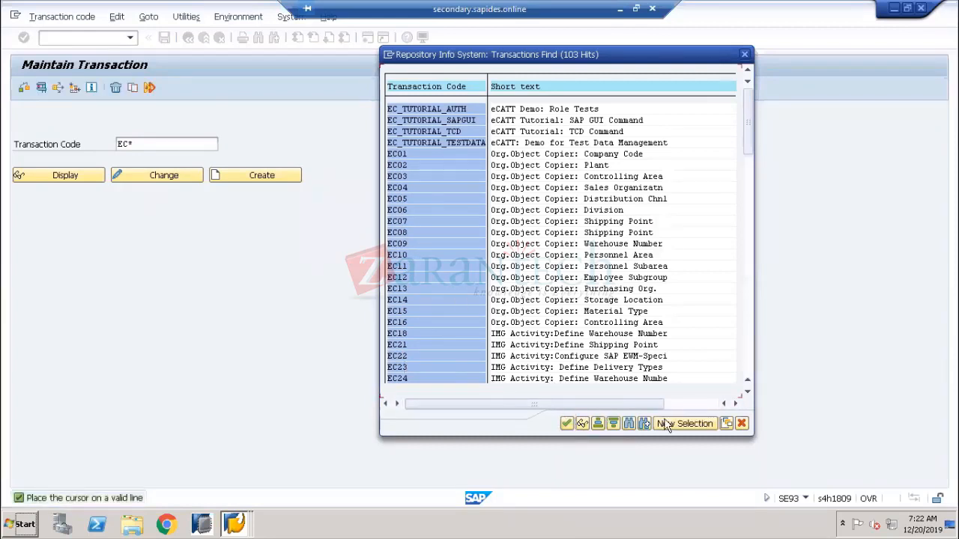
{"action": "left_click", "coordinate": [742, 424]}
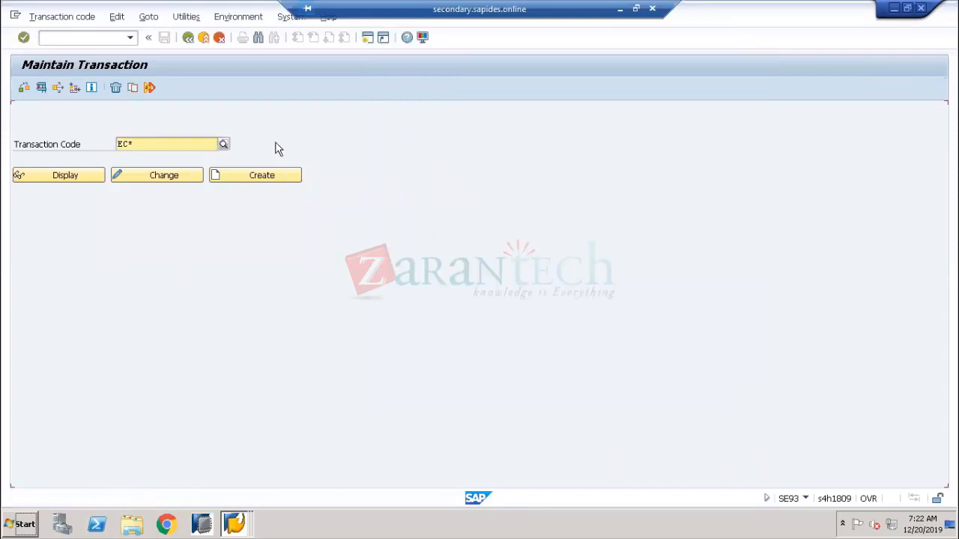
{"action": "left_click", "coordinate": [188, 38]}
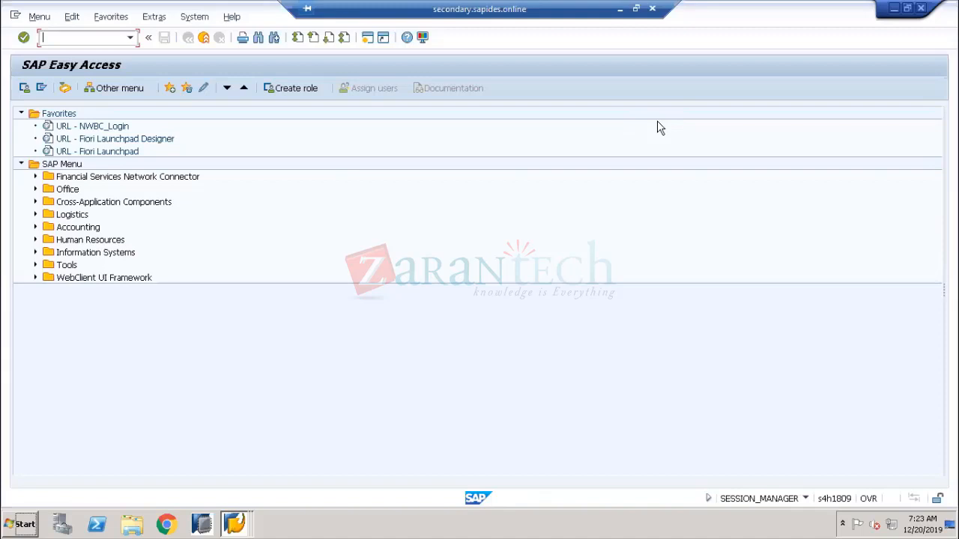
Run SPRO, open the SAP Reference IMG, and expand then collapse Controlling and General Controlling
{"action": "type", "text": "SPRO"}
{"action": "key", "text": "Return"}
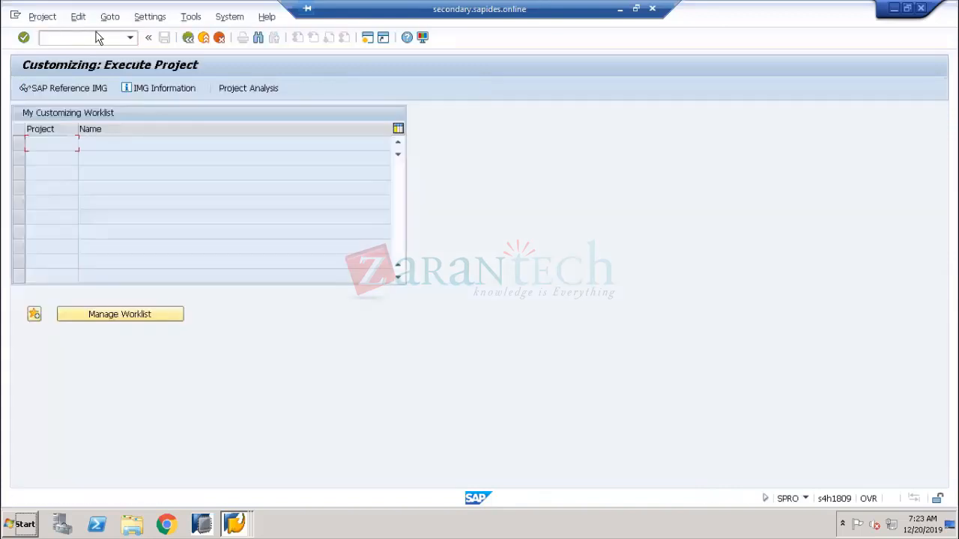
{"action": "left_click", "coordinate": [75, 95]}
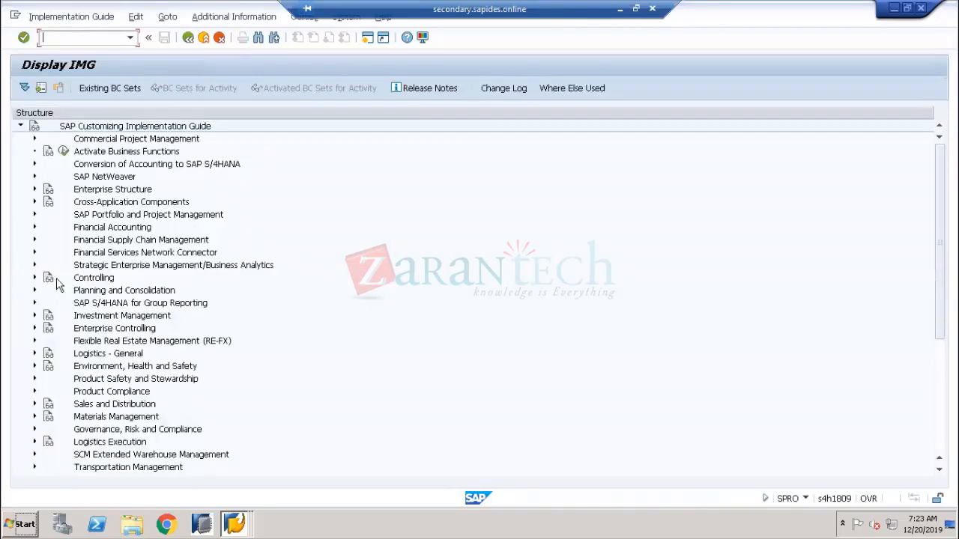
{"action": "left_click", "coordinate": [34, 277]}
{"action": "left_click", "coordinate": [48, 291]}
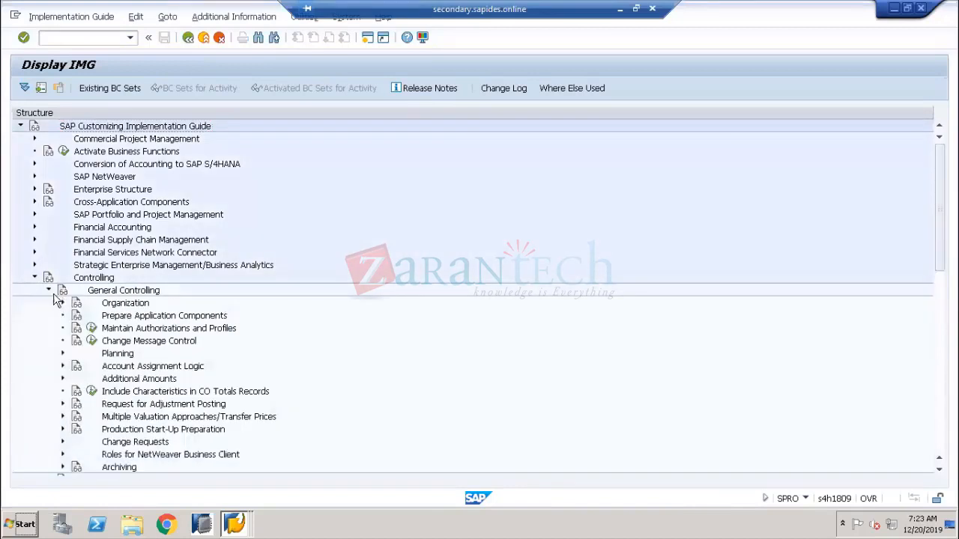
{"action": "left_click", "coordinate": [48, 291]}
{"action": "left_click", "coordinate": [34, 278]}
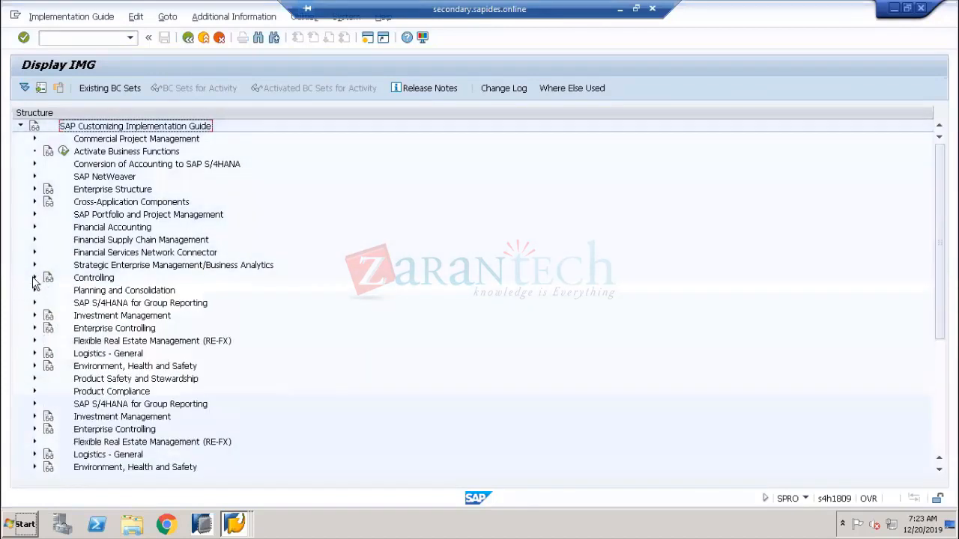
Back out to SAP Easy Access, minimize the SAP session, and switch to the browser
{"action": "left_click", "coordinate": [188, 38]}
{"action": "left_click", "coordinate": [188, 38]}
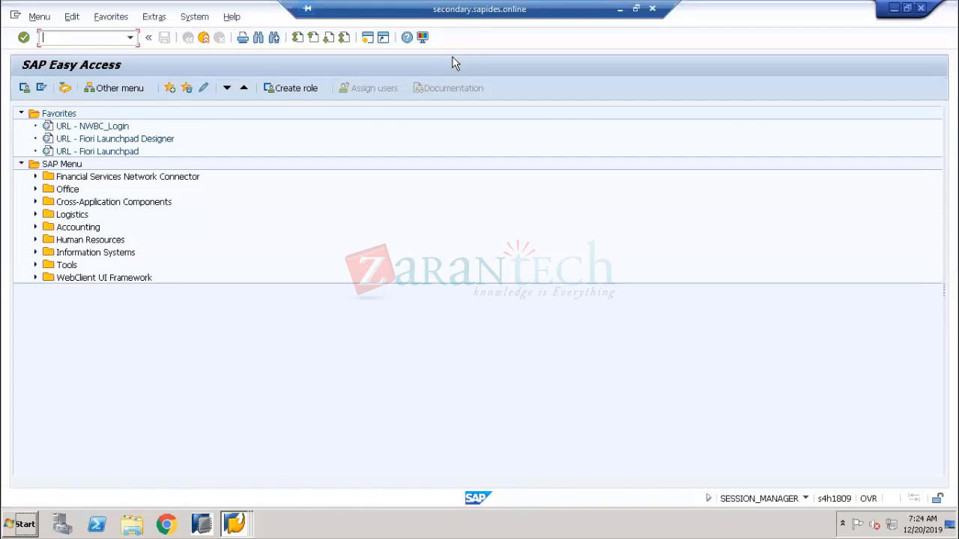
{"action": "left_click", "coordinate": [619, 9]}
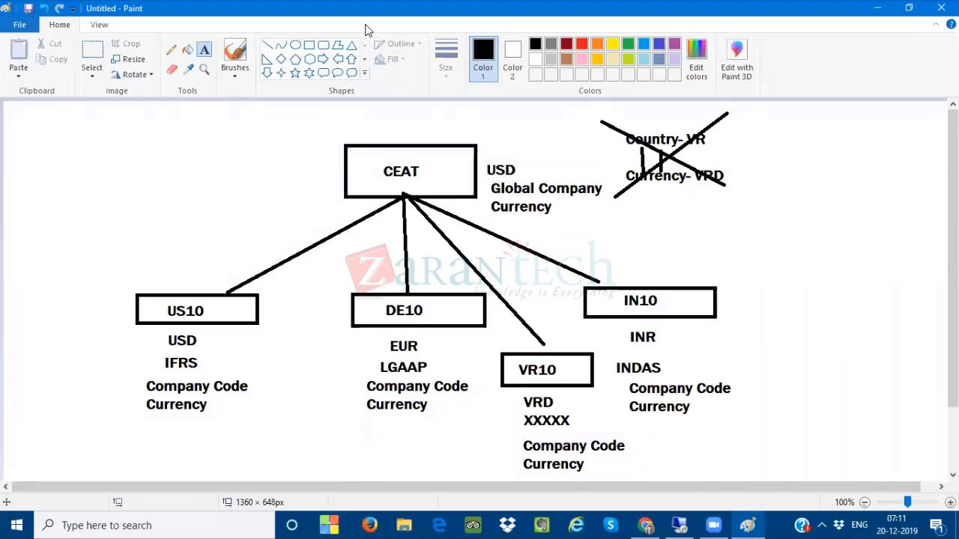
{"action": "key", "text": "alt+Tab"}
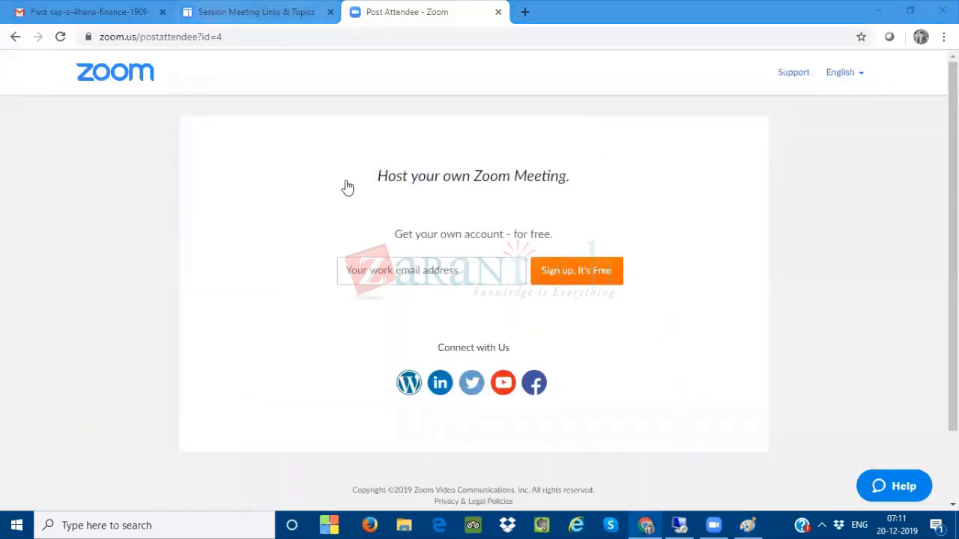
Go to the Session Meeting Links & Topics tab, dismiss its banner, and check the account menu
{"action": "key", "text": "ctrl+shift+Tab"}
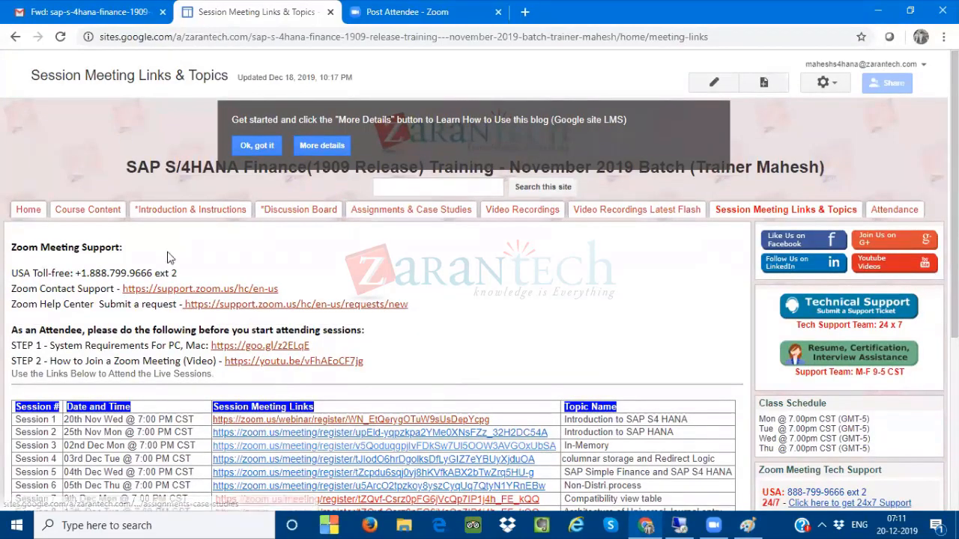
{"action": "left_click", "coordinate": [253, 146]}
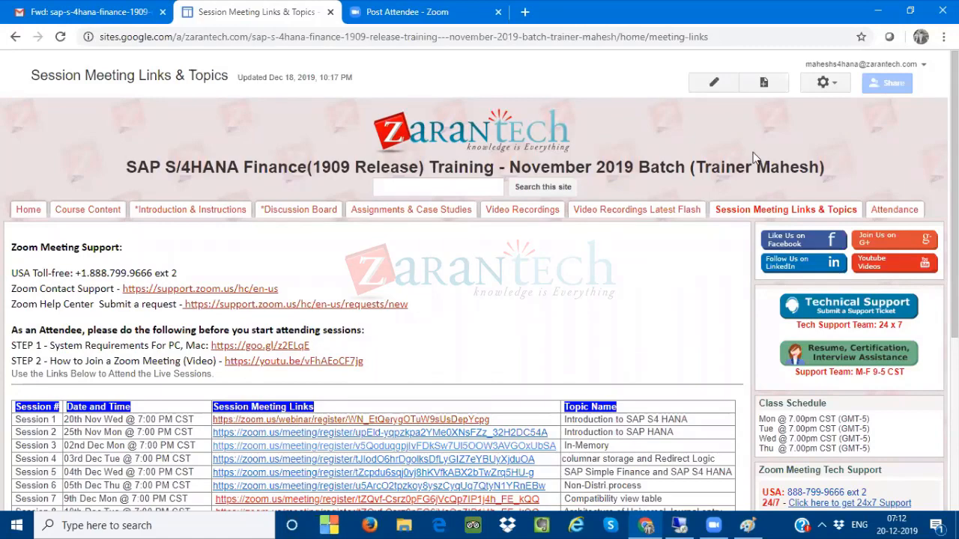
{"action": "left_click", "coordinate": [924, 72]}
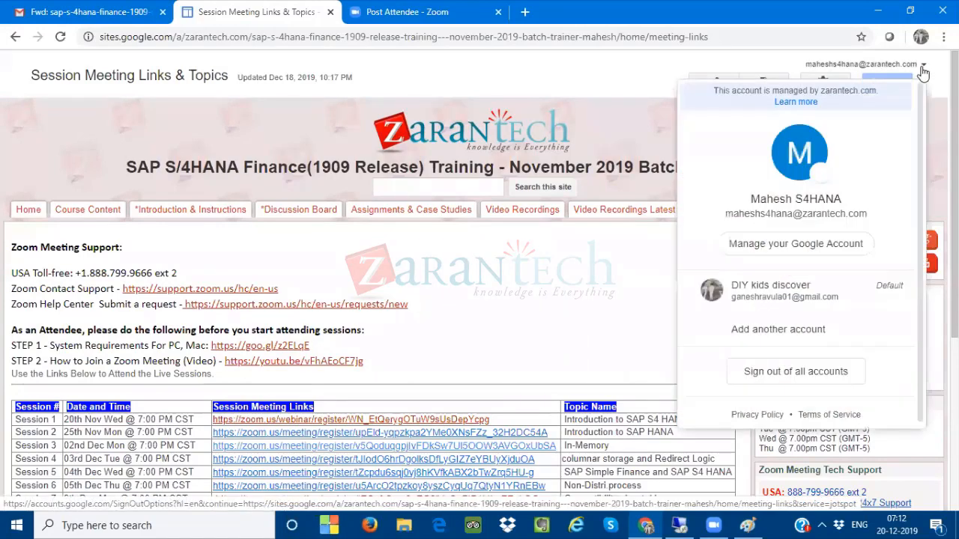
{"action": "left_click", "coordinate": [654, 113]}
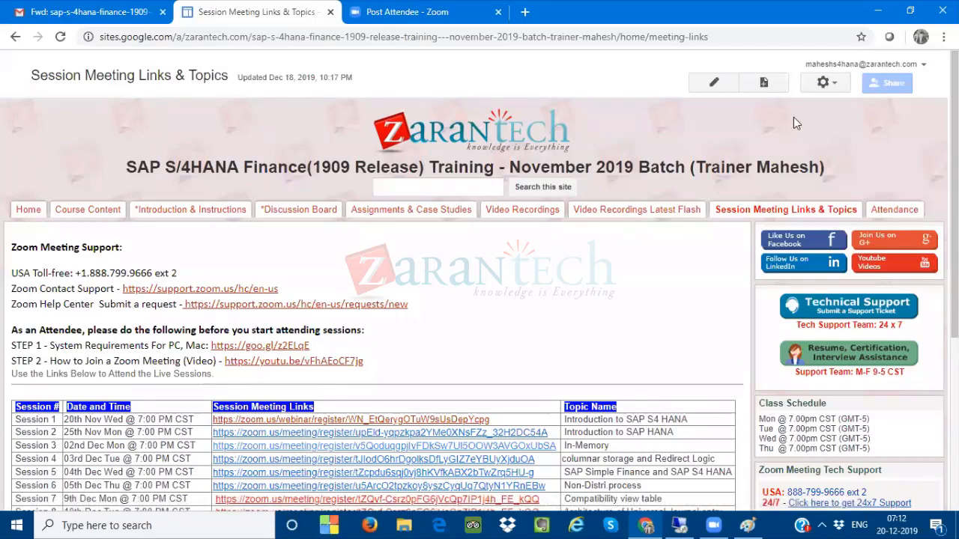